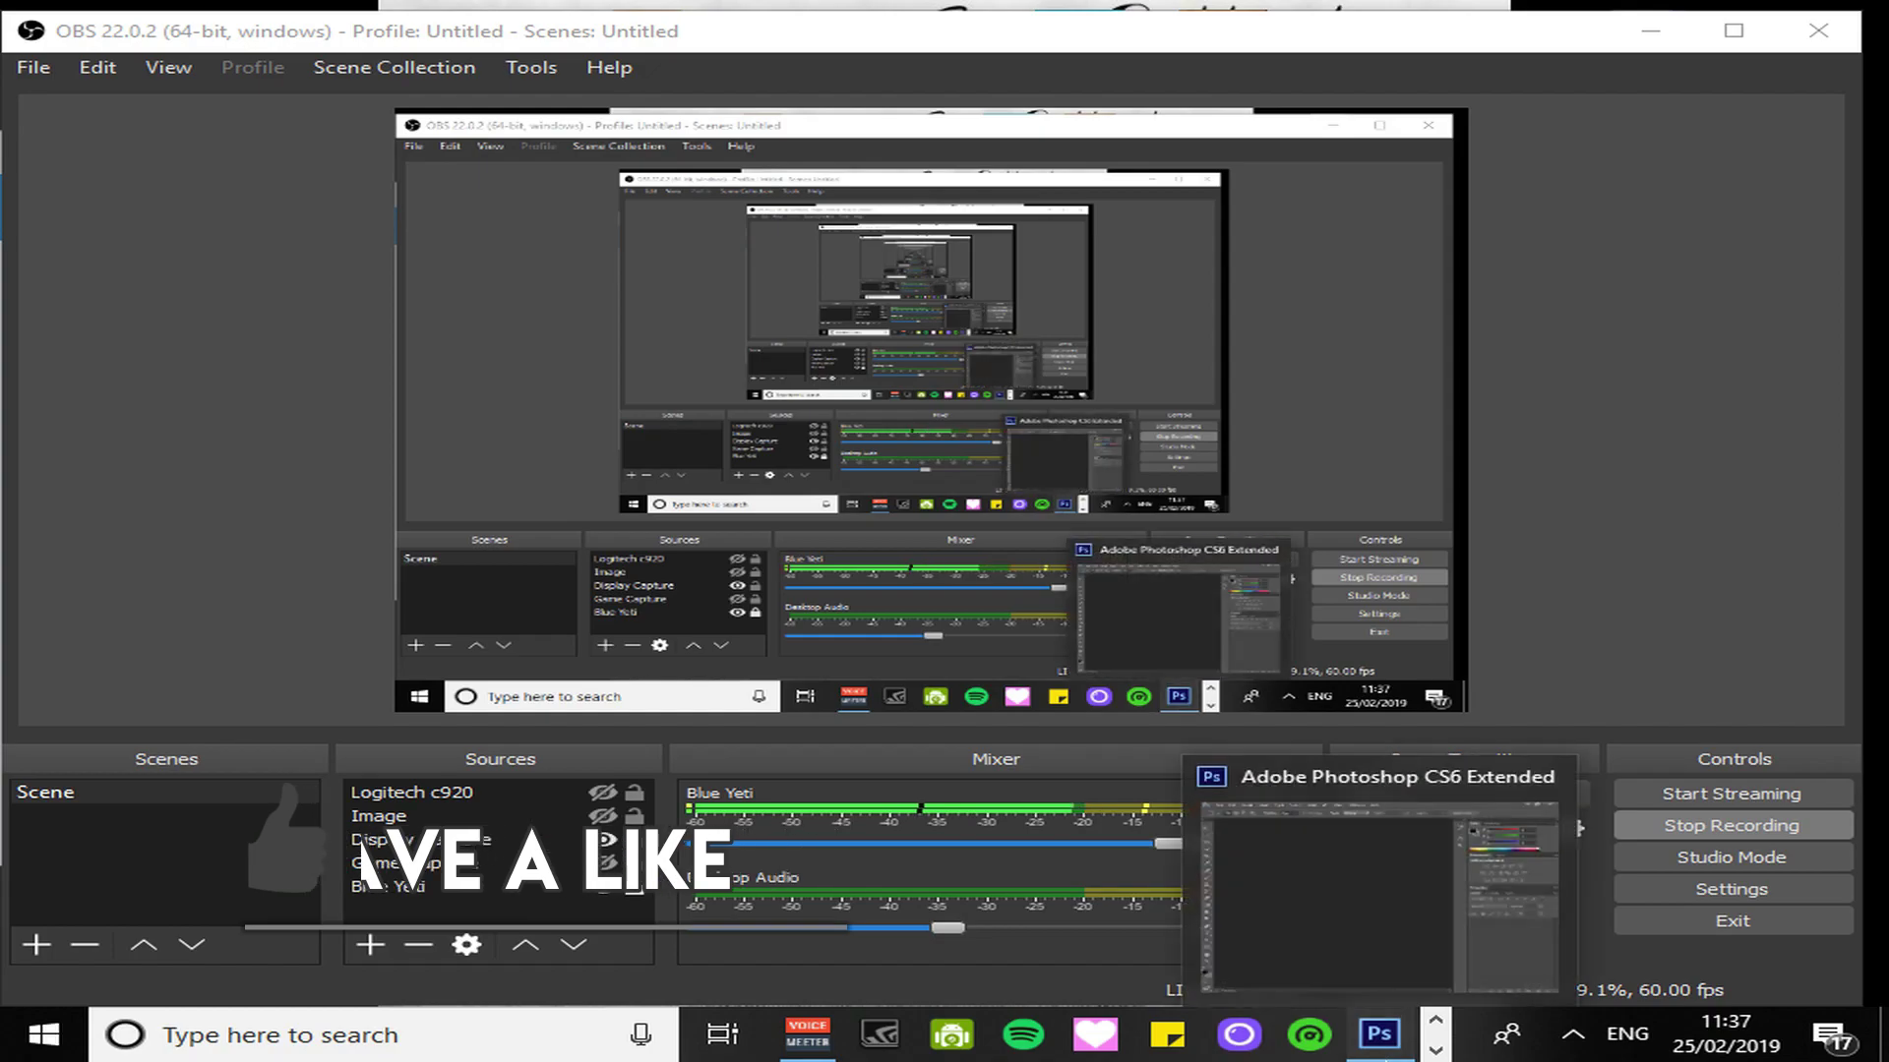
Bring the Photoshop CS6 window in front of OBS Studio.
left_click(1379, 1051)
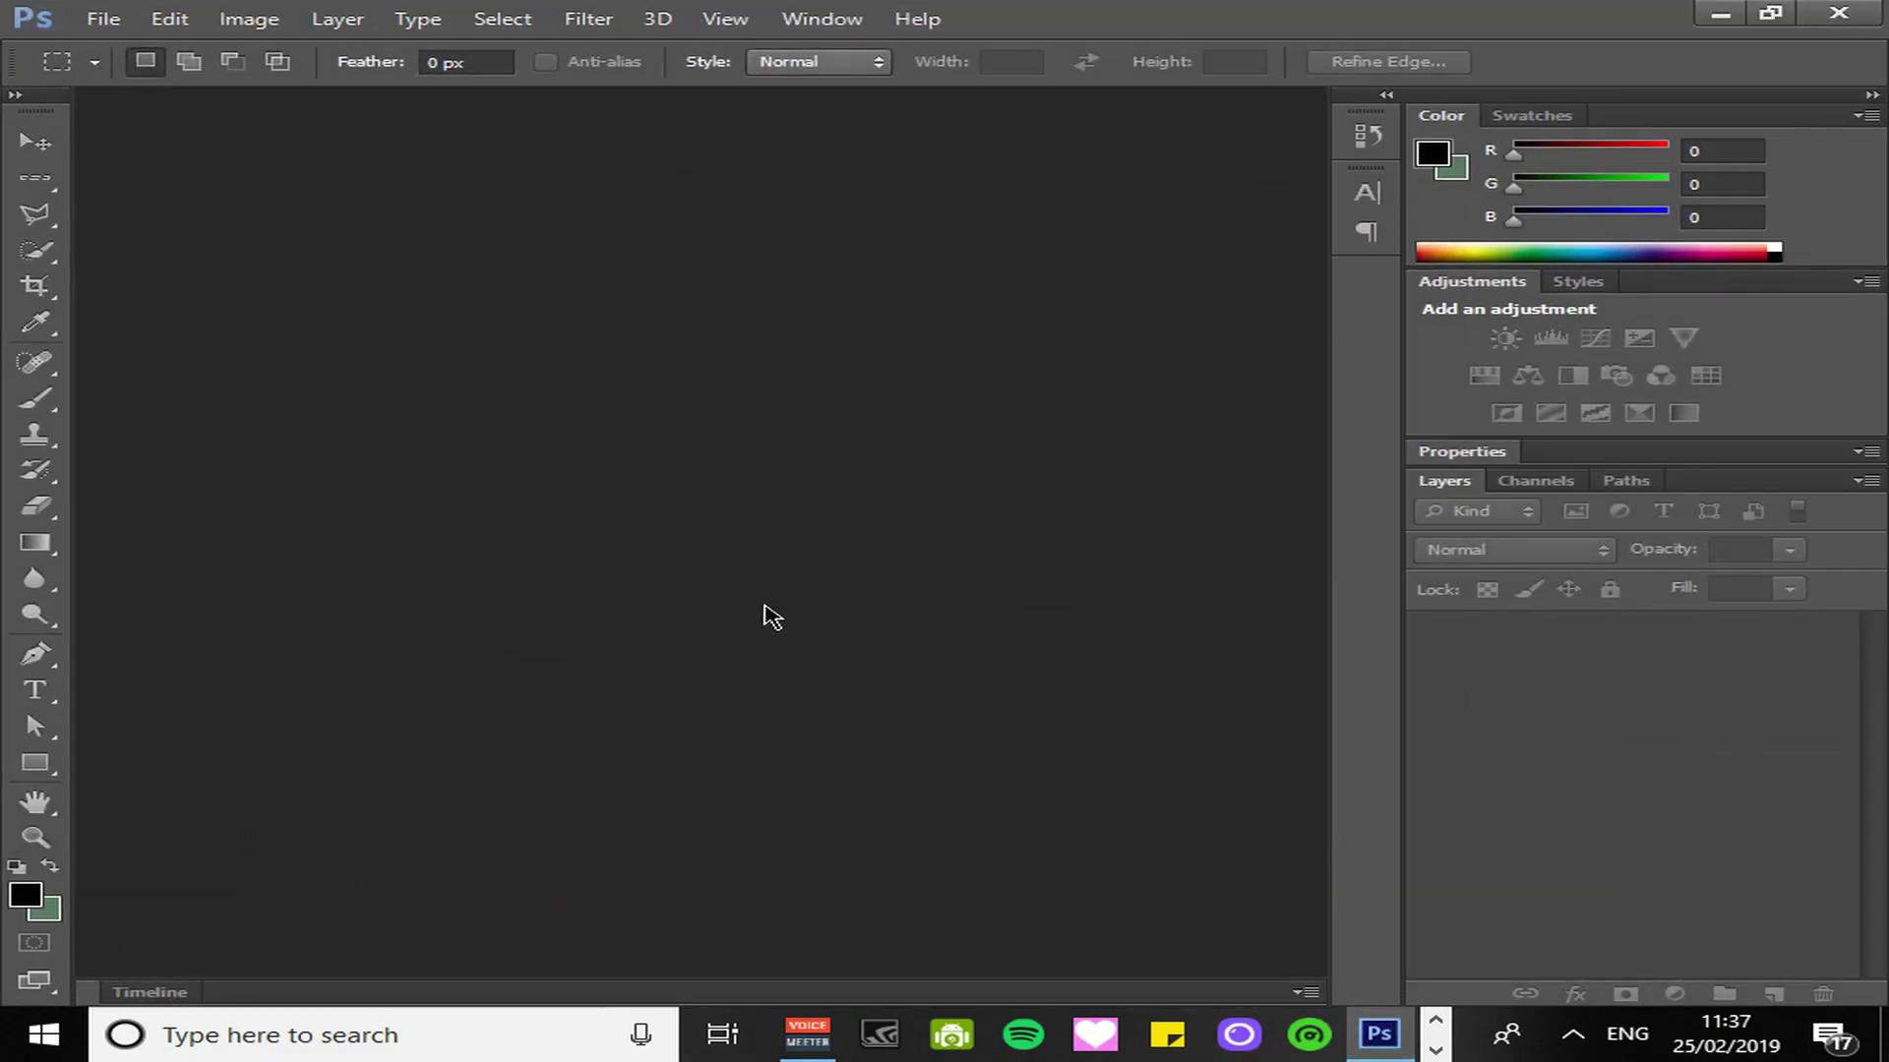
Create a new 1280 × 720 pixel document with Transparent background contents.
left_click(103, 19)
mouse_move(288, 506)
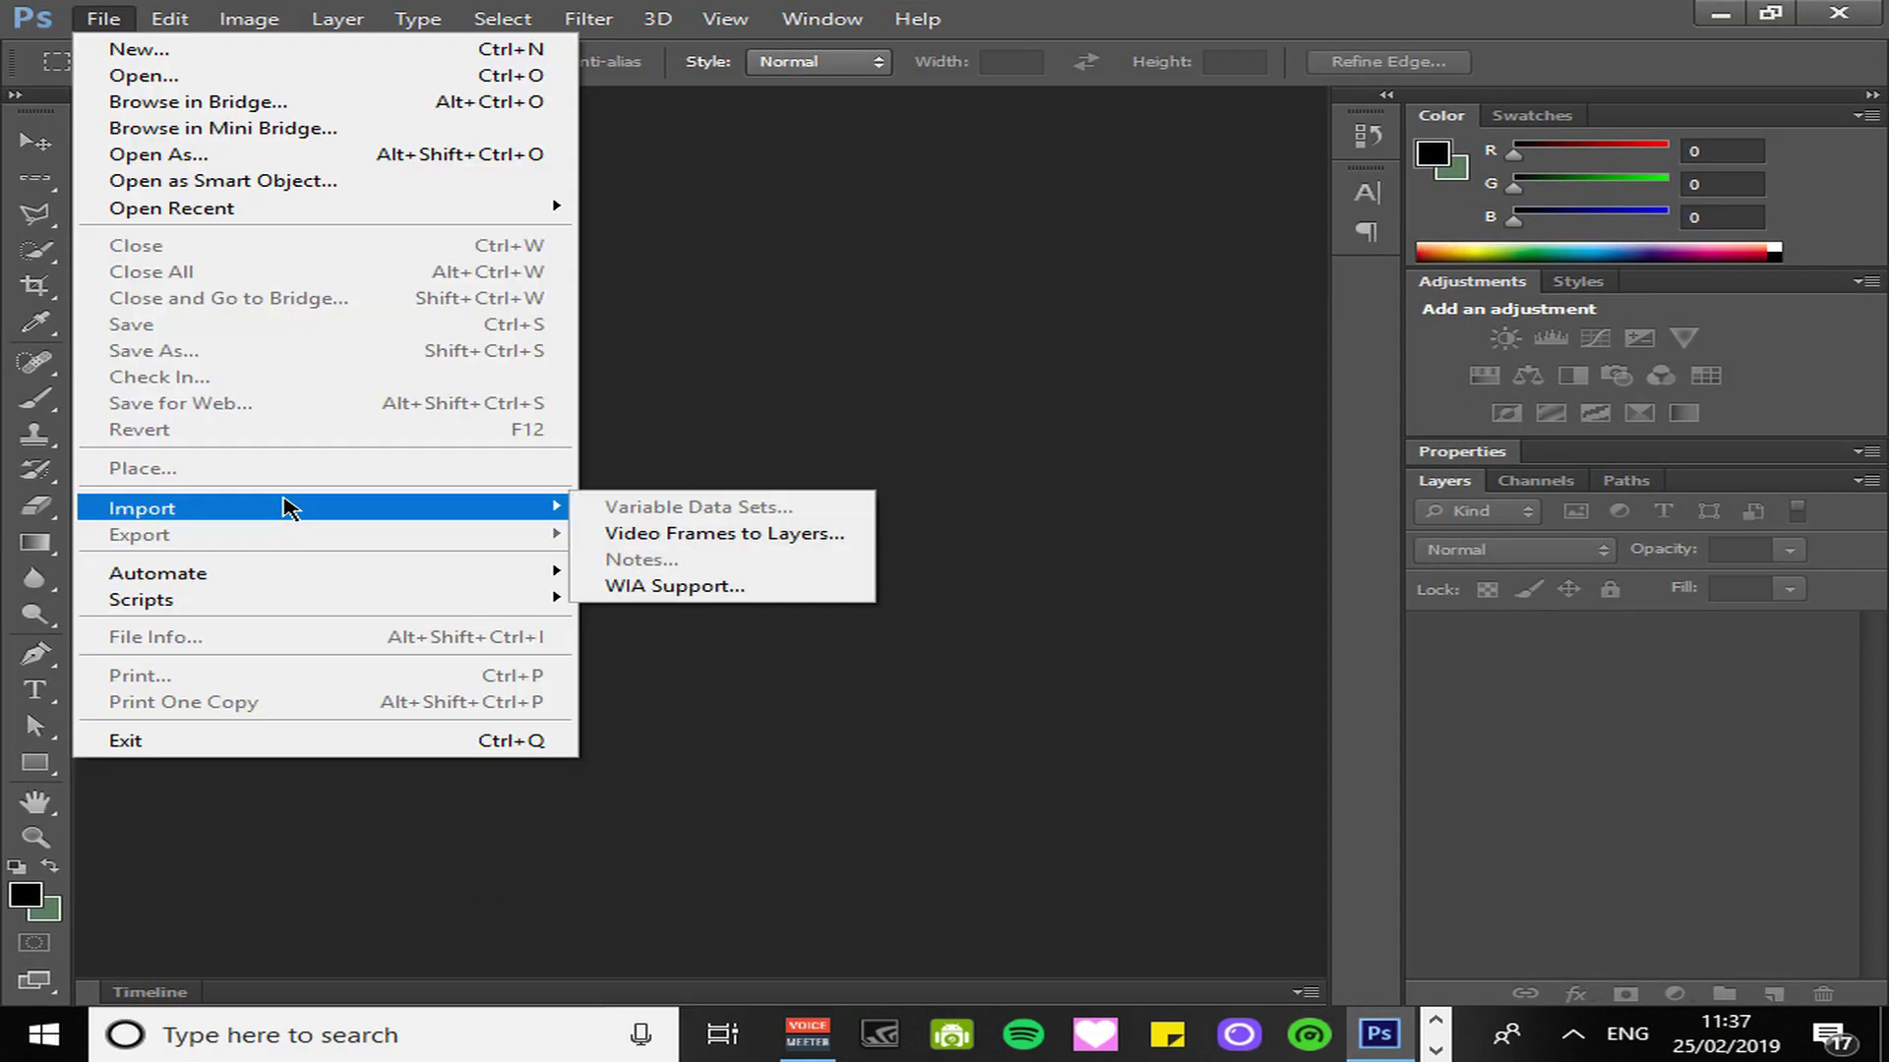
key("ctrl+n")
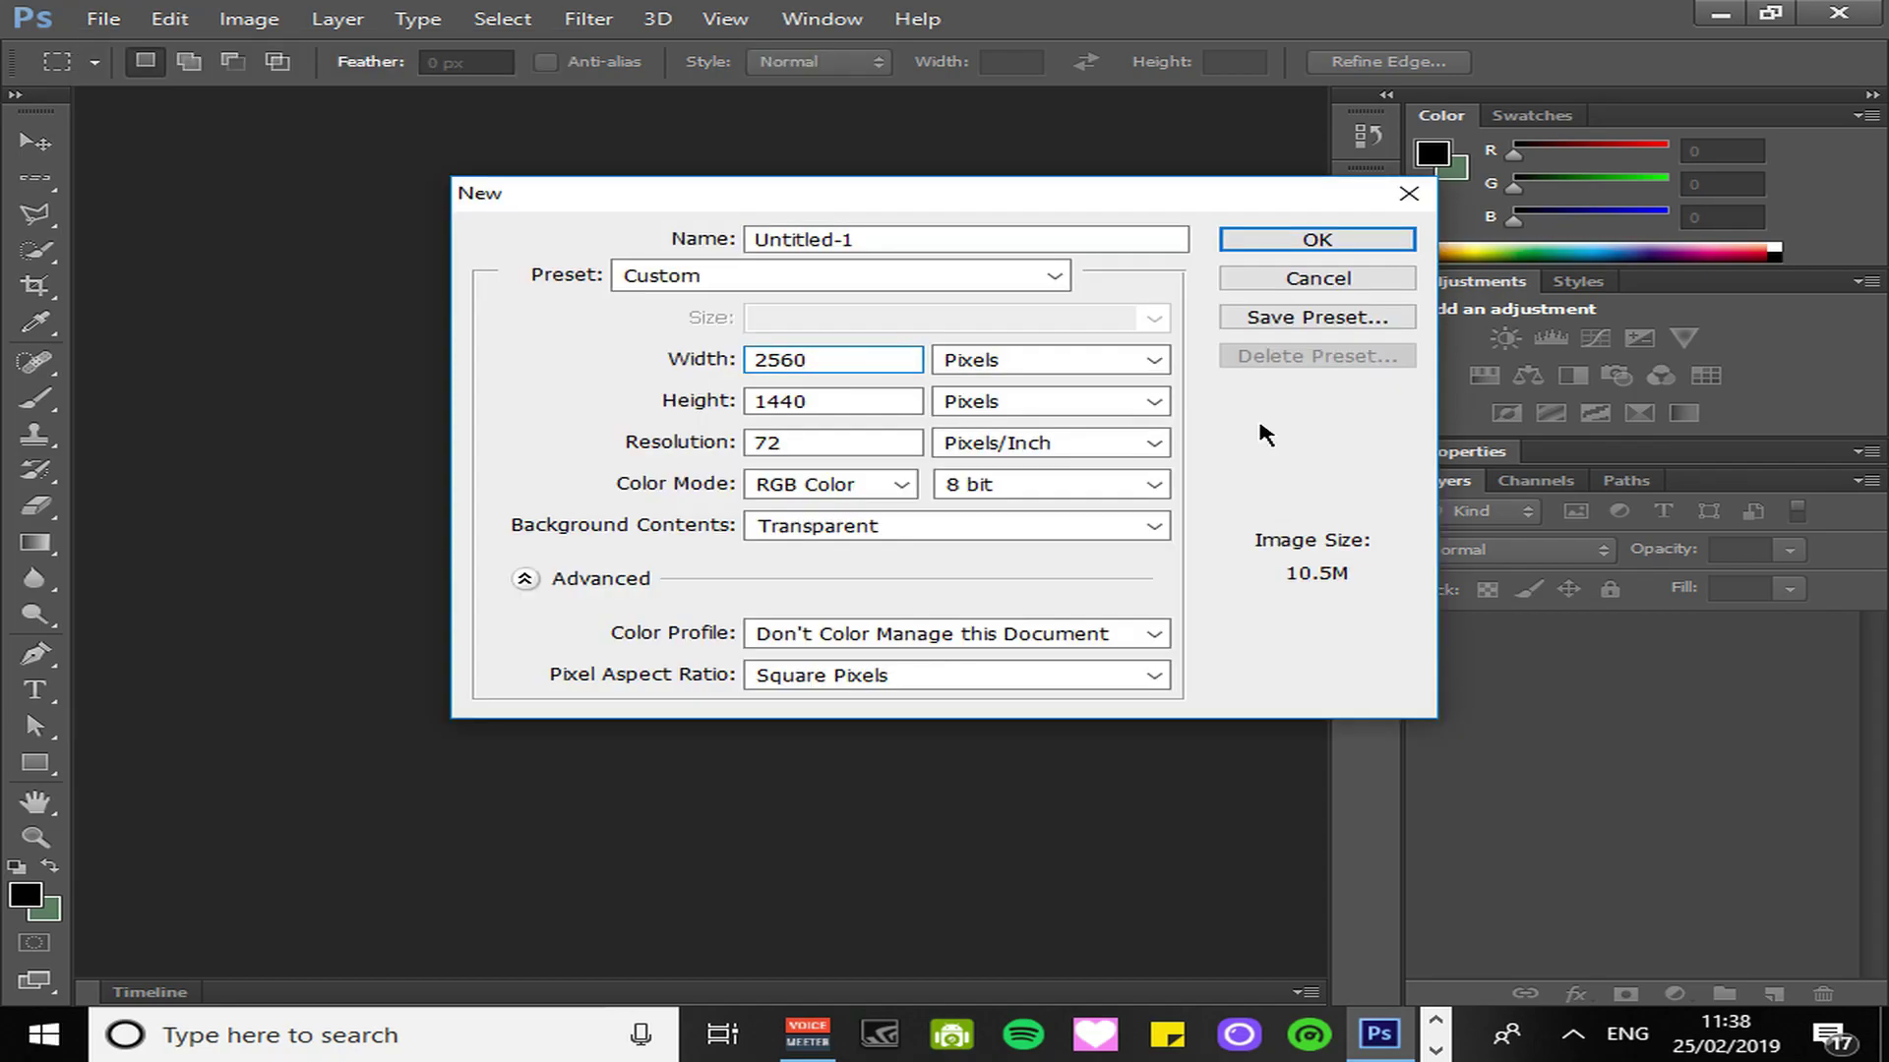
key("BackSpace")
key("BackSpace")
key("BackSpace")
key("BackSpace")
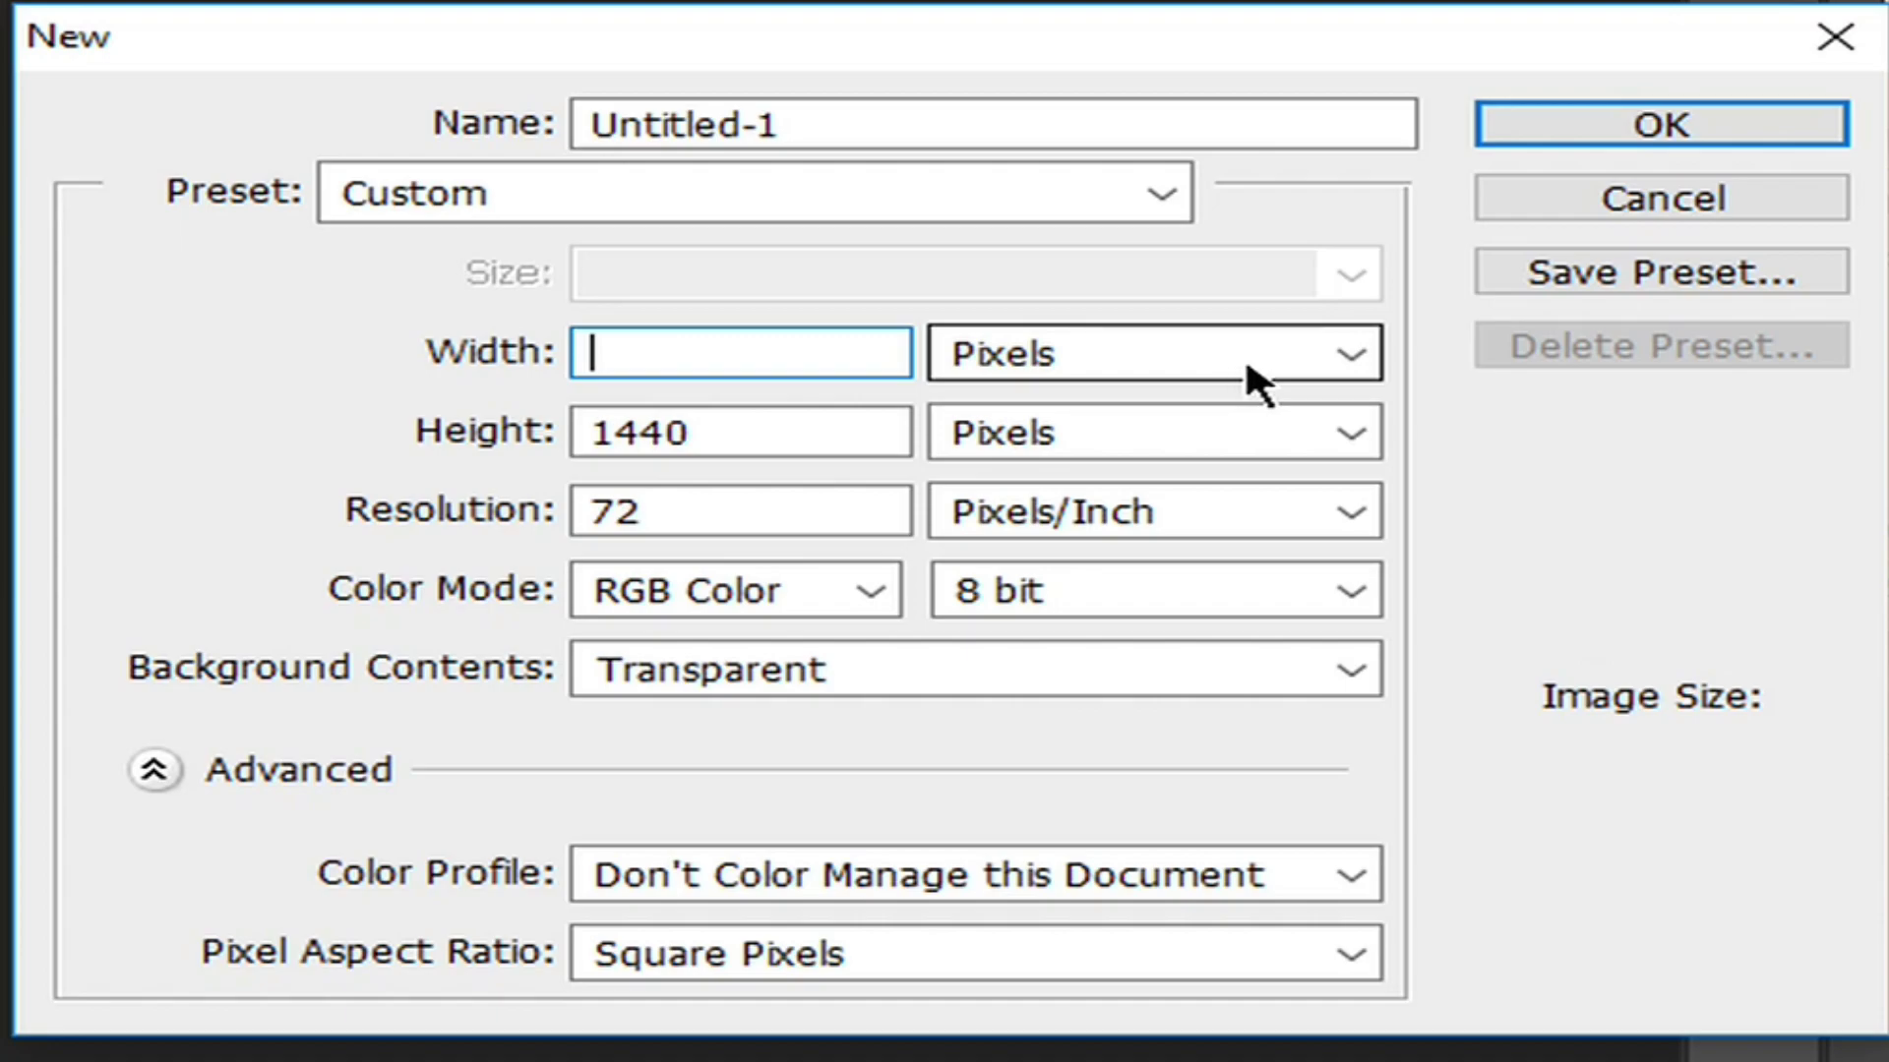
type("2")
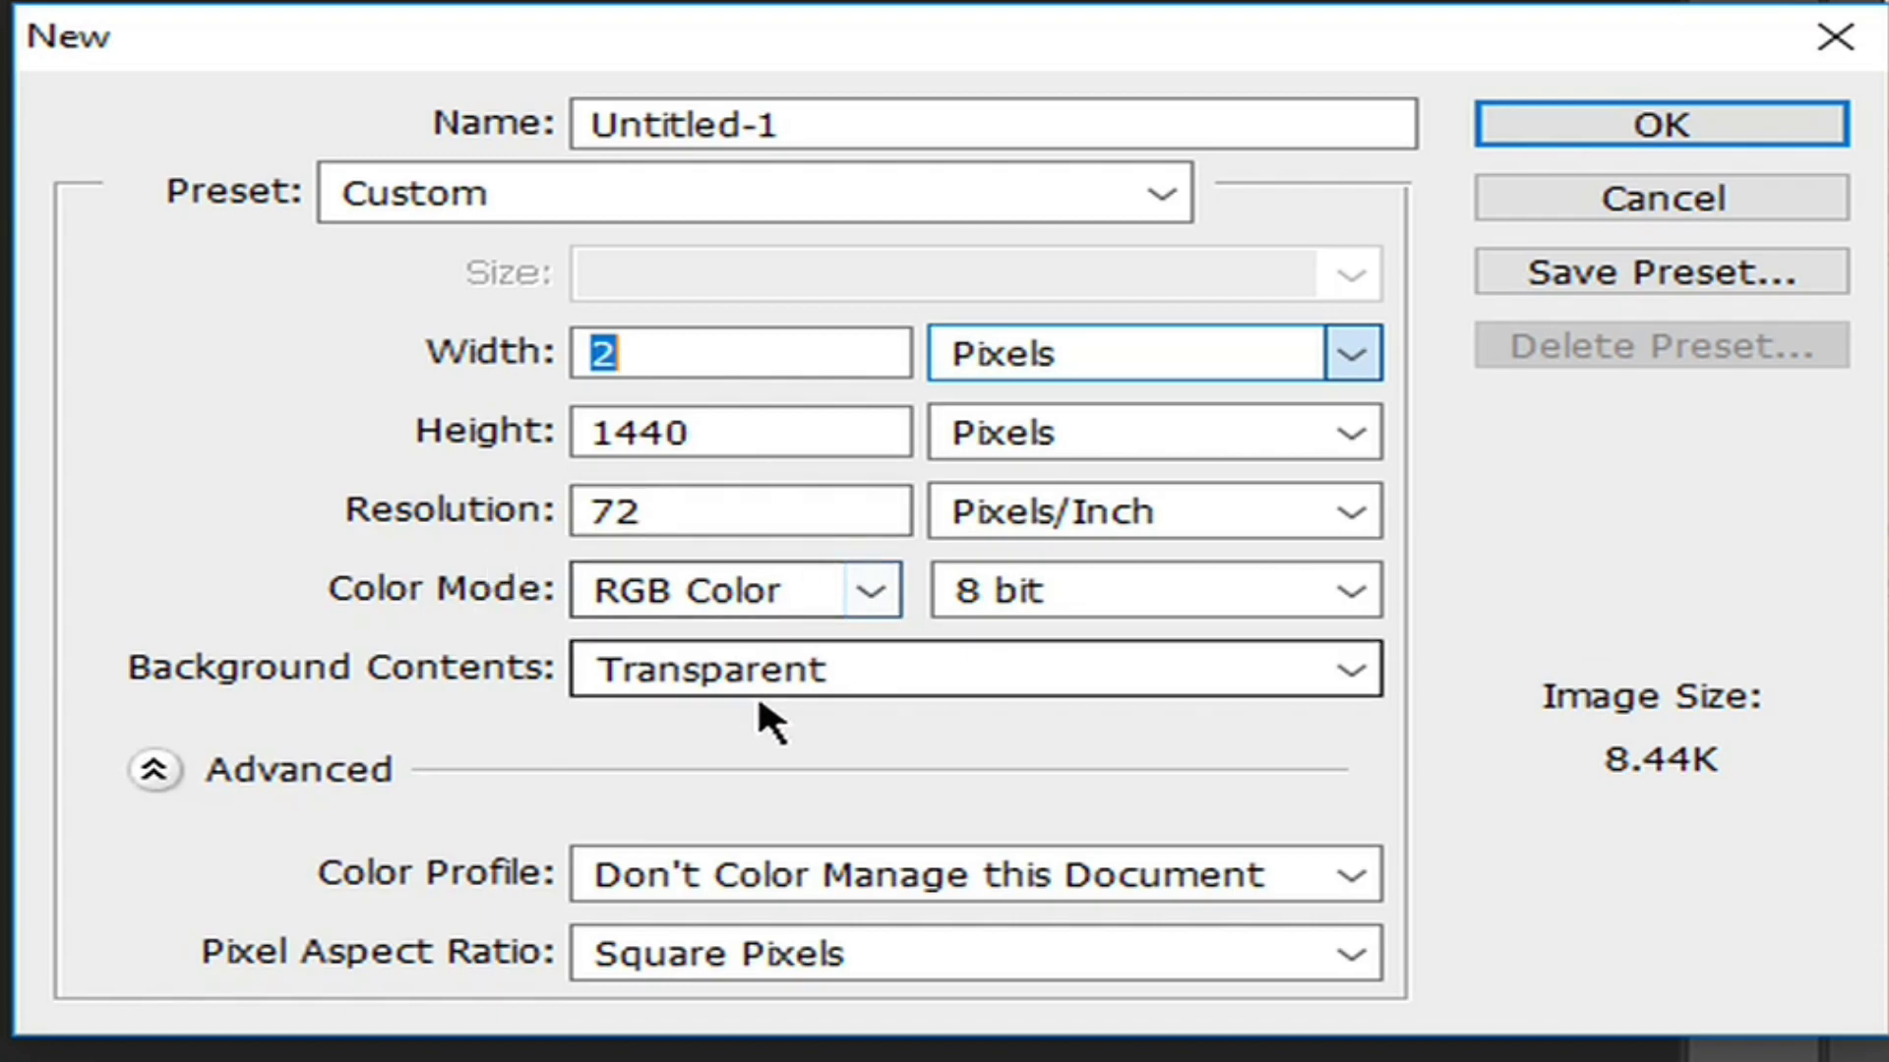
left_click(895, 670)
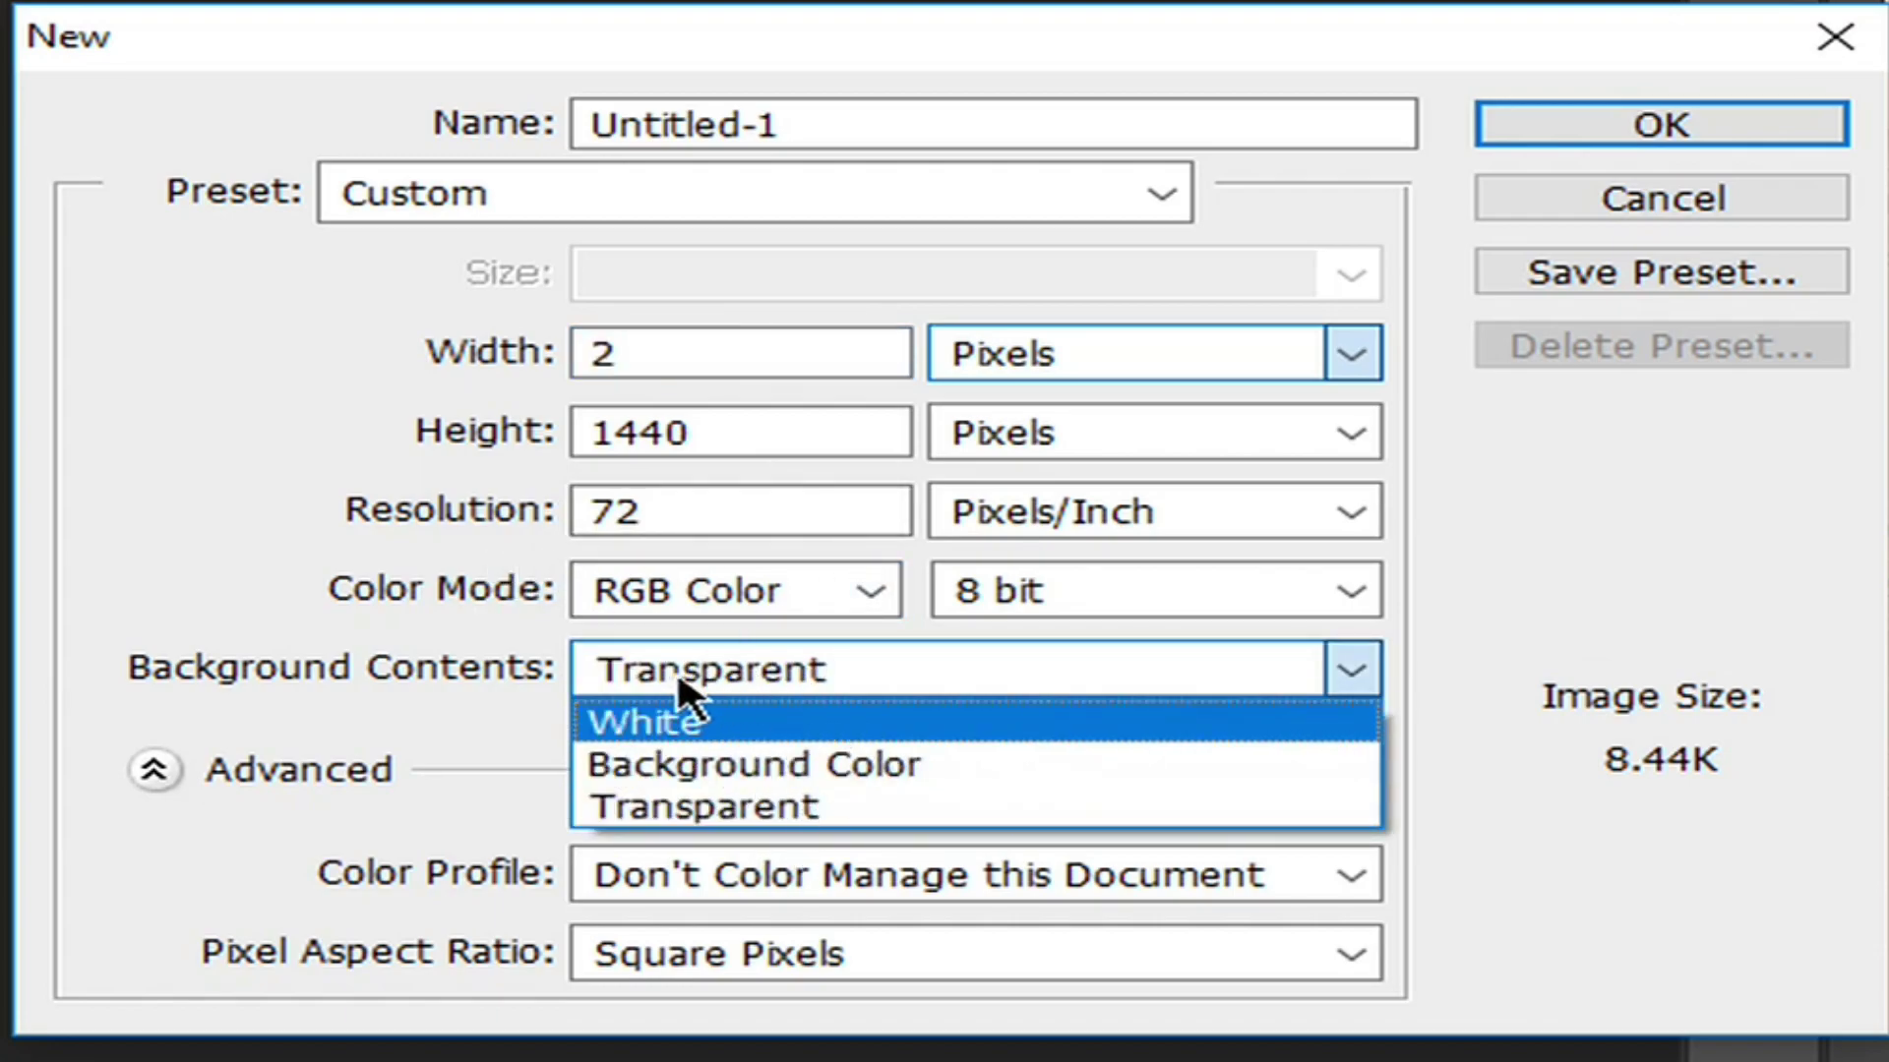
left_click(469, 705)
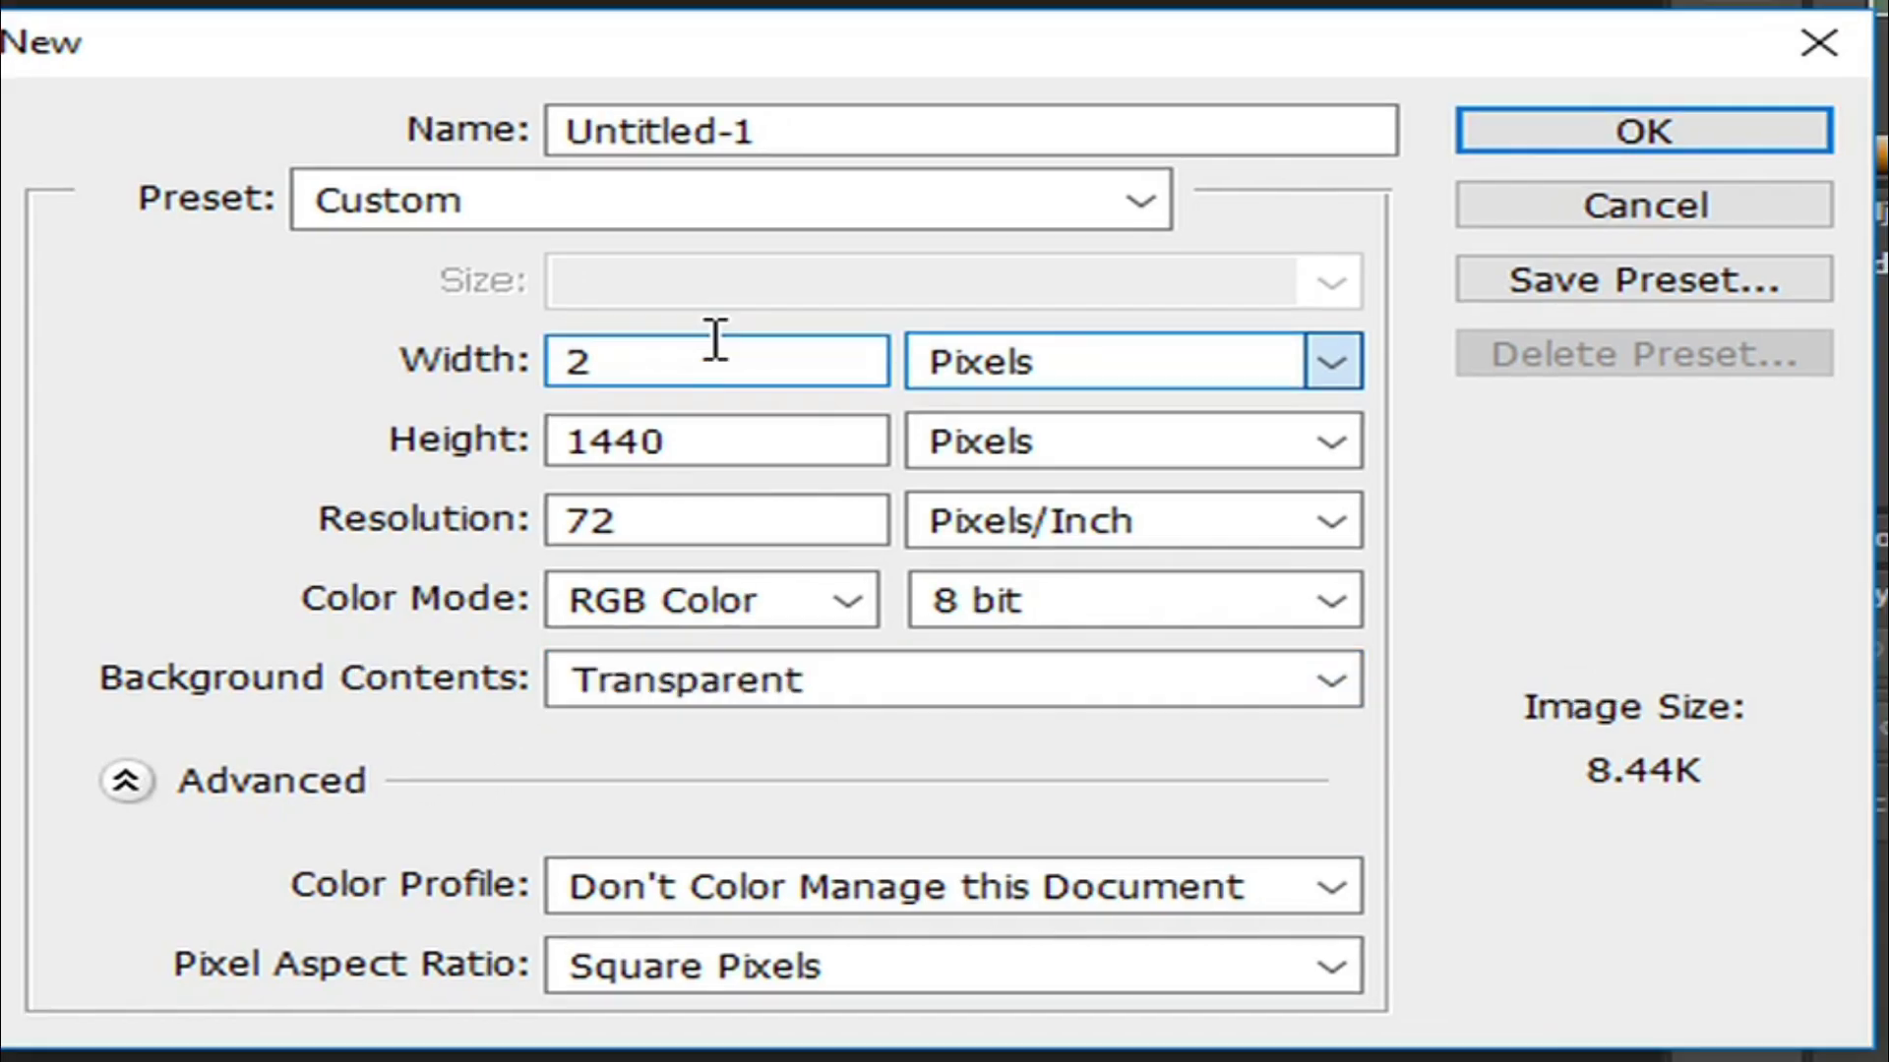
key("BackSpace")
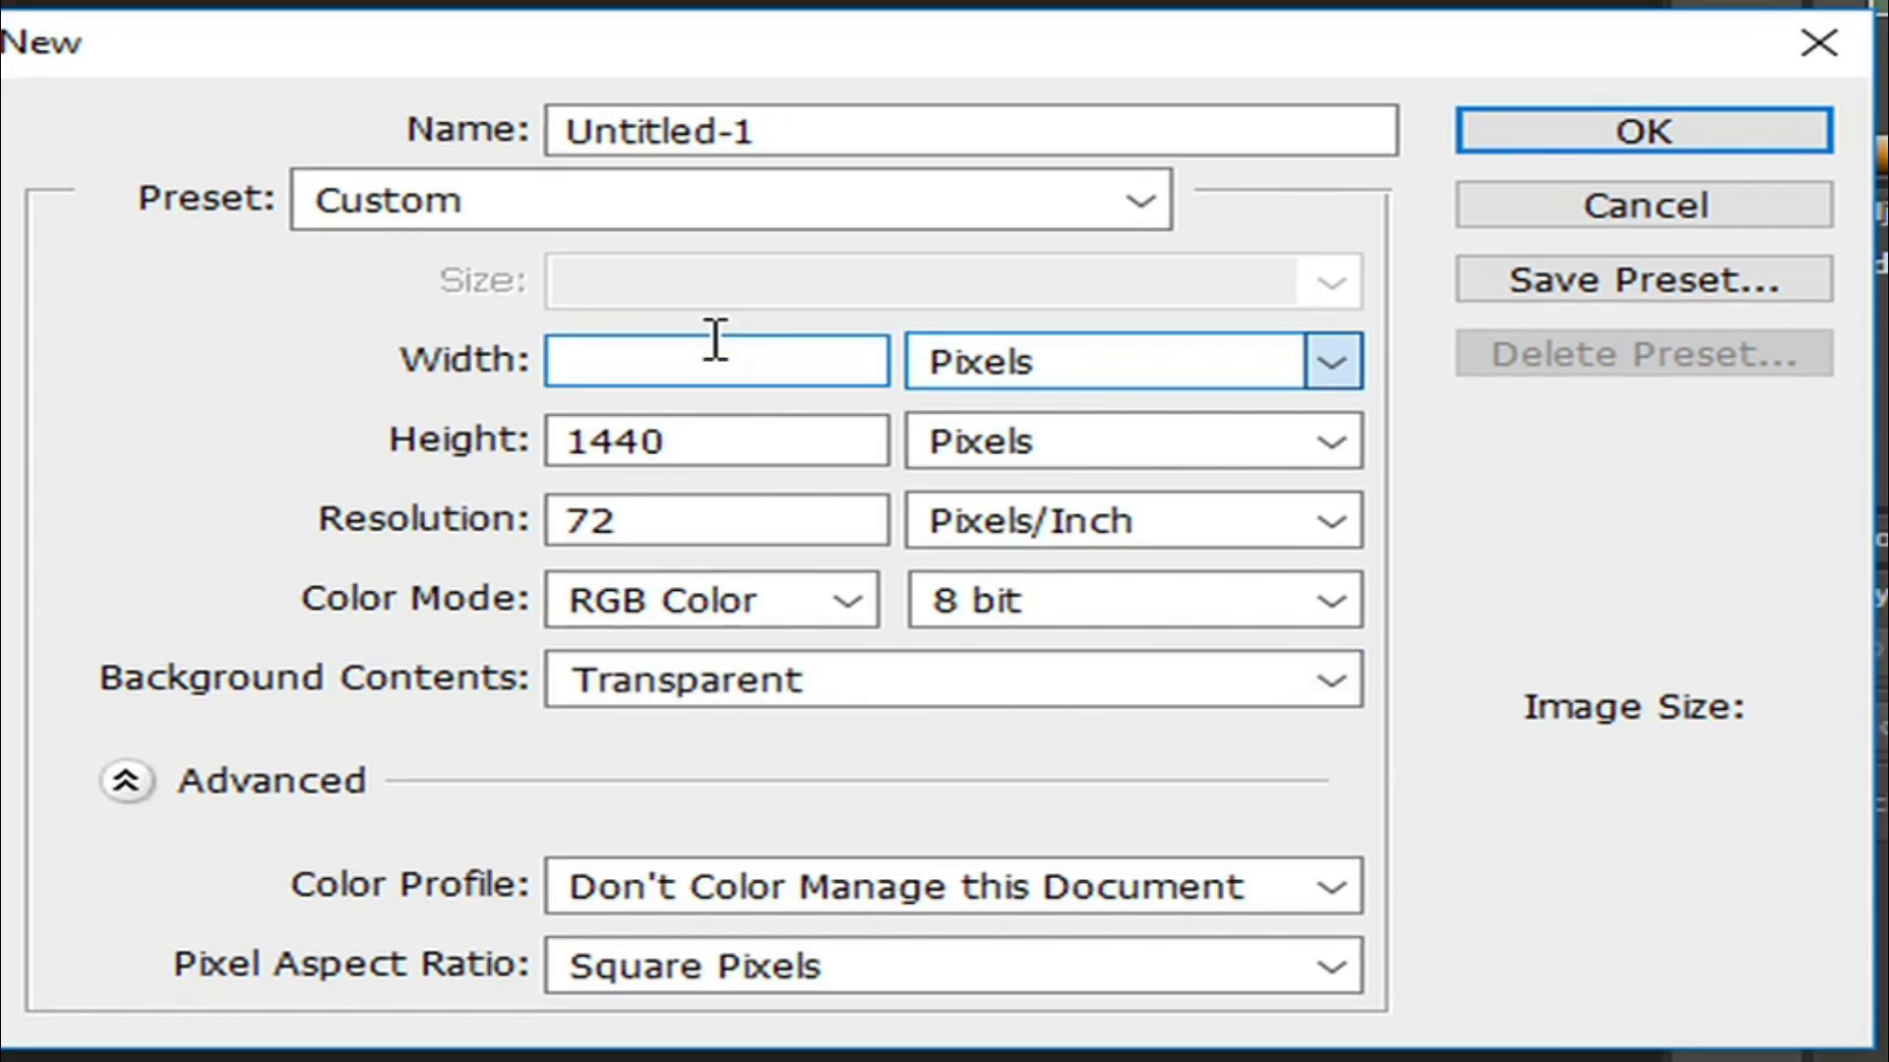
type("12")
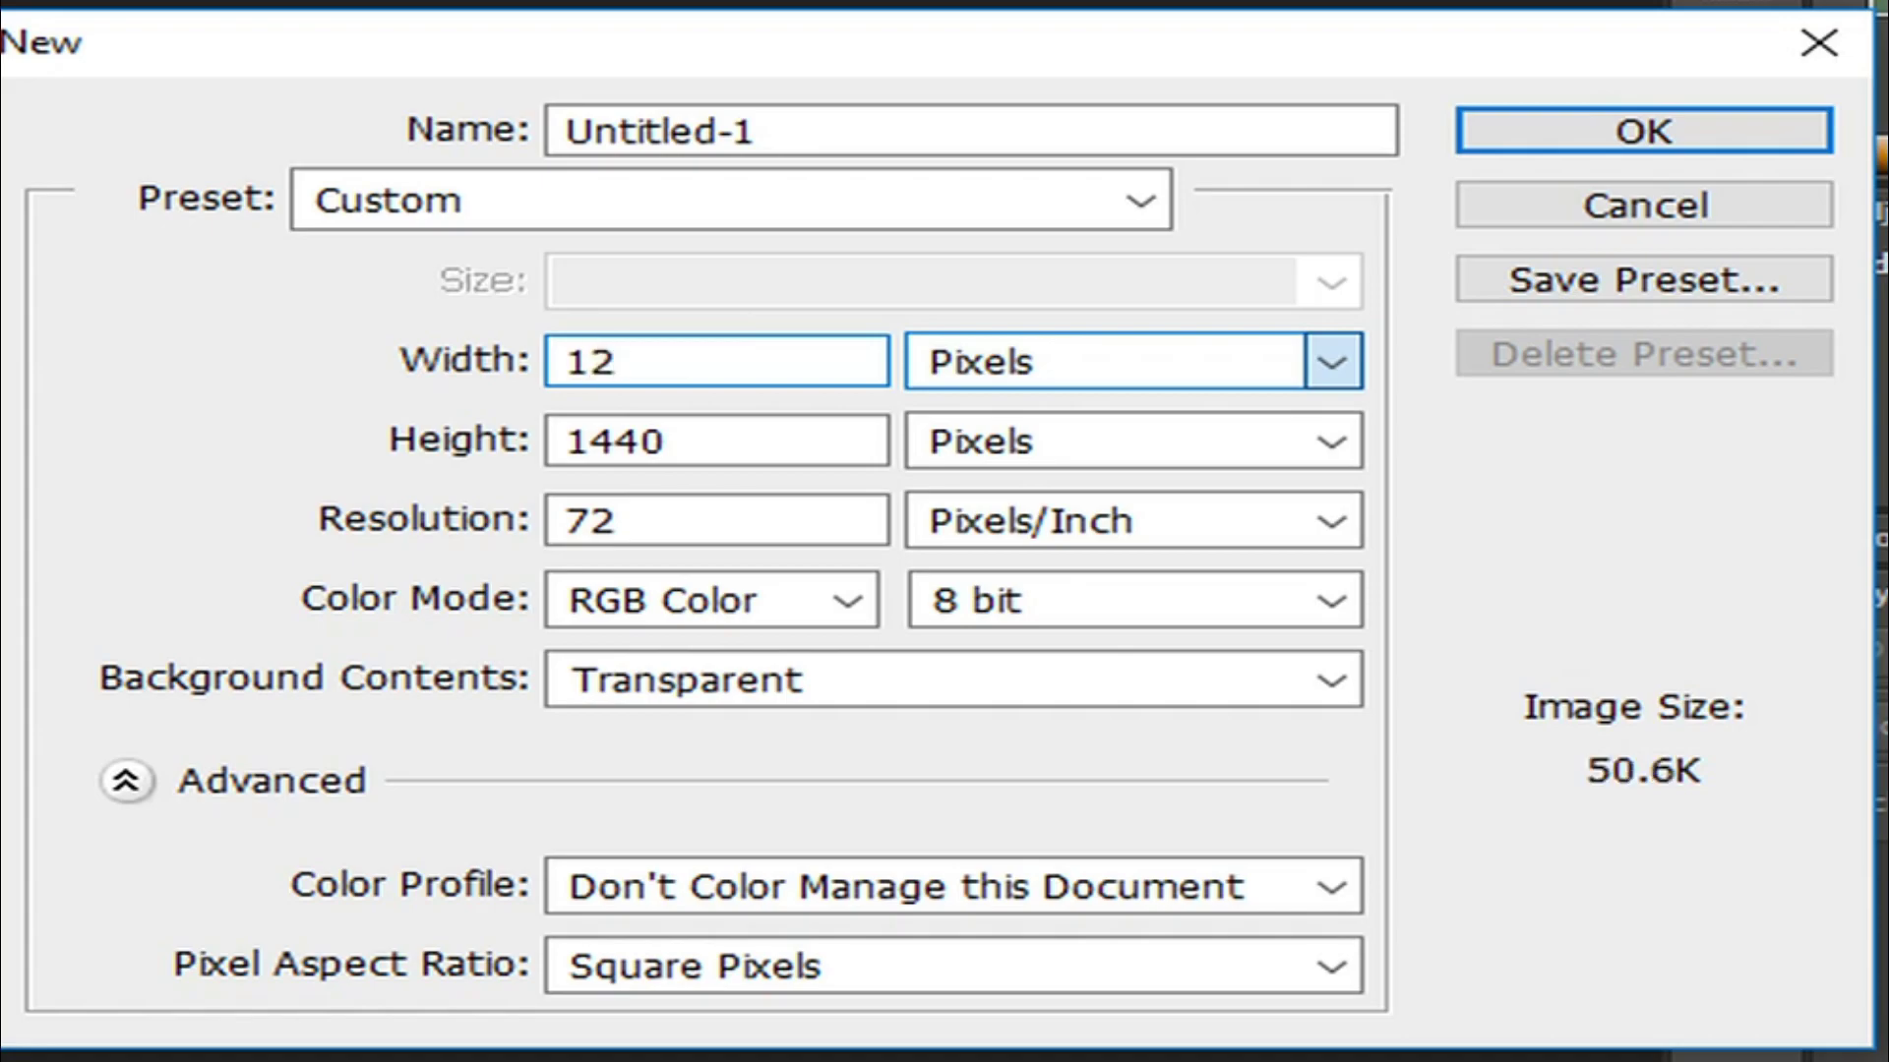
type("80")
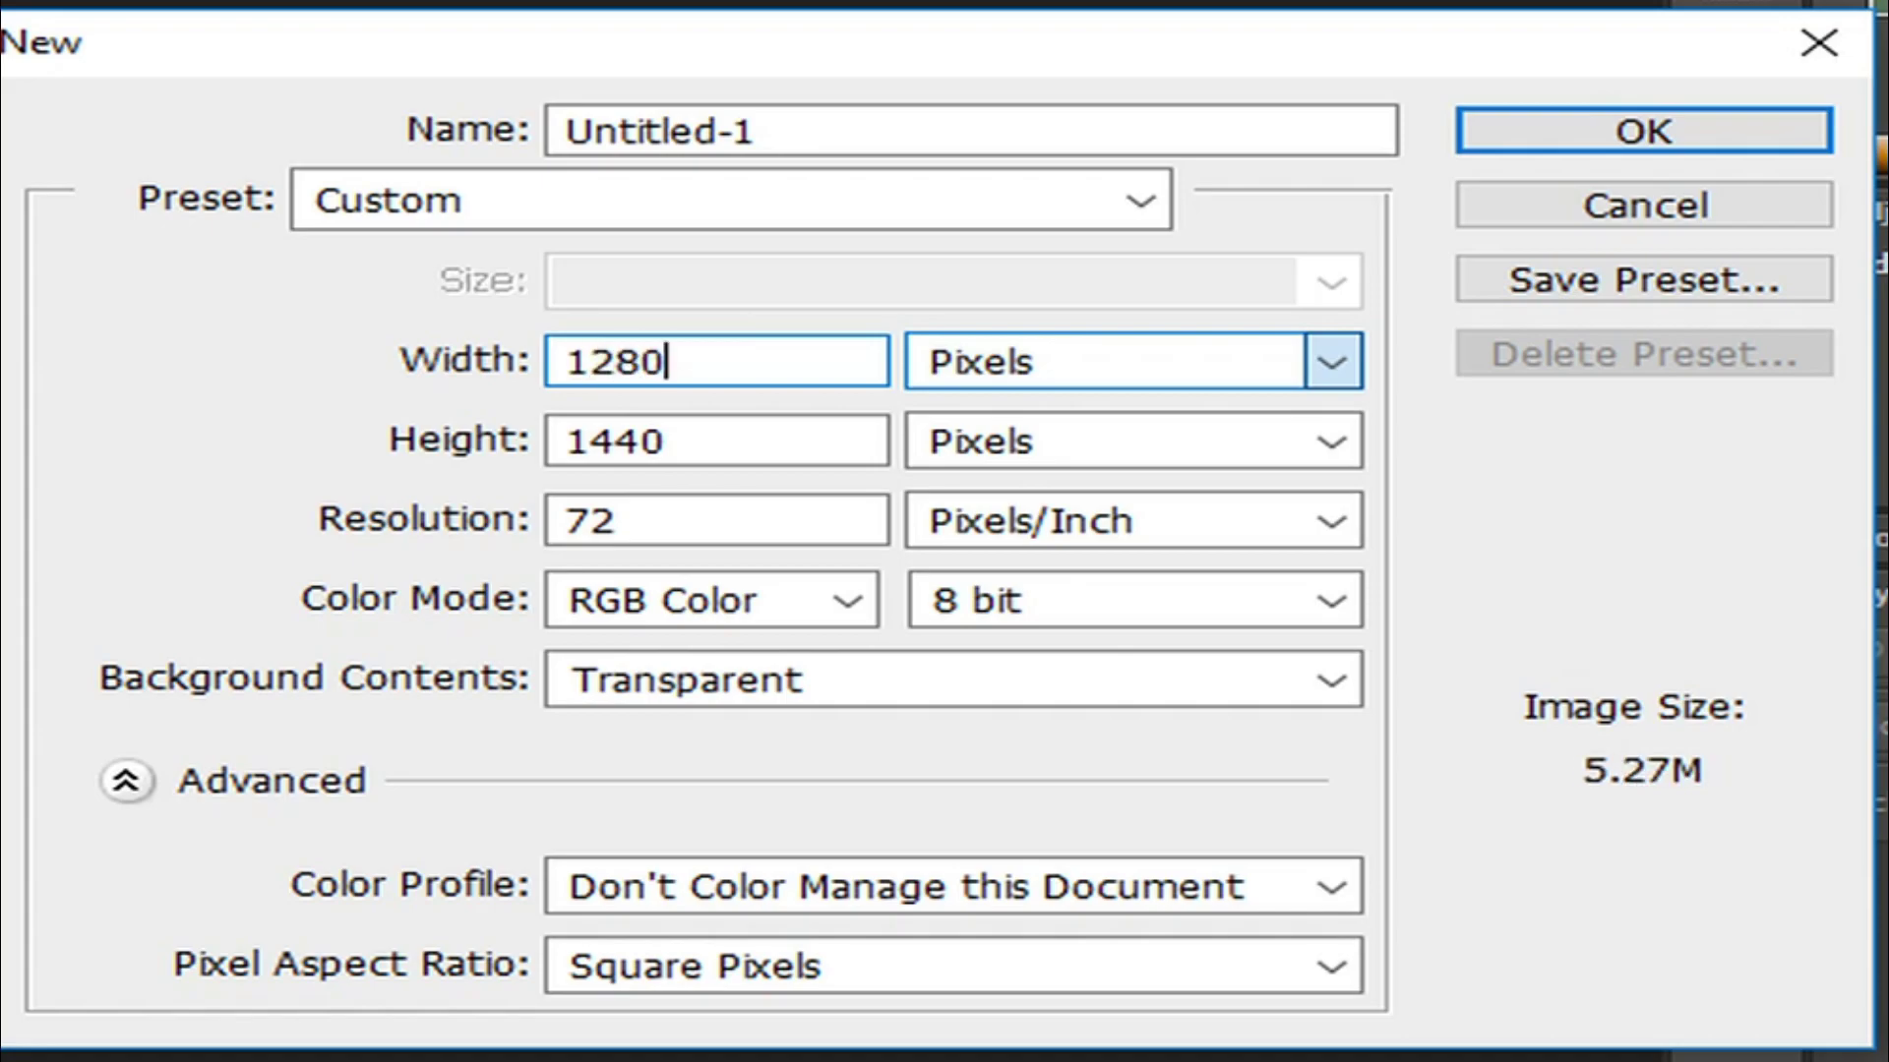
key("Tab")
key("Tab")
type("7")
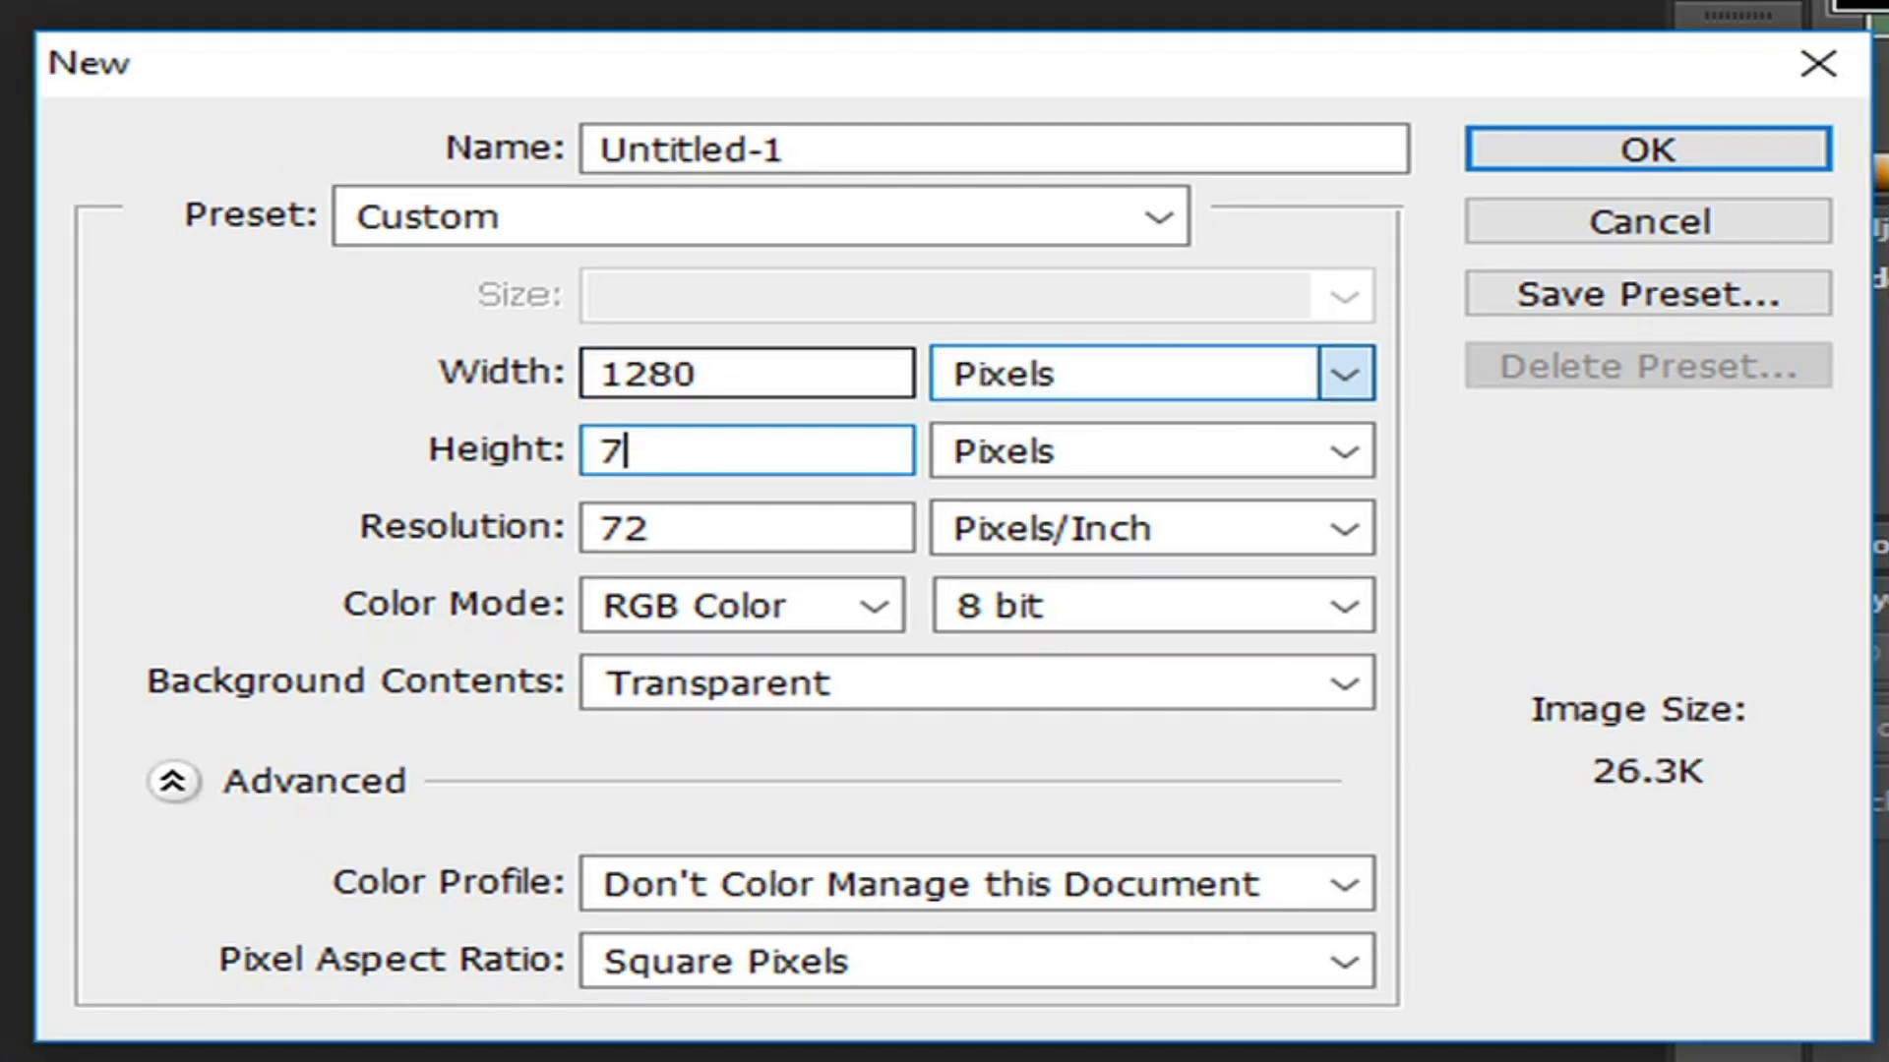
type("20")
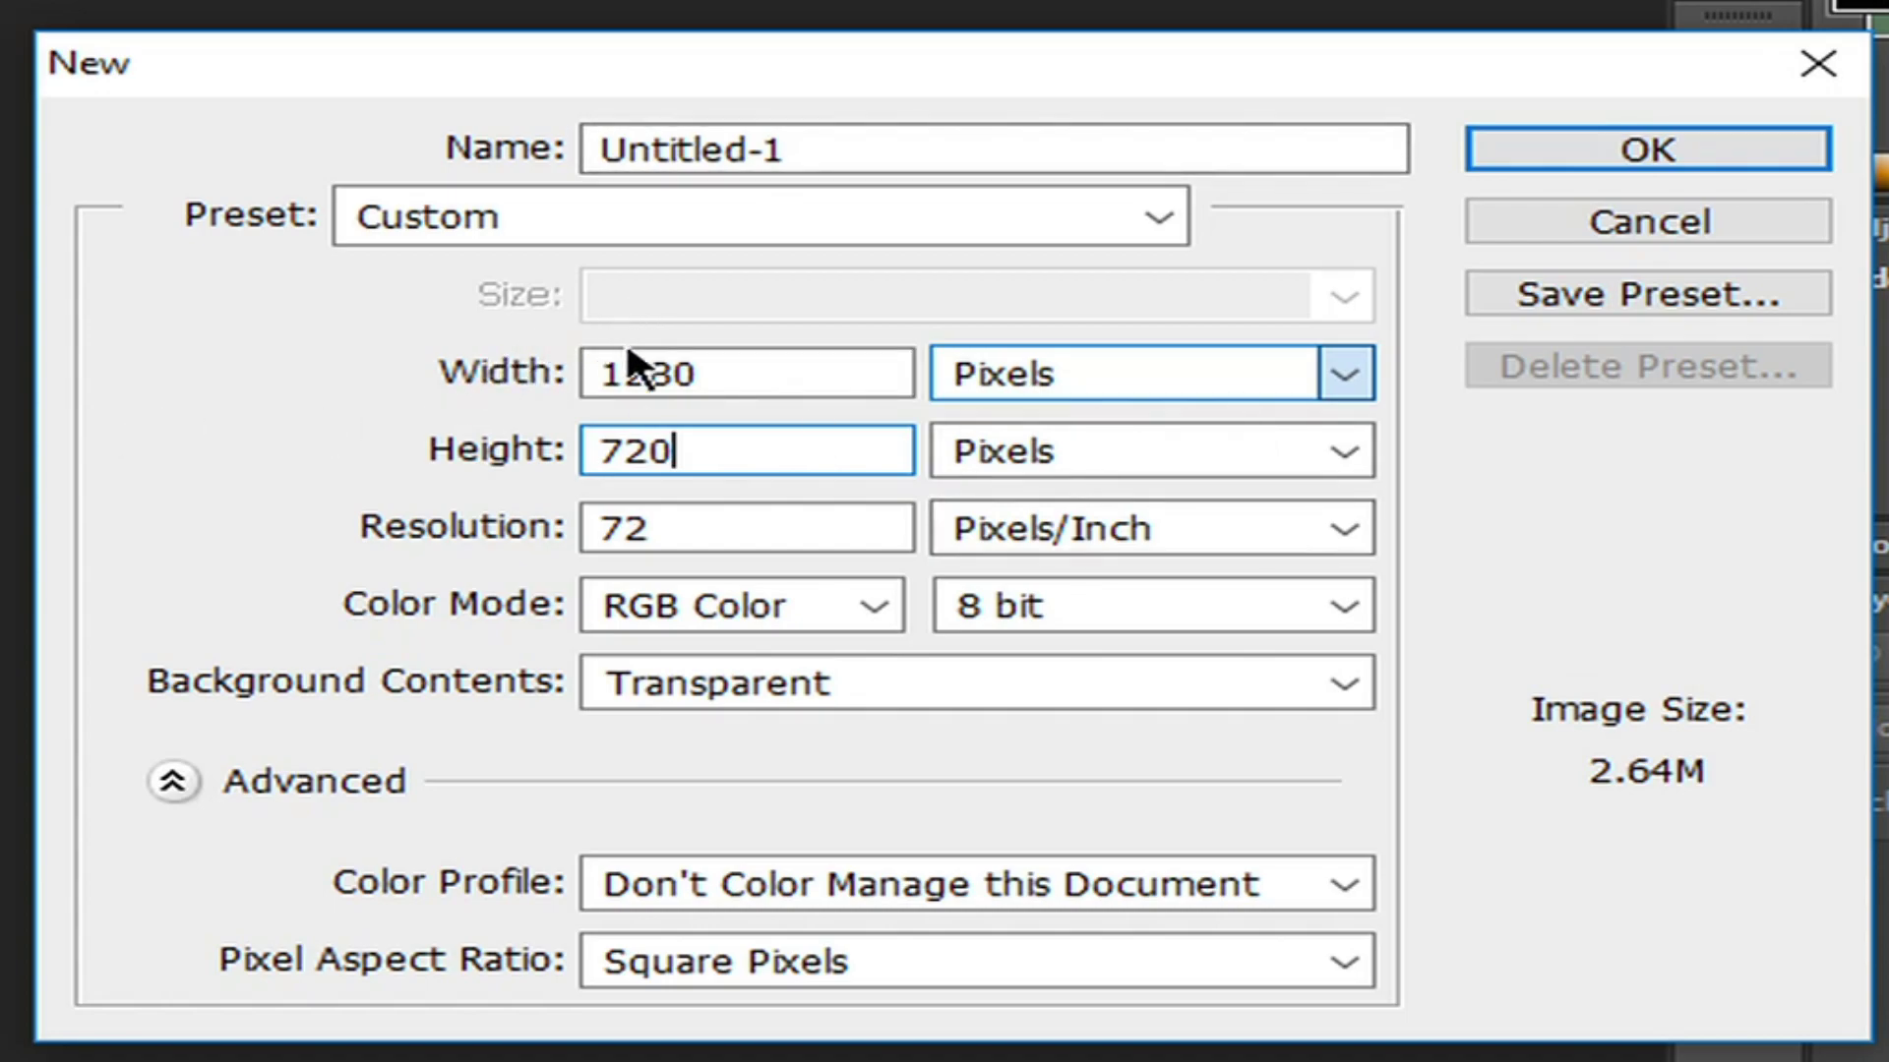
key("Return")
key("ctrl+plus")
key("ctrl+minus")
Fit the canvas in the window and bring the purple wave image in as layer screen1.
key("ctrl+0")
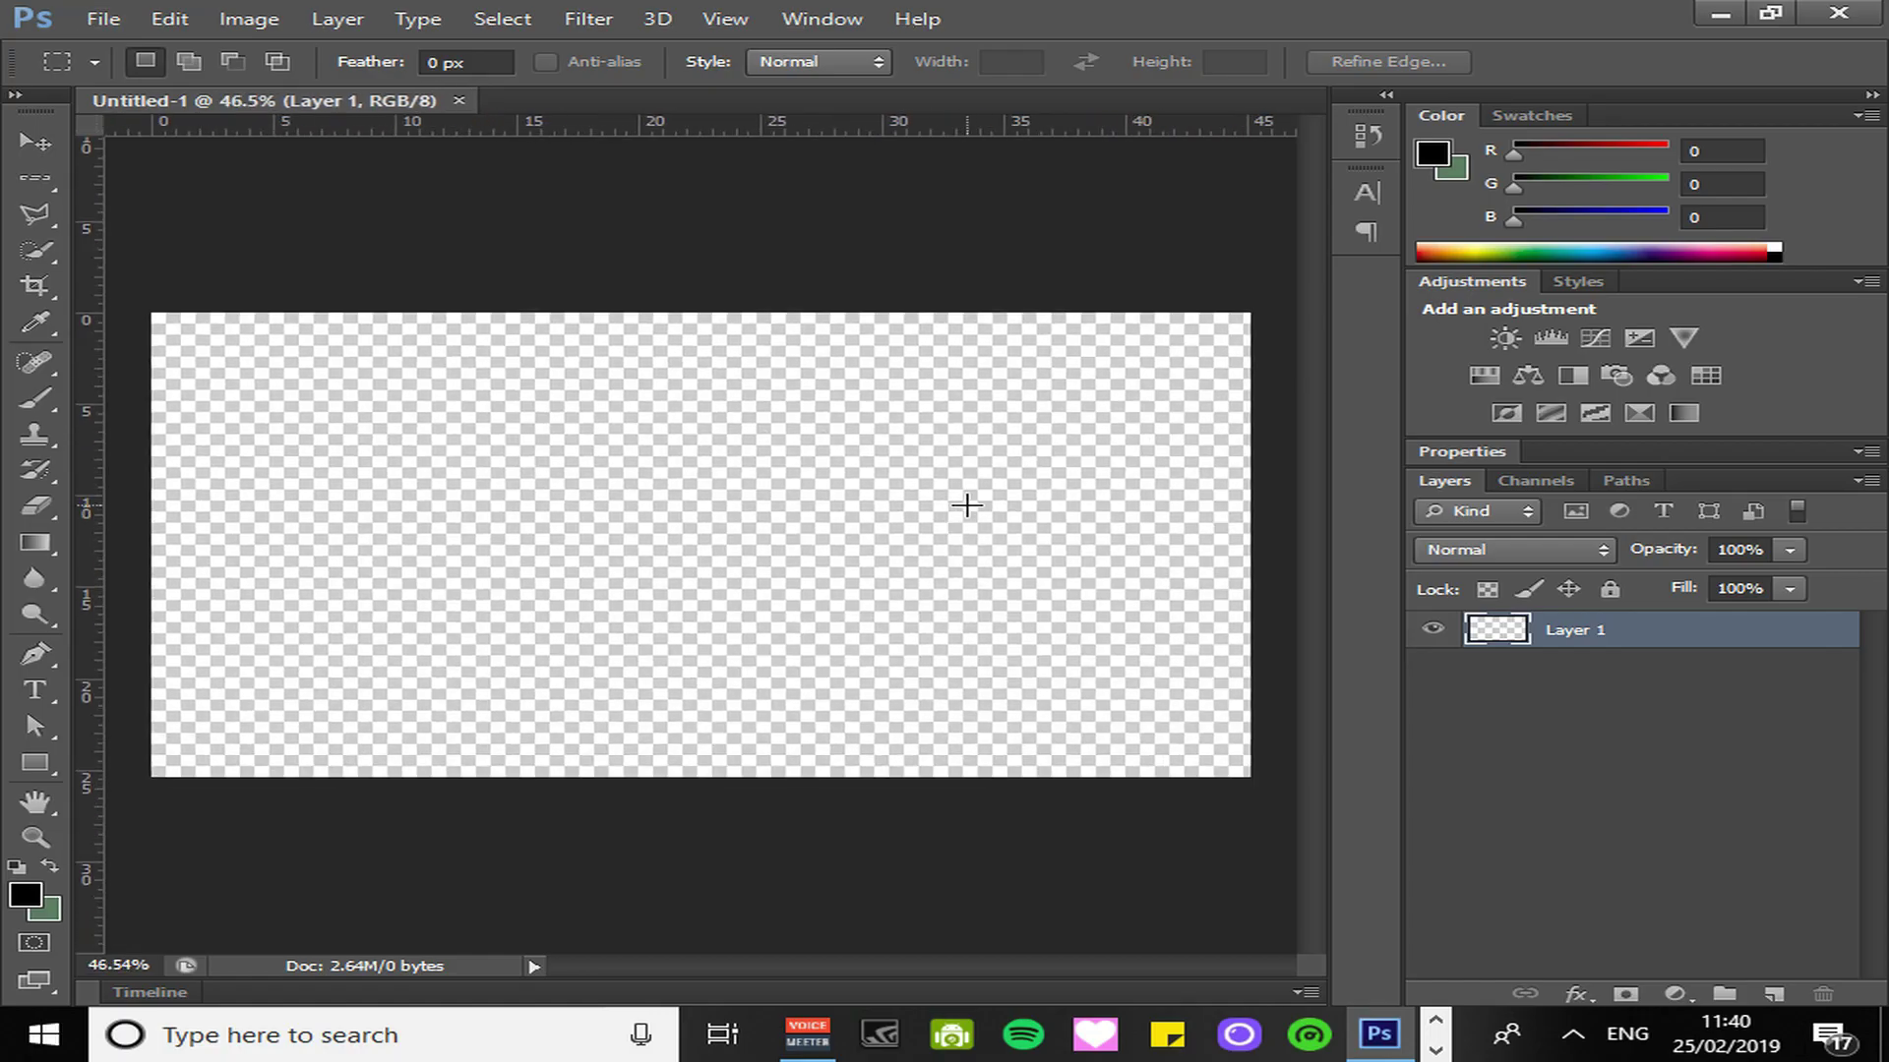
scroll(967, 504, "down", 3)
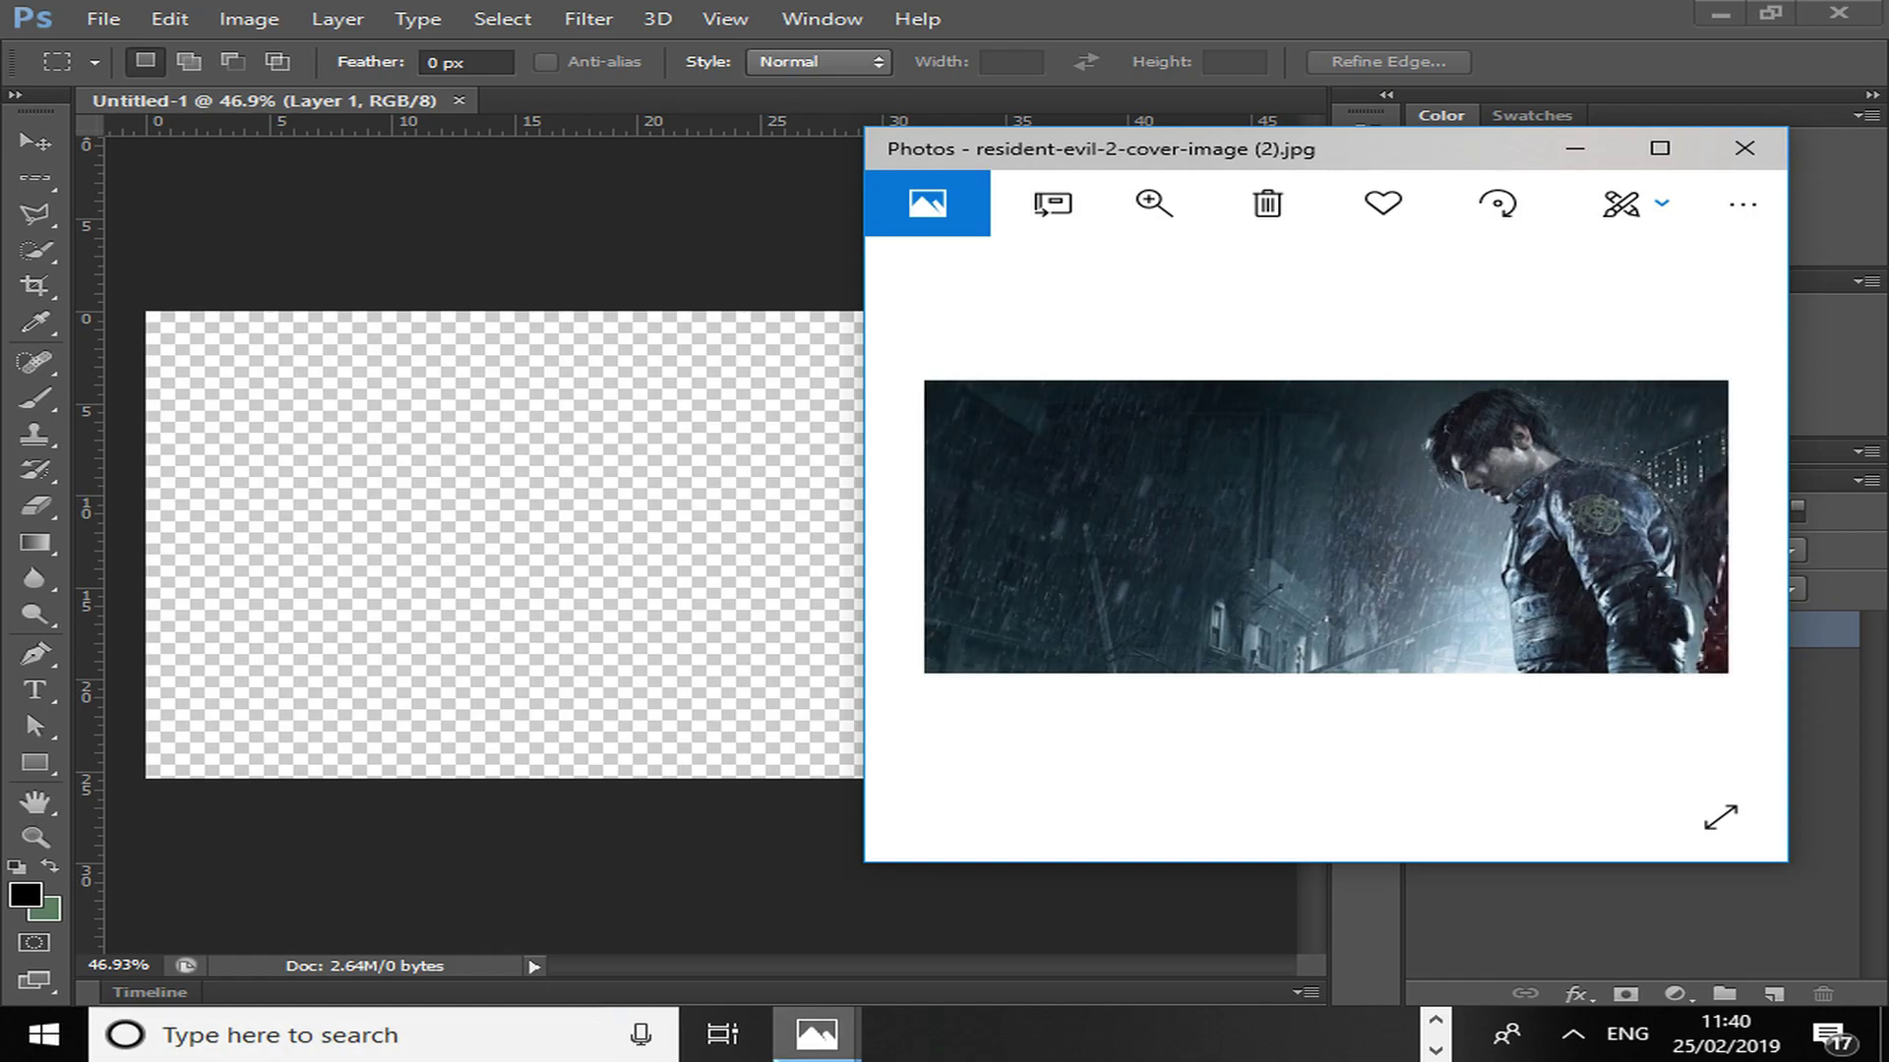
mouse_move(824, 1030)
left_click(889, 780)
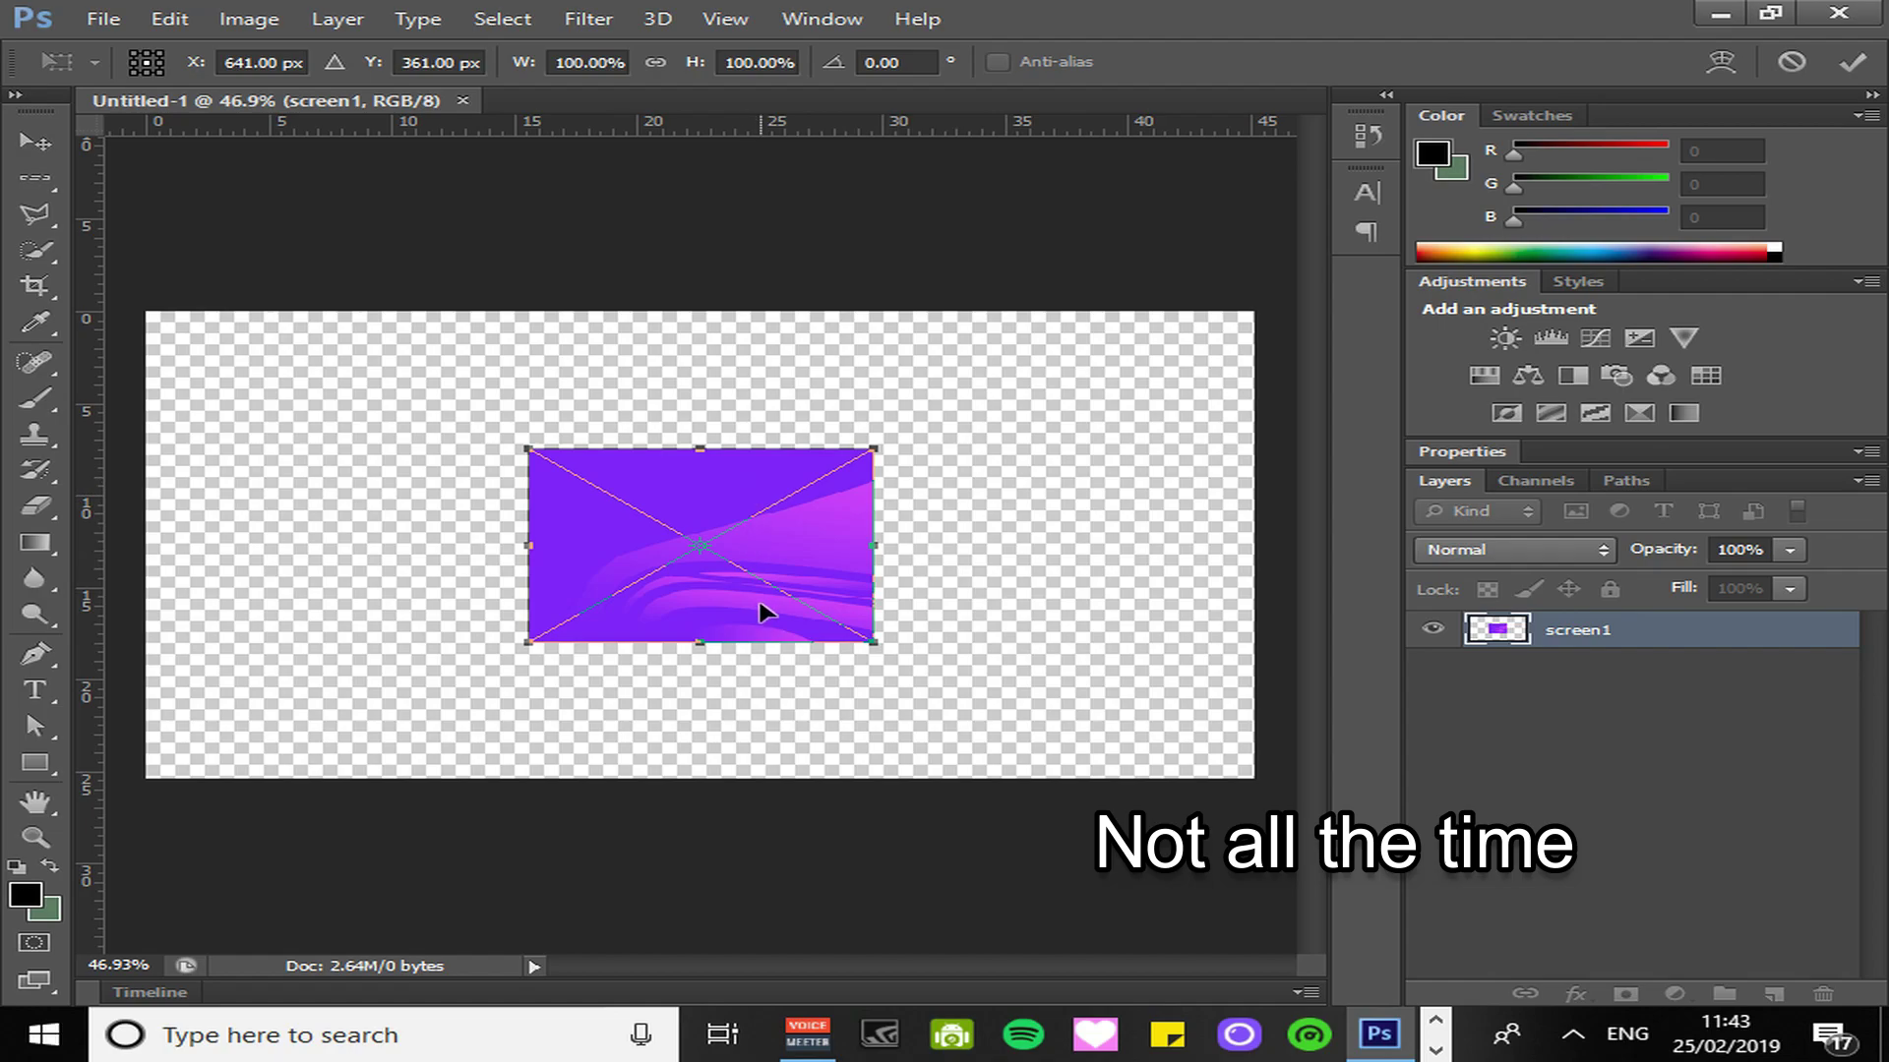
Stretch screen1 to about 325% width and 242% height so it fills the canvas.
left_click_drag(764, 616, 1145, 479)
left_click_drag(910, 506, 463, 777)
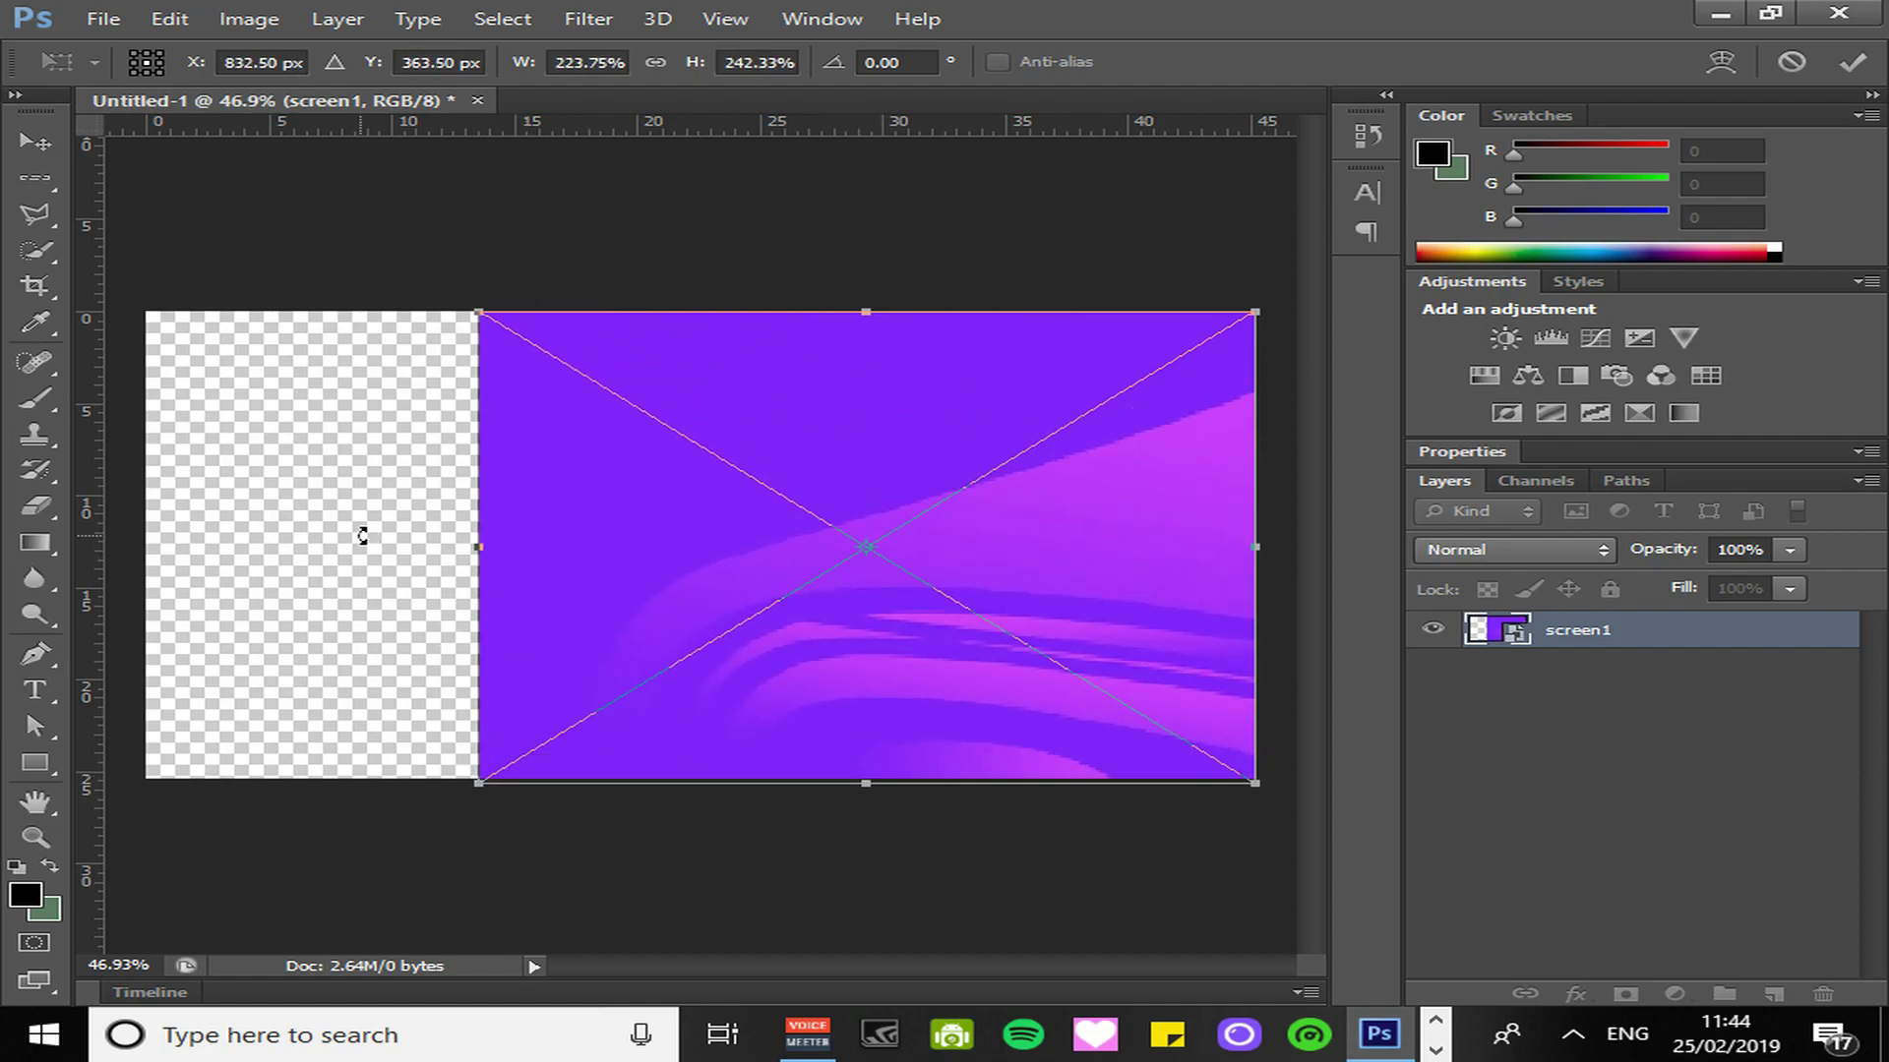
left_click_drag(482, 551, 149, 635)
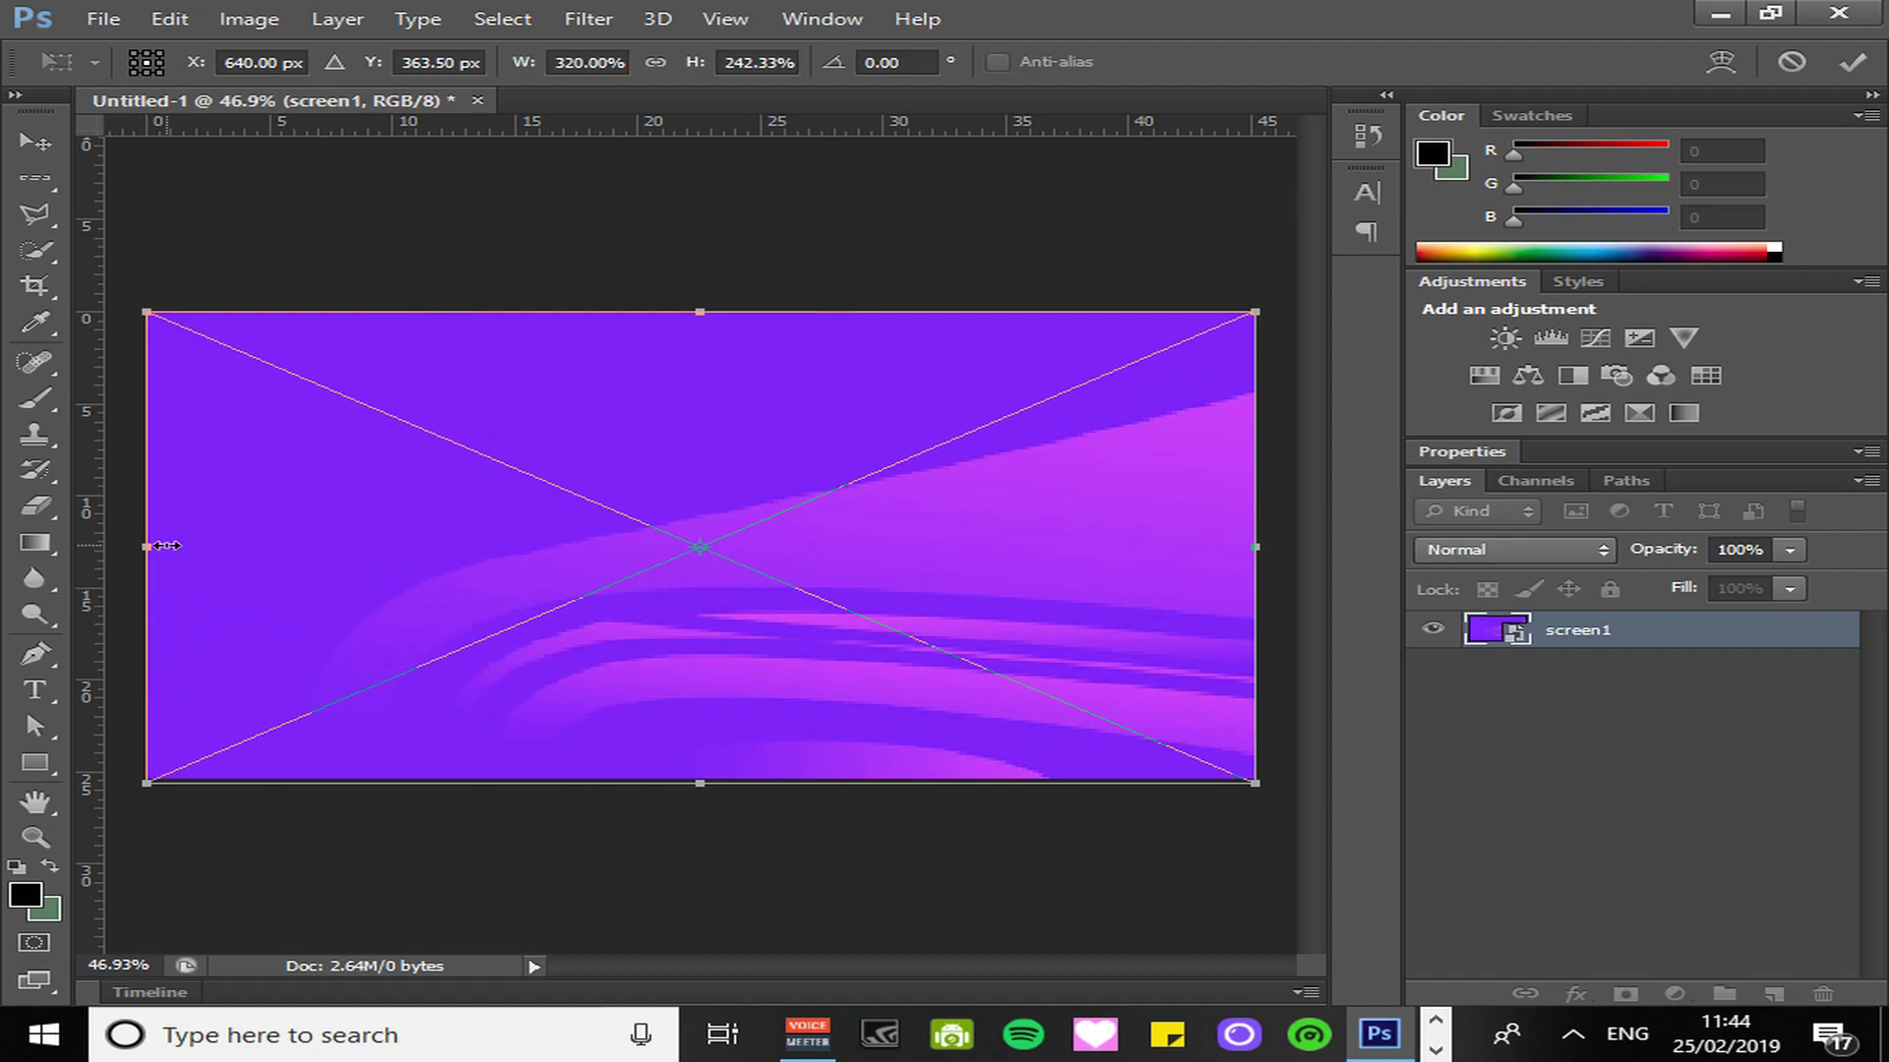
left_click_drag(152, 552, 129, 550)
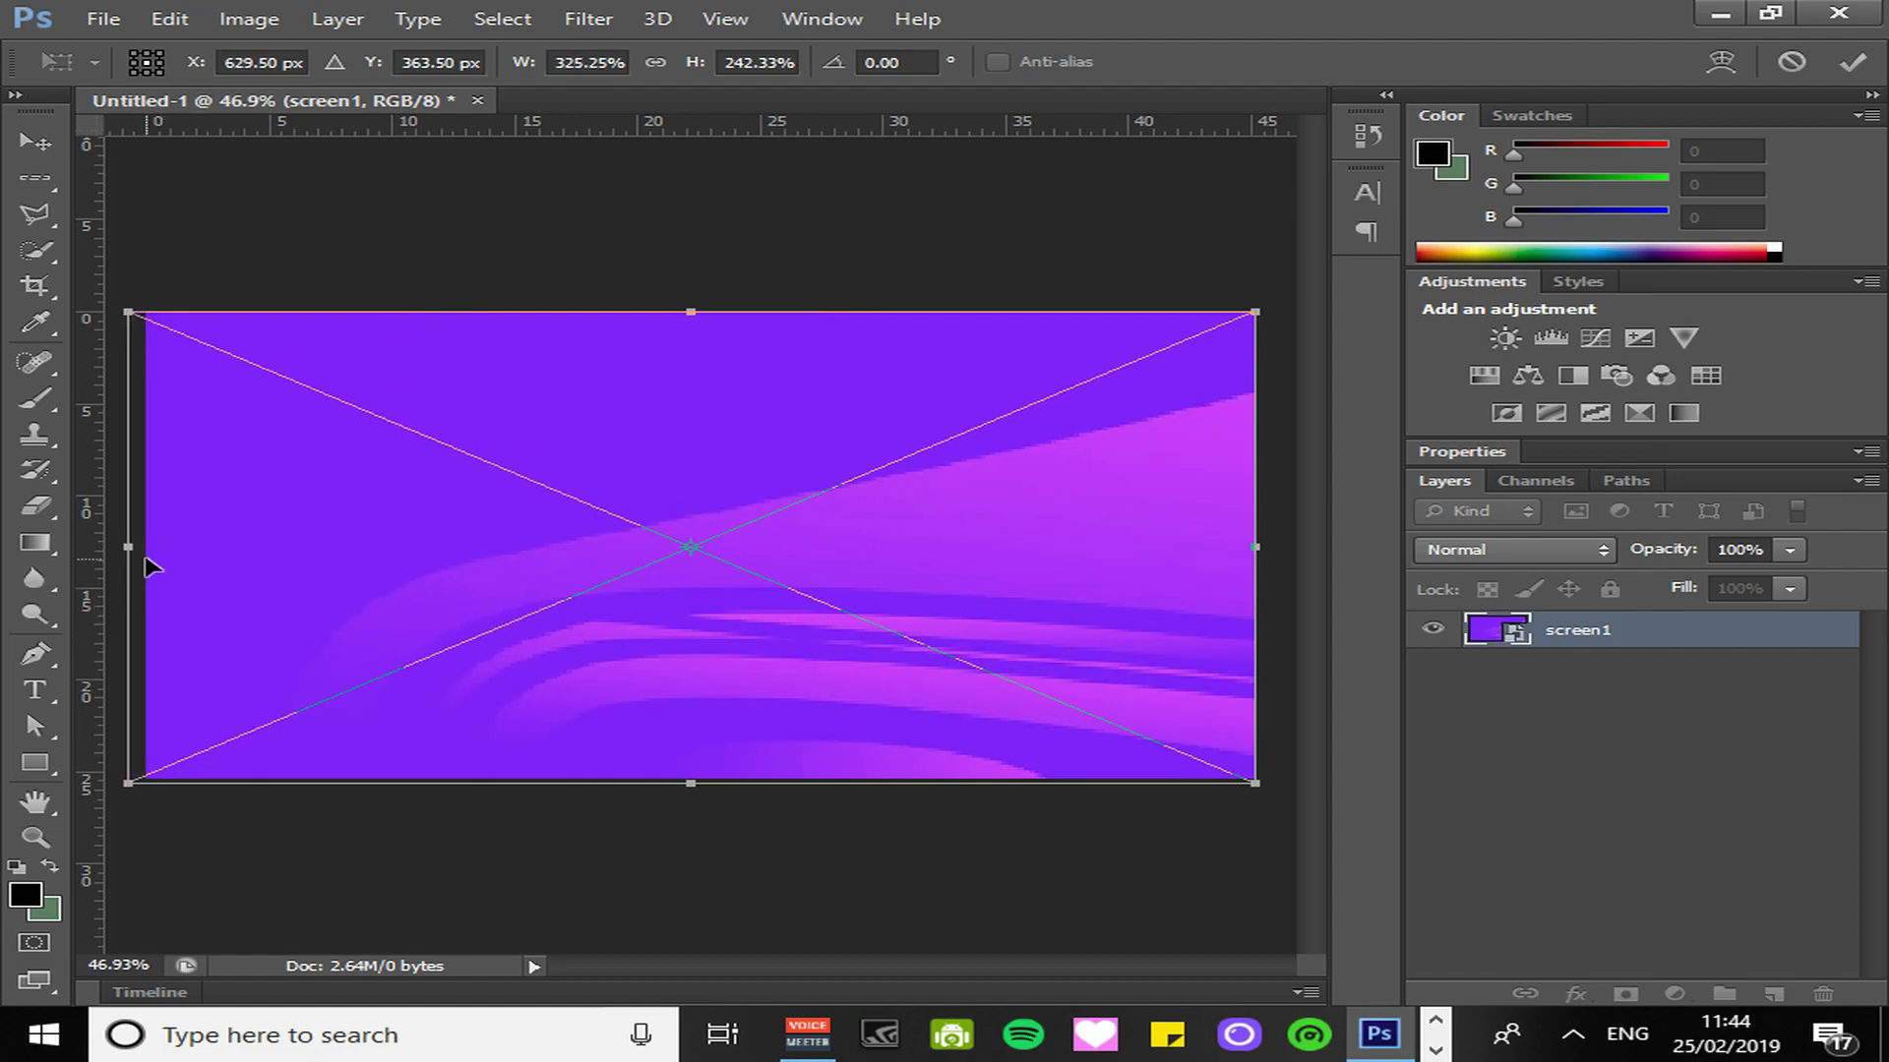
key("Return")
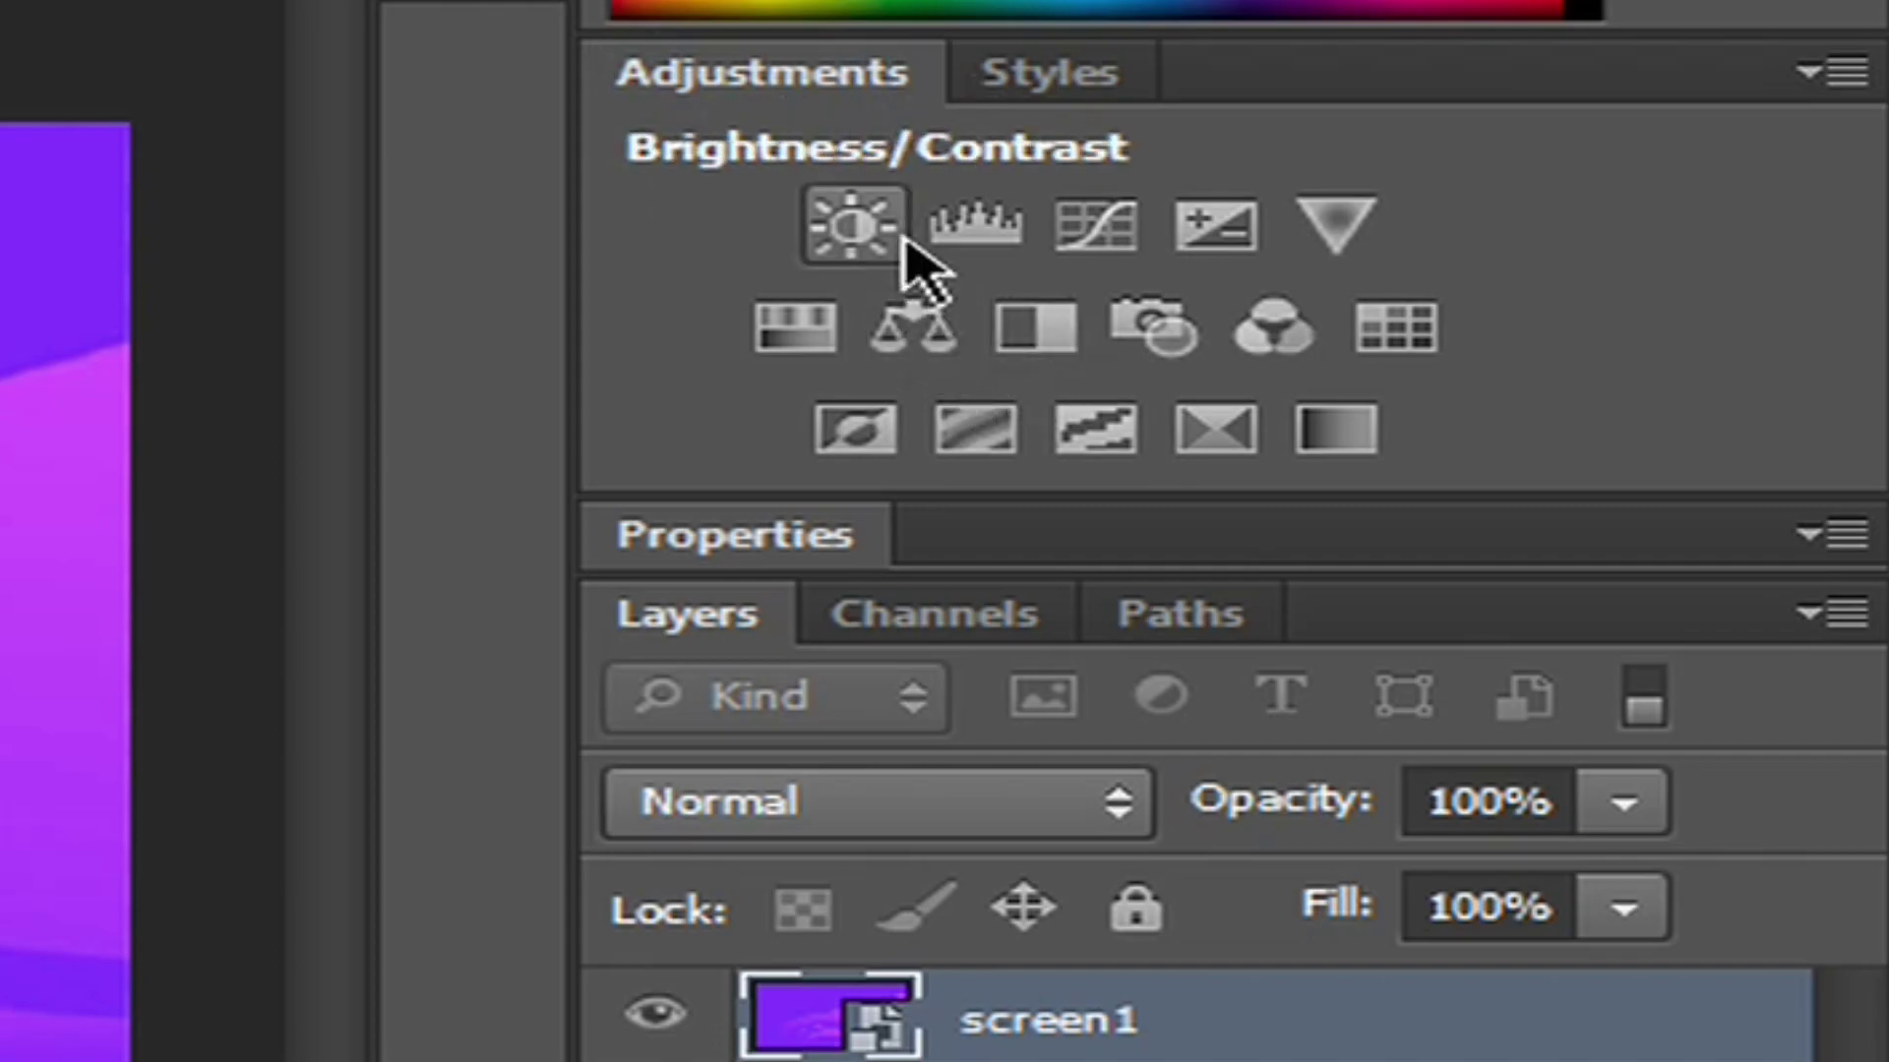
Add two Selective Color adjustments, reducing Cyan in Magentas to -66, and check the History panel.
left_click(1216, 428)
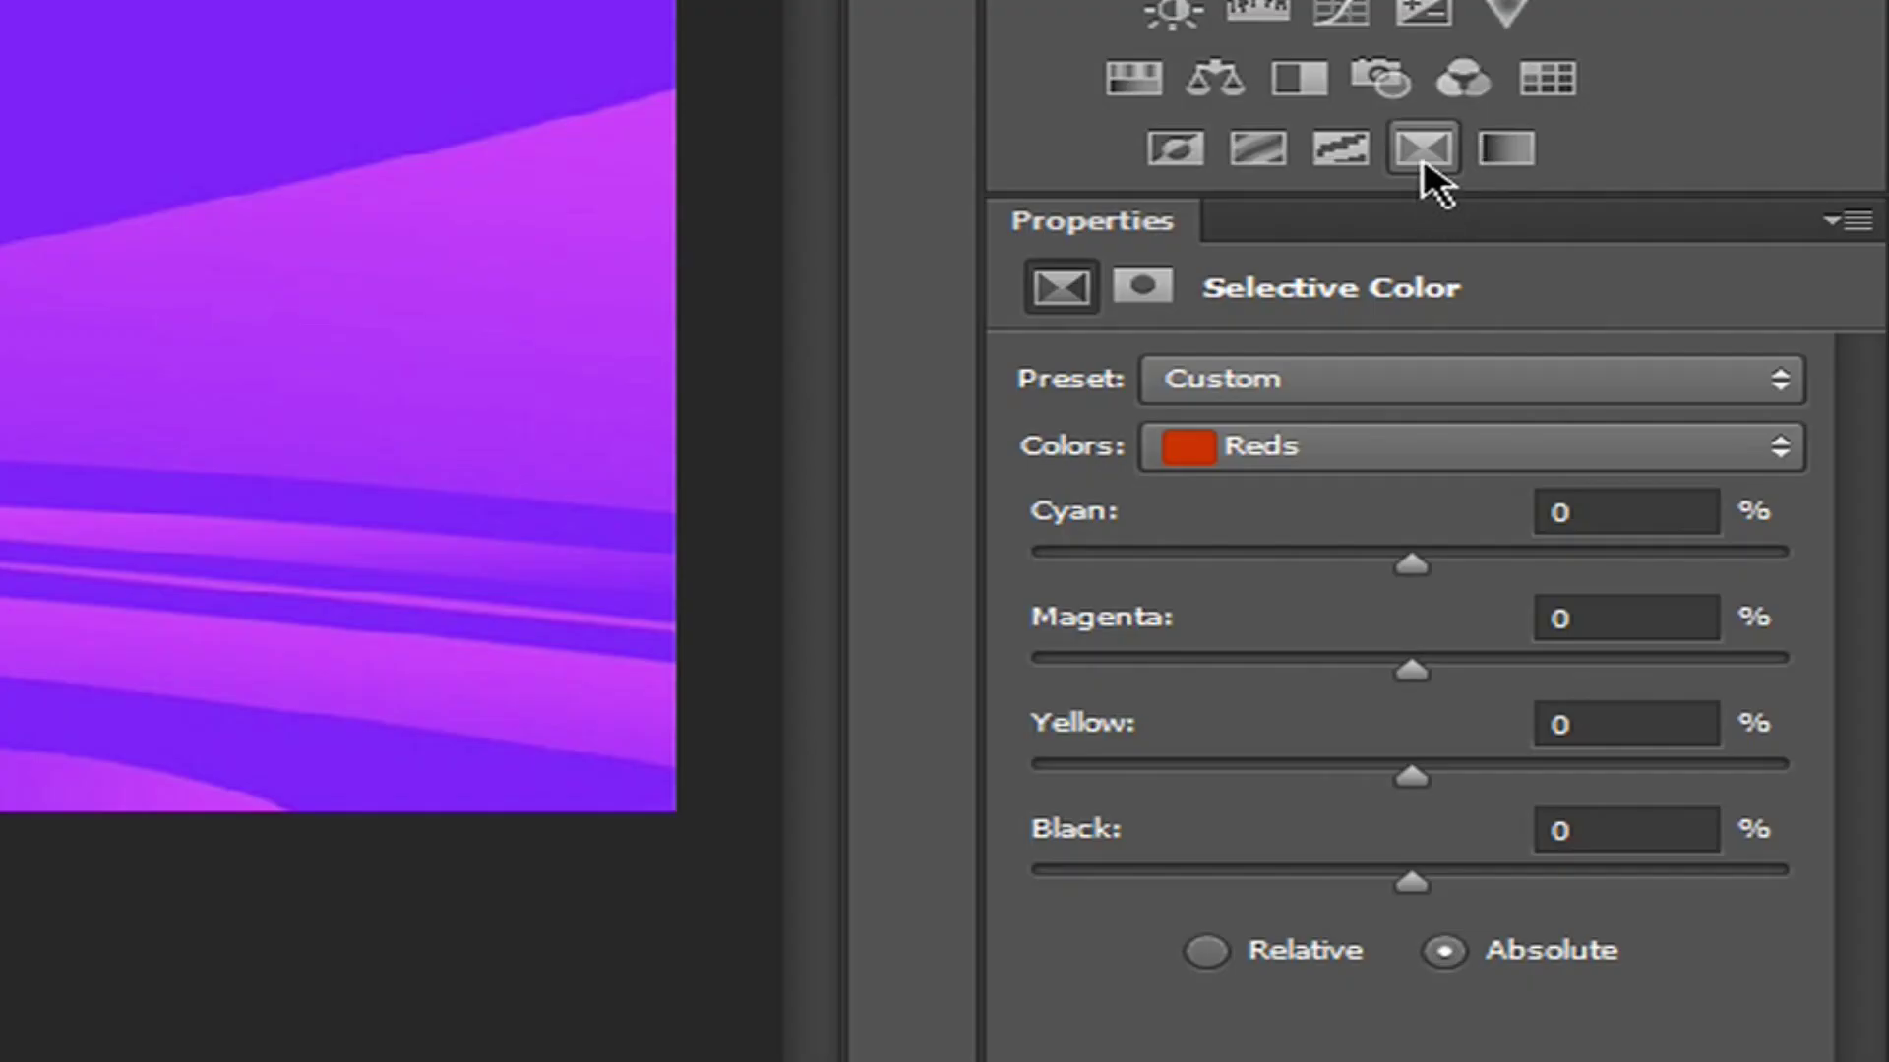
left_click(1427, 157)
left_click(1330, 467)
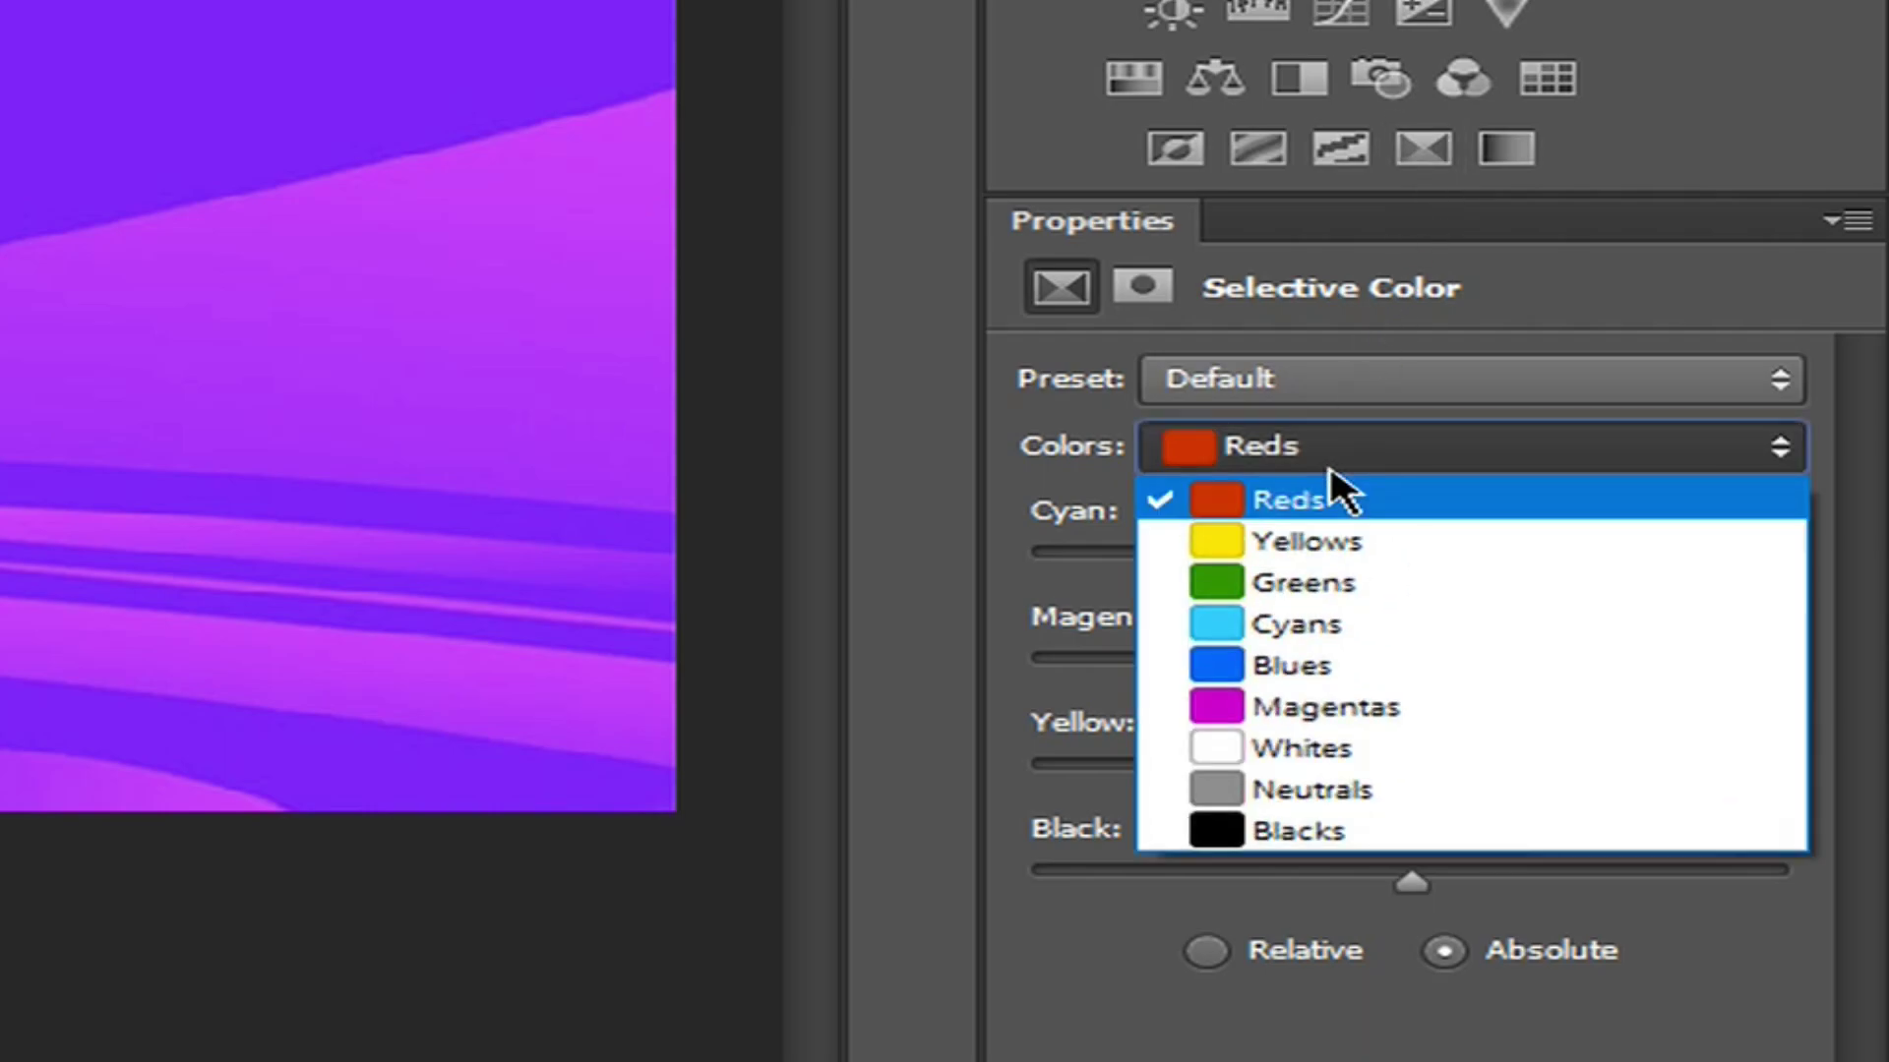
left_click(1358, 710)
left_click_drag(1412, 563, 1514, 581)
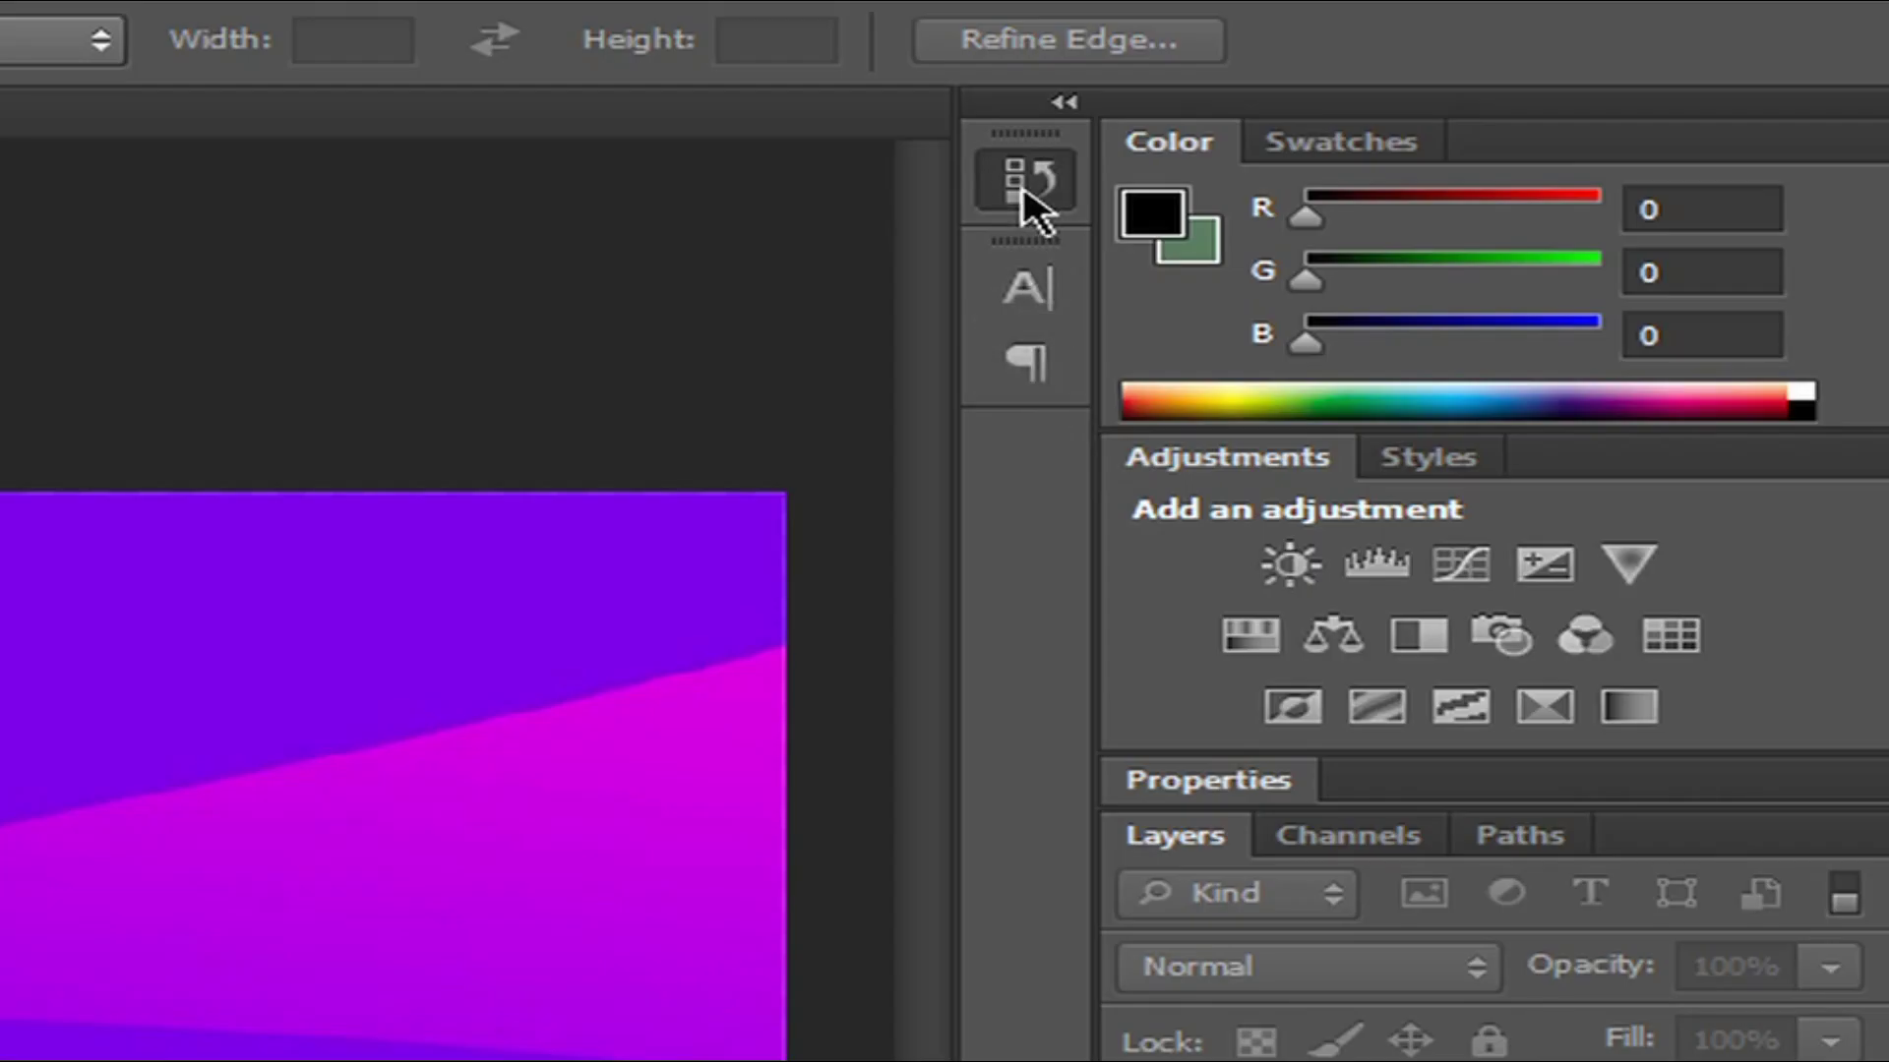
left_click(1033, 207)
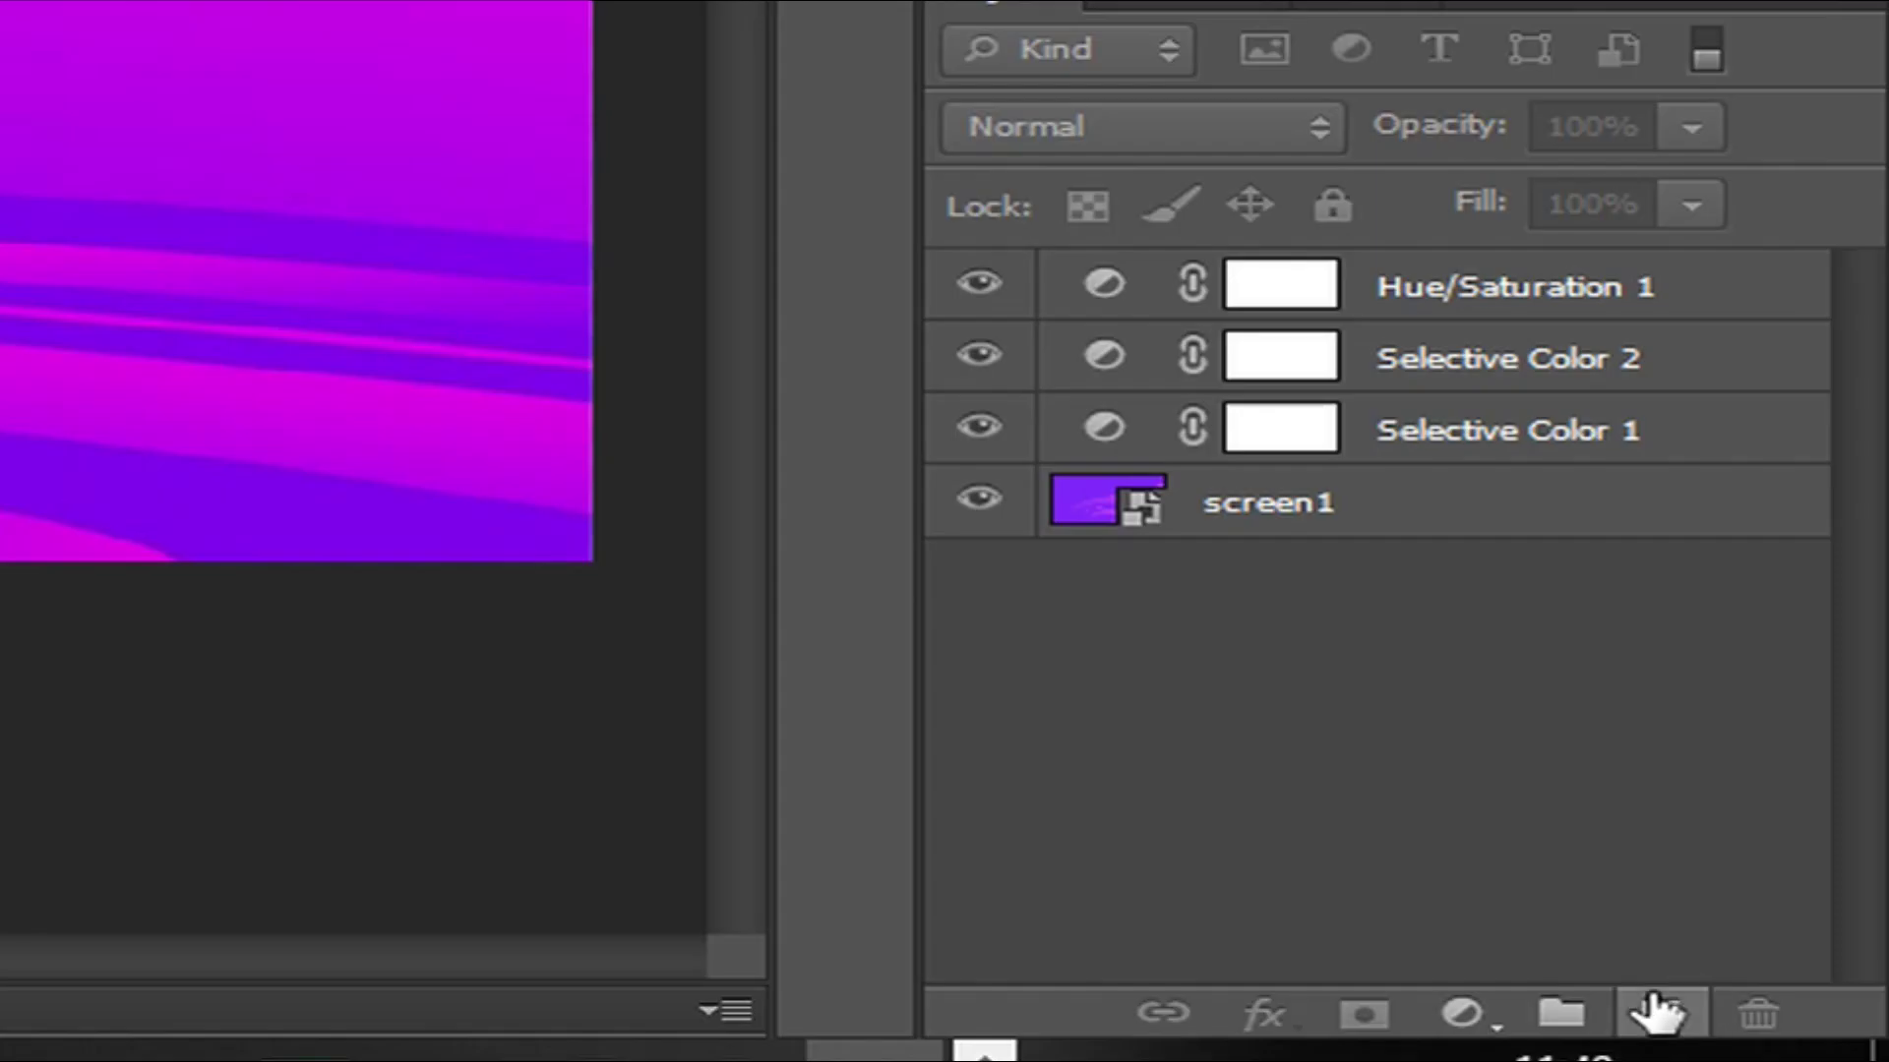
Add empty Layer 1 and set the Brush tool to 422 px with 0% hardness, then start choosing the foreground colour.
left_click(1661, 1013)
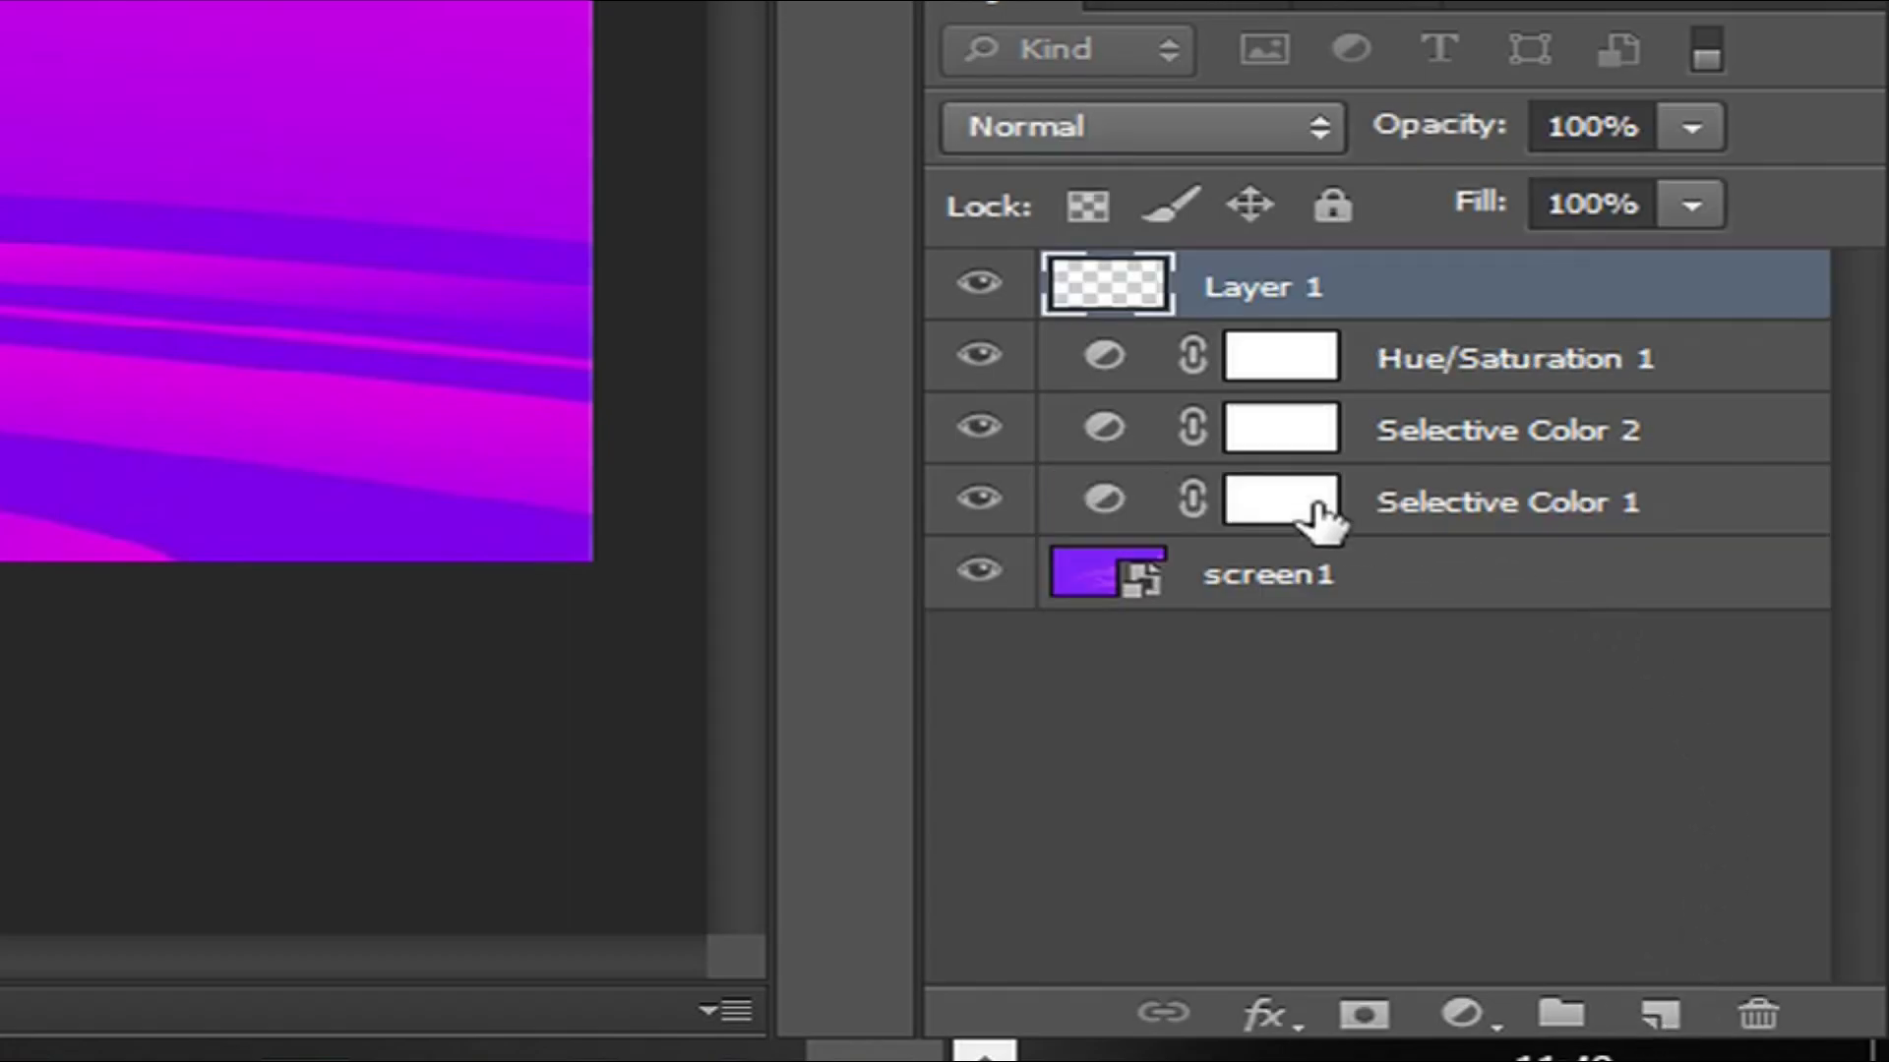
left_click(224, 476)
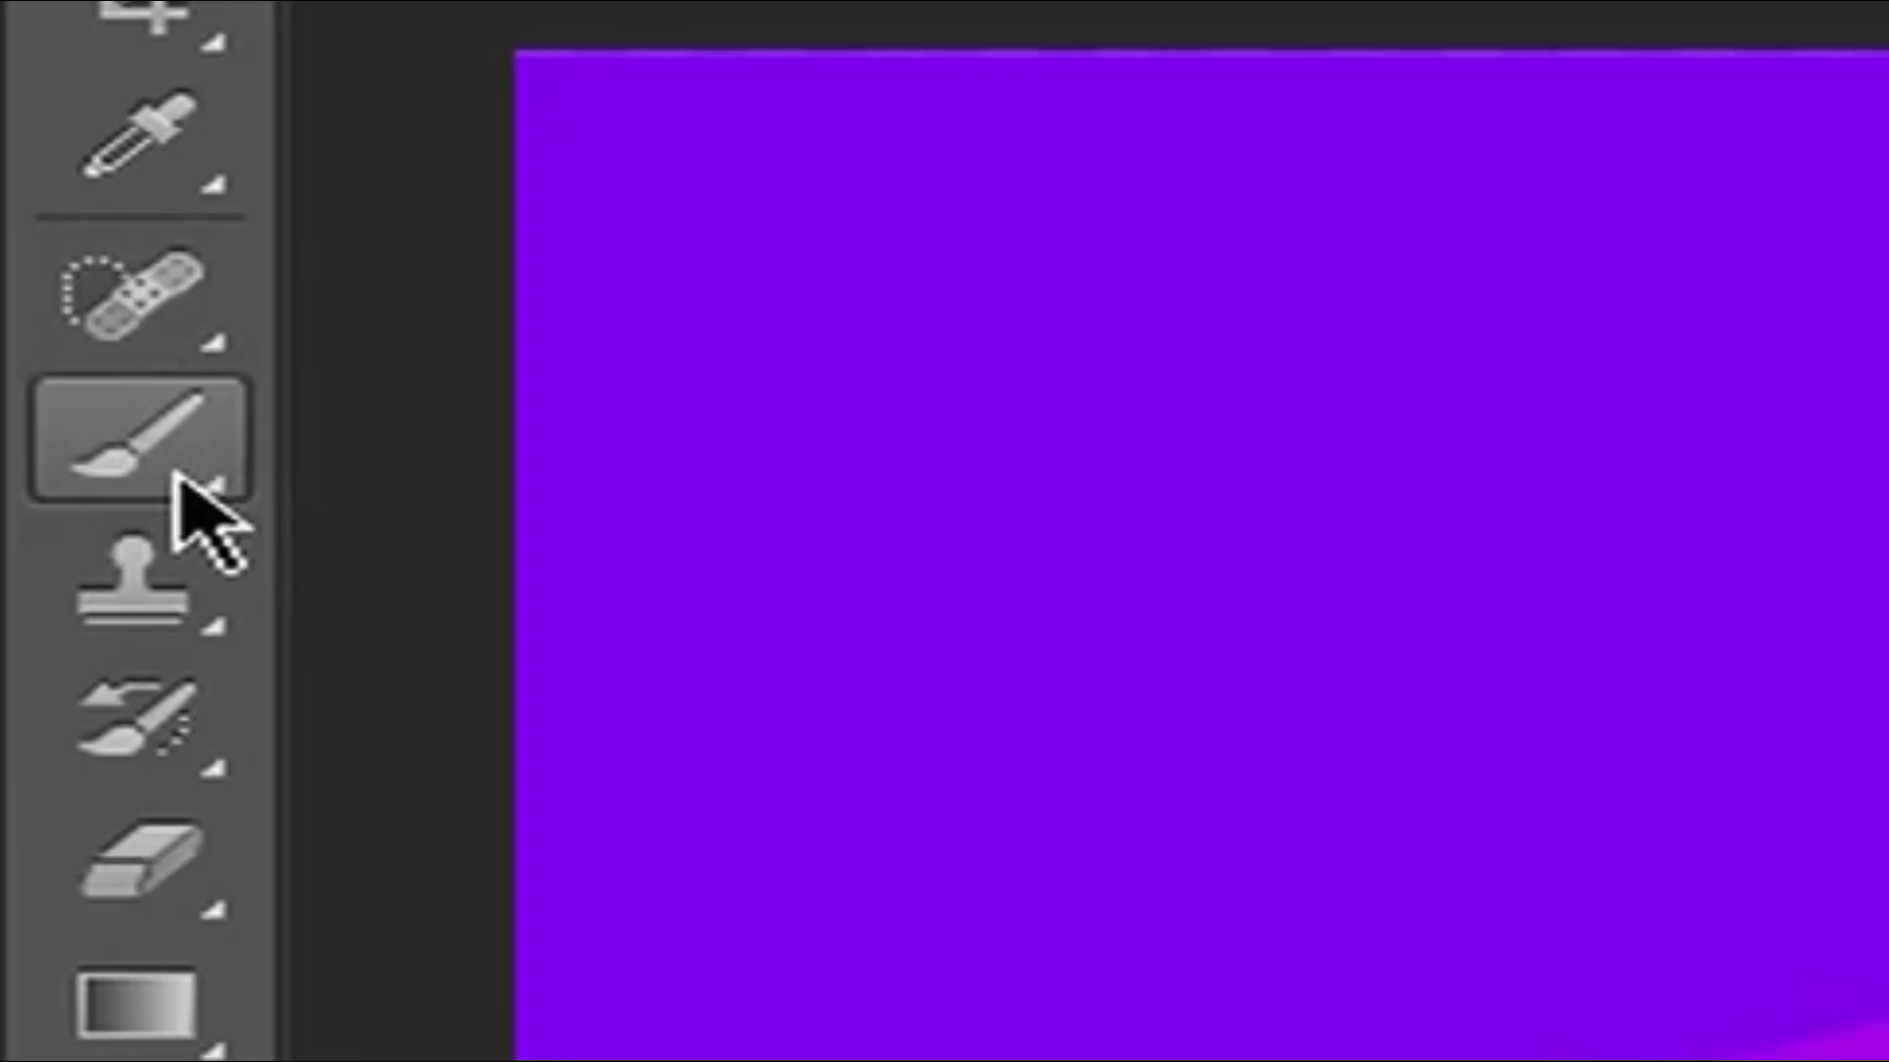
left_click(175, 479)
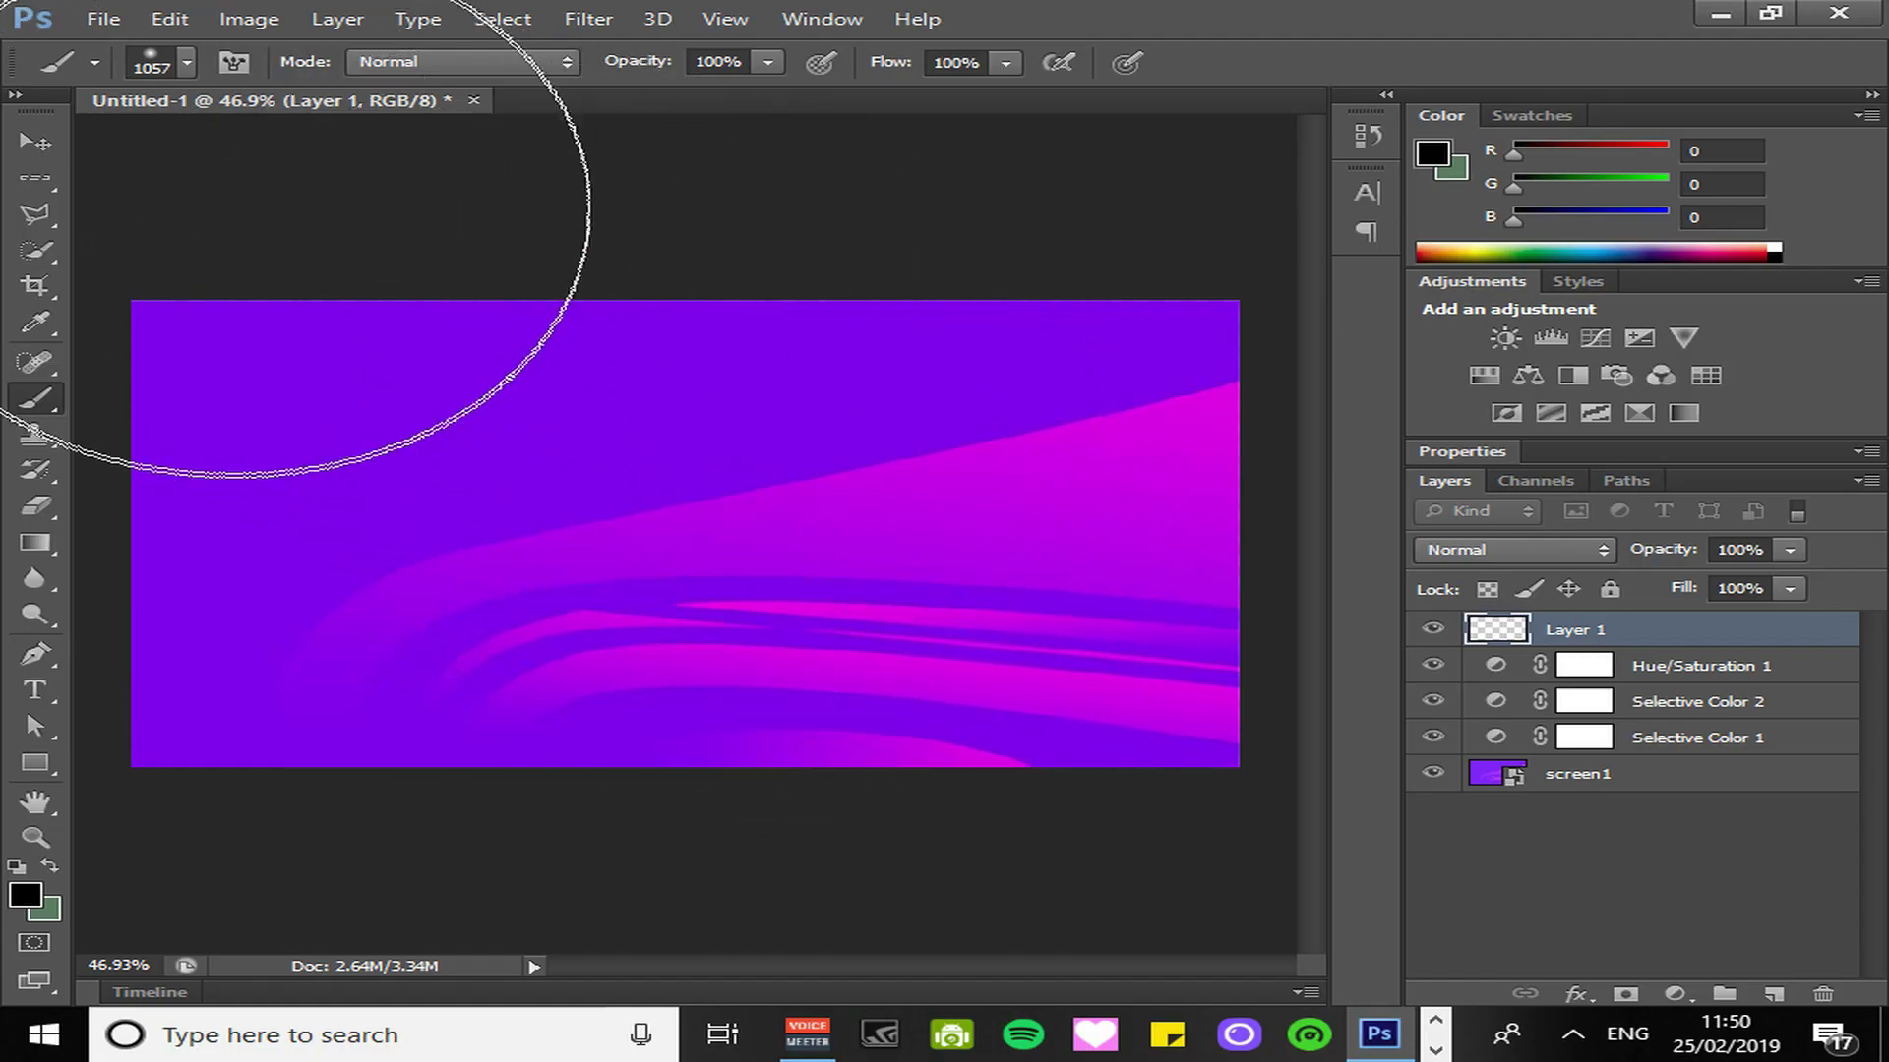
left_click(186, 65)
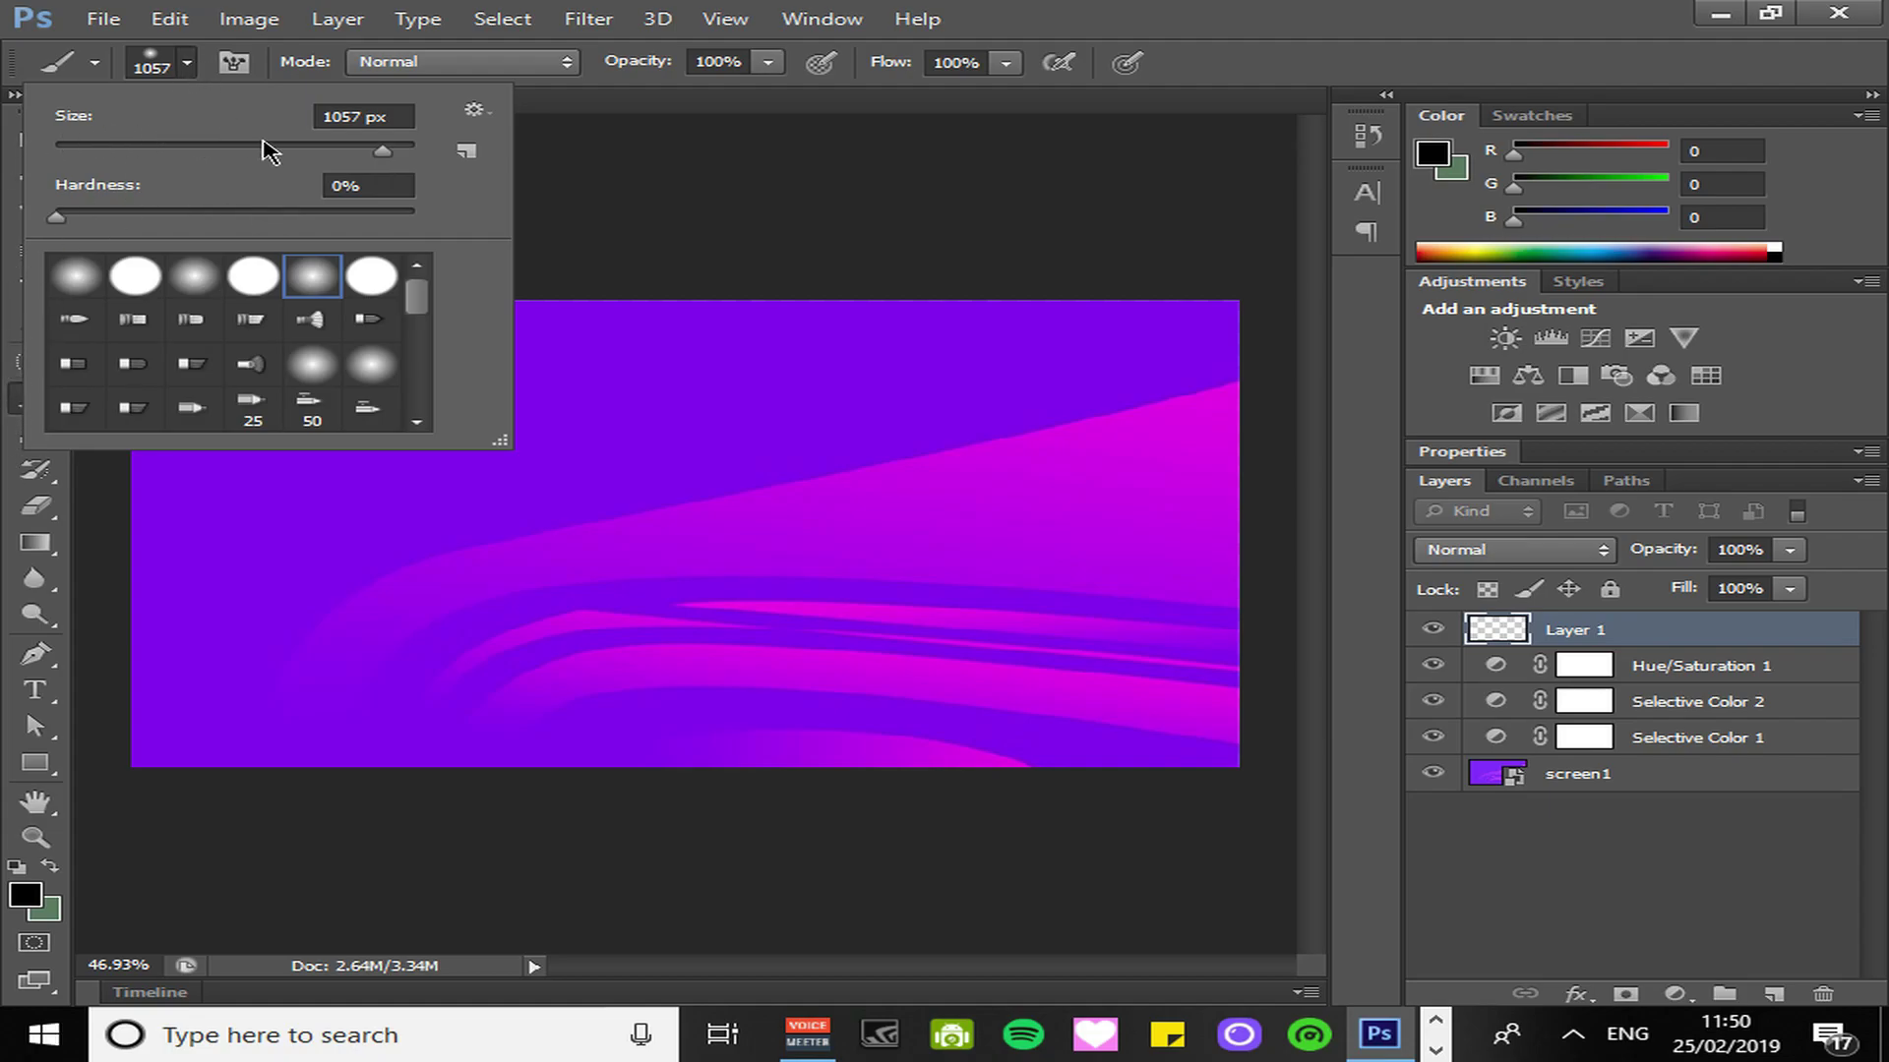
left_click_drag(367, 152, 343, 165)
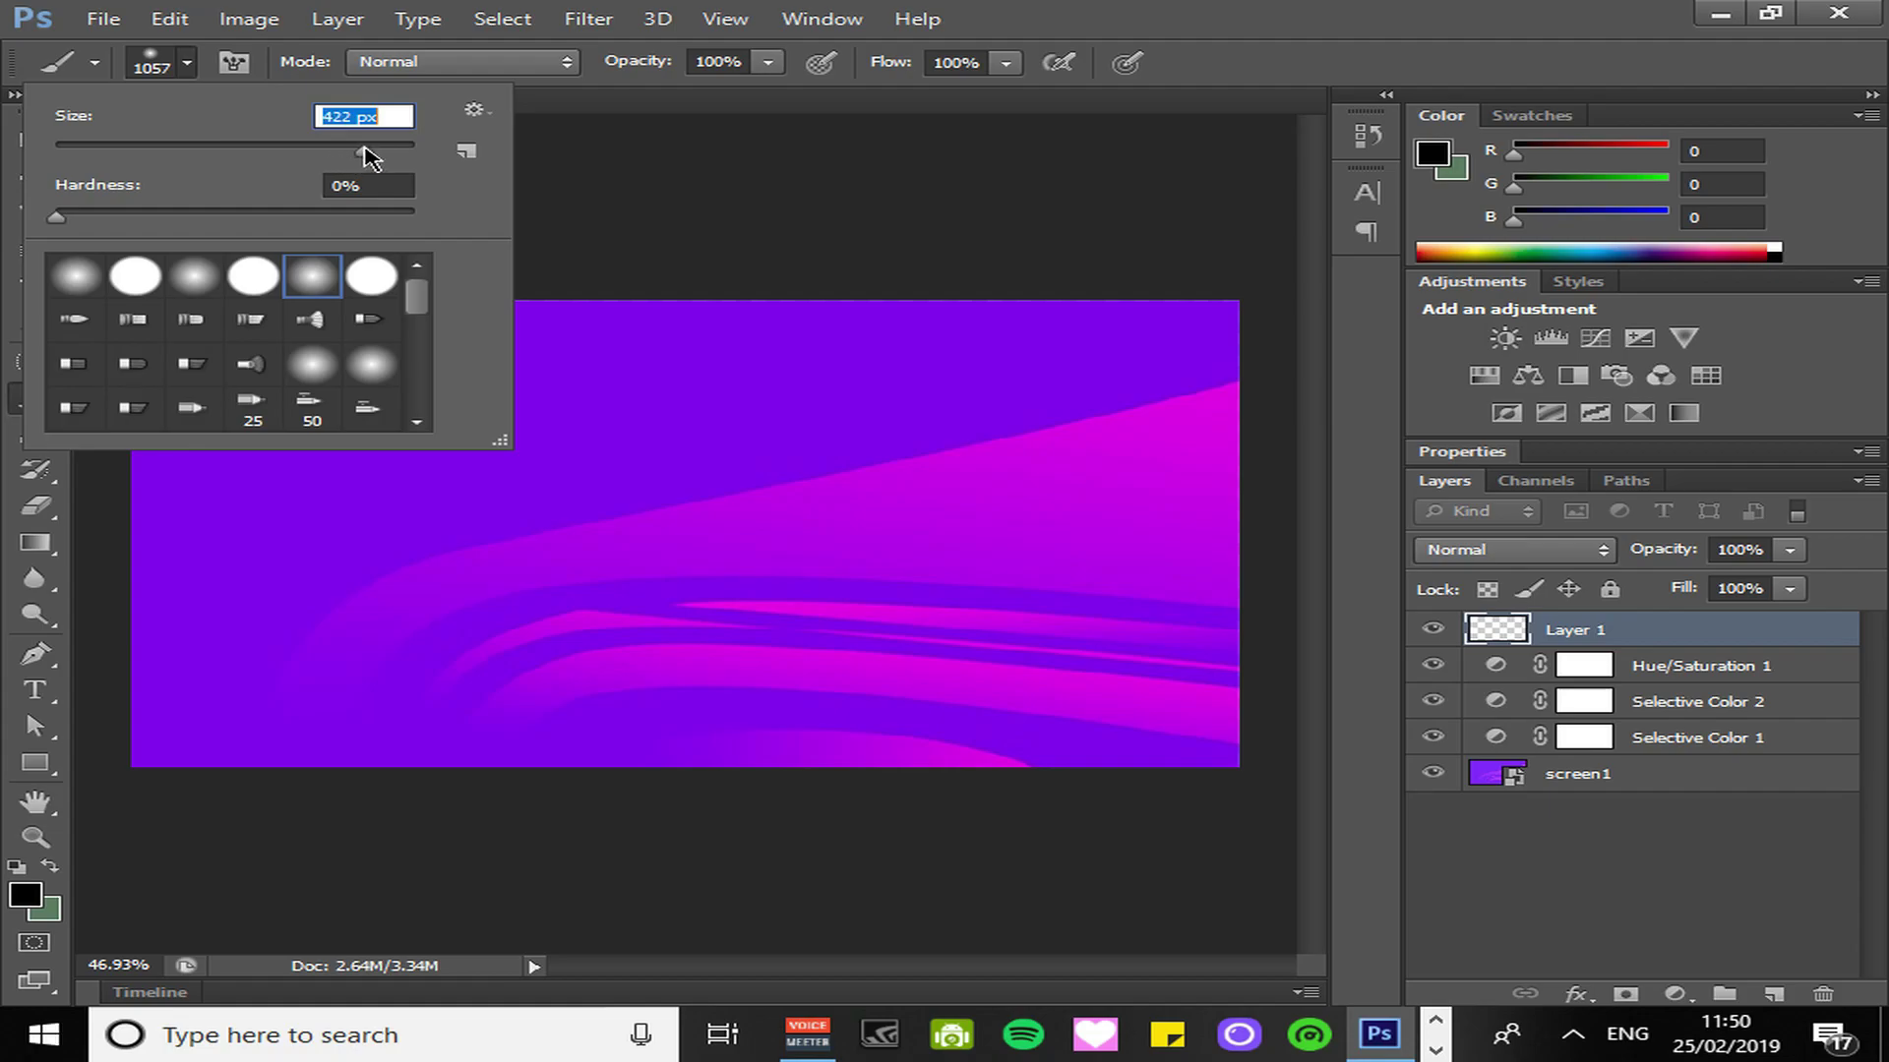
left_click(1346, 11)
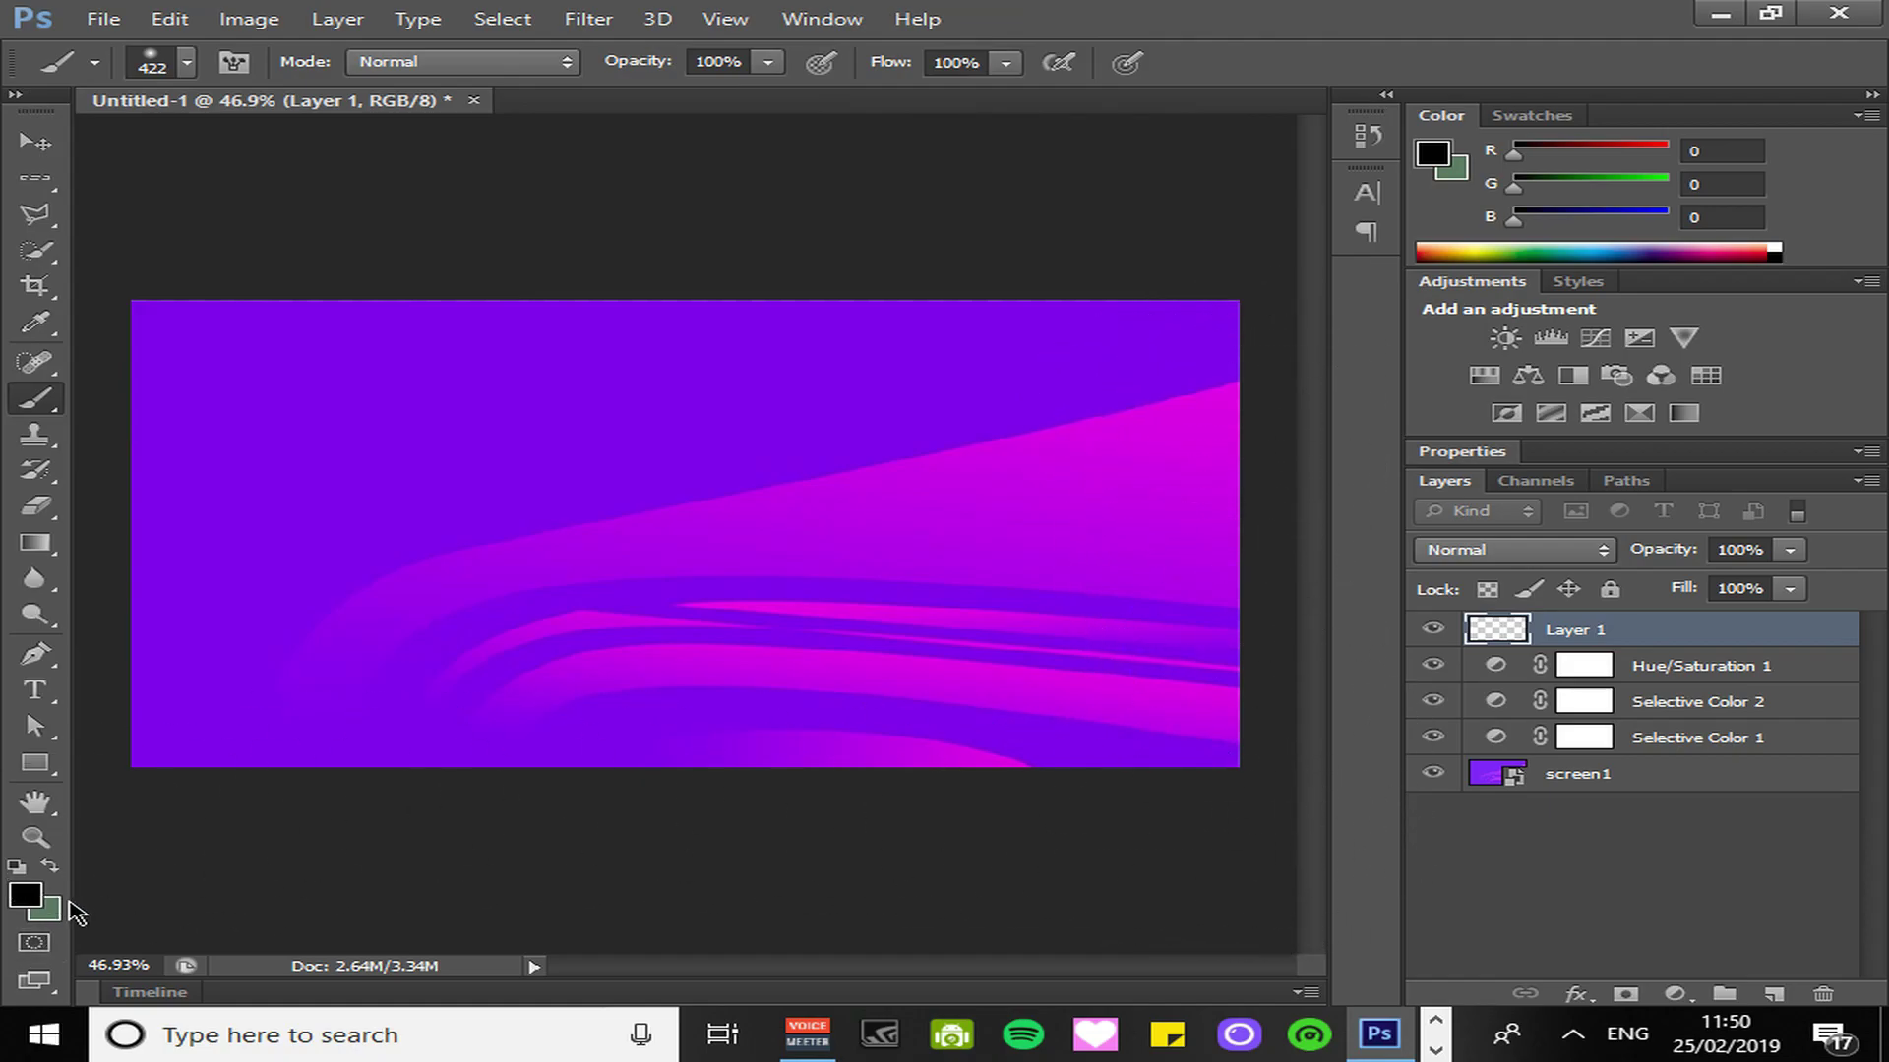
left_click(27, 900)
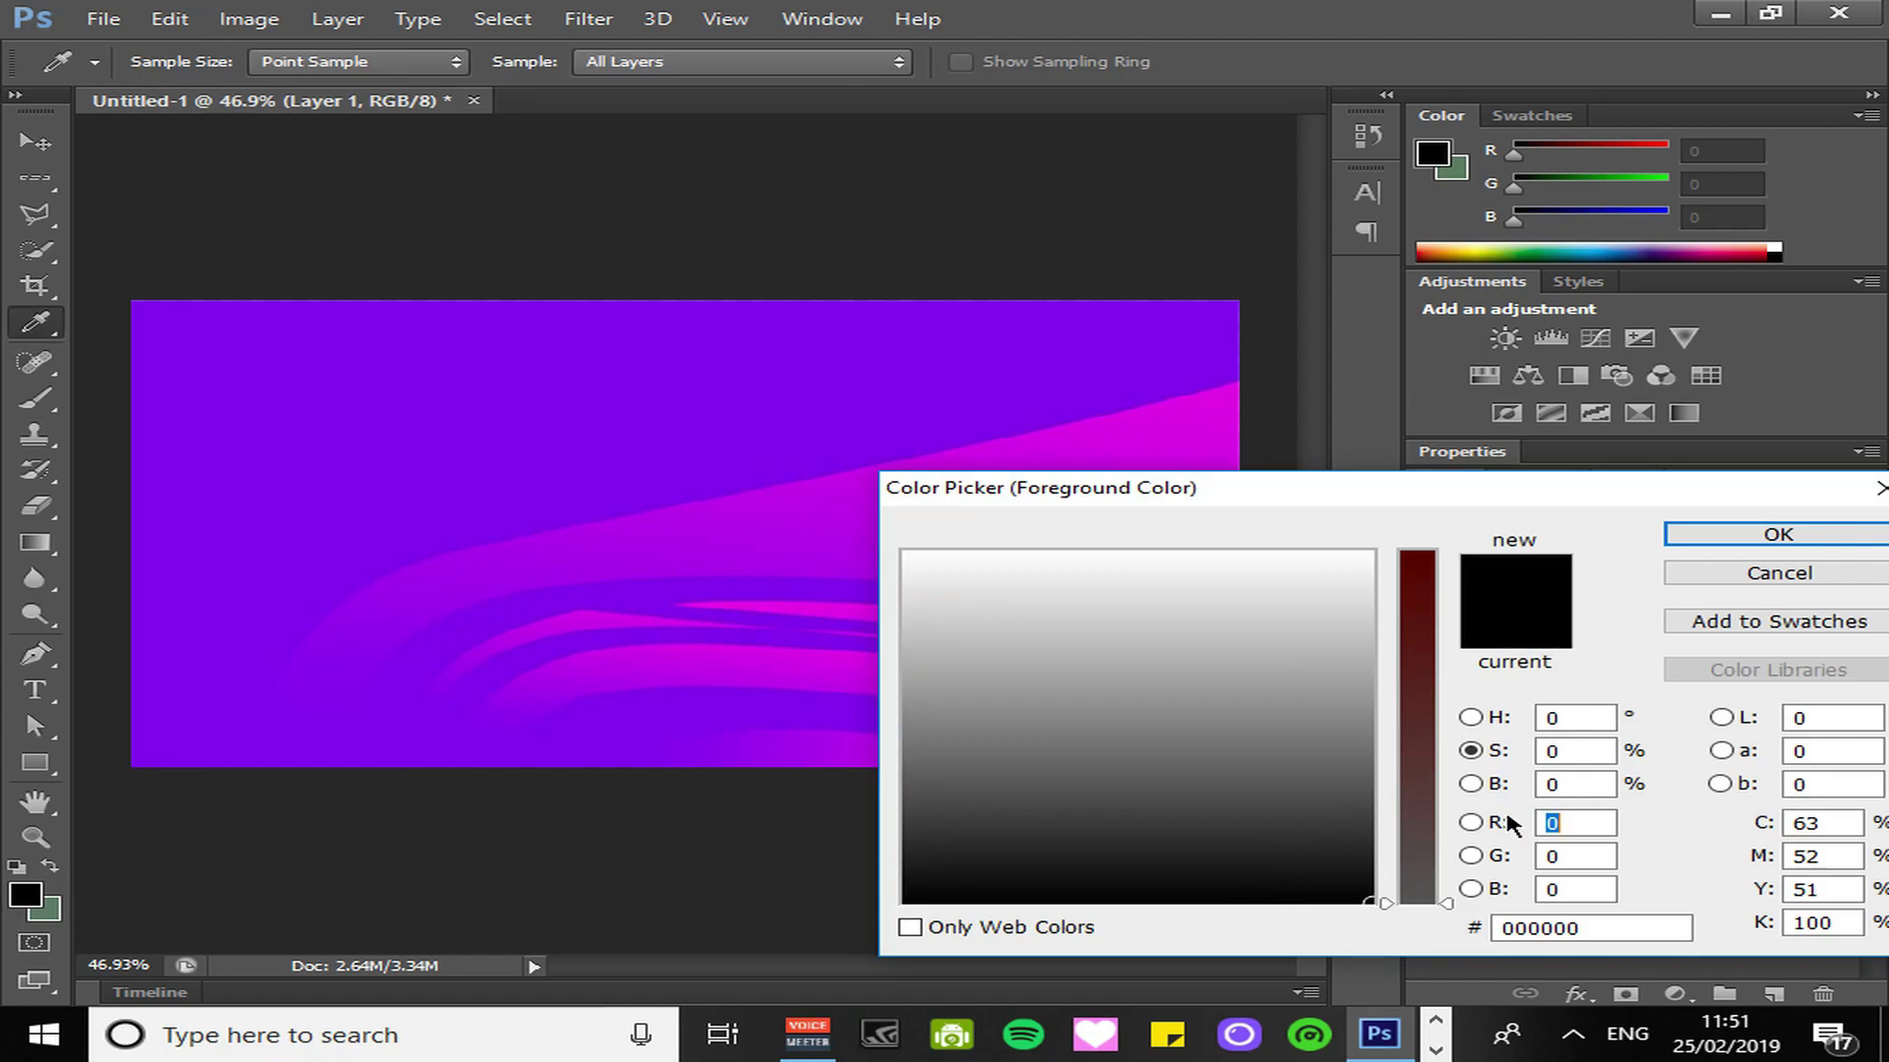
Paint a soft black vignette along the canvas edges and lower Layer 1's opacity to 30%.
left_click(1723, 531)
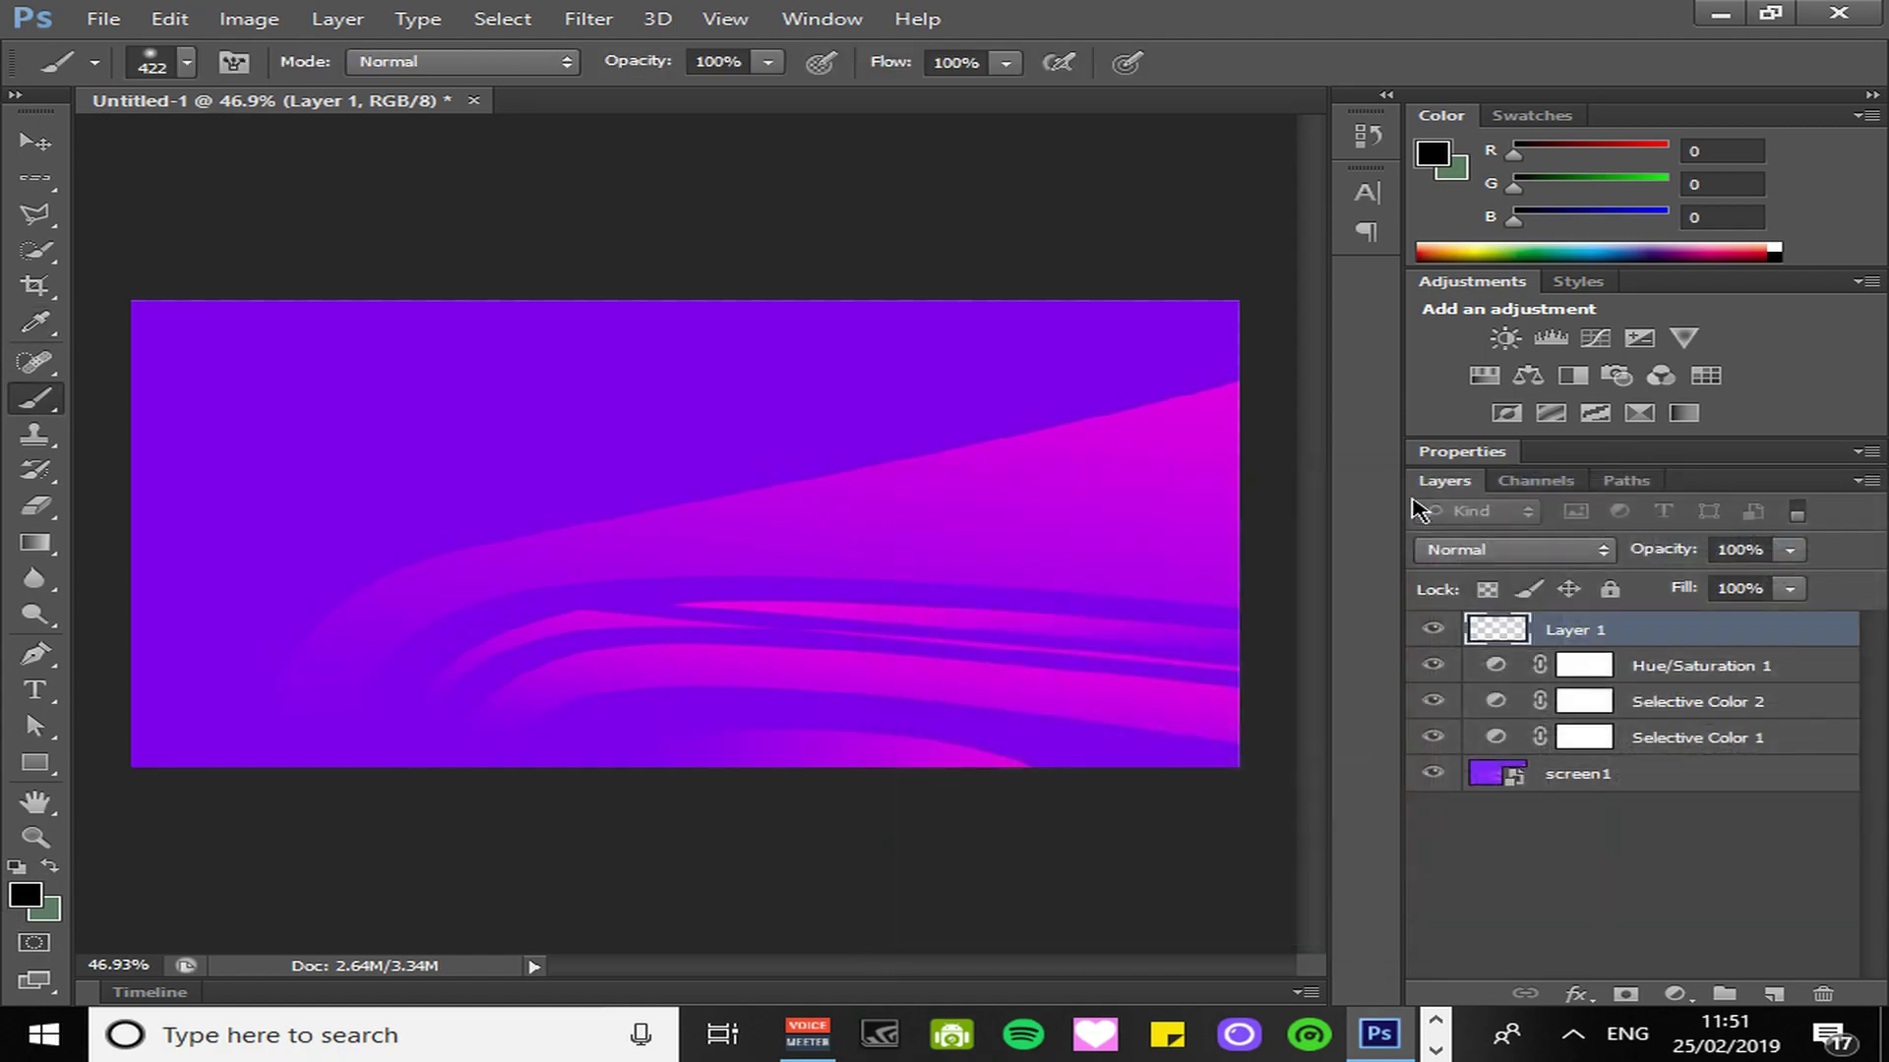
mouse_move(1259, 394)
left_mouse_down()
mouse_move(1285, 523)
mouse_move(1265, 695)
mouse_move(1279, 777)
left_mouse_up()
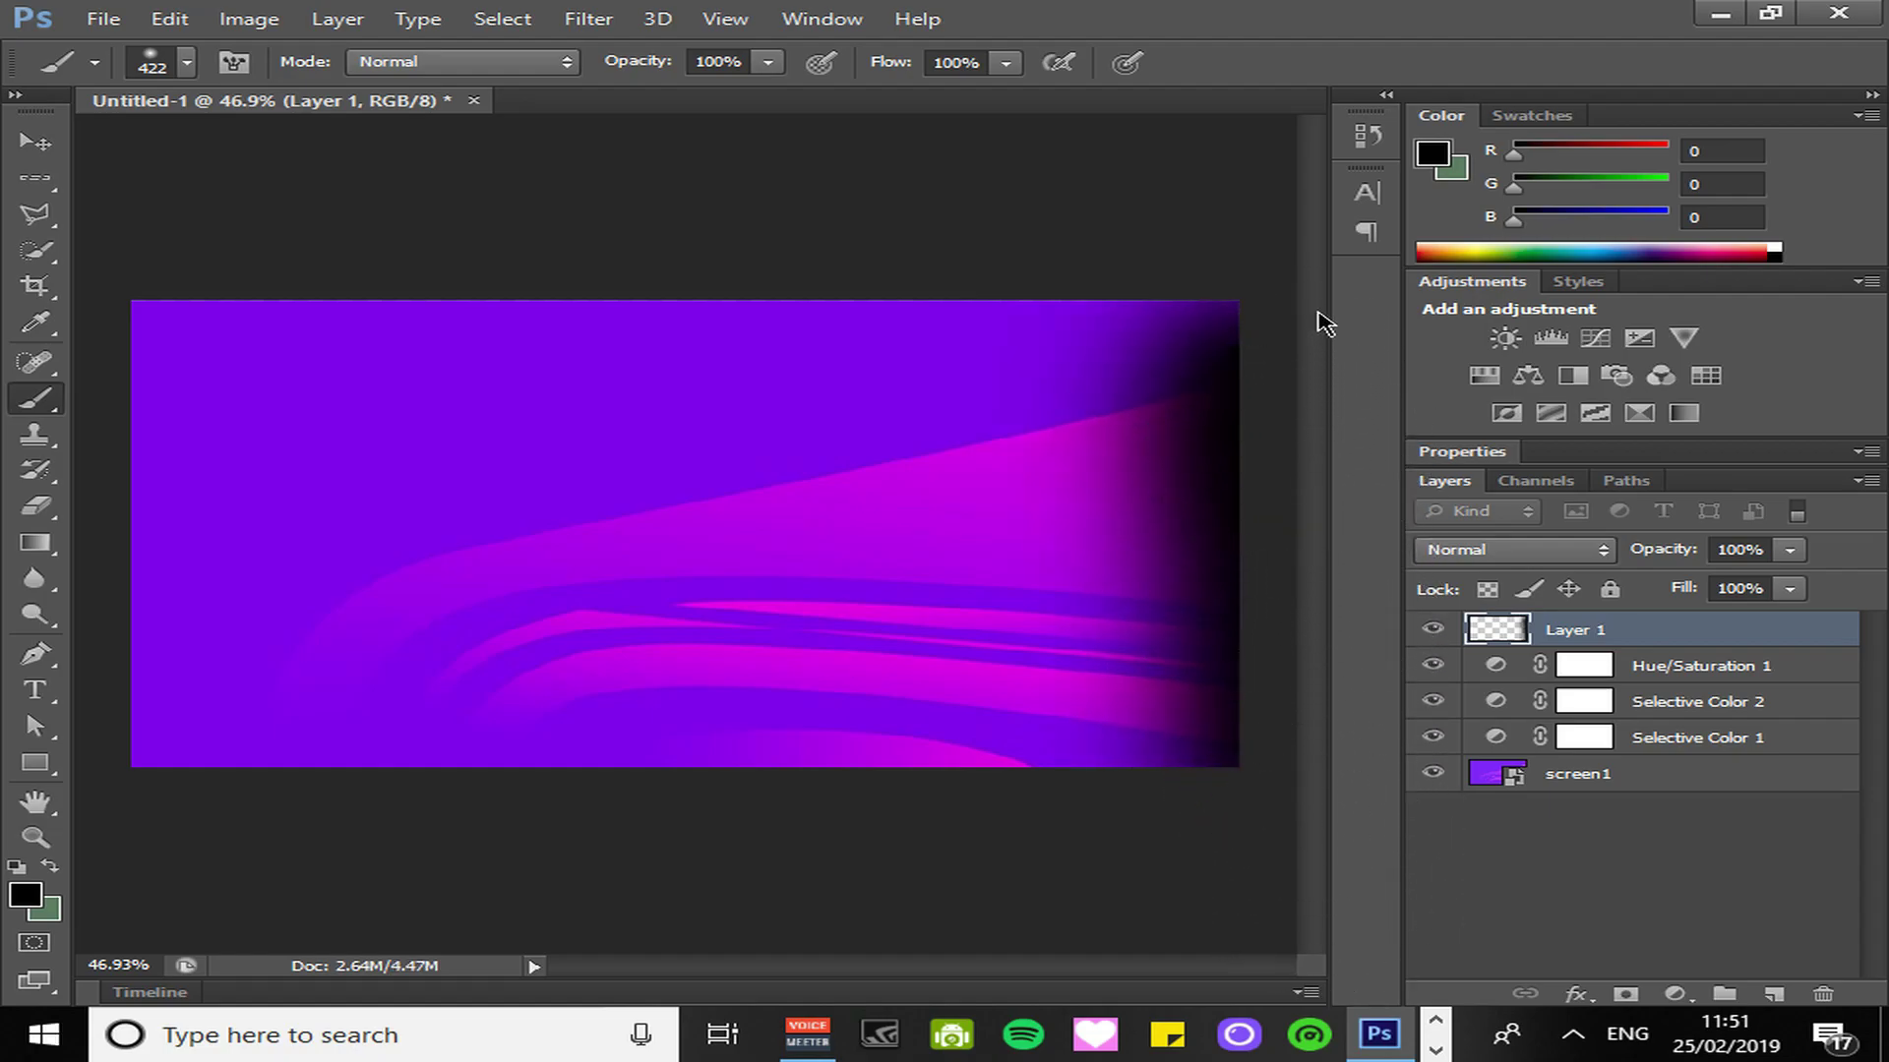
left_click(1271, 330)
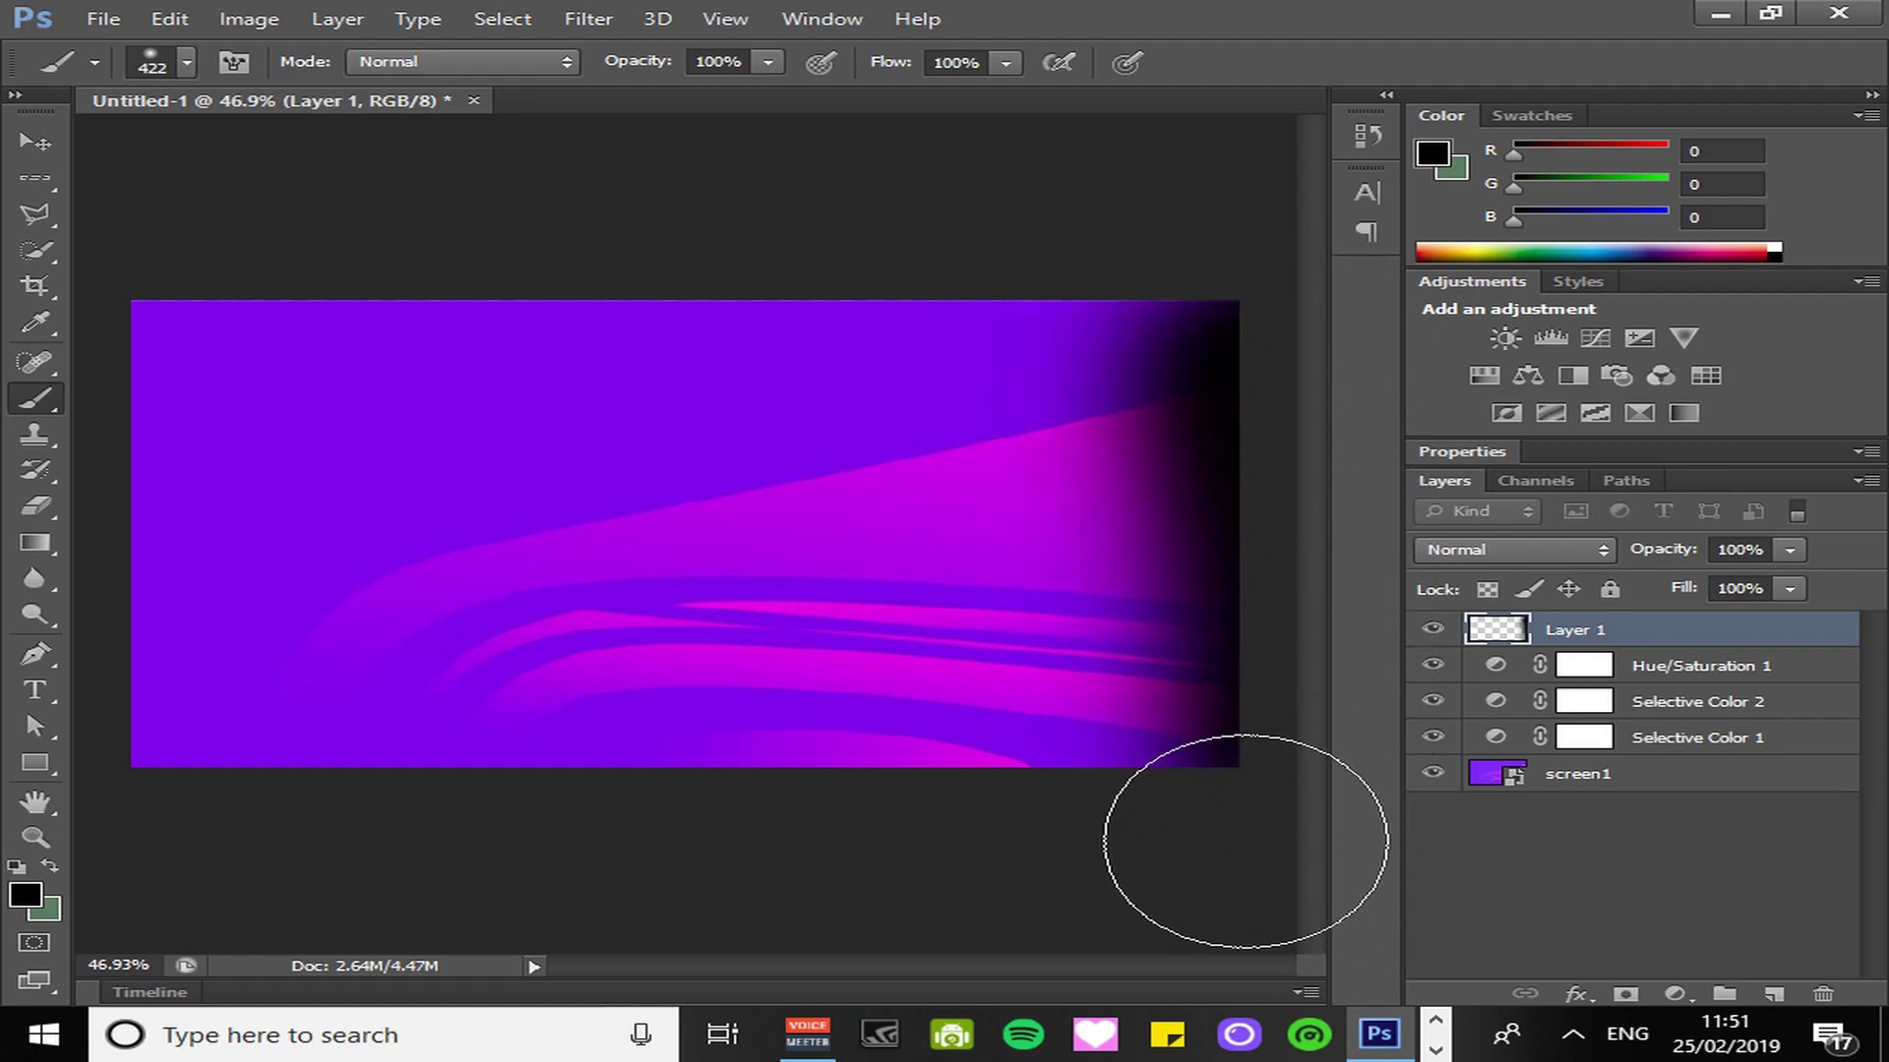
mouse_move(1172, 810)
left_mouse_down()
mouse_move(463, 755)
mouse_move(21, 762)
left_mouse_up()
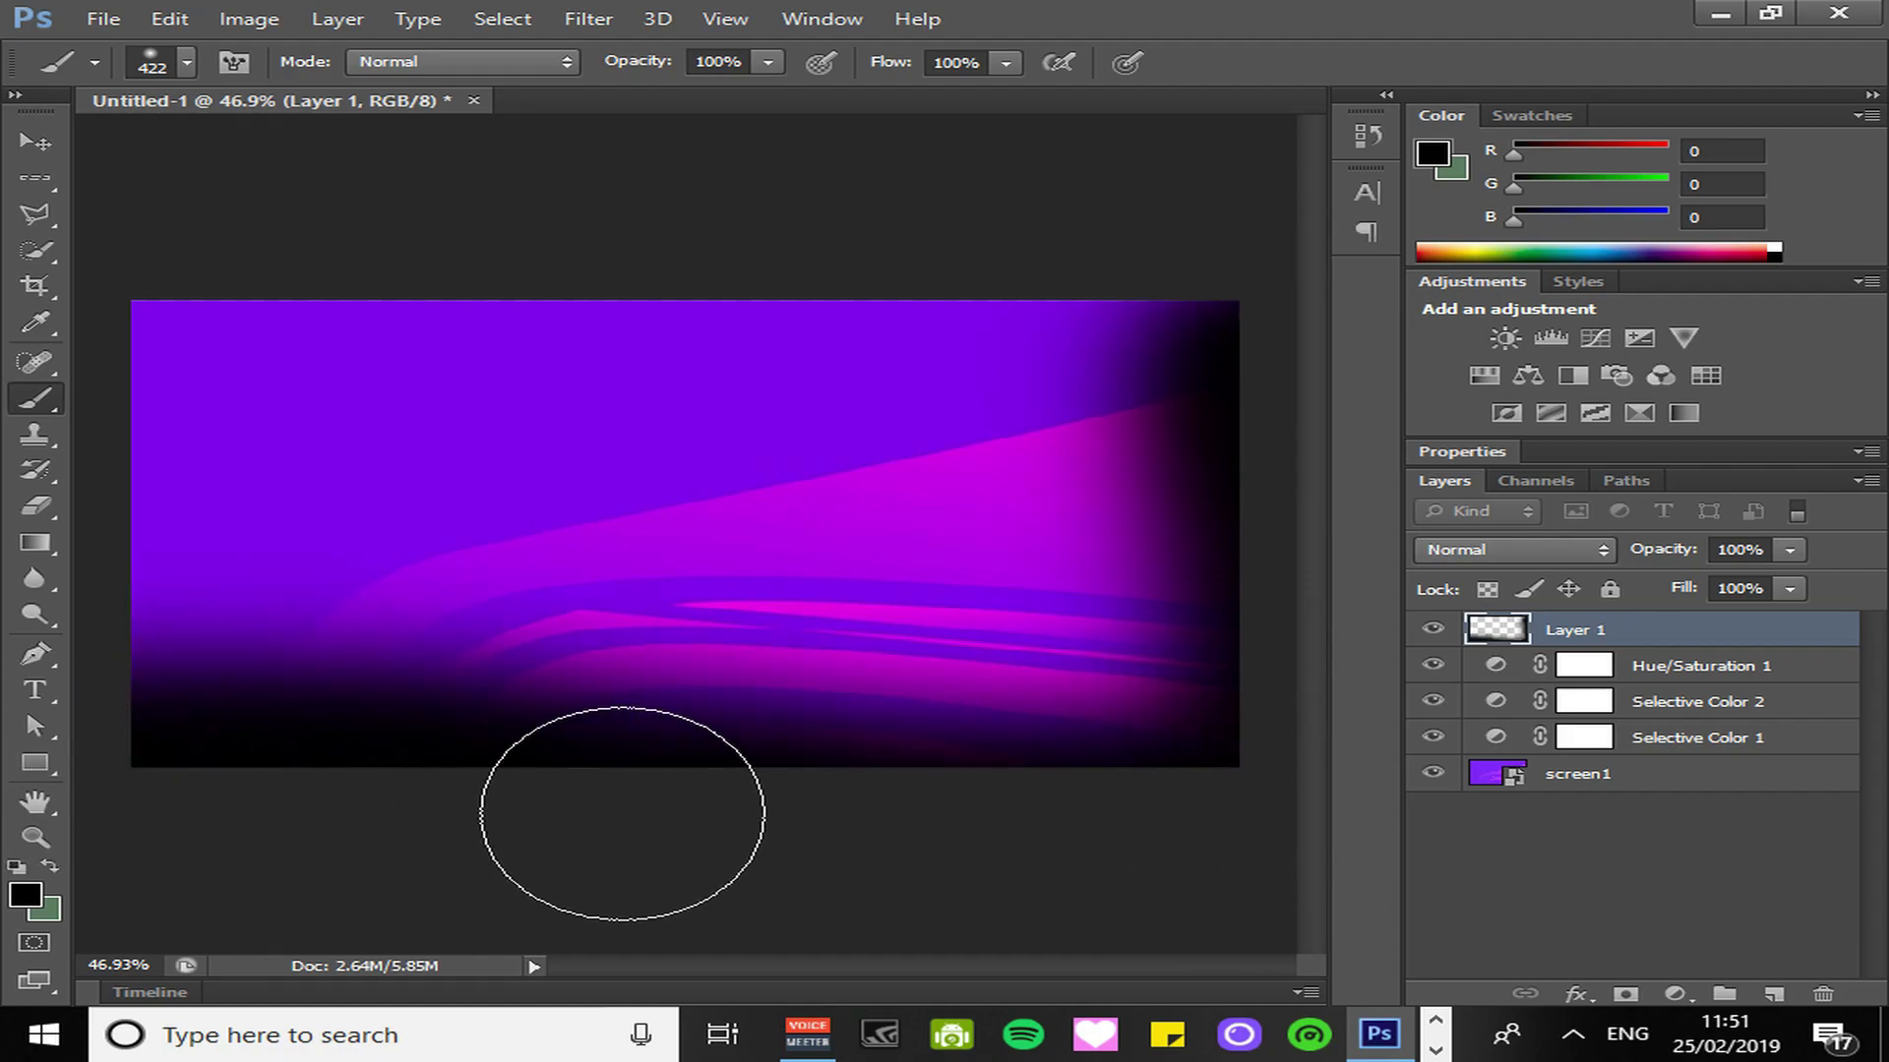
left_click_drag(622, 814, 371, 784)
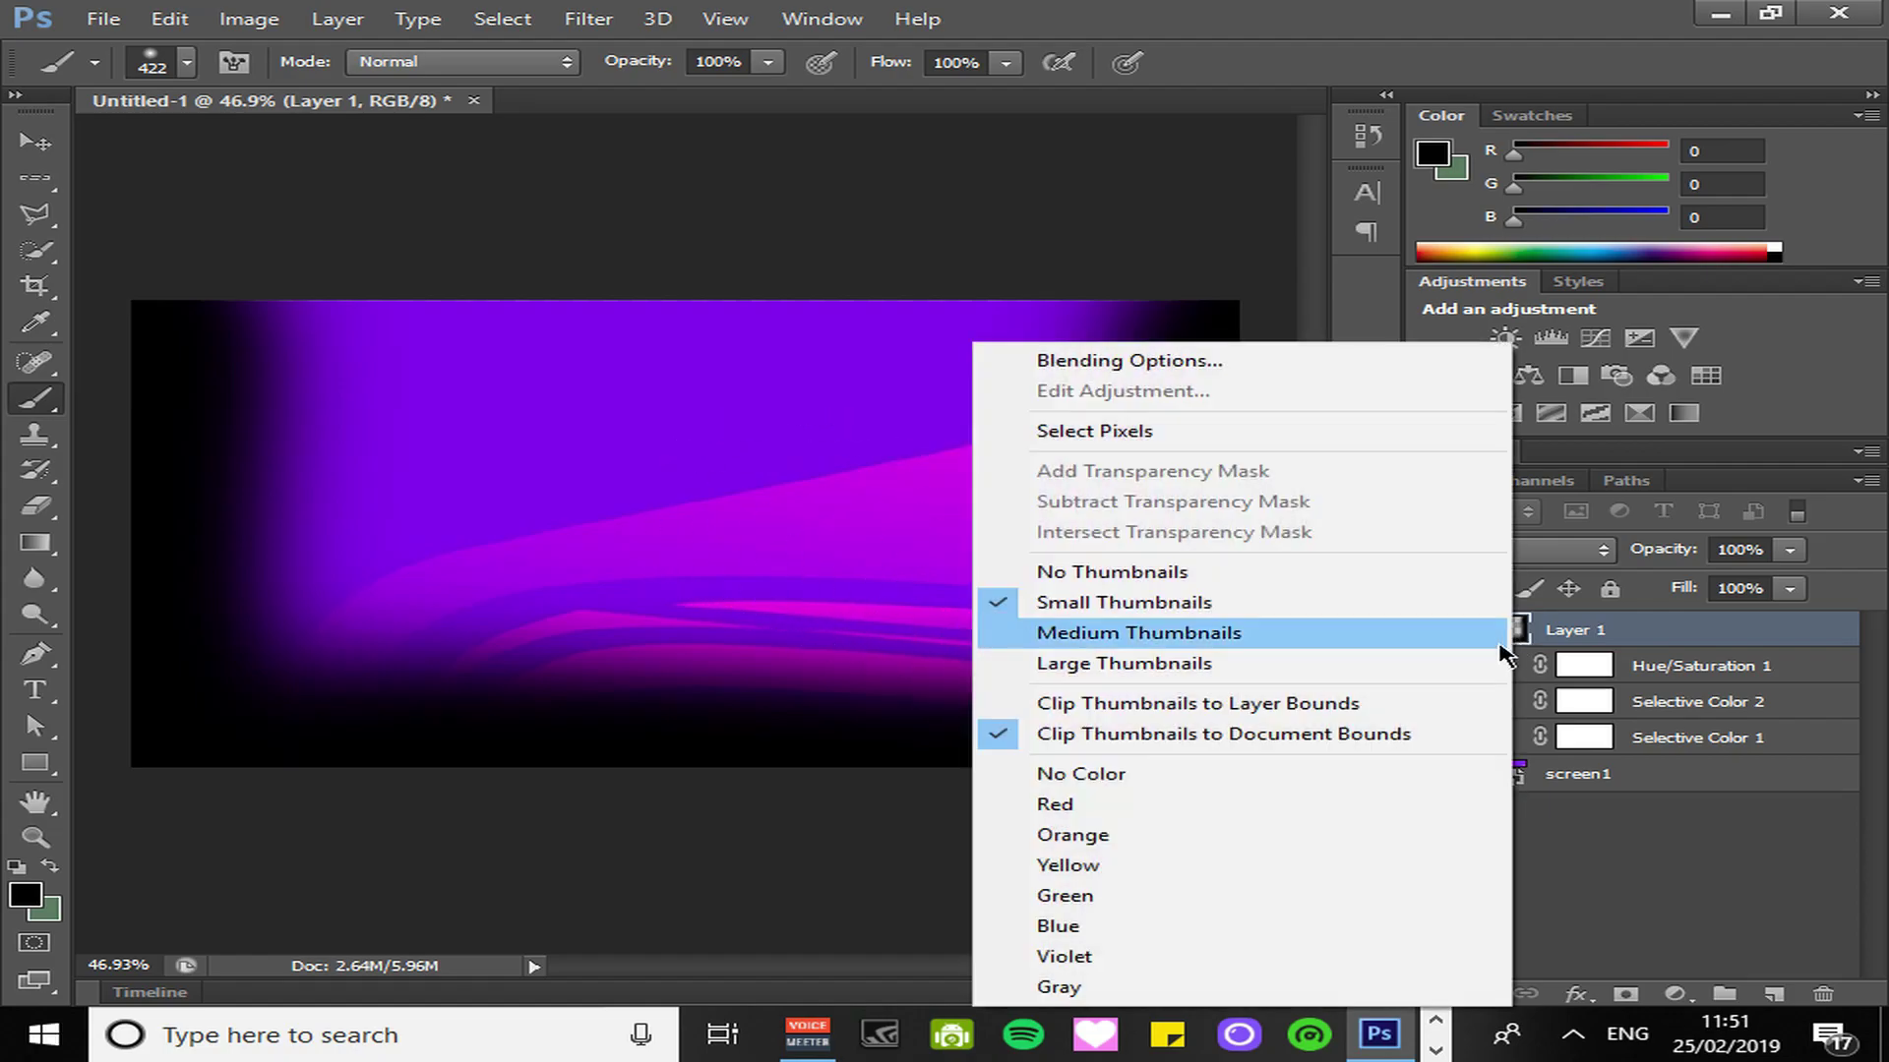
left_click(1201, 364)
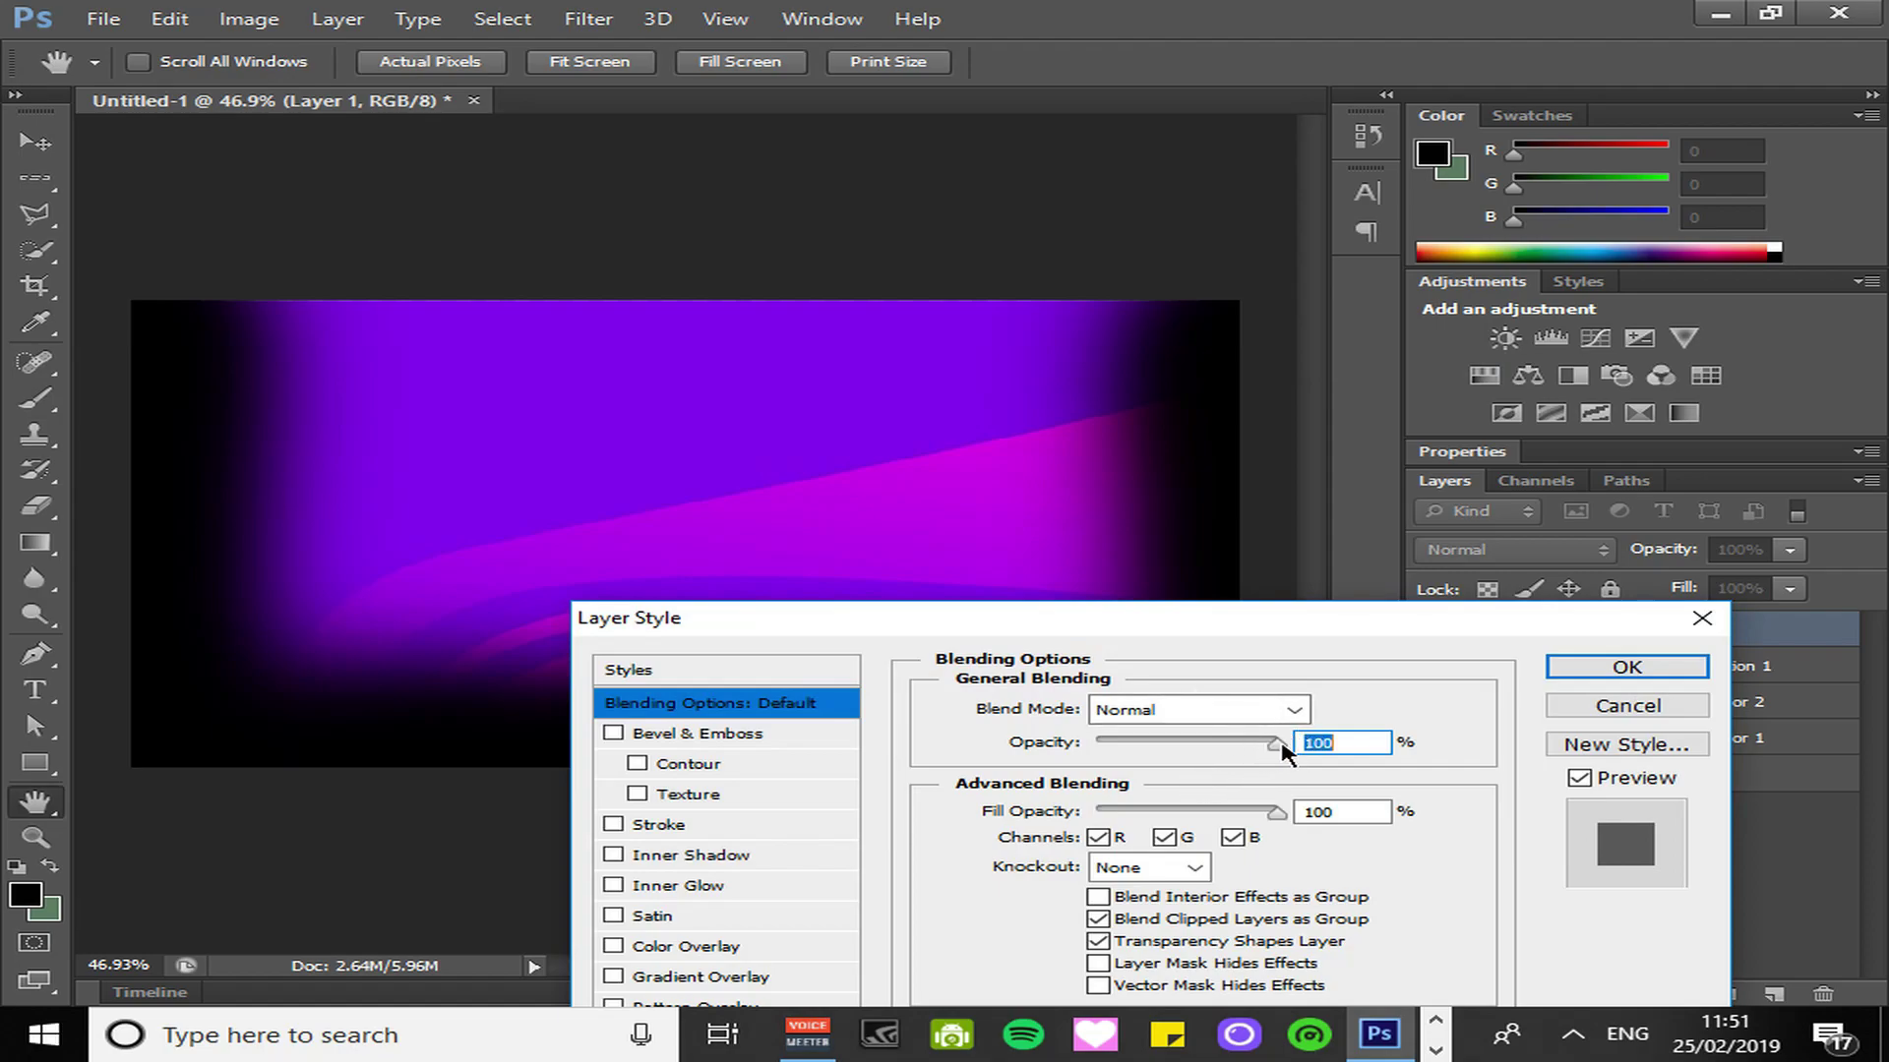
left_click_drag(1279, 745, 1169, 745)
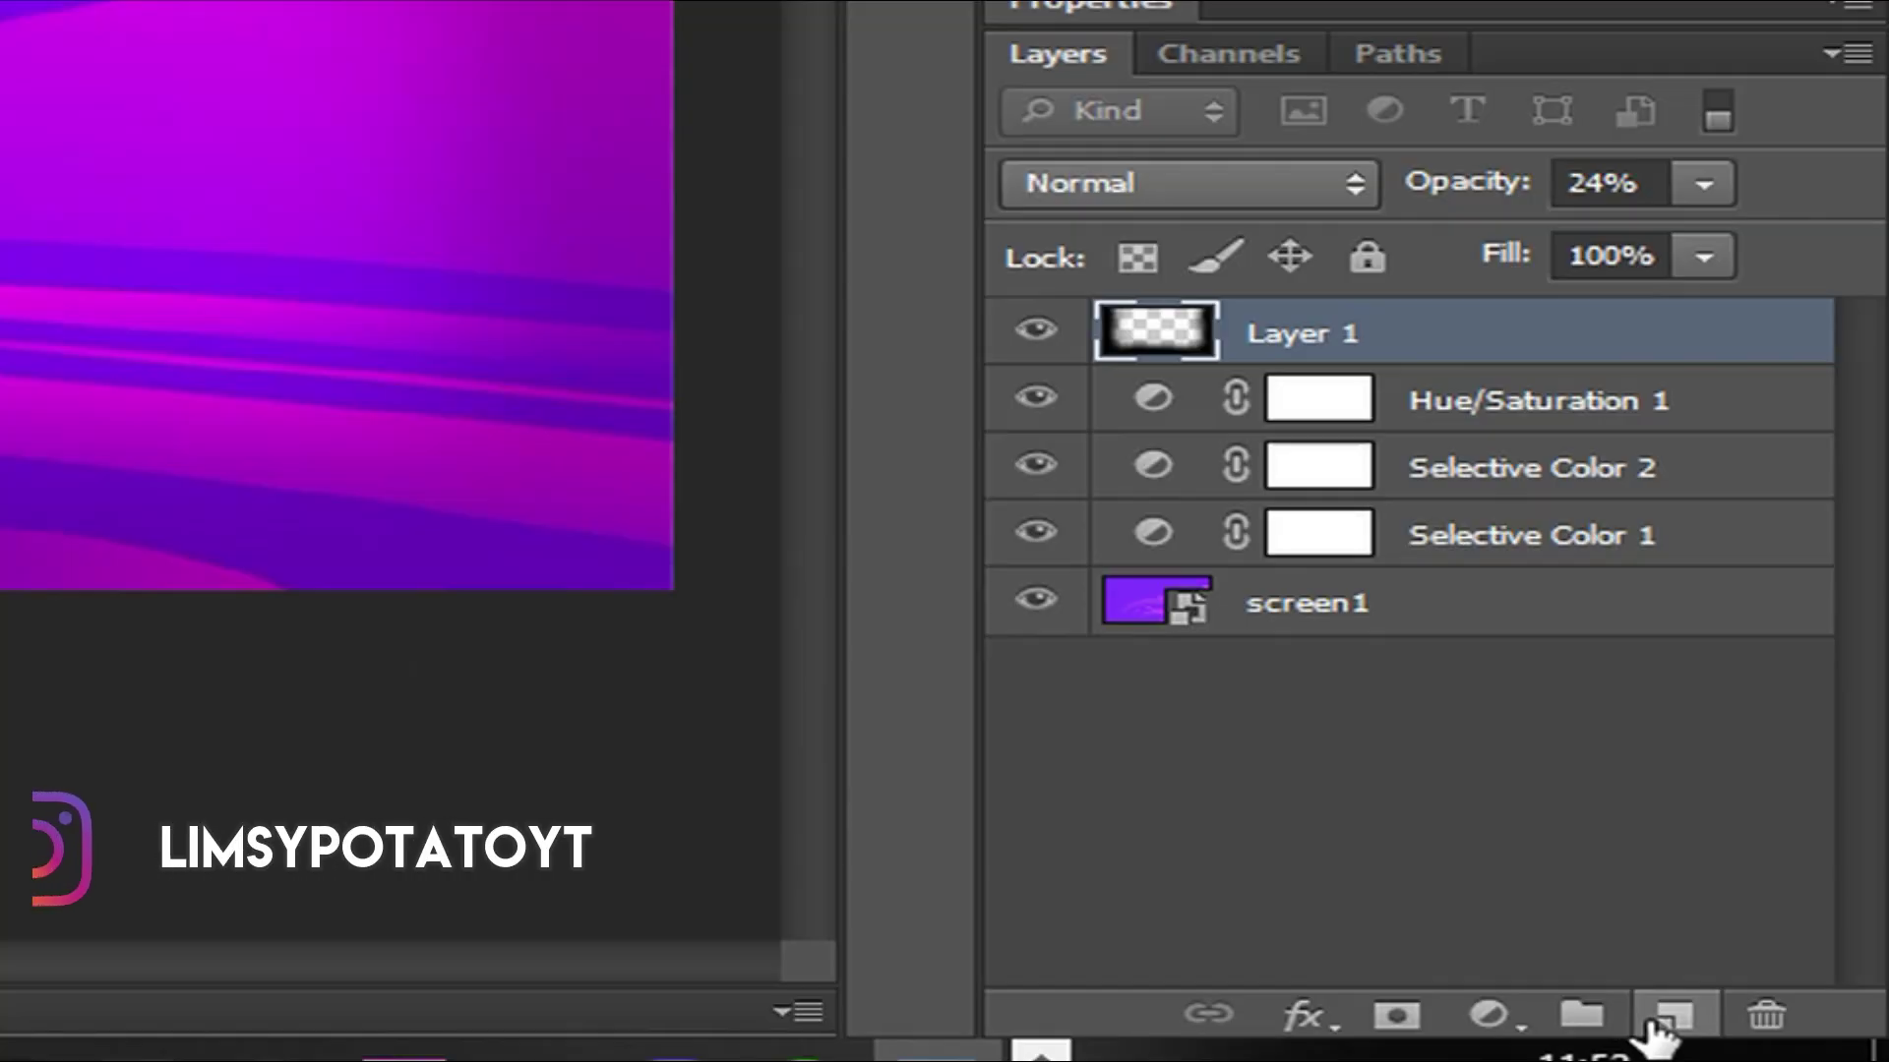
Add Layer 2 and set the foreground colour to white (ffffff).
left_click(1773, 994)
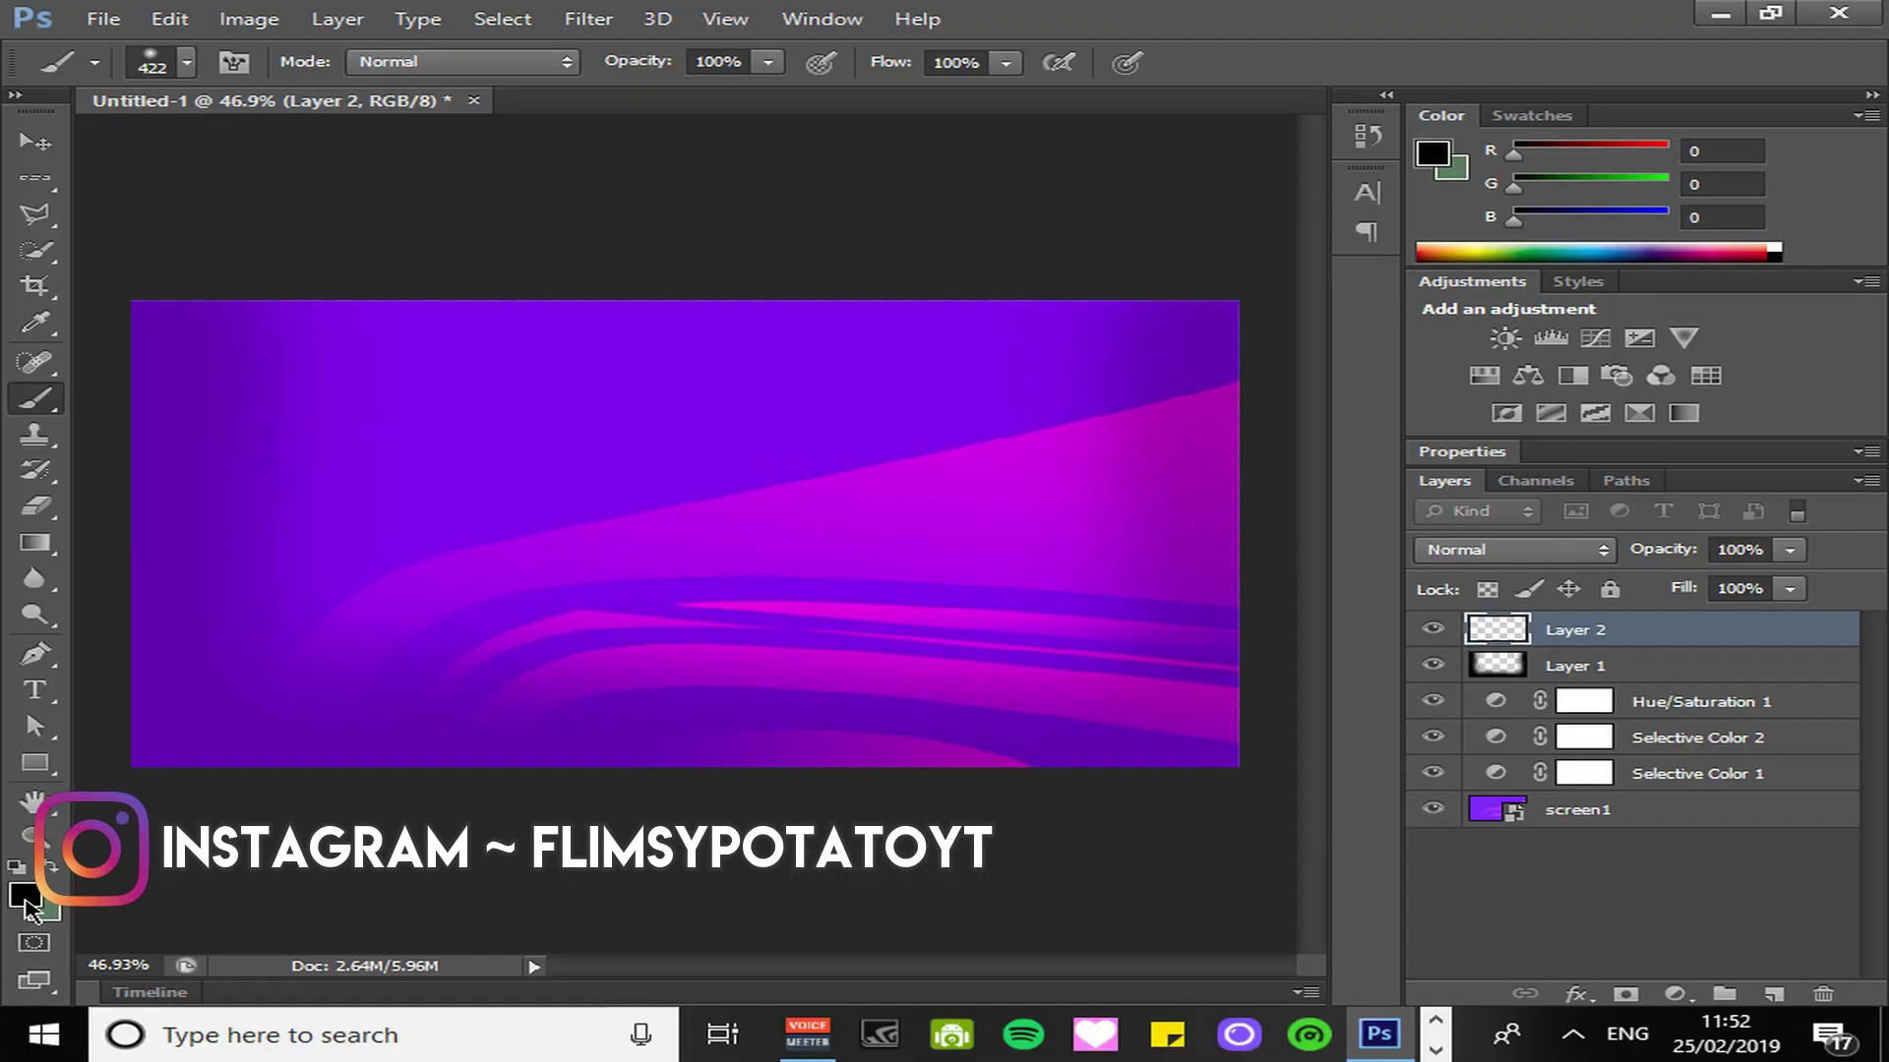
left_click(27, 900)
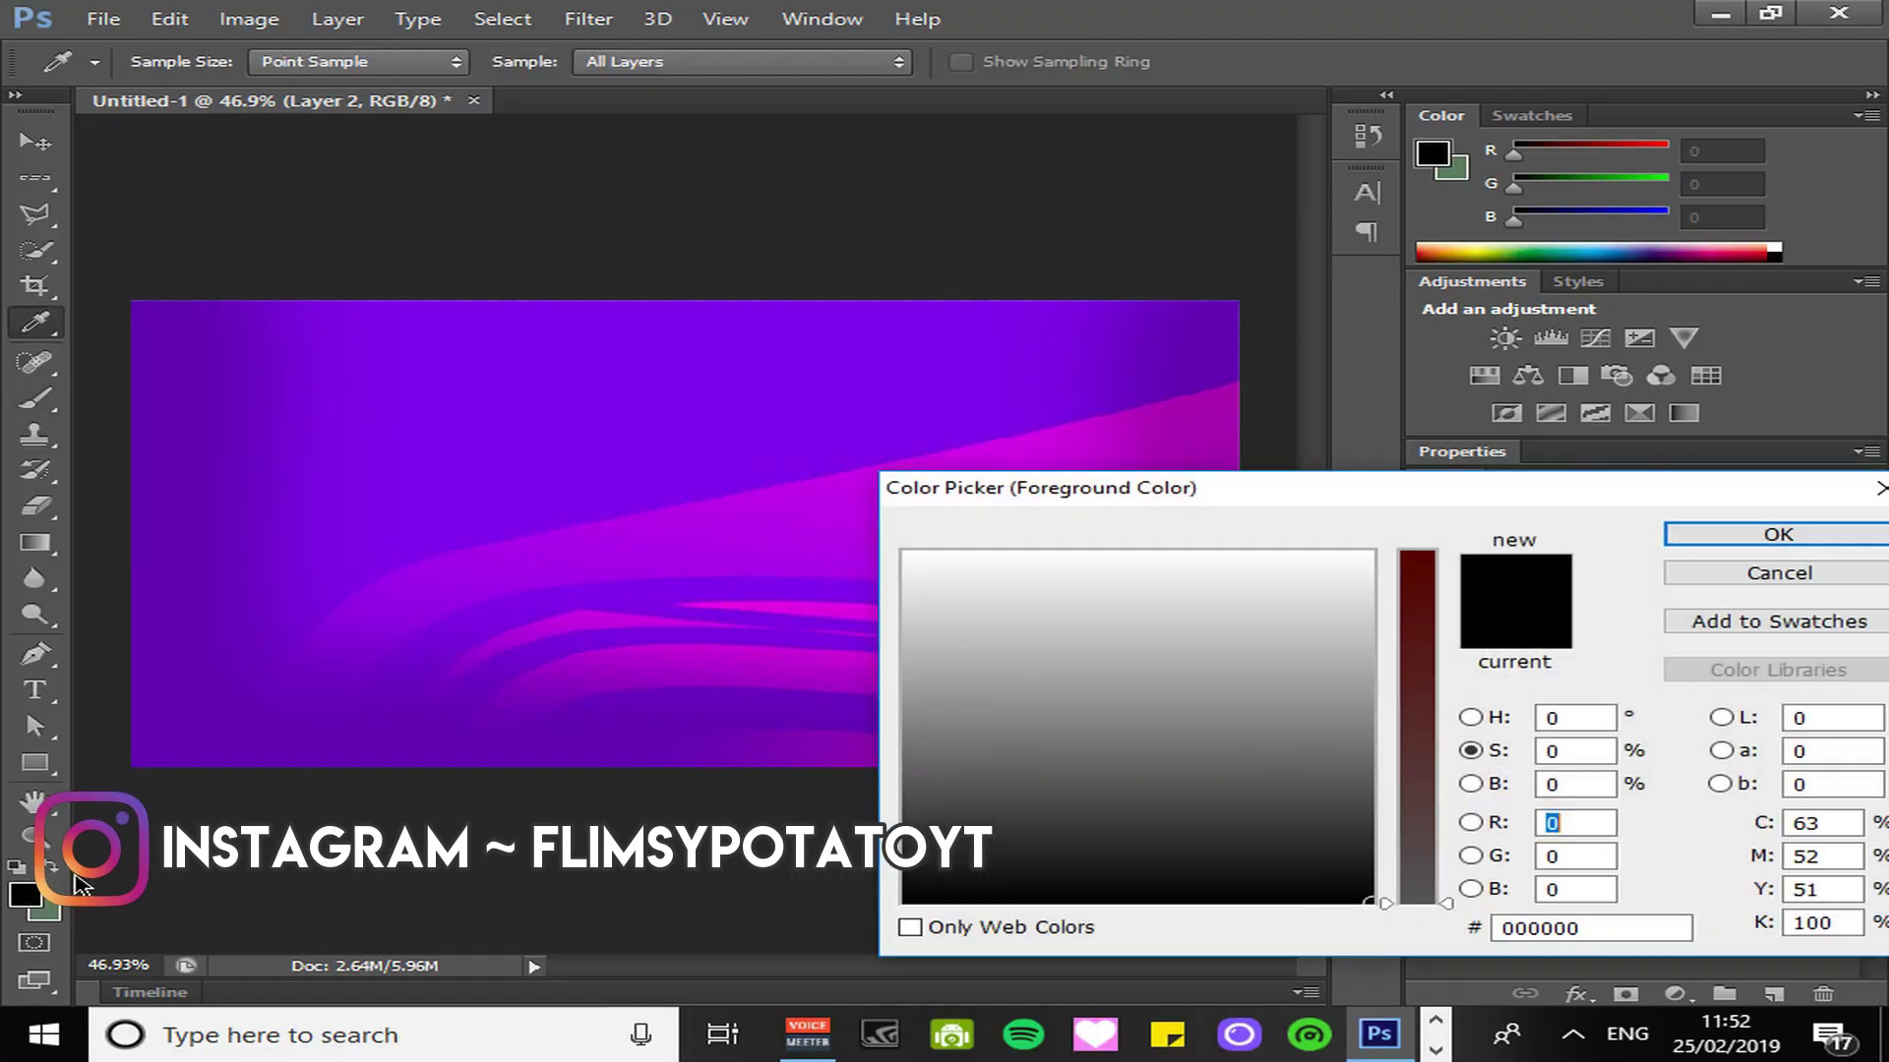
left_click_drag(945, 718, 1564, 504)
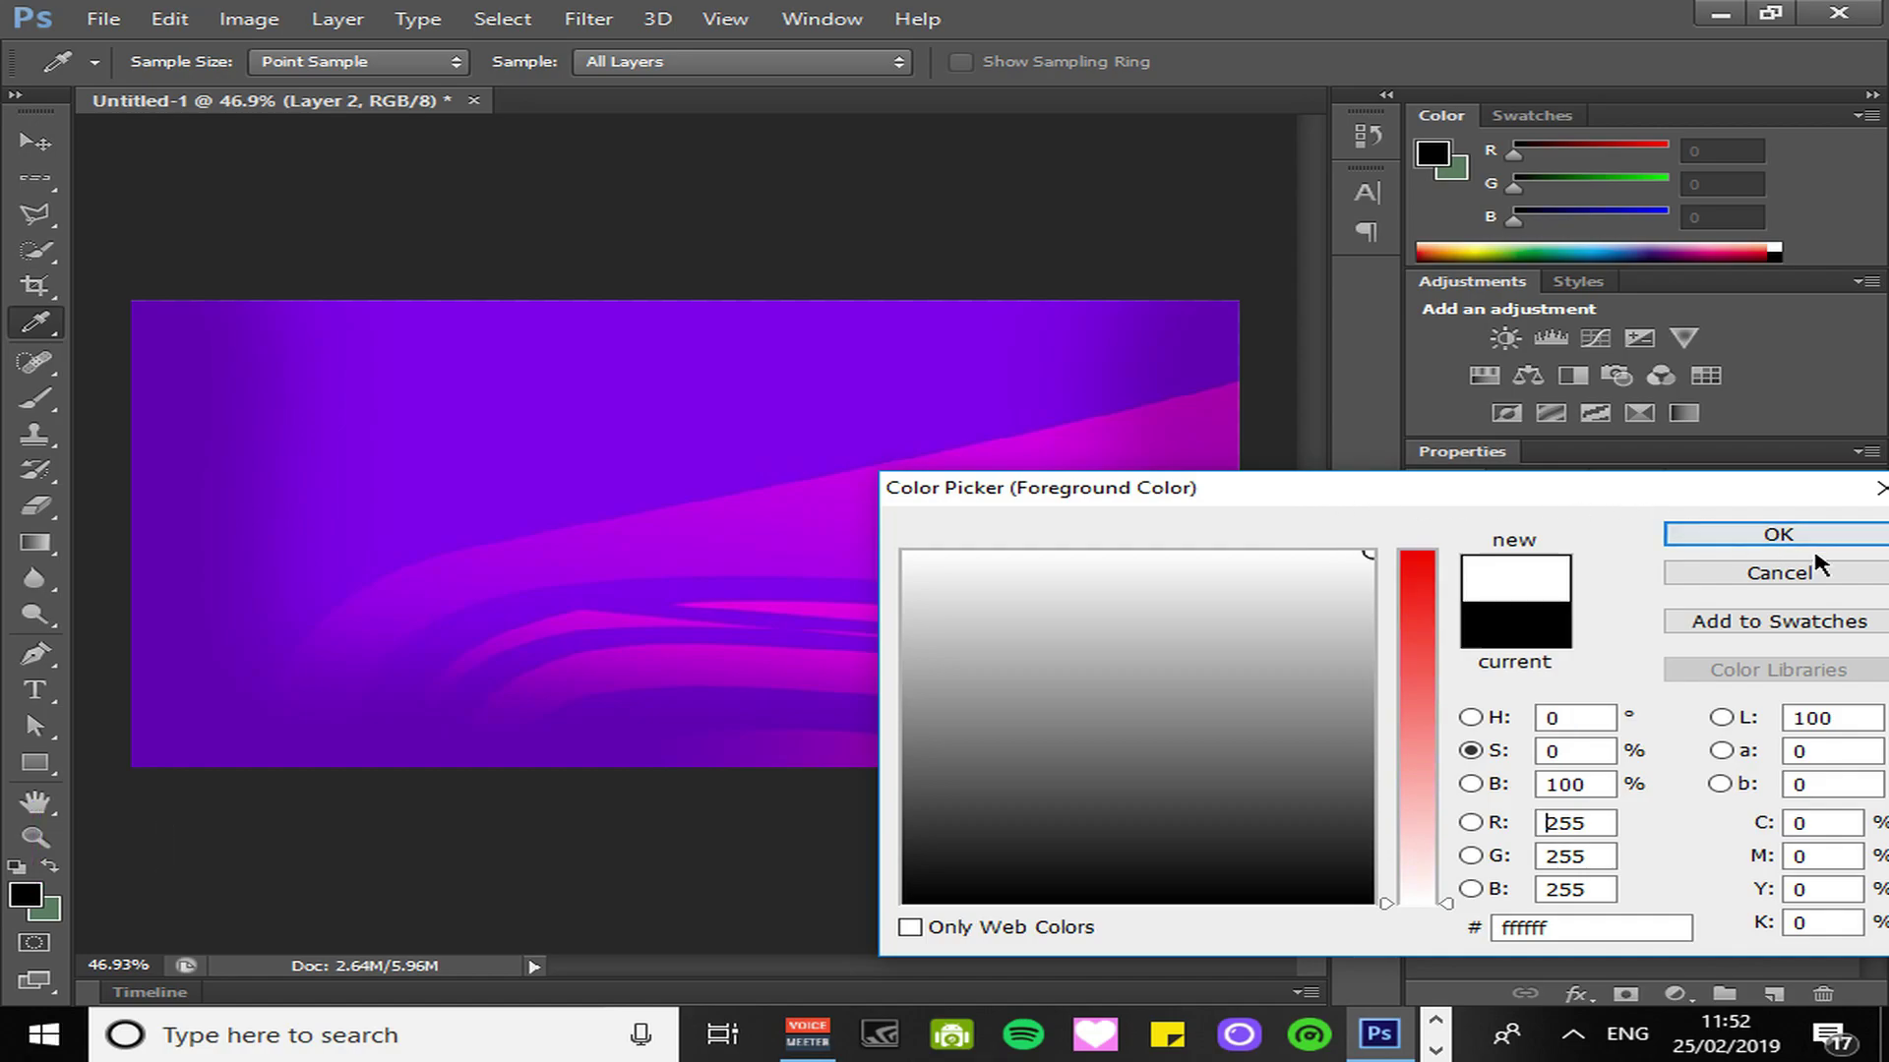
left_click(1776, 532)
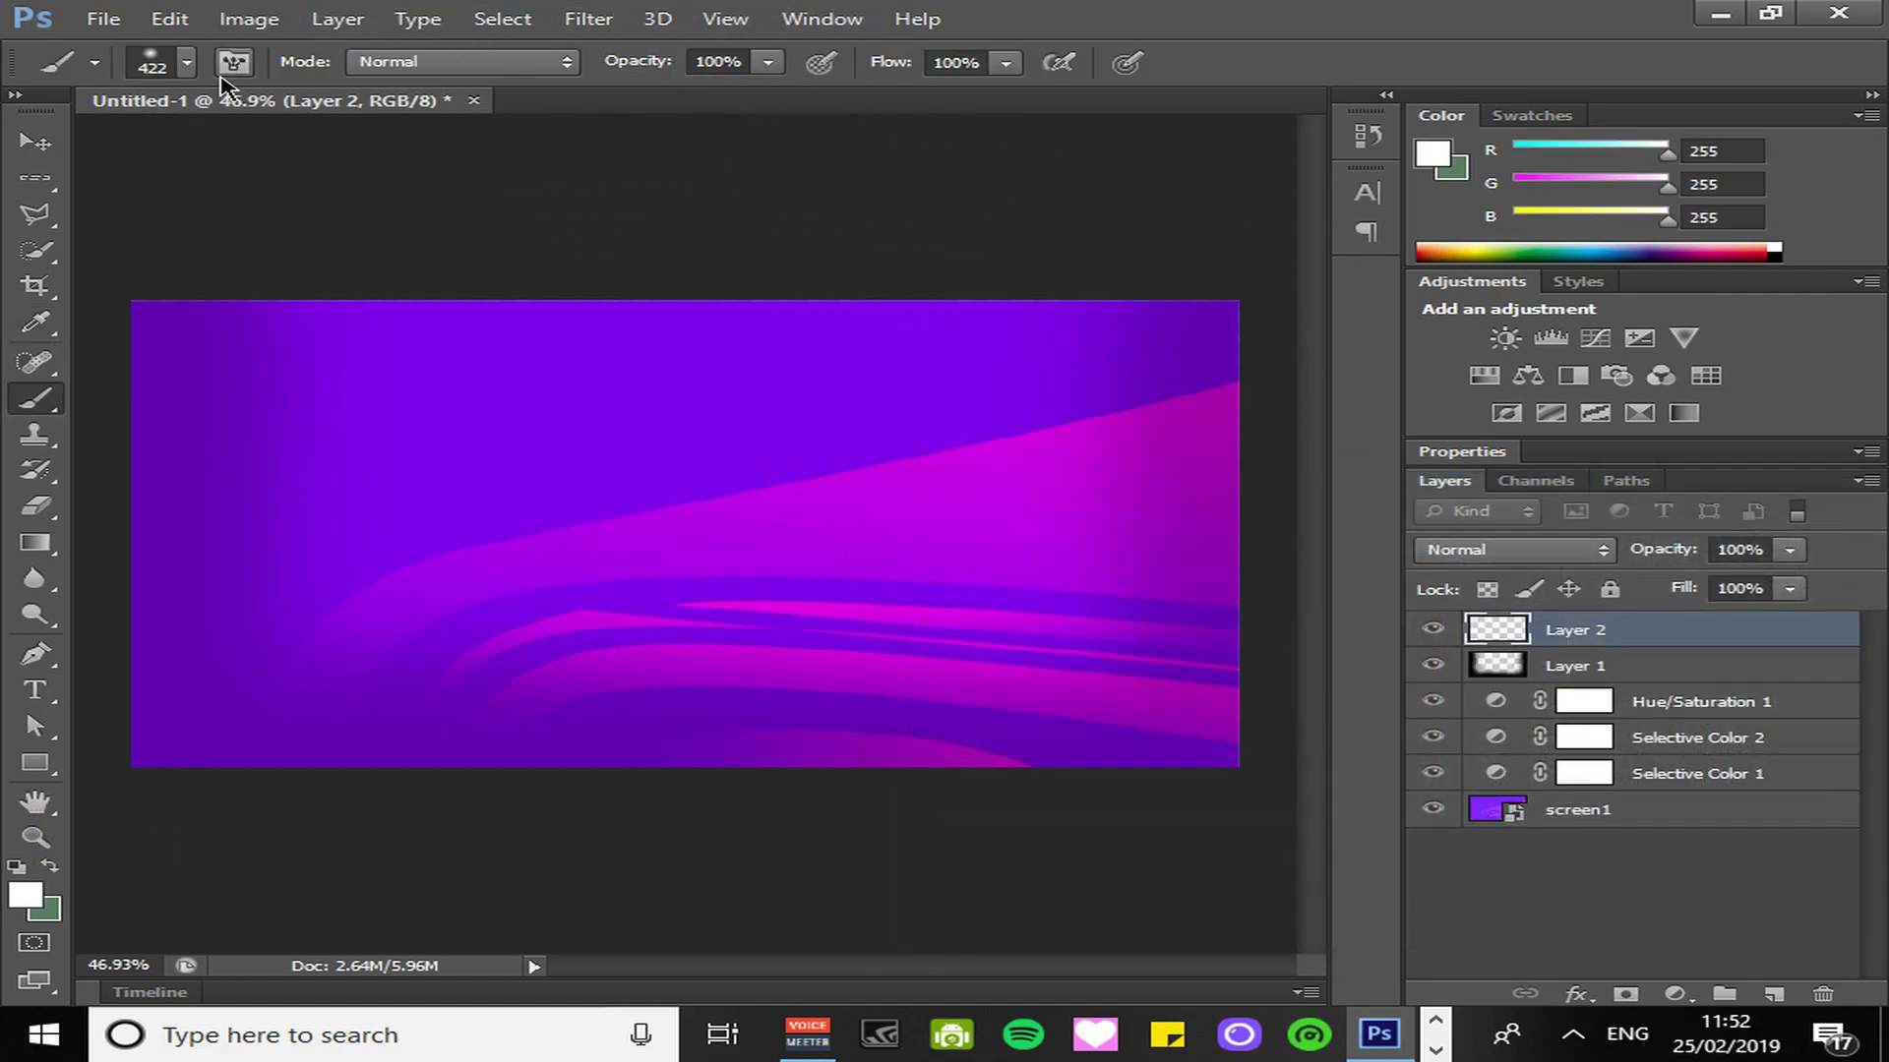
Enlarge the brush to 473 px and paint a soft white glow near the top centre.
left_click(188, 65)
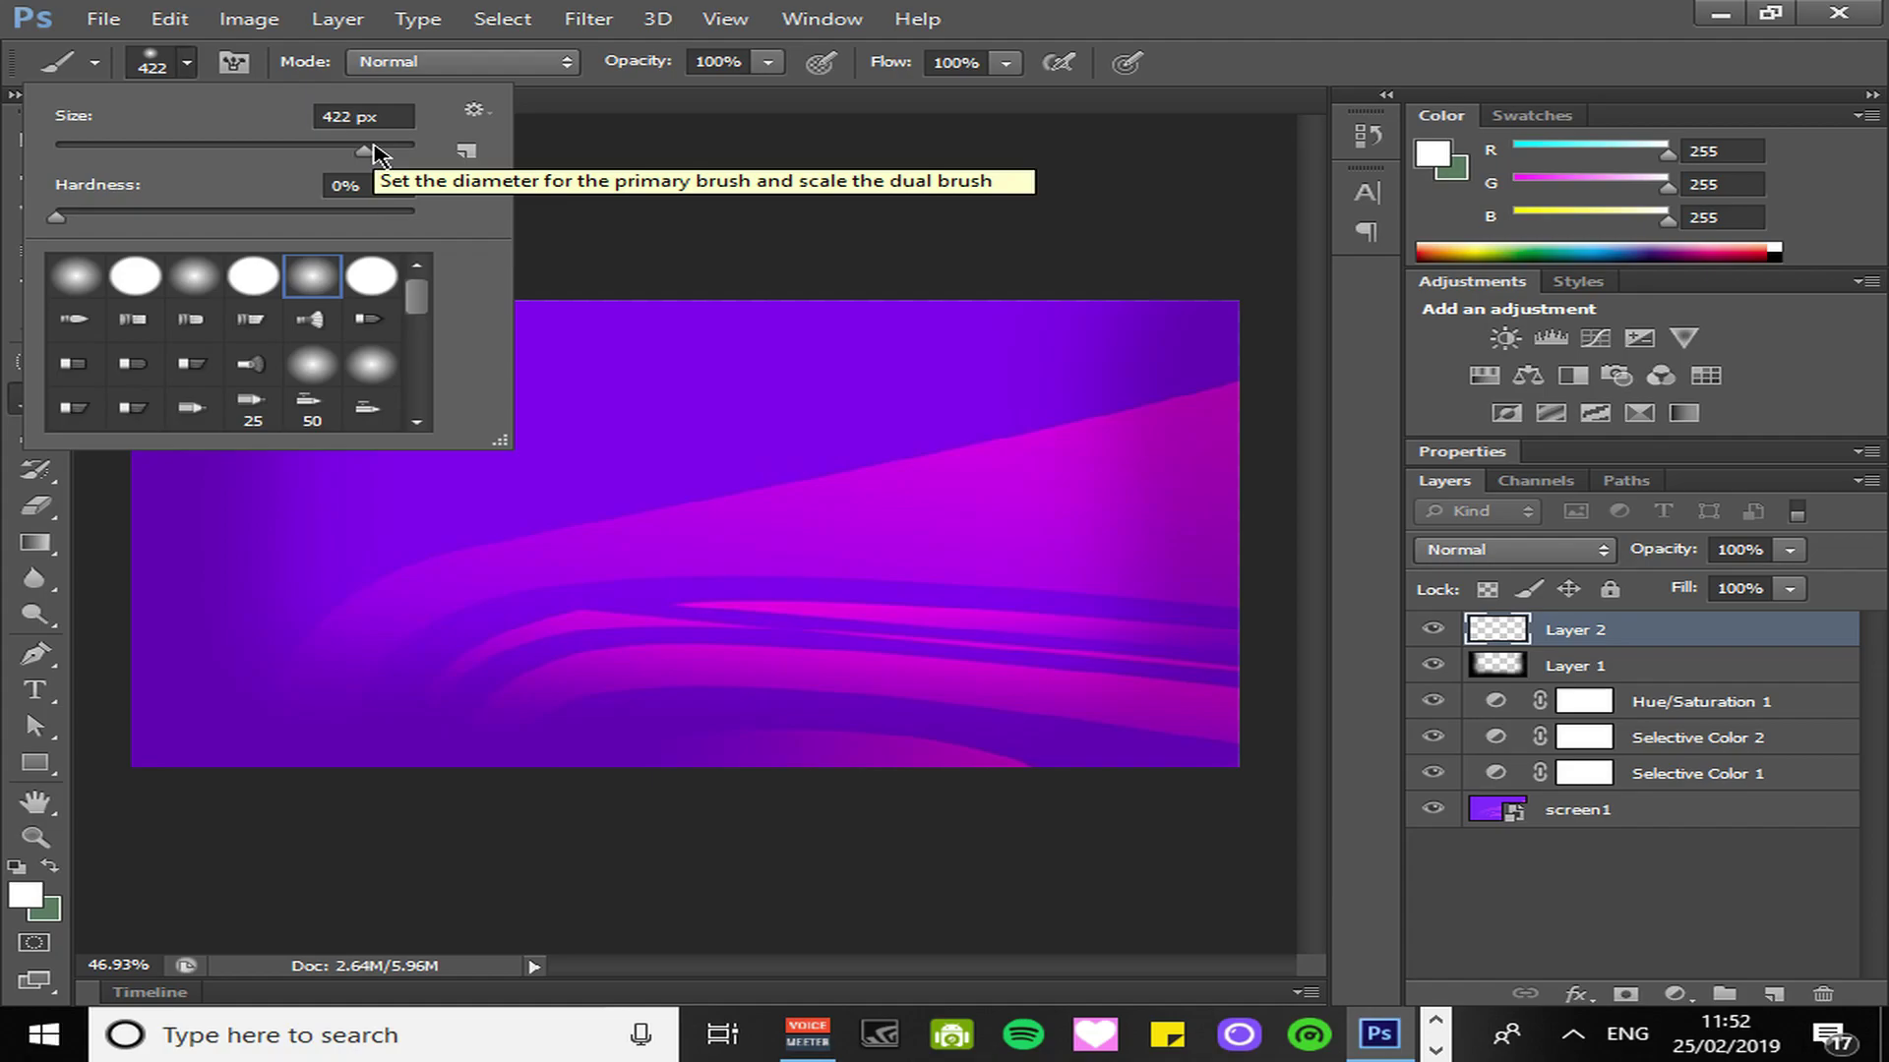
left_click_drag(374, 153, 379, 155)
key("Return")
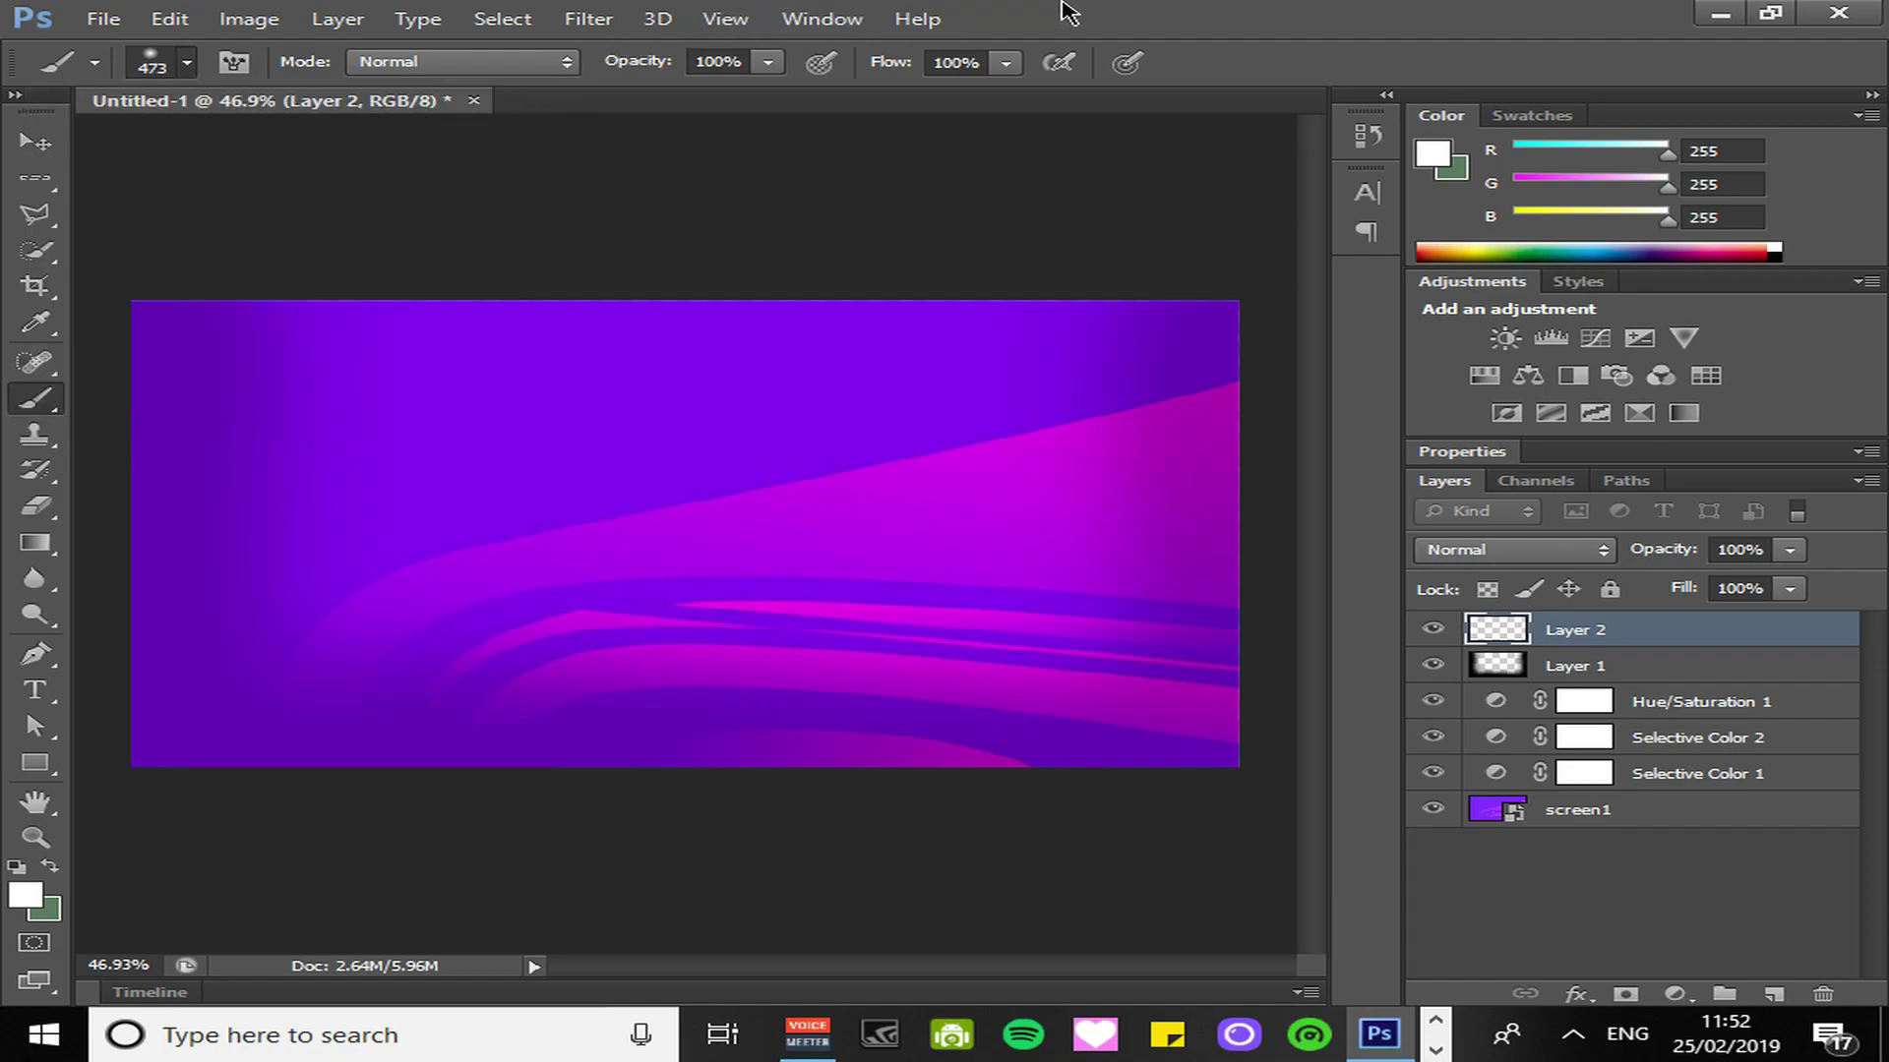
left_click(676, 275)
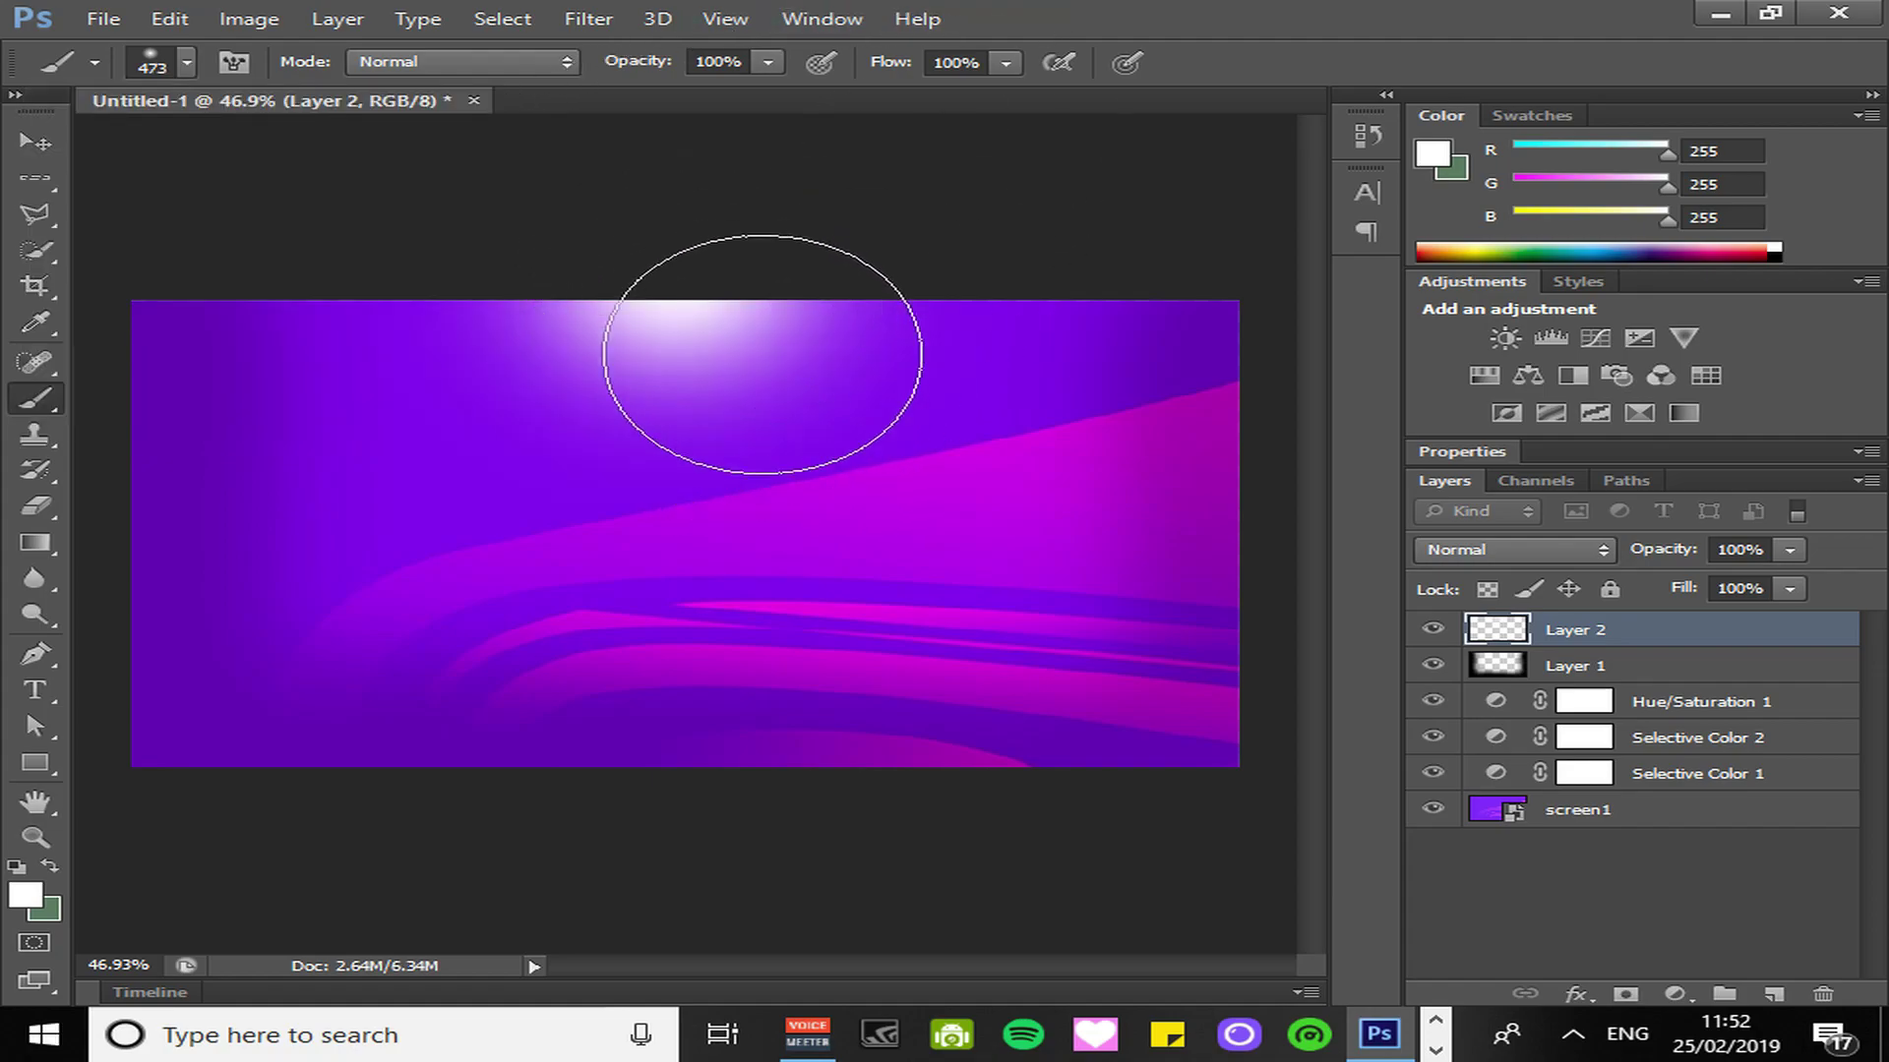
left_click(762, 285)
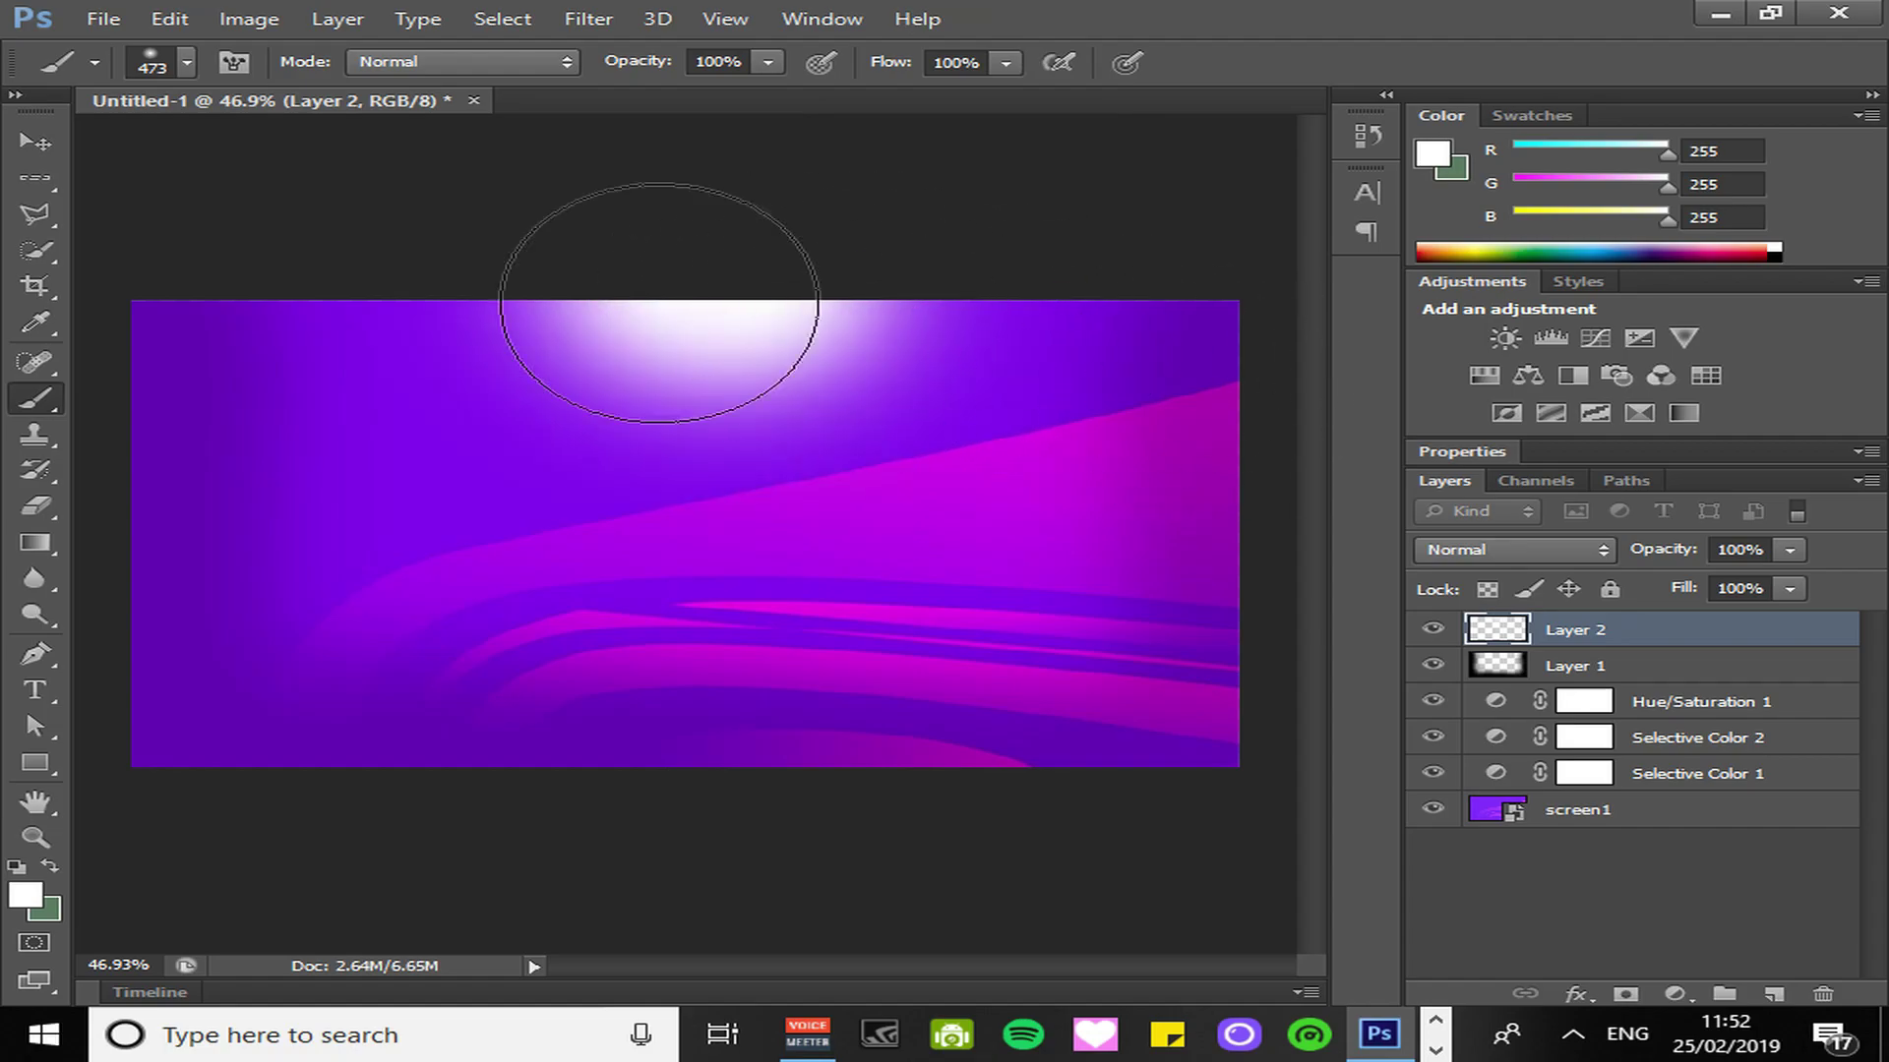
right_click(1639, 648)
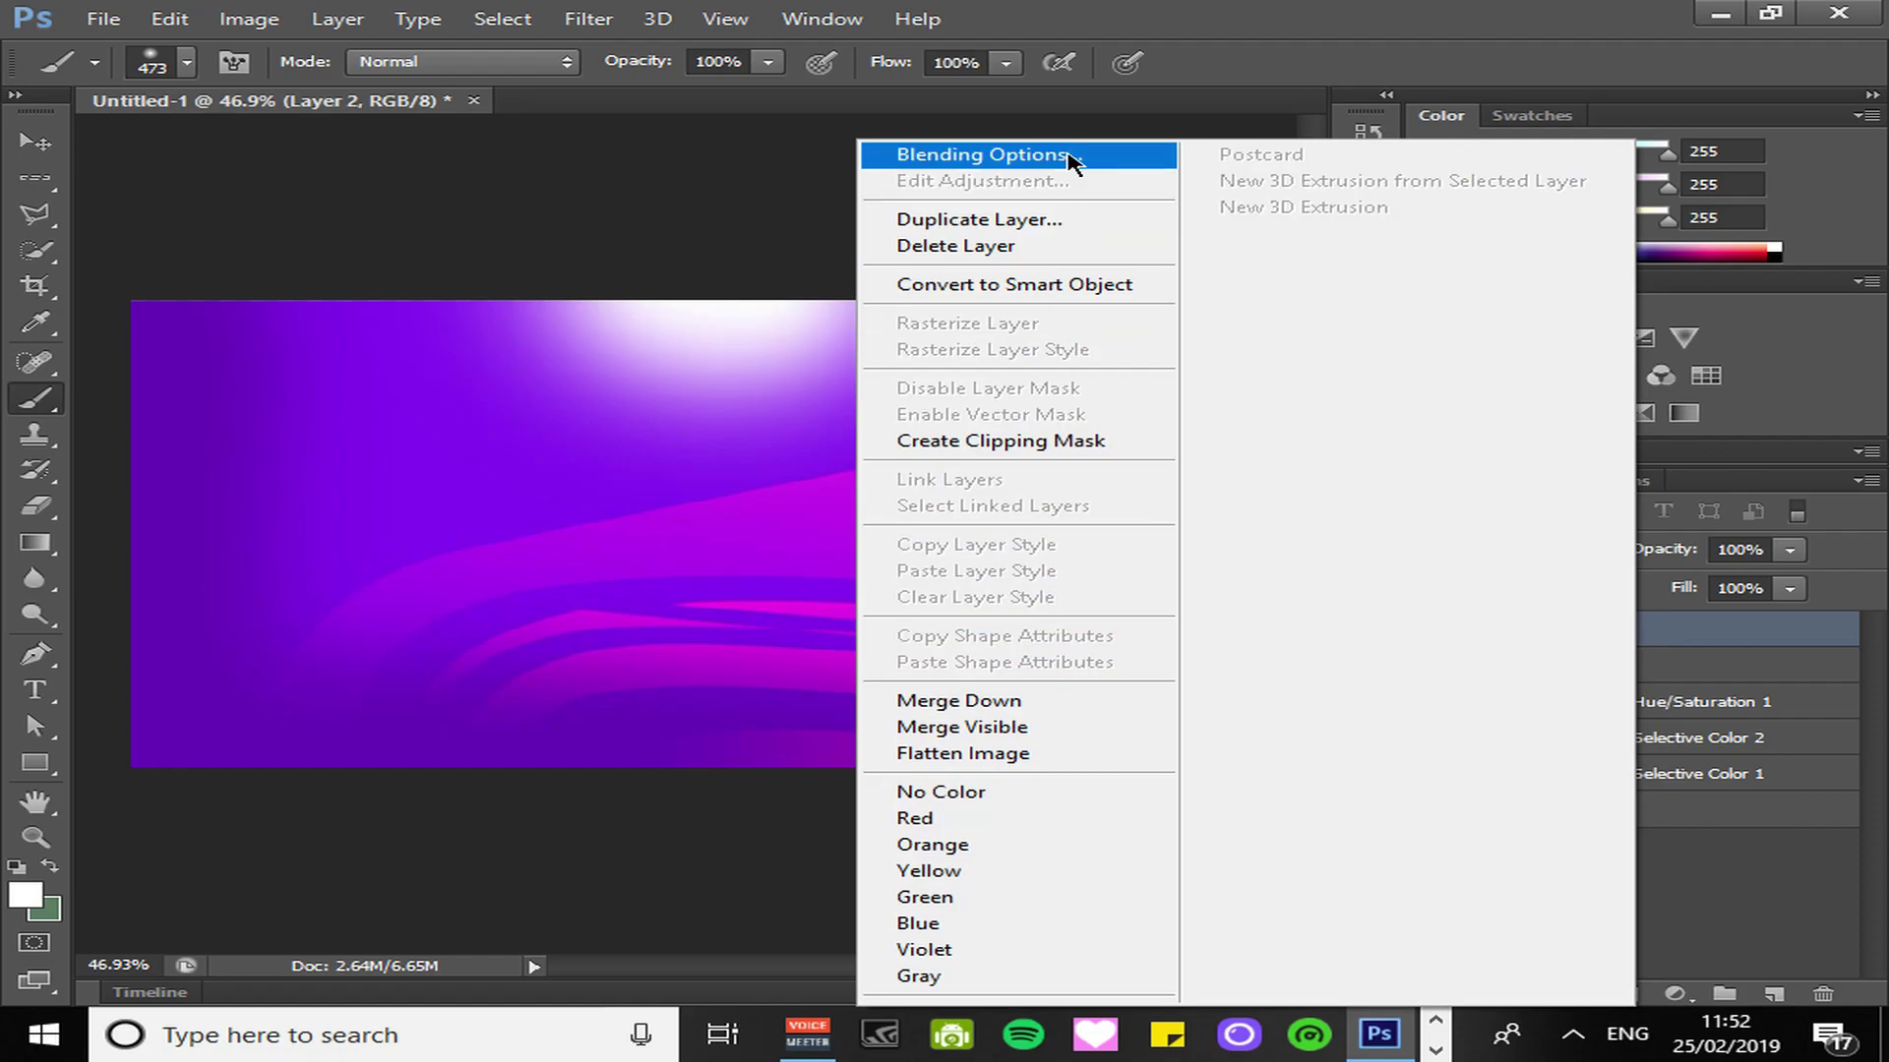
Lower the Layer 2 glow to 32% opacity, then select Layer 1 and the screen1 layer.
left_click(1068, 160)
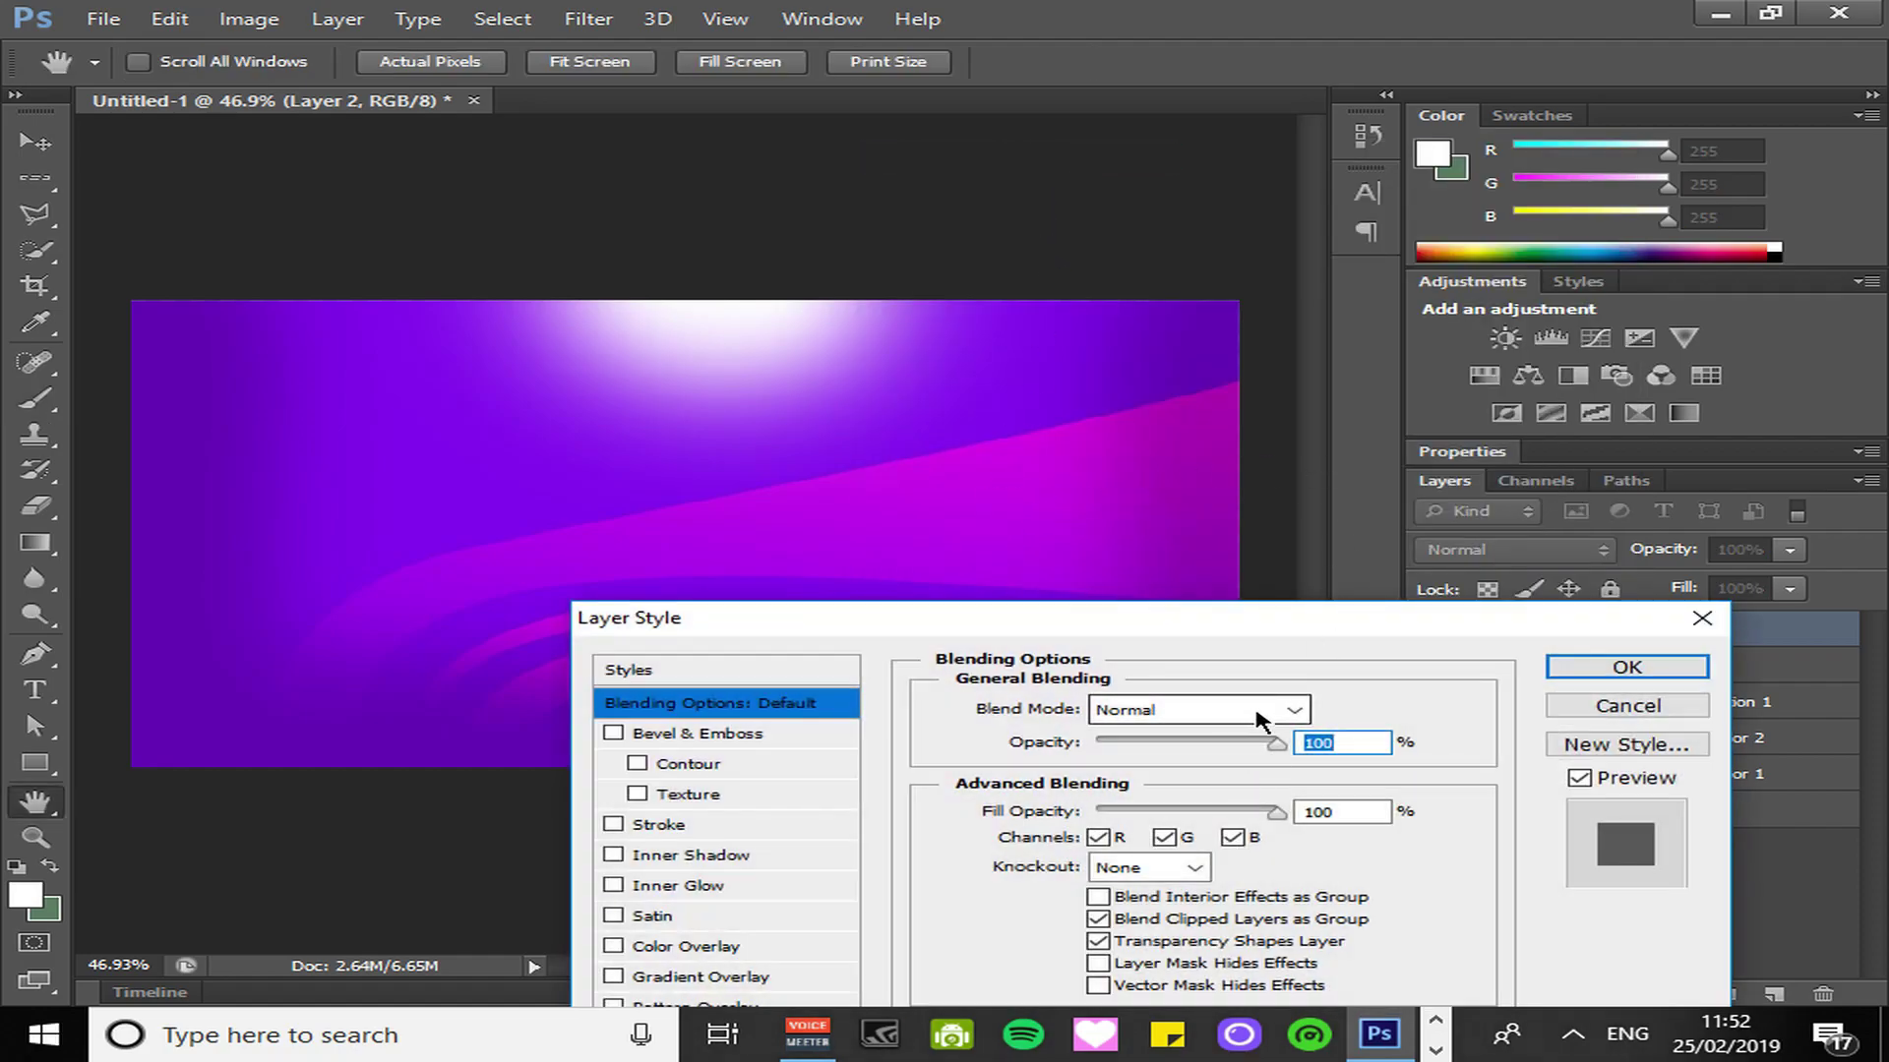
left_click_drag(1277, 744, 1158, 825)
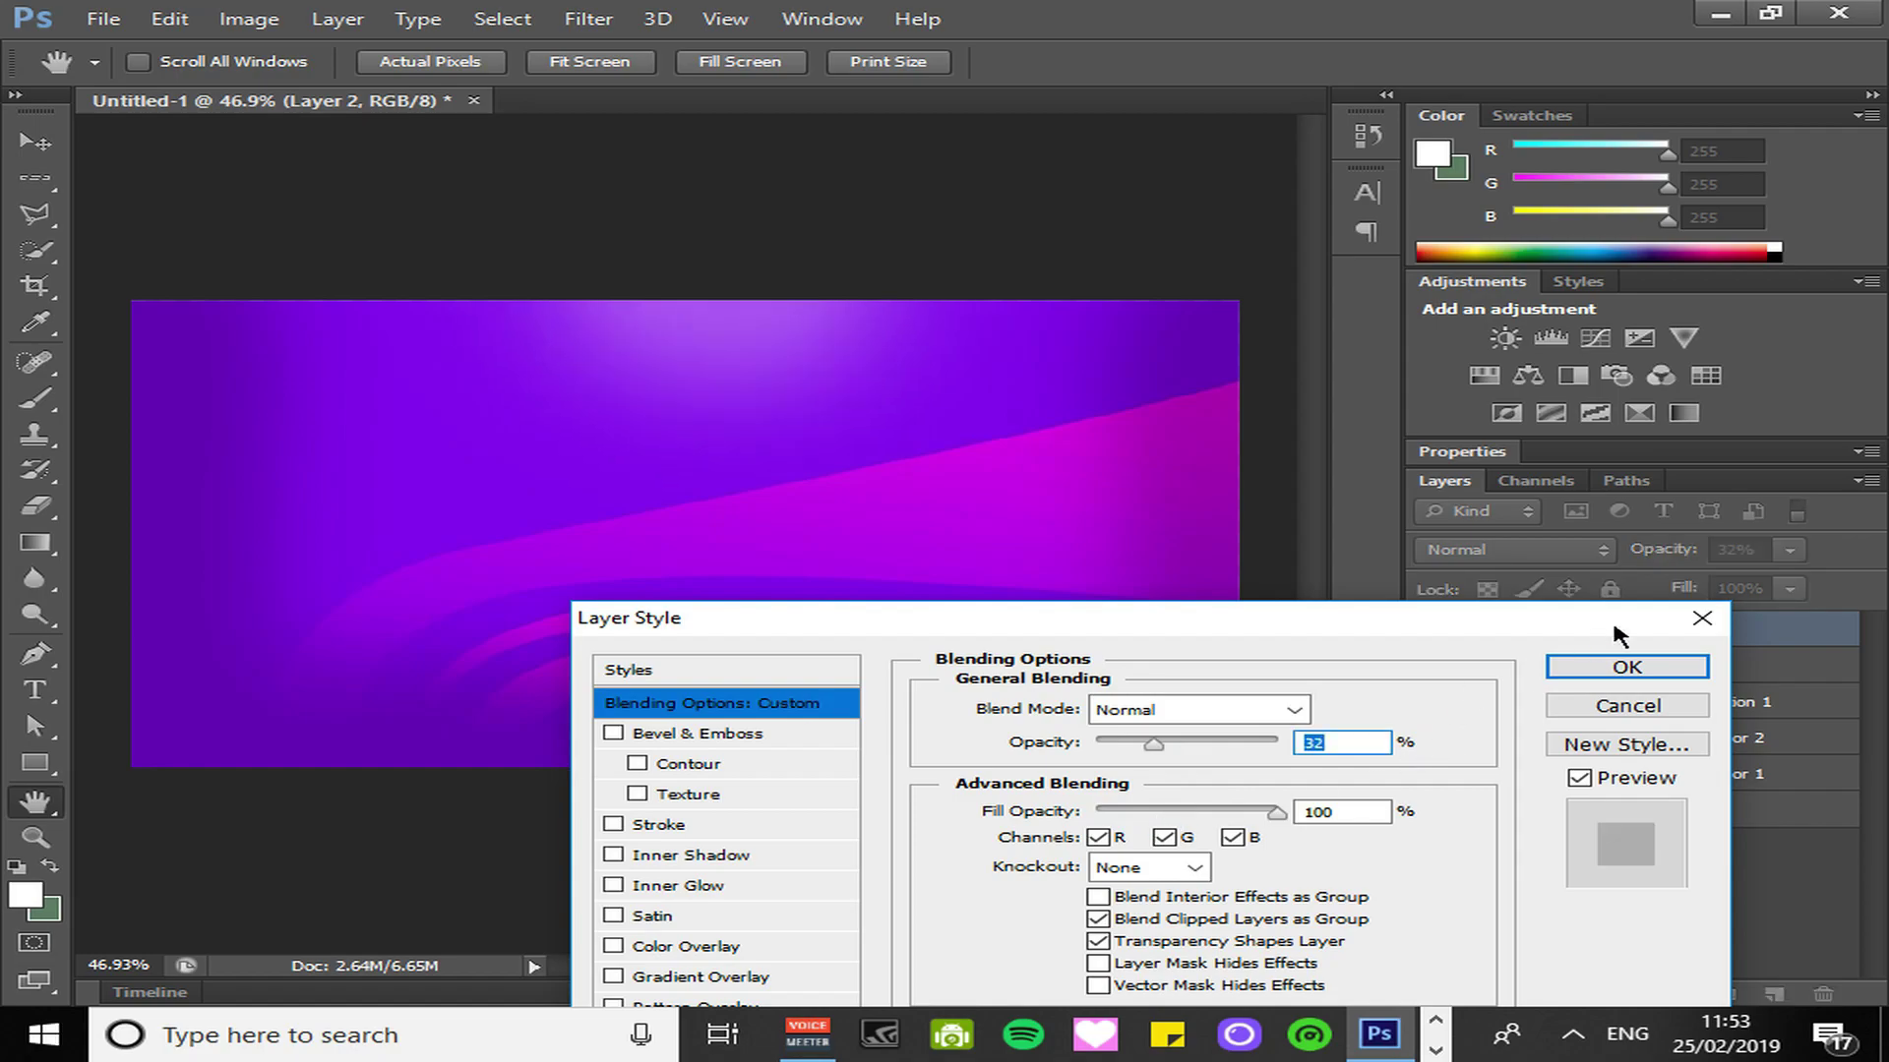
left_click(1601, 677)
key("b")
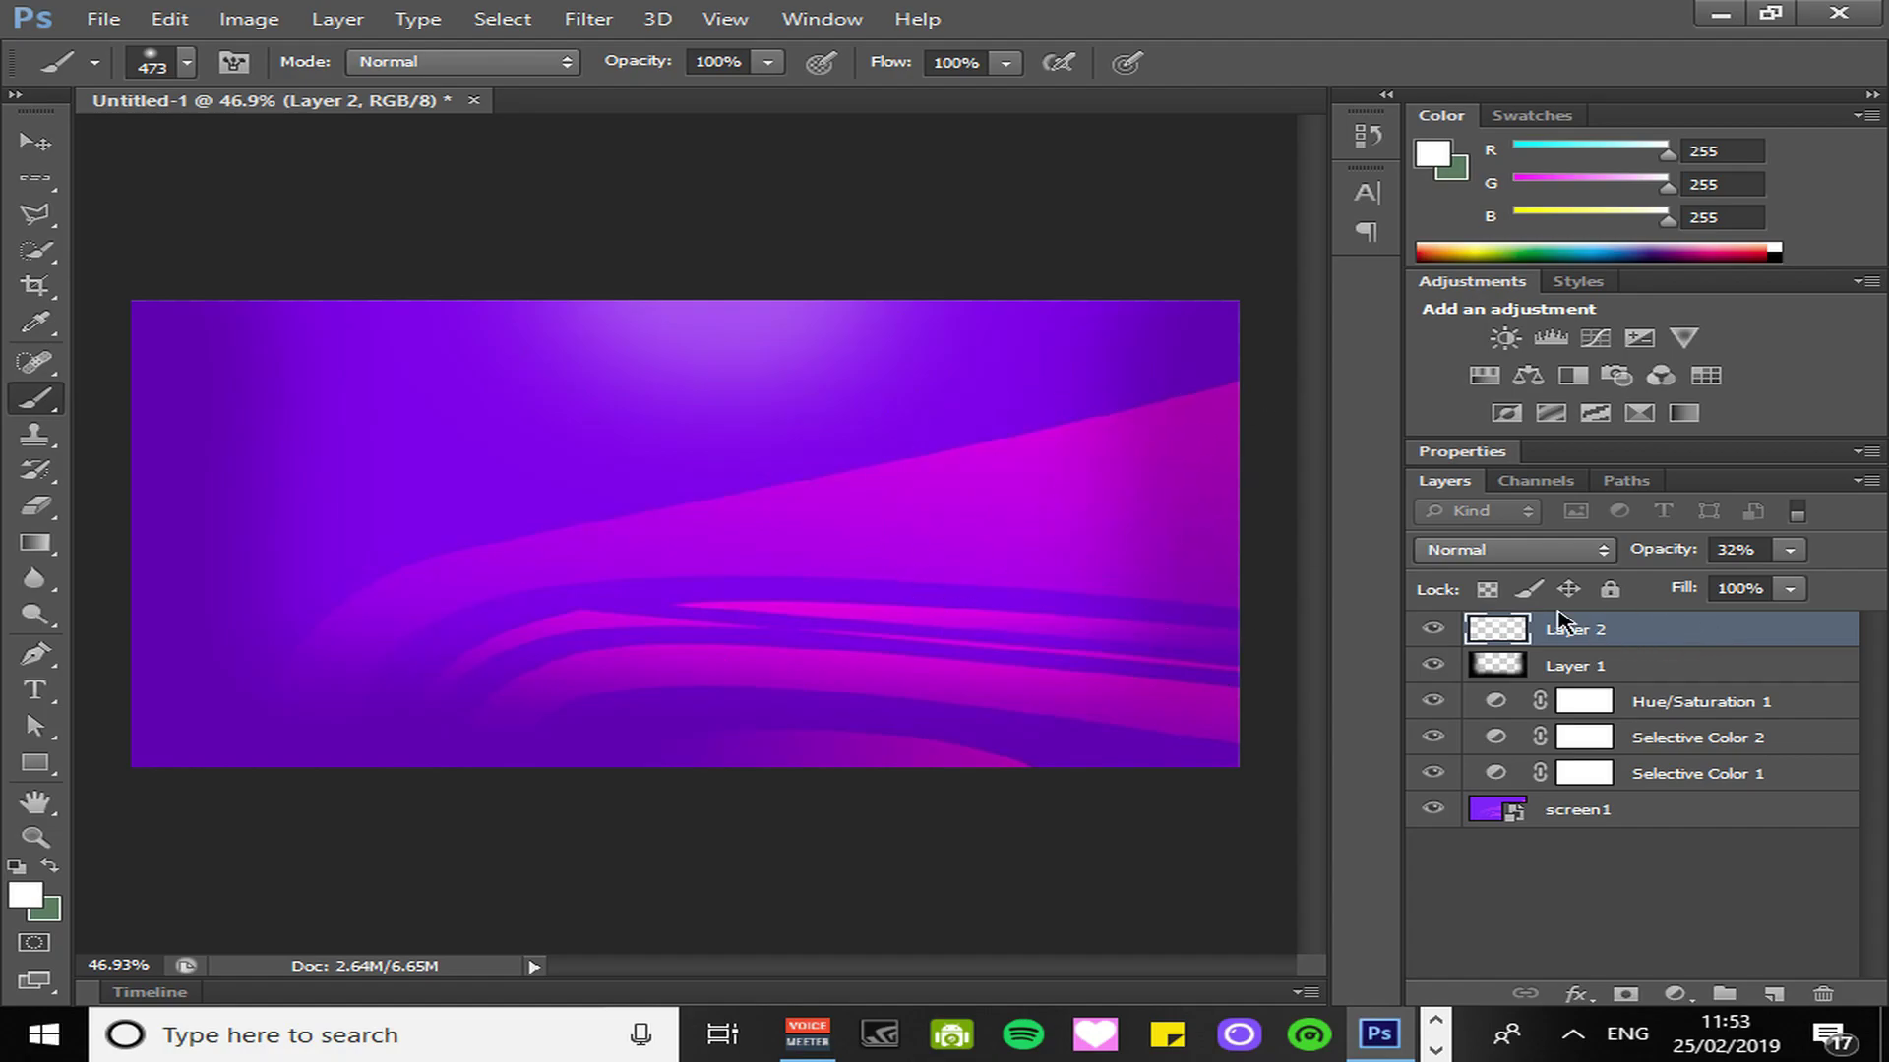
left_click(1508, 671)
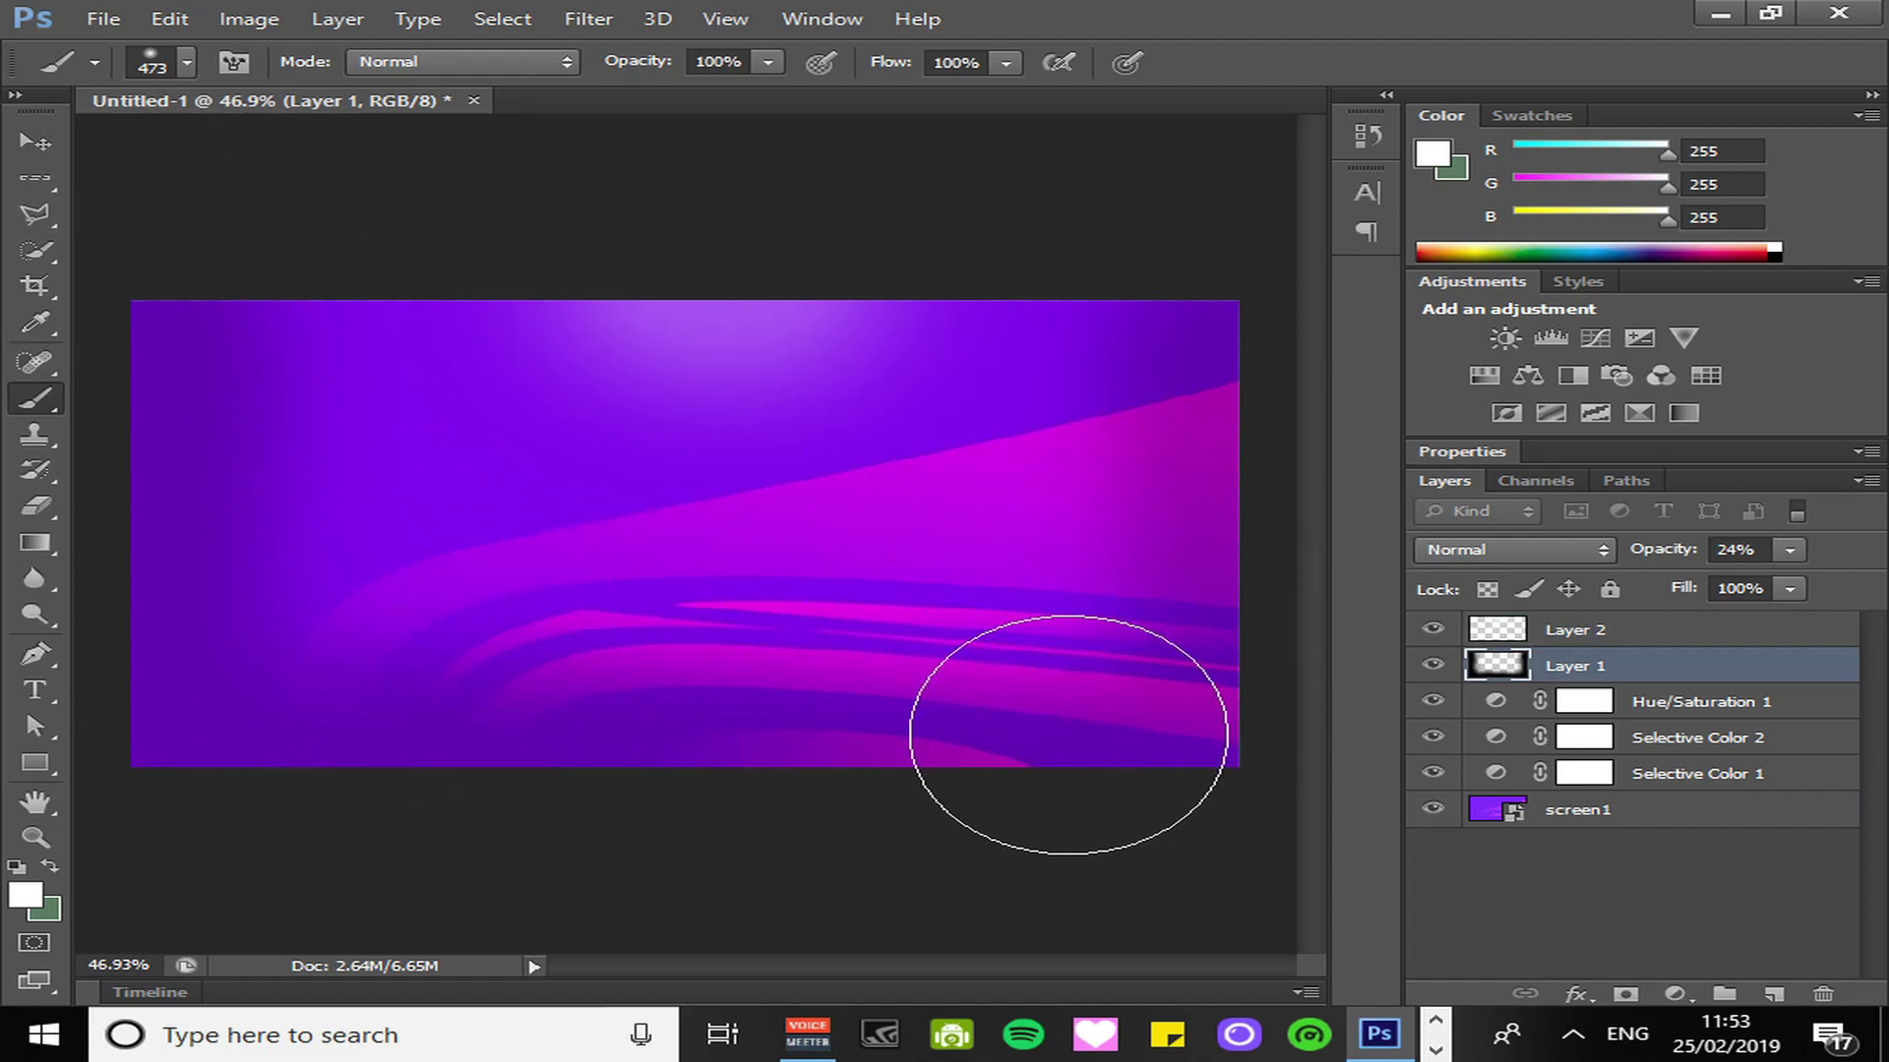
left_click(1500, 813)
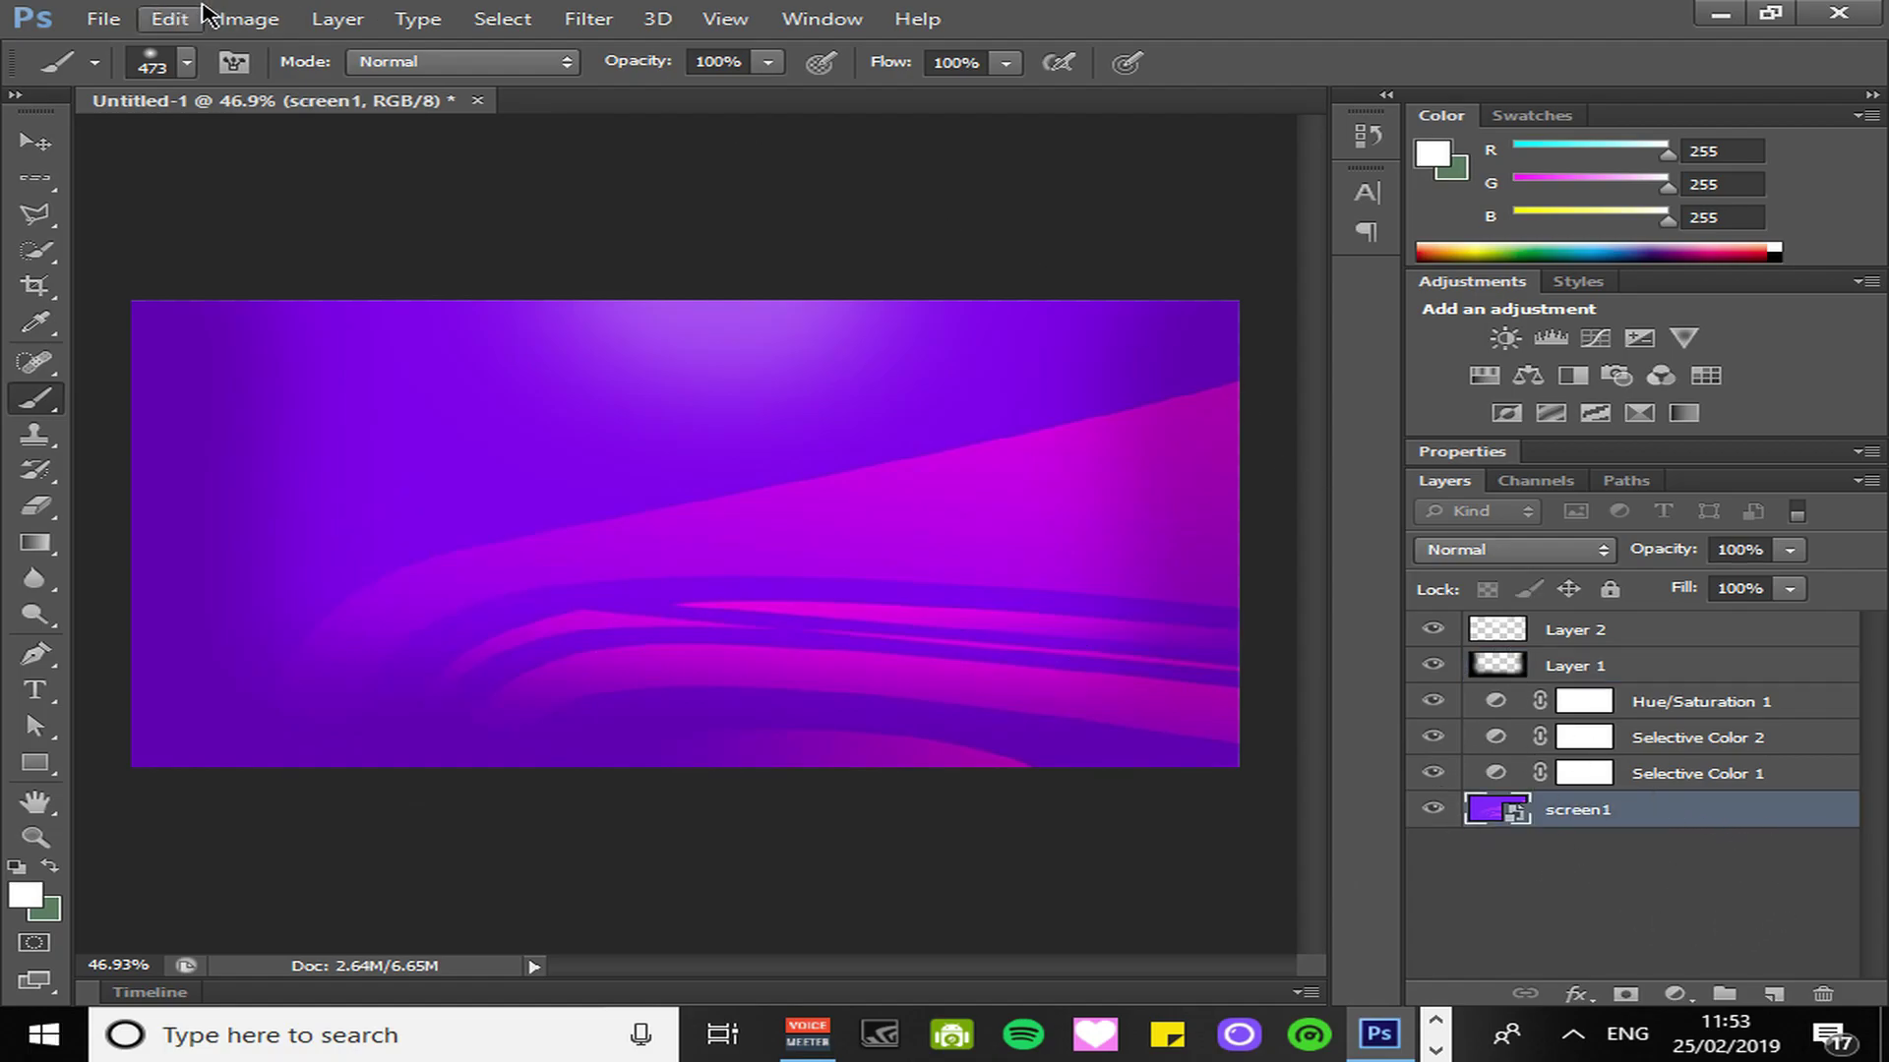
Apply a 2.5-pixel Gaussian Blur to the screen1 background layer.
left_click(597, 20)
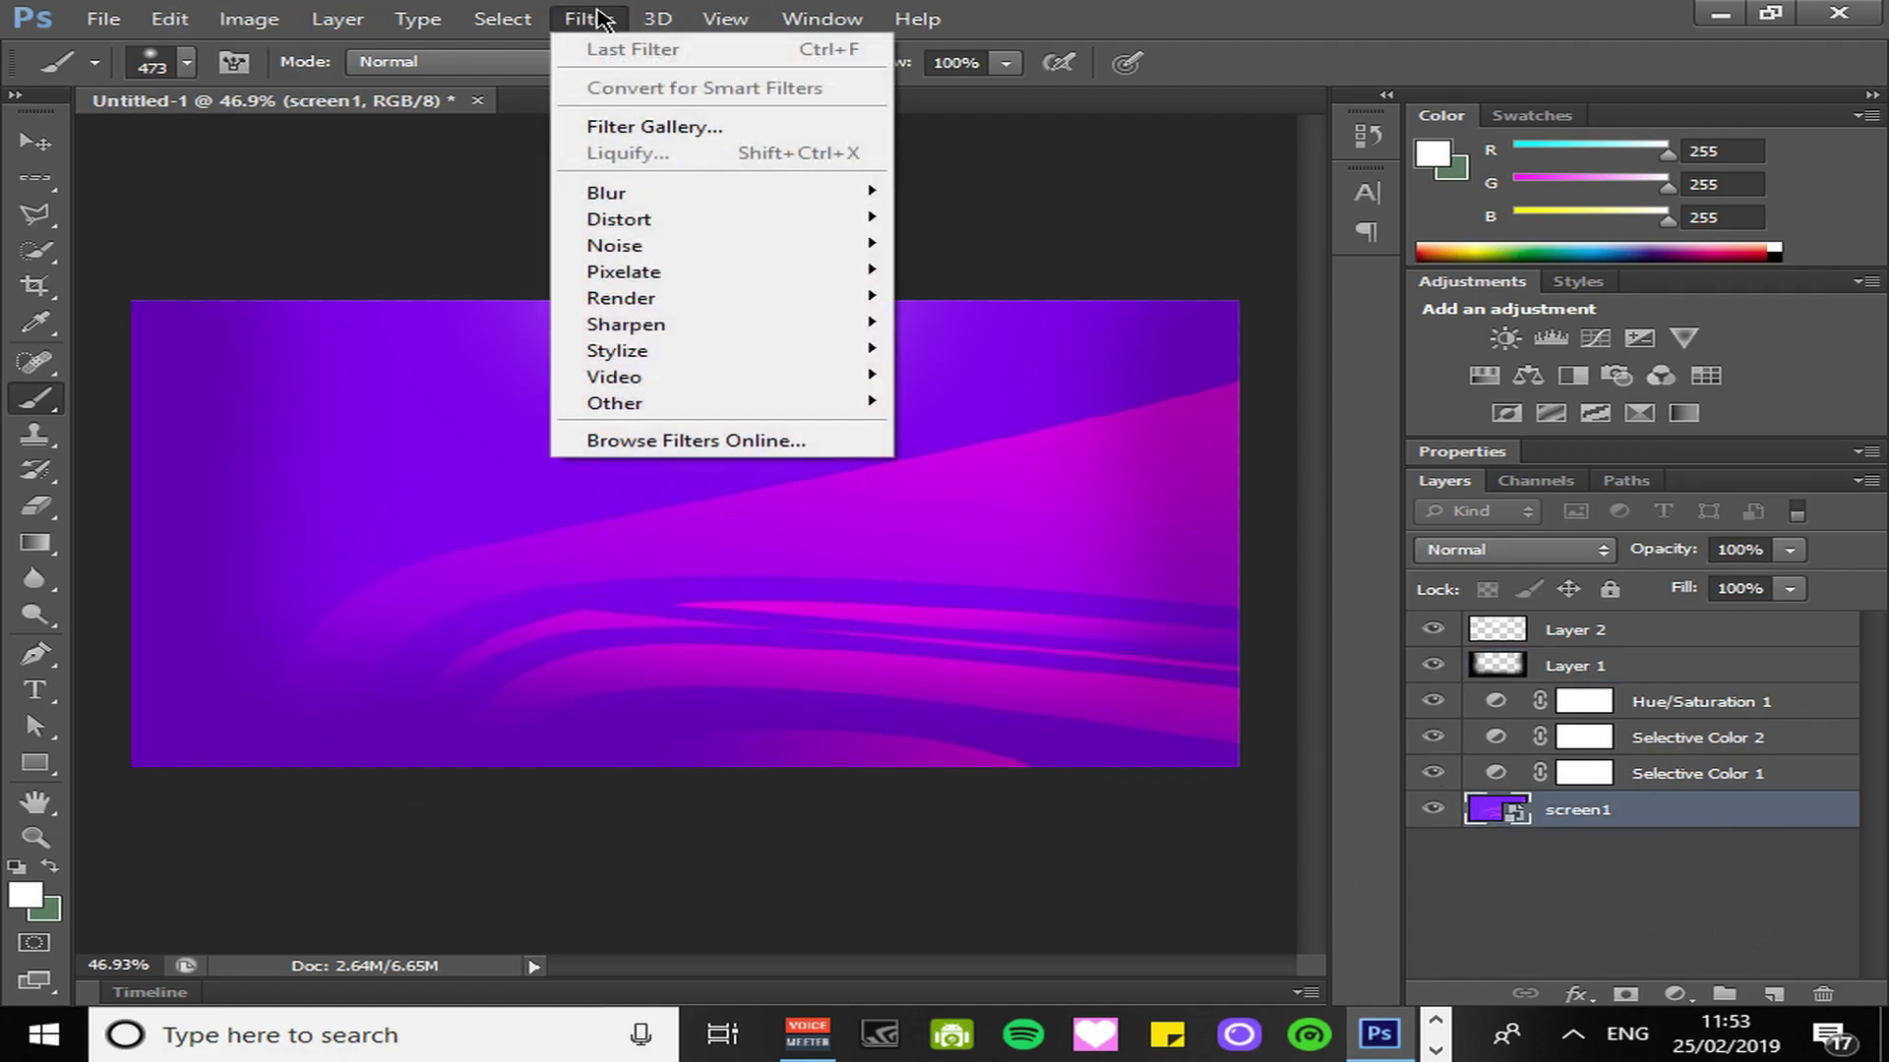
mouse_move(644, 196)
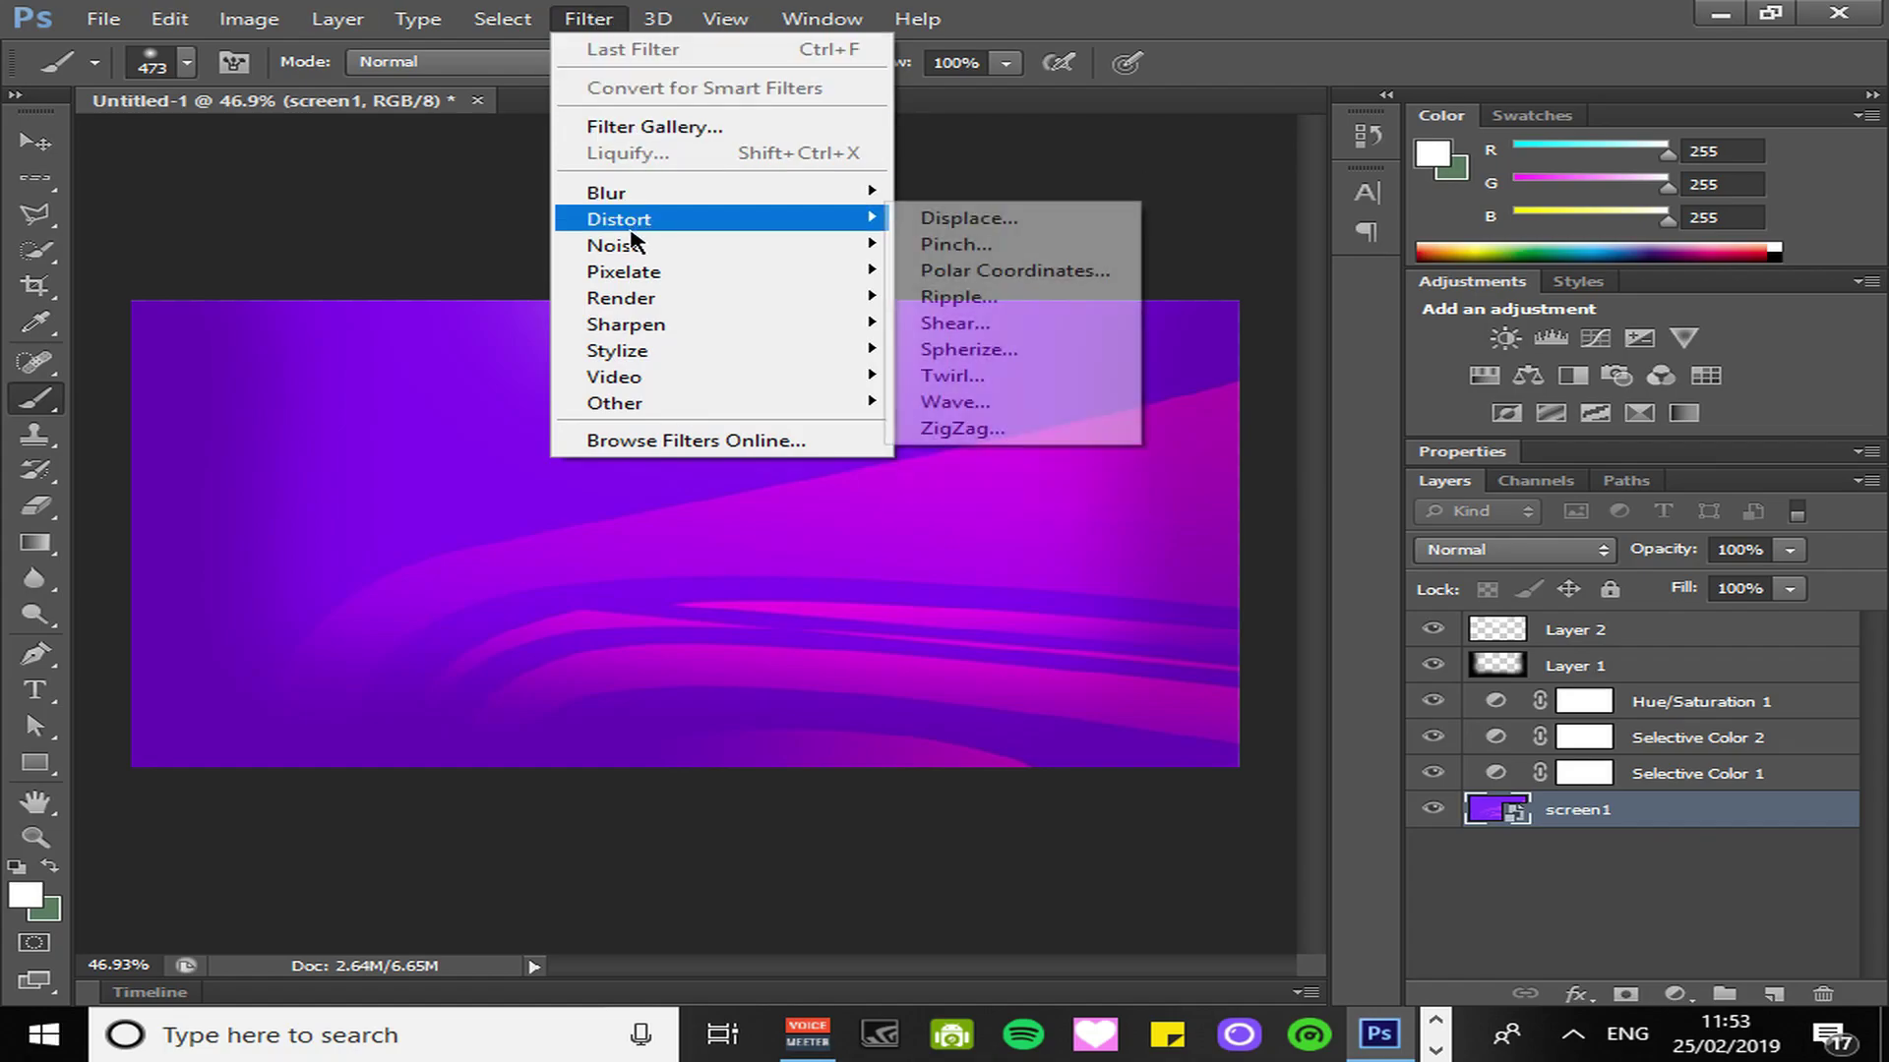
mouse_move(692, 219)
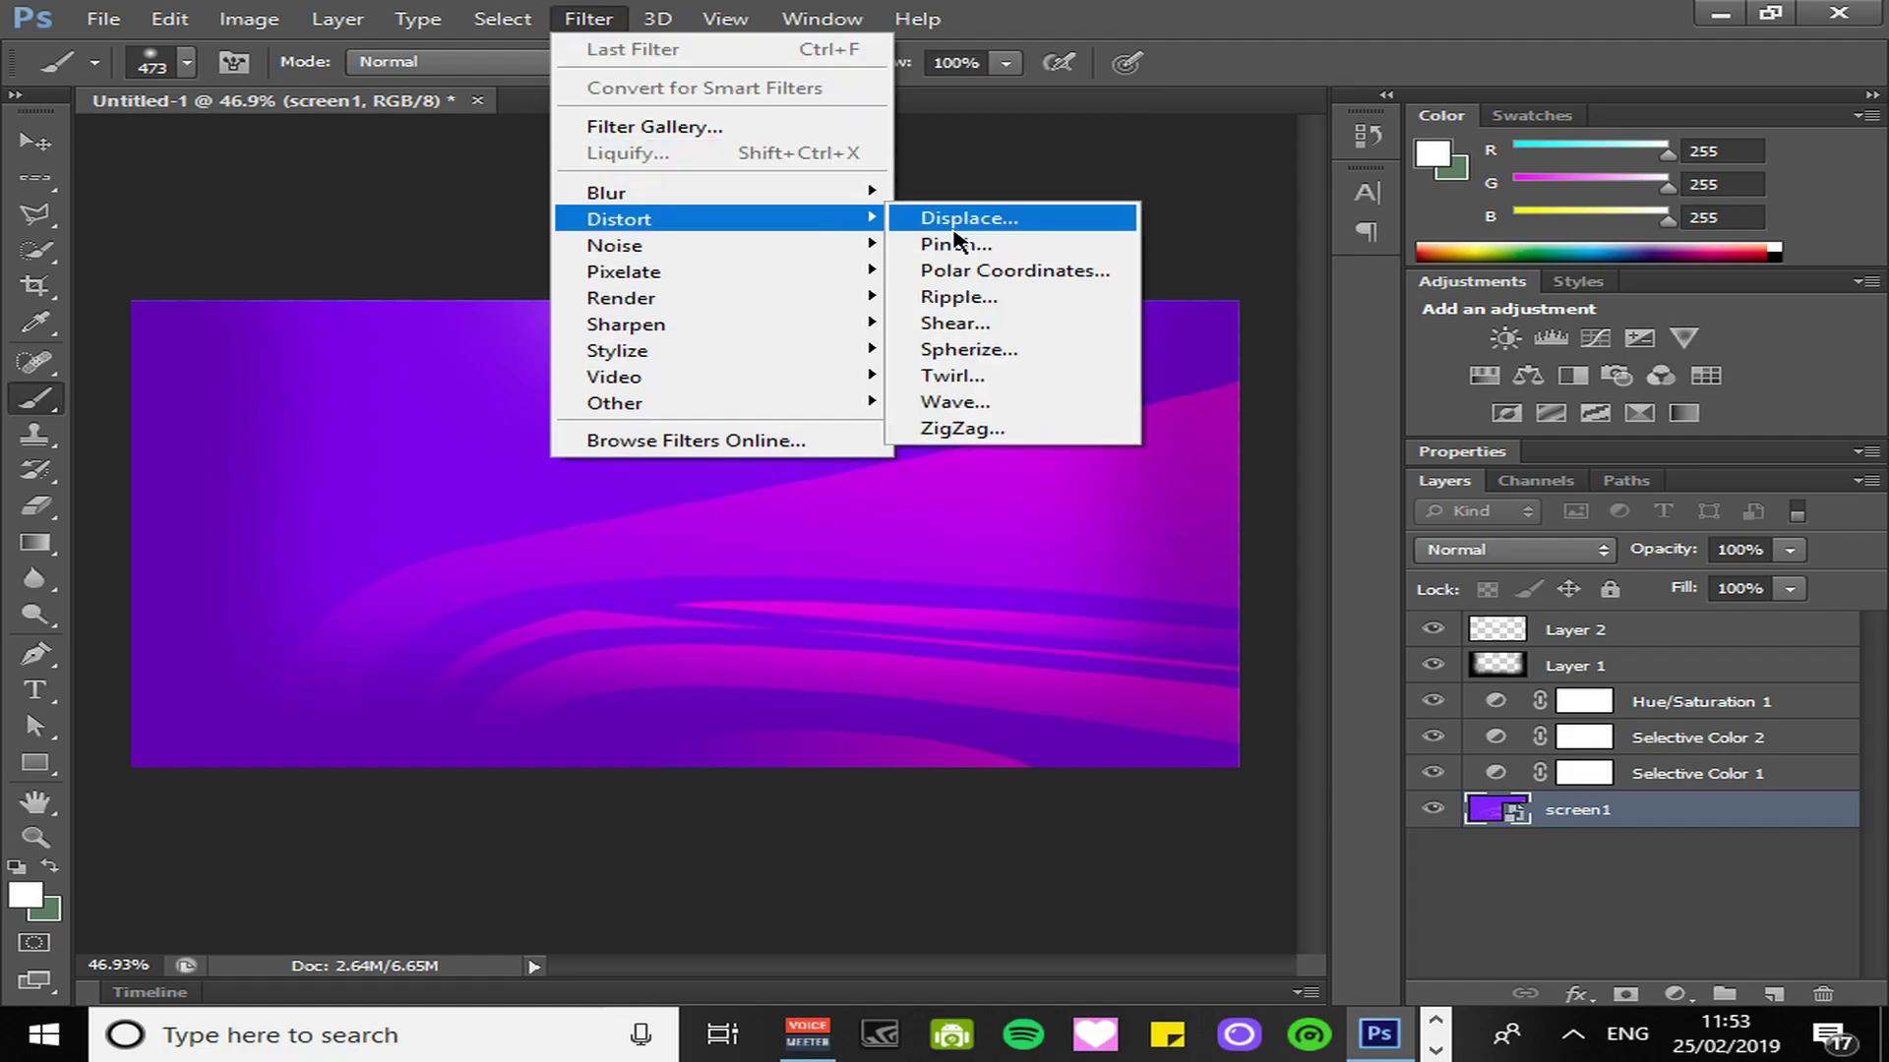
mouse_move(871, 192)
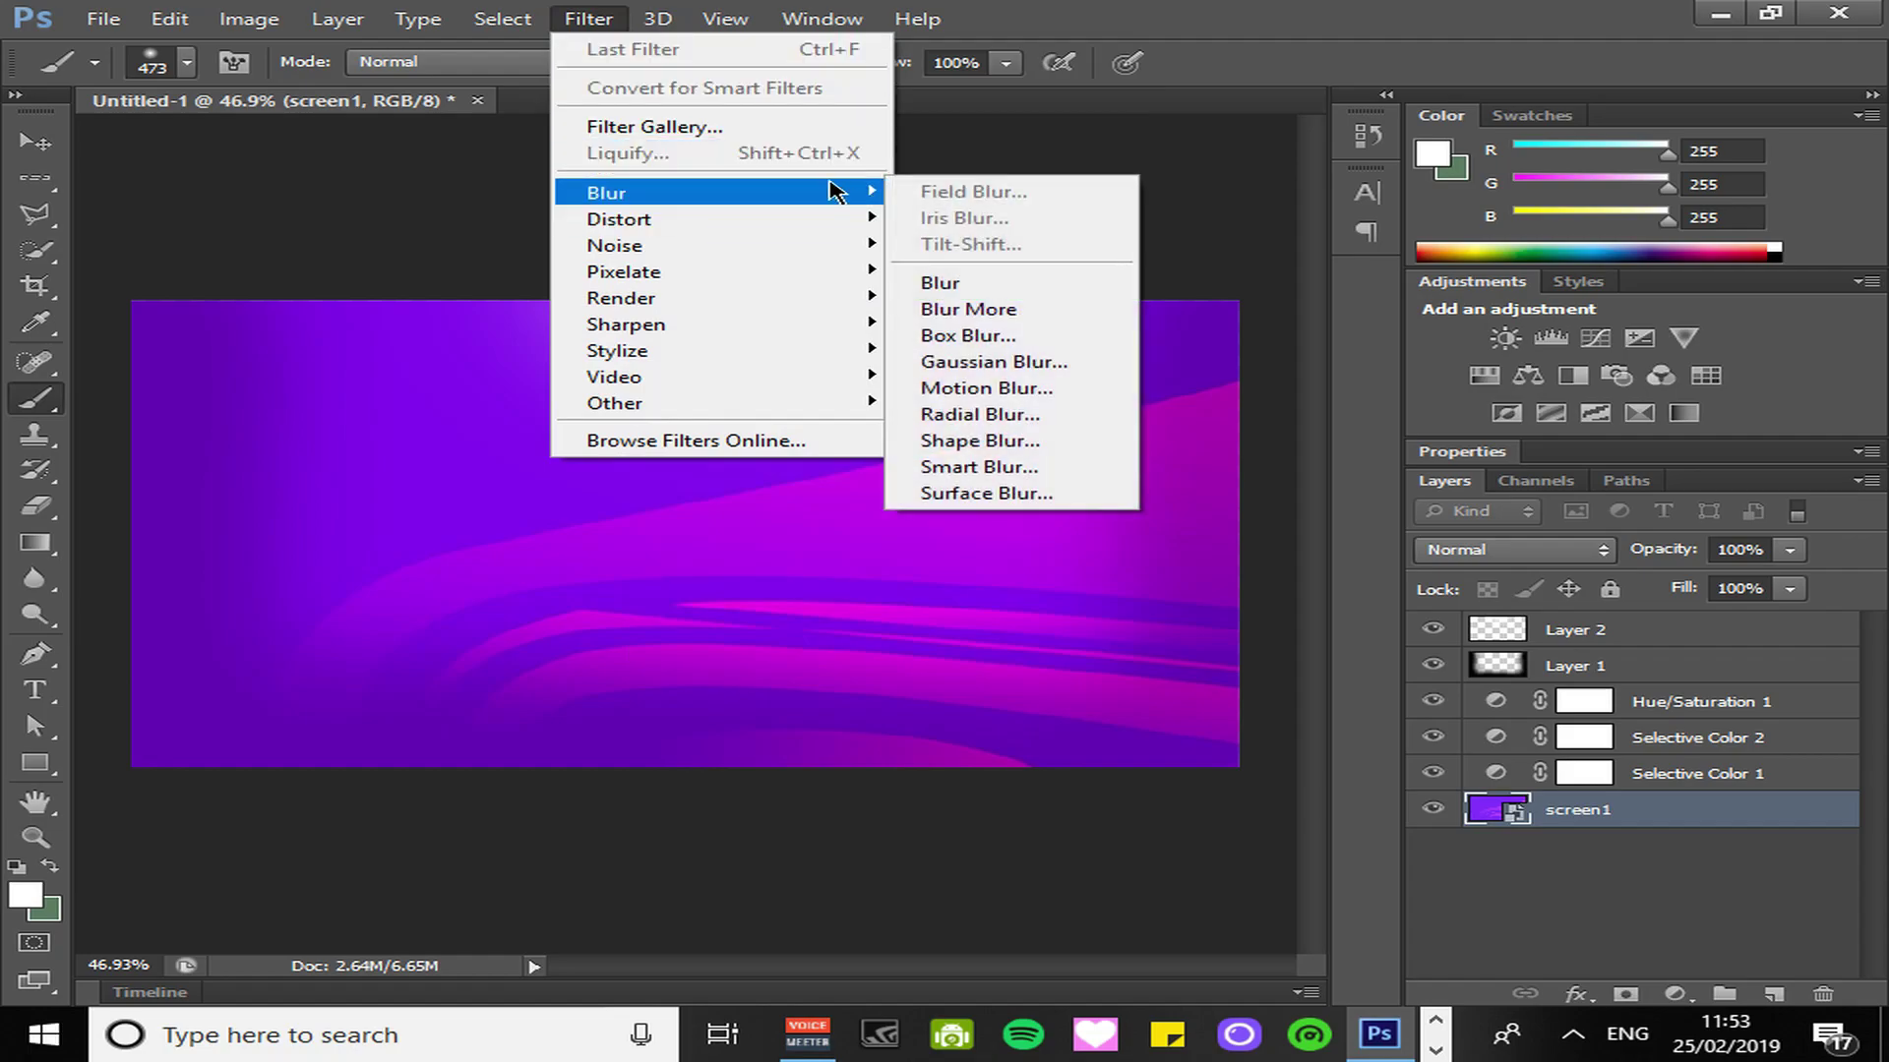
left_click(977, 366)
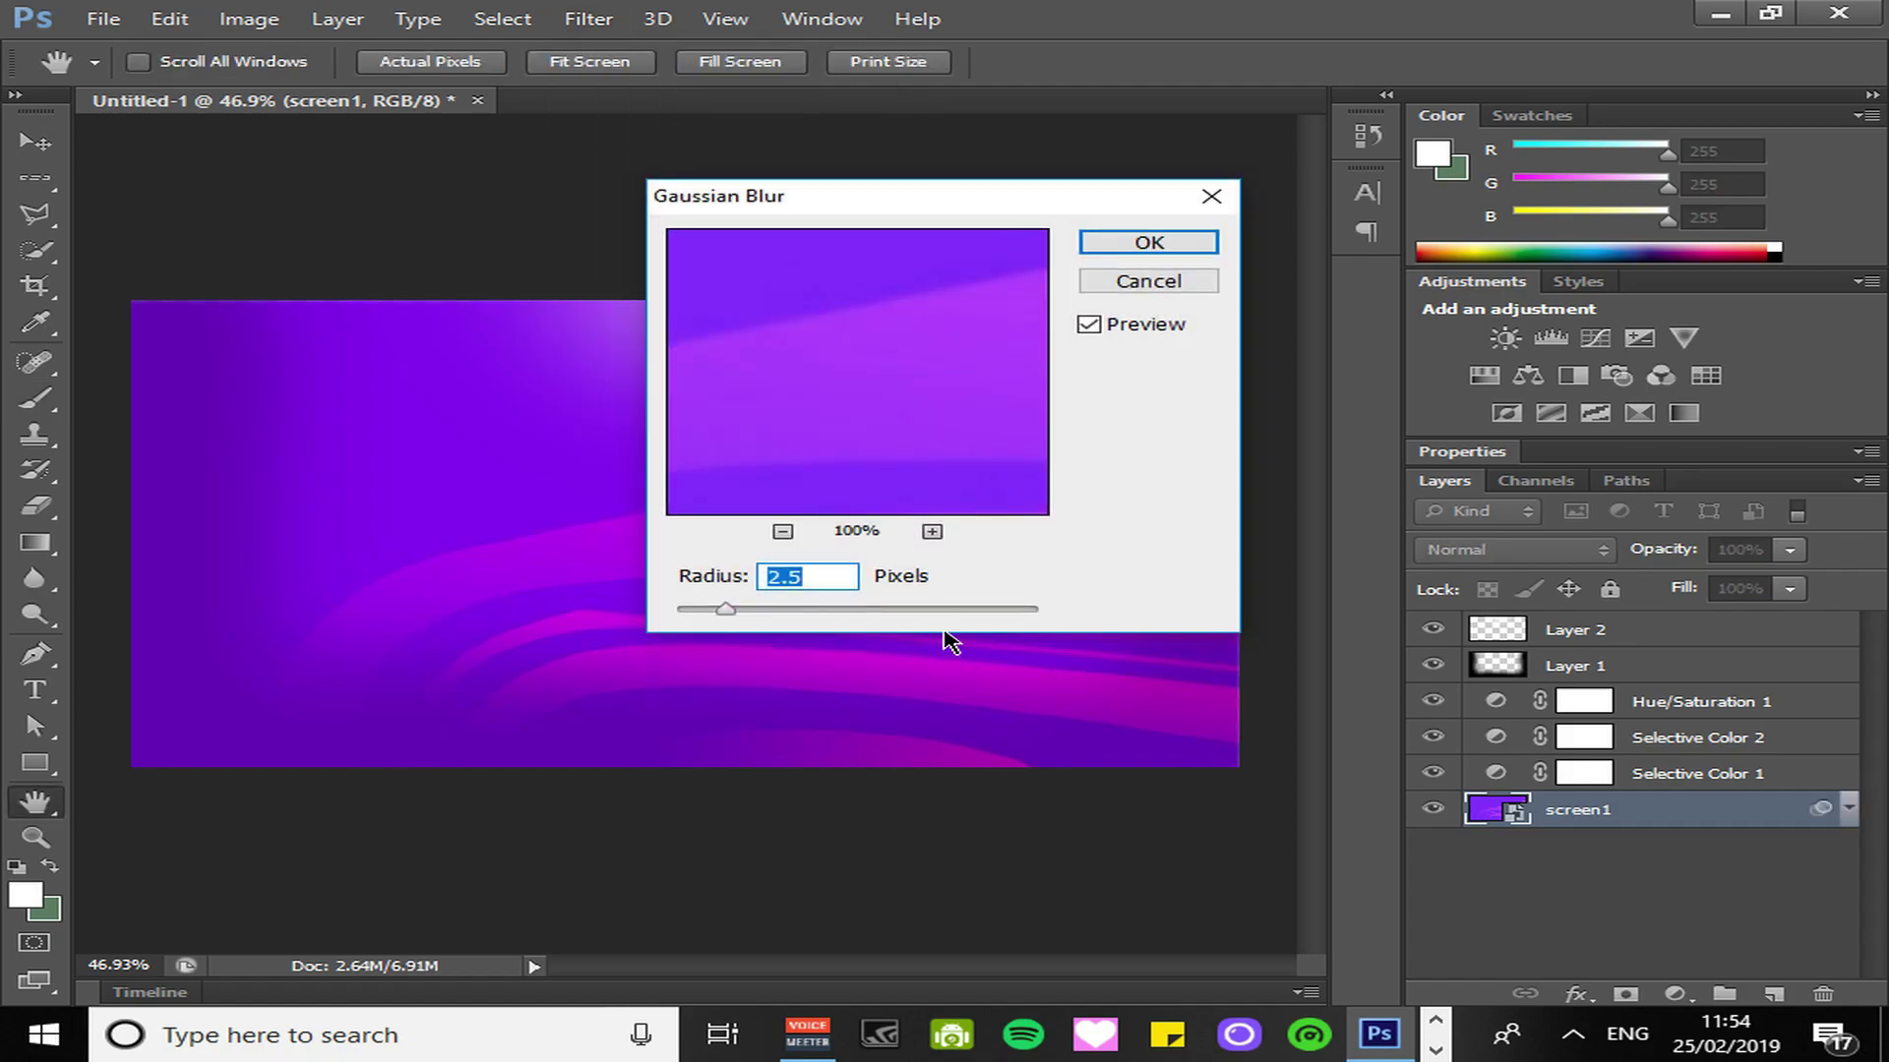
left_click(1147, 242)
key("b")
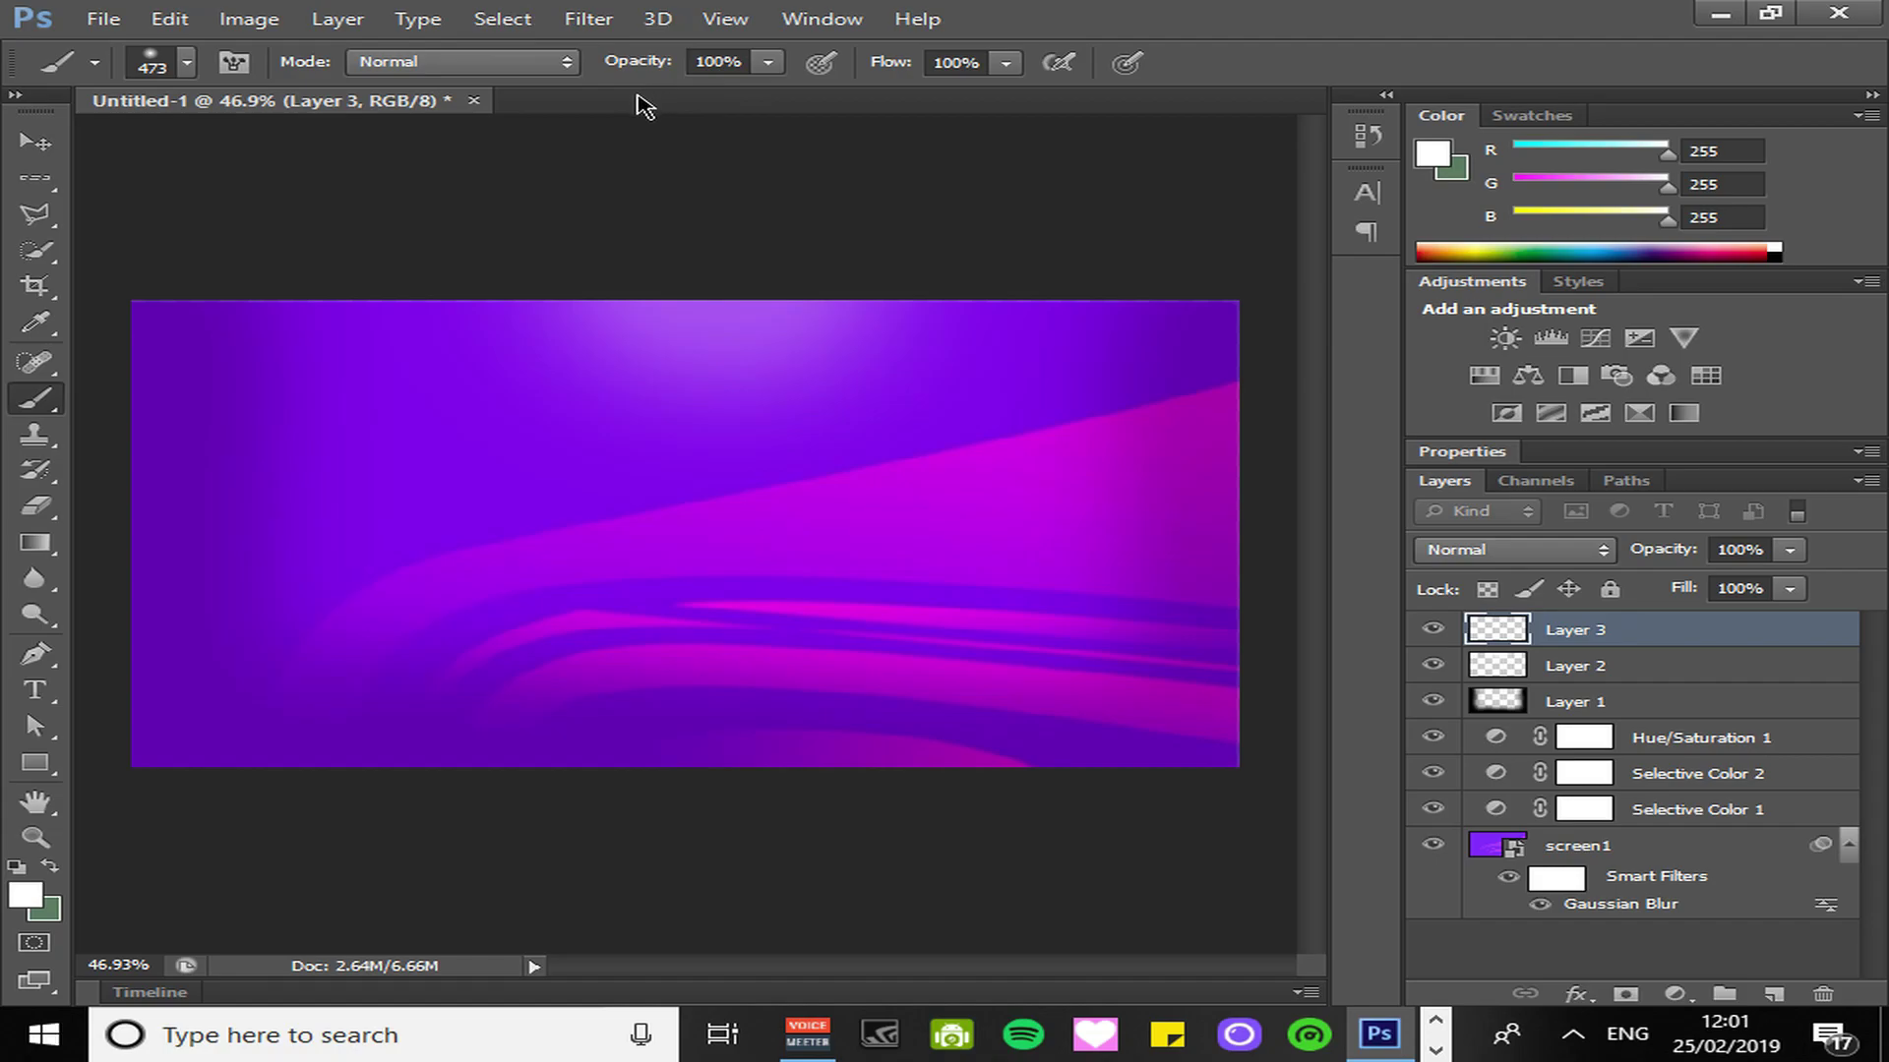
Start a new document, Untitled-2, with the Deadpool cutout placed and moved right and up.
right_click(644, 105)
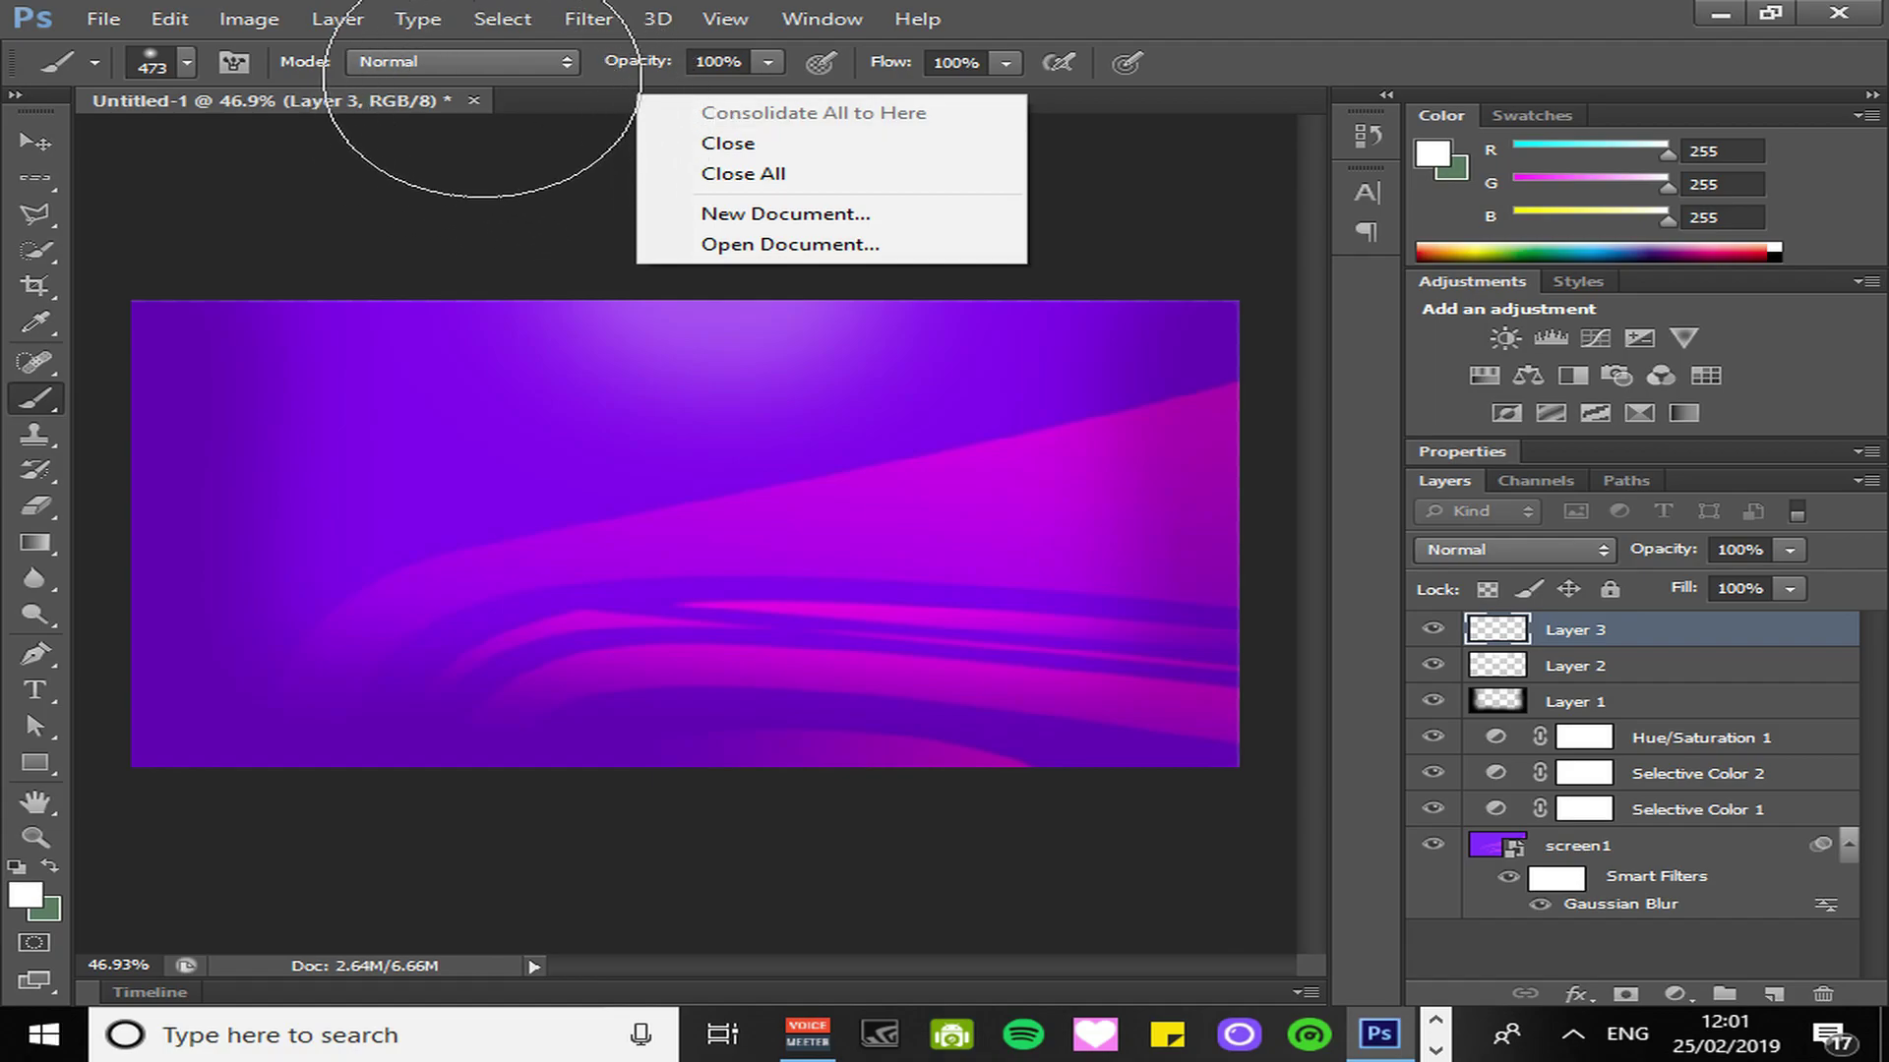
left_click(777, 216)
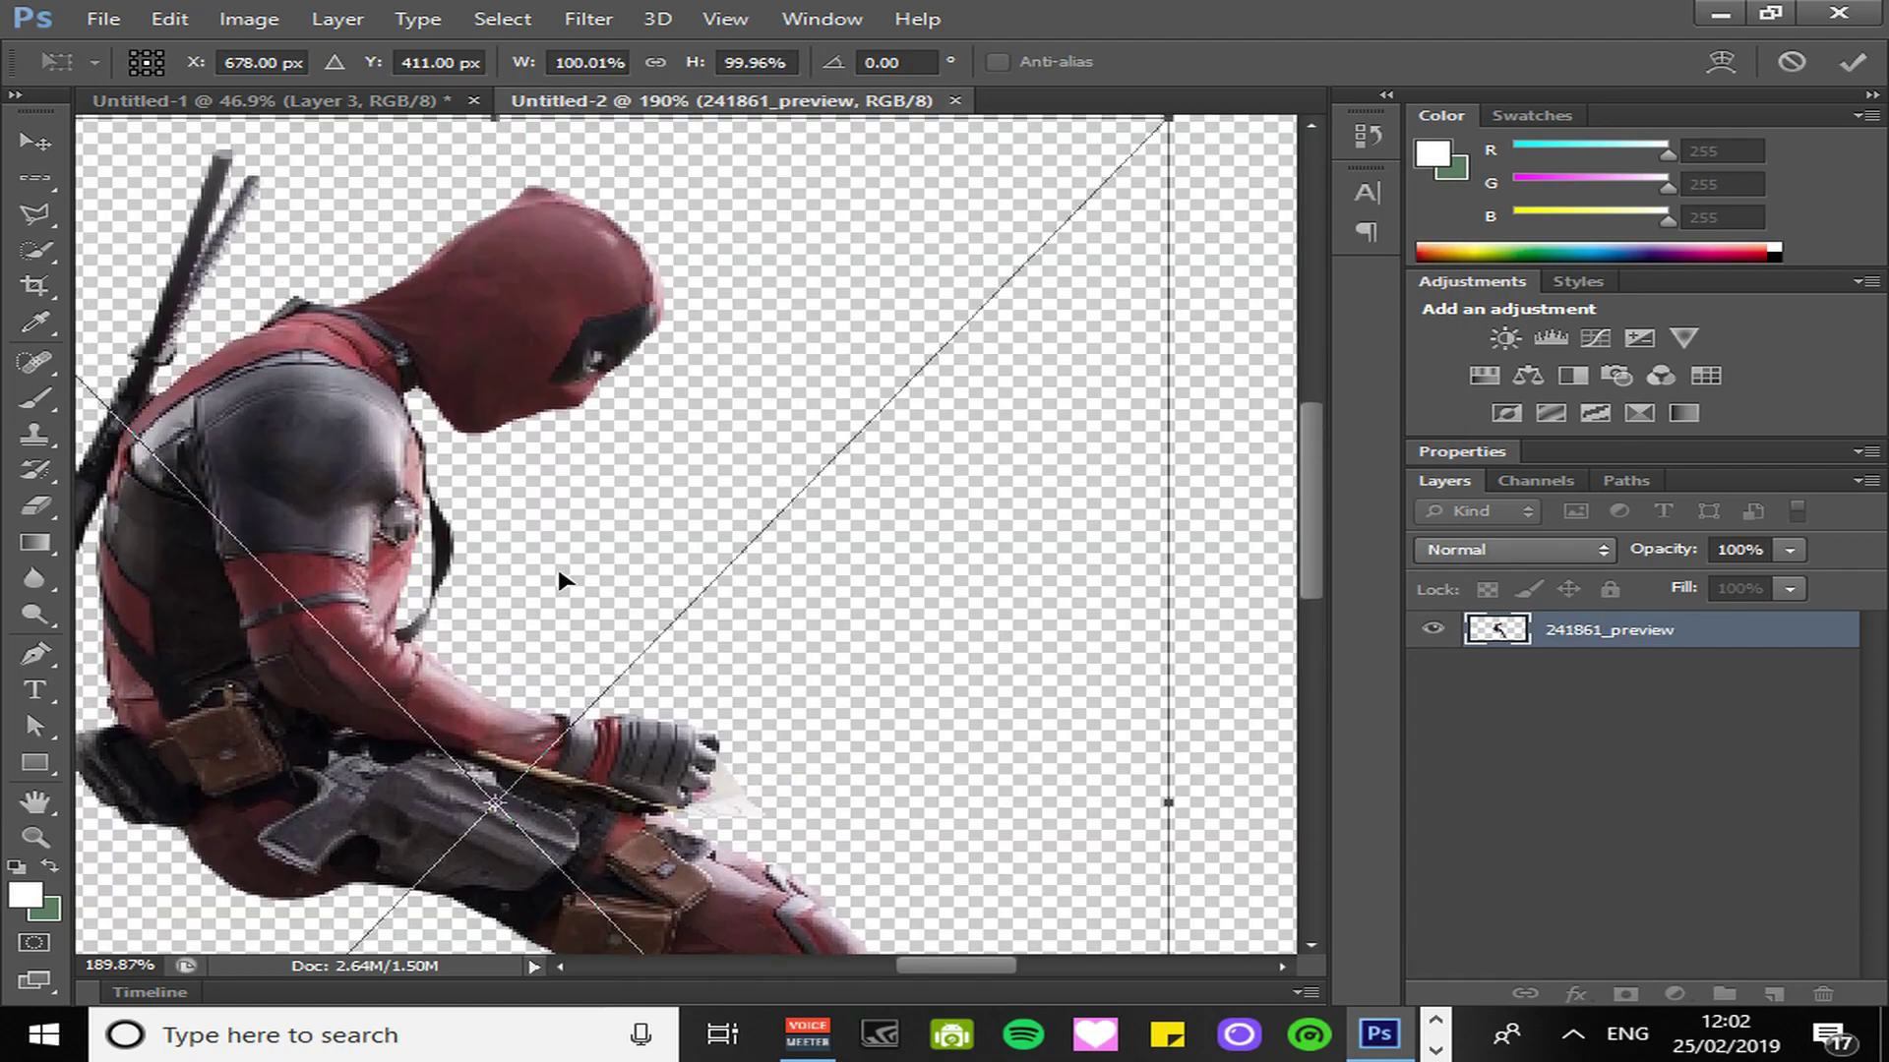
scroll(551, 561, "up", 2)
left_click_drag(706, 427, 947, 509)
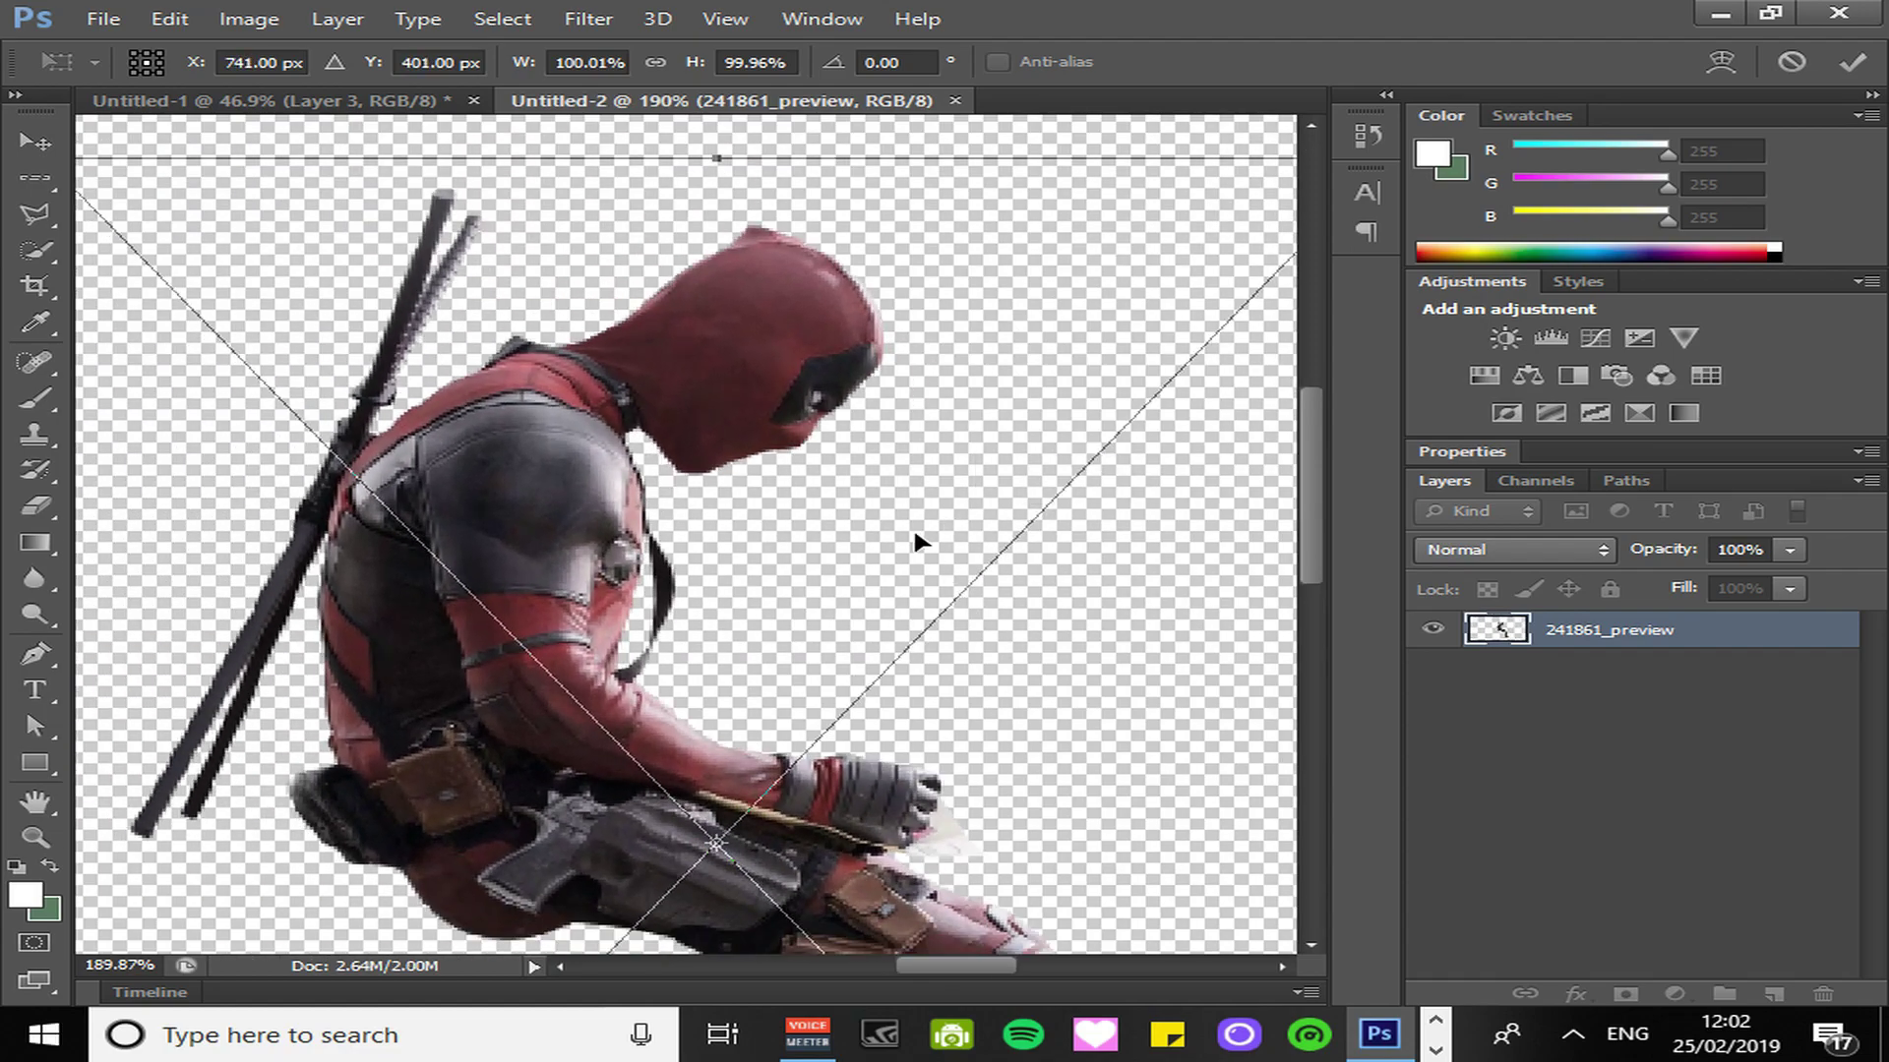
key("Return")
key("b")
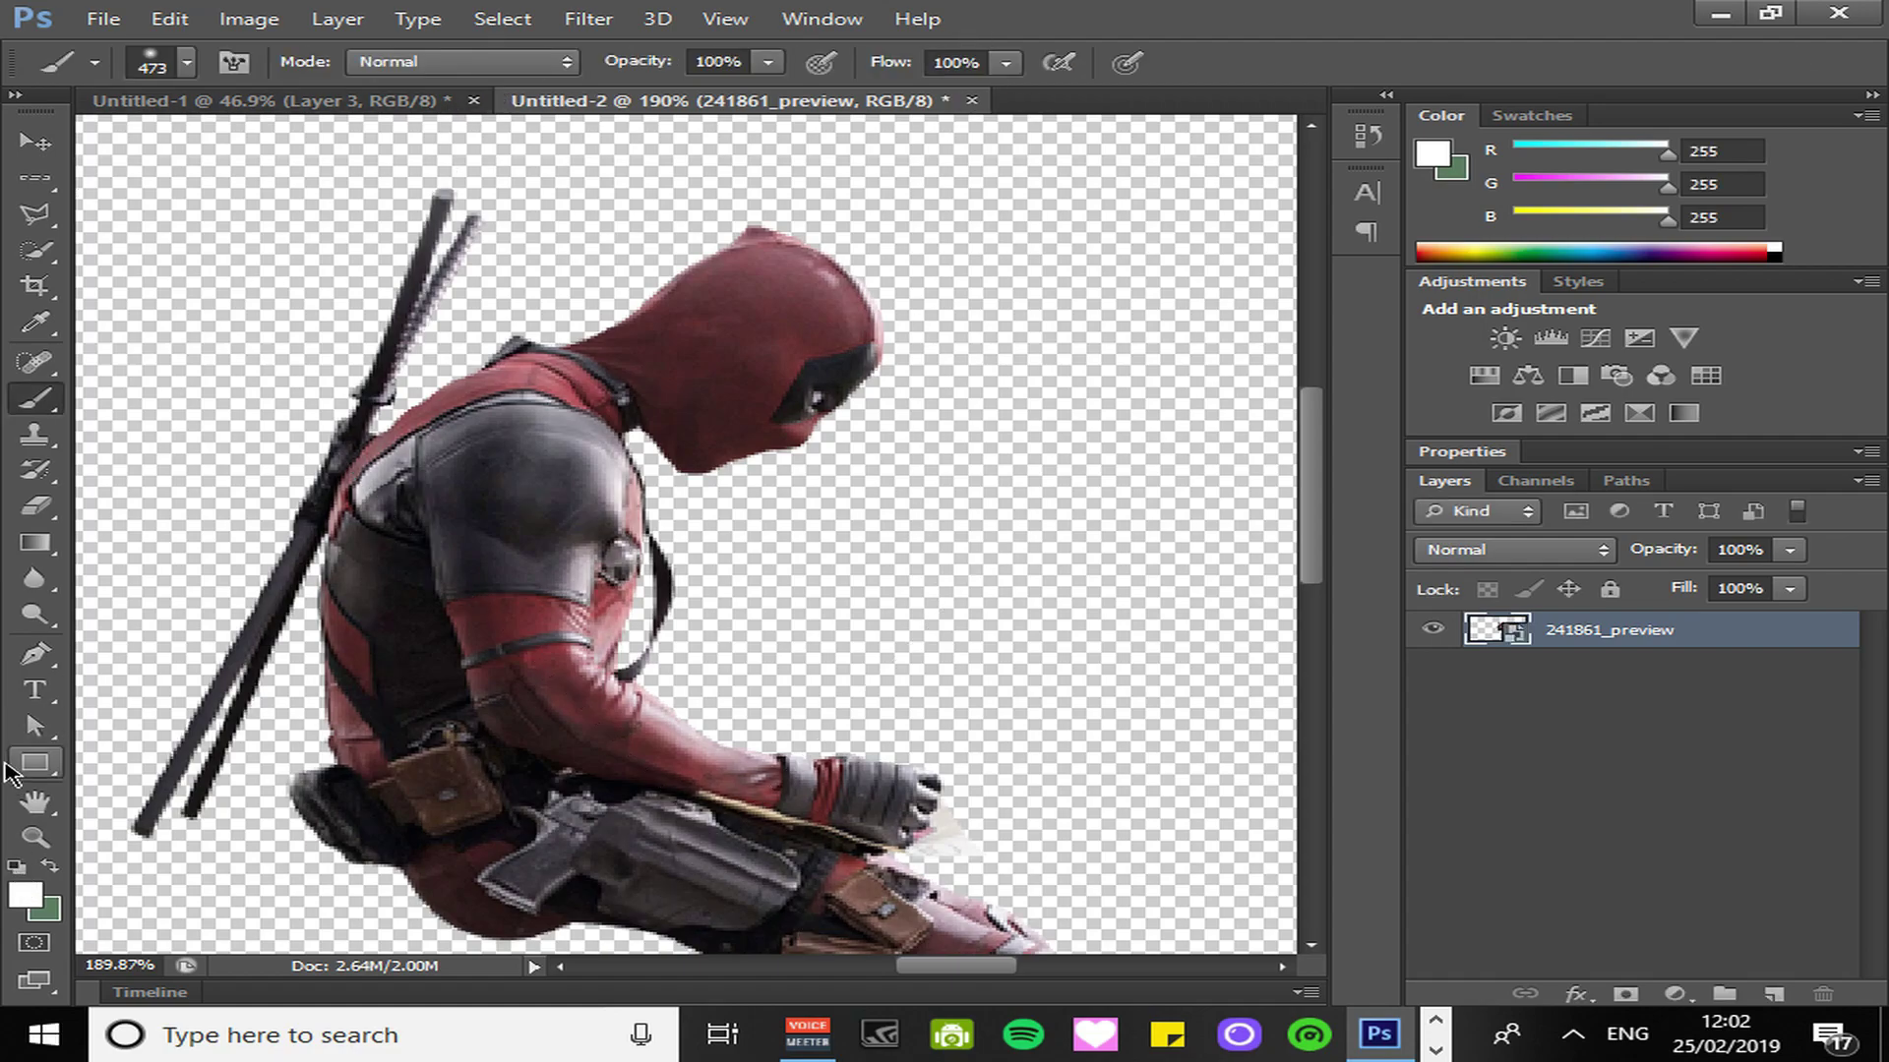
Trace a closed Pen path from the neck edge over the hood and back around Deadpool's head.
left_click(47, 659)
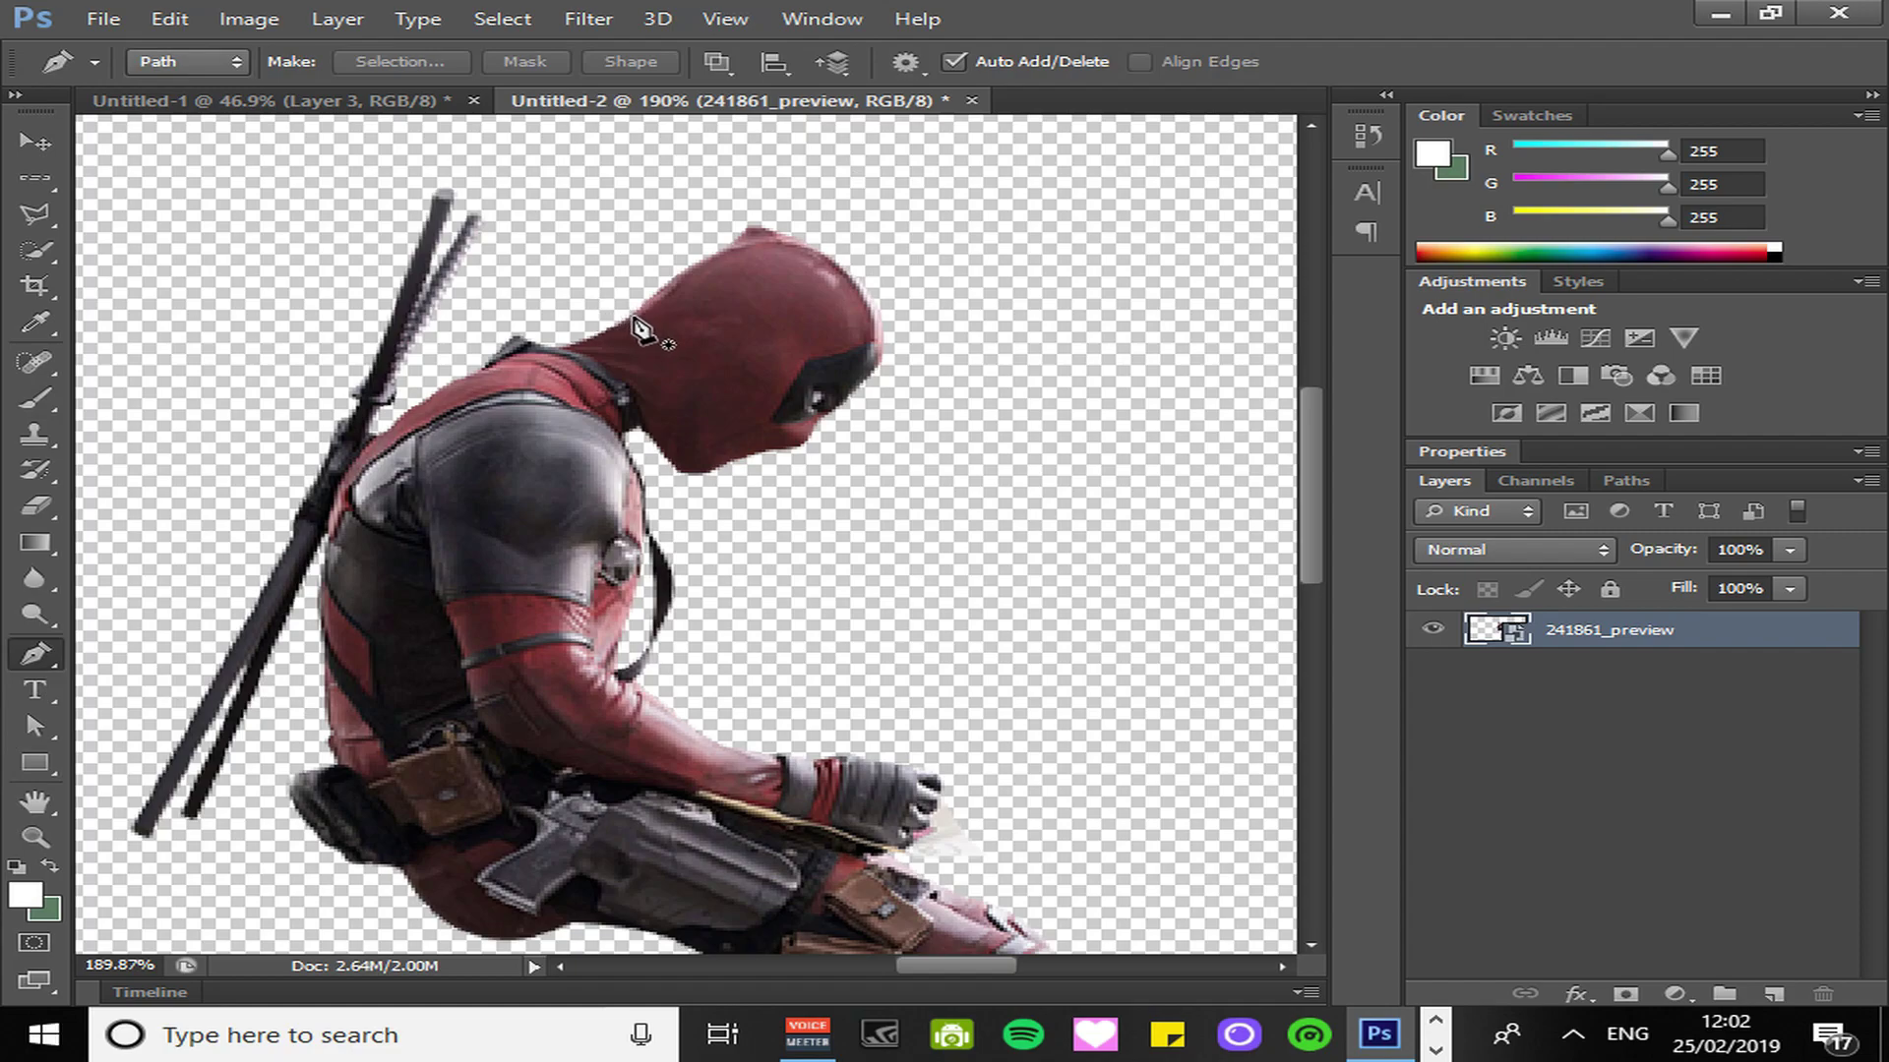
left_click(562, 349)
left_click(584, 373)
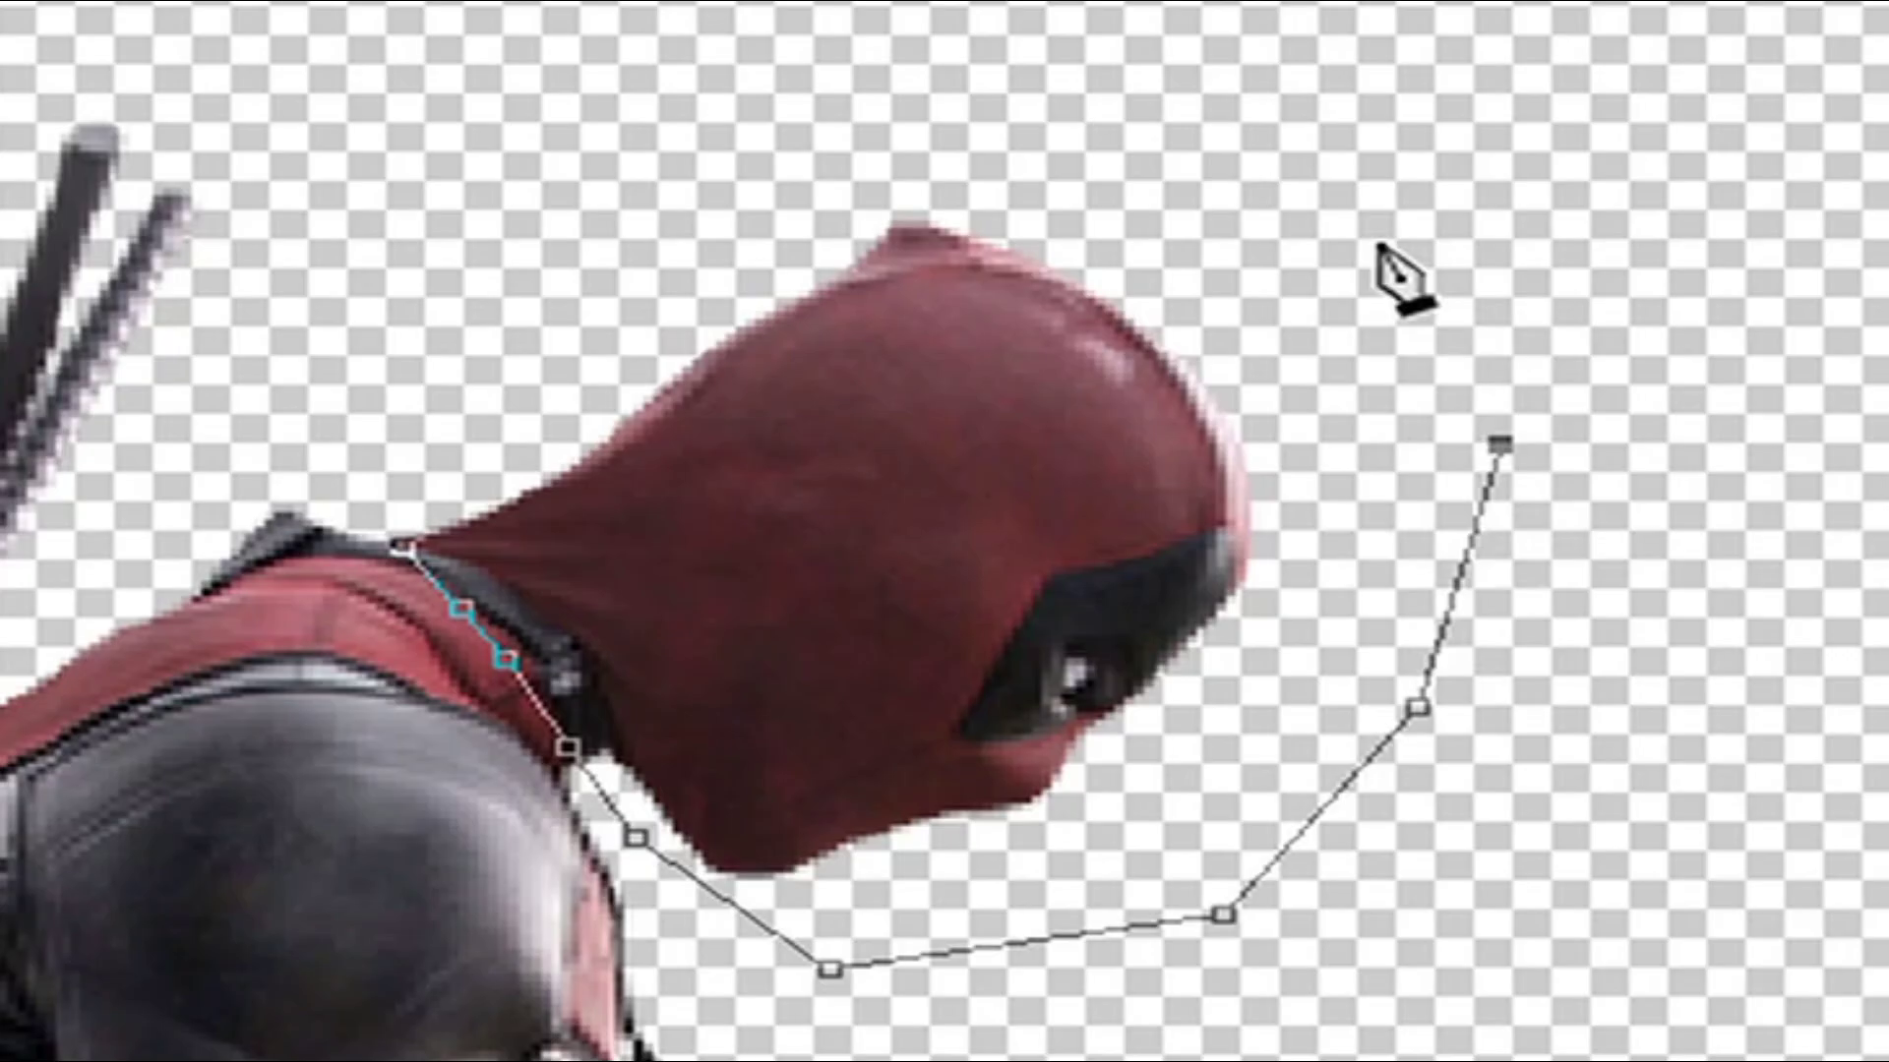
left_click(931, 233)
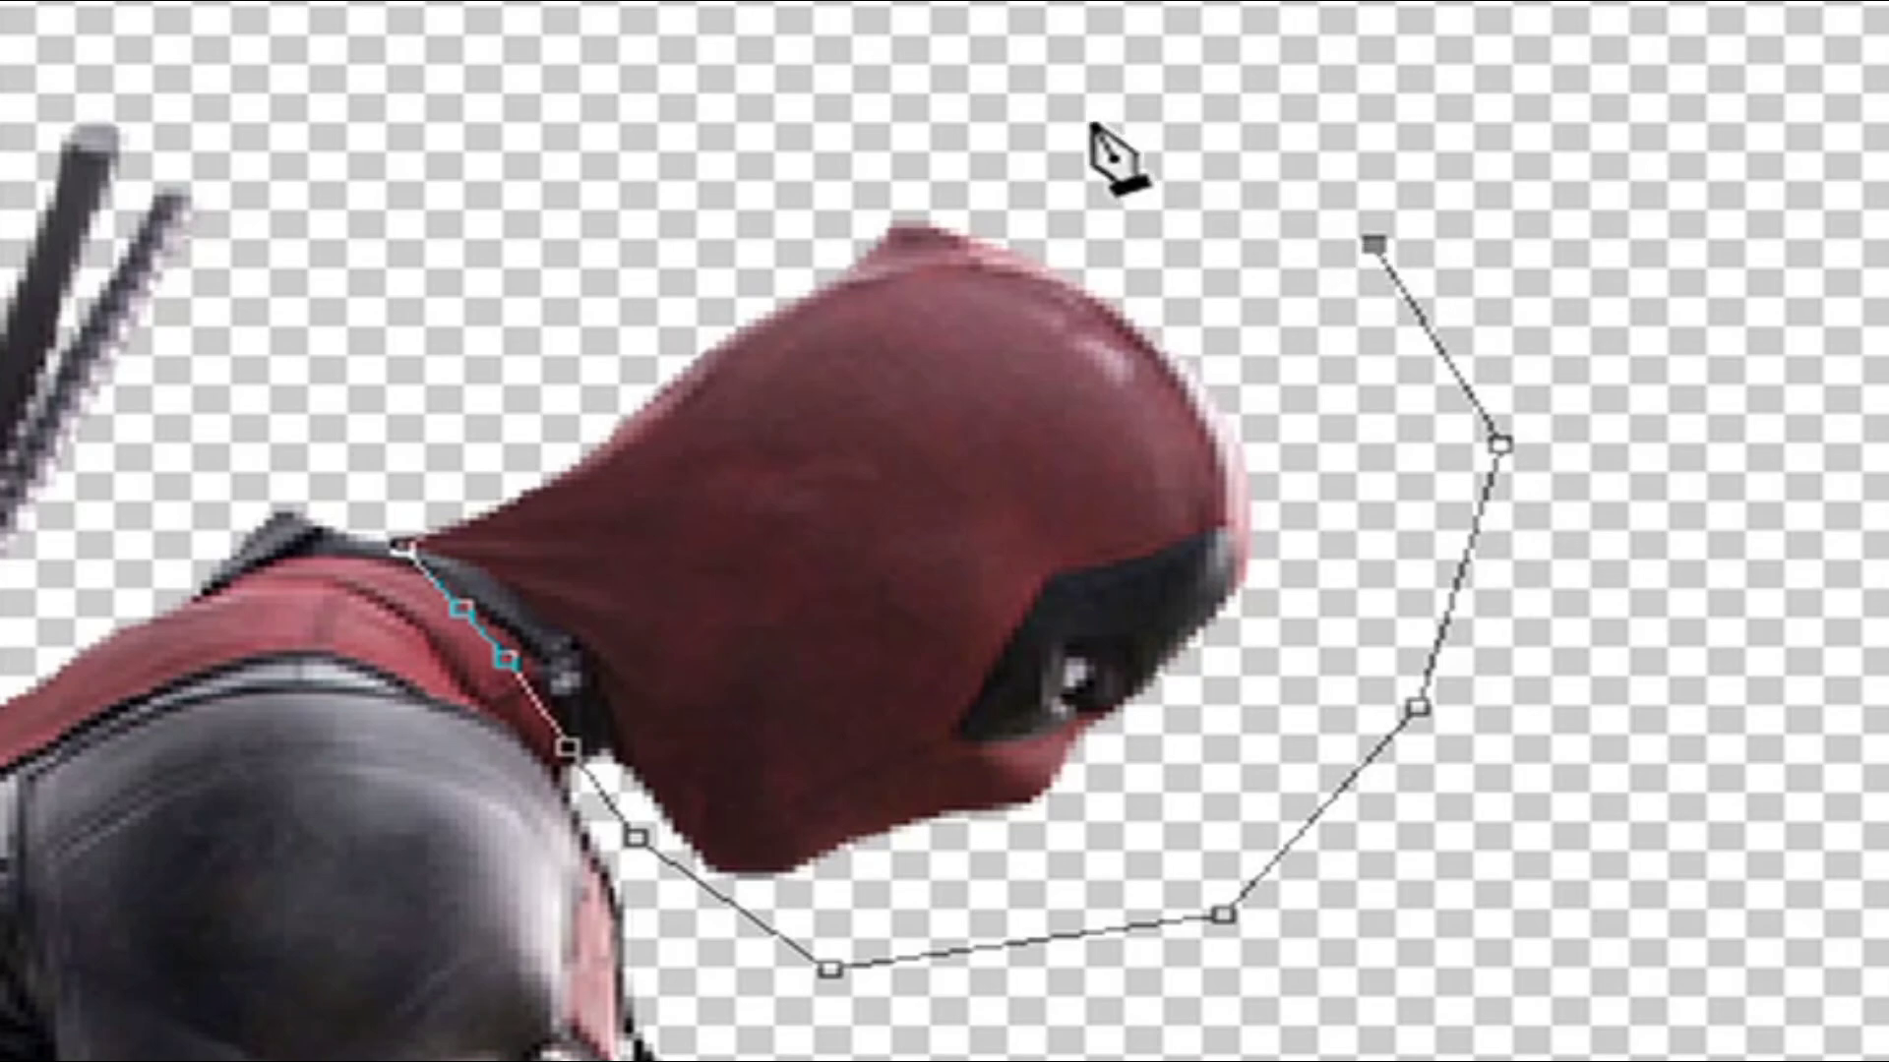
left_click(607, 175)
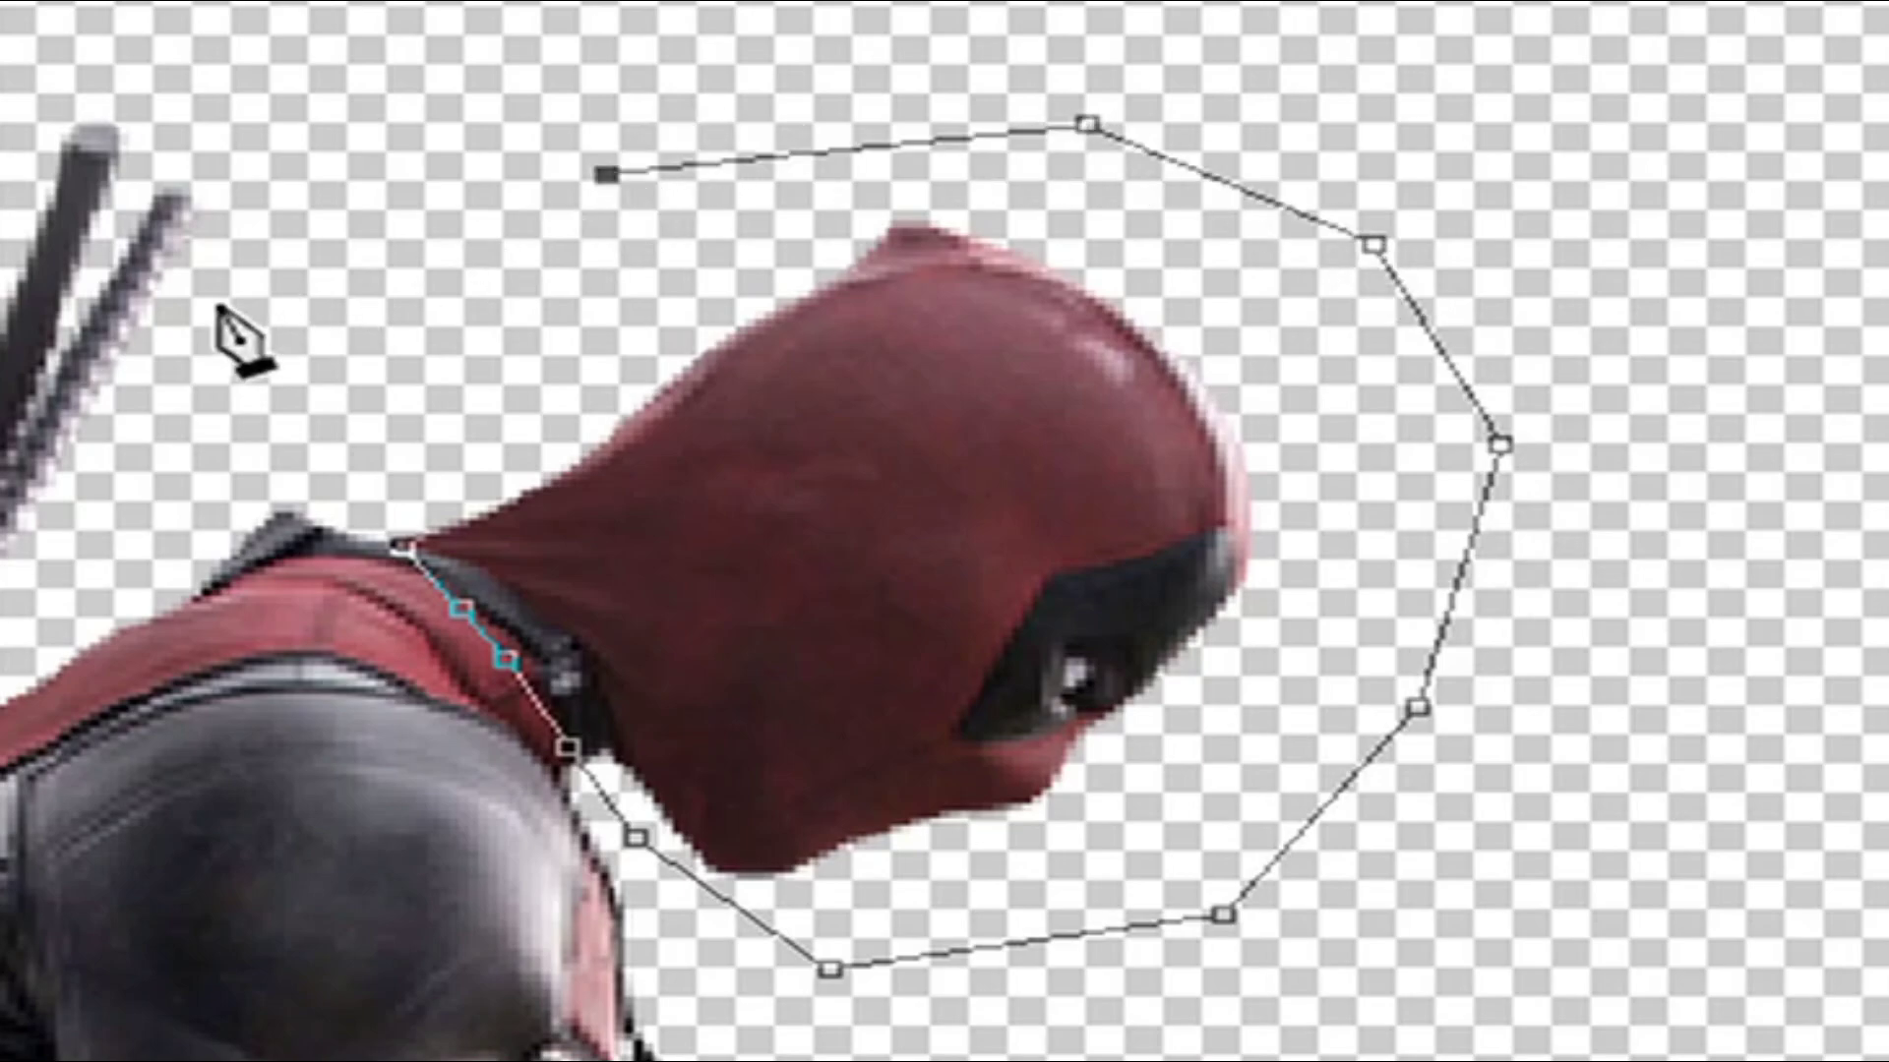
left_click(408, 398)
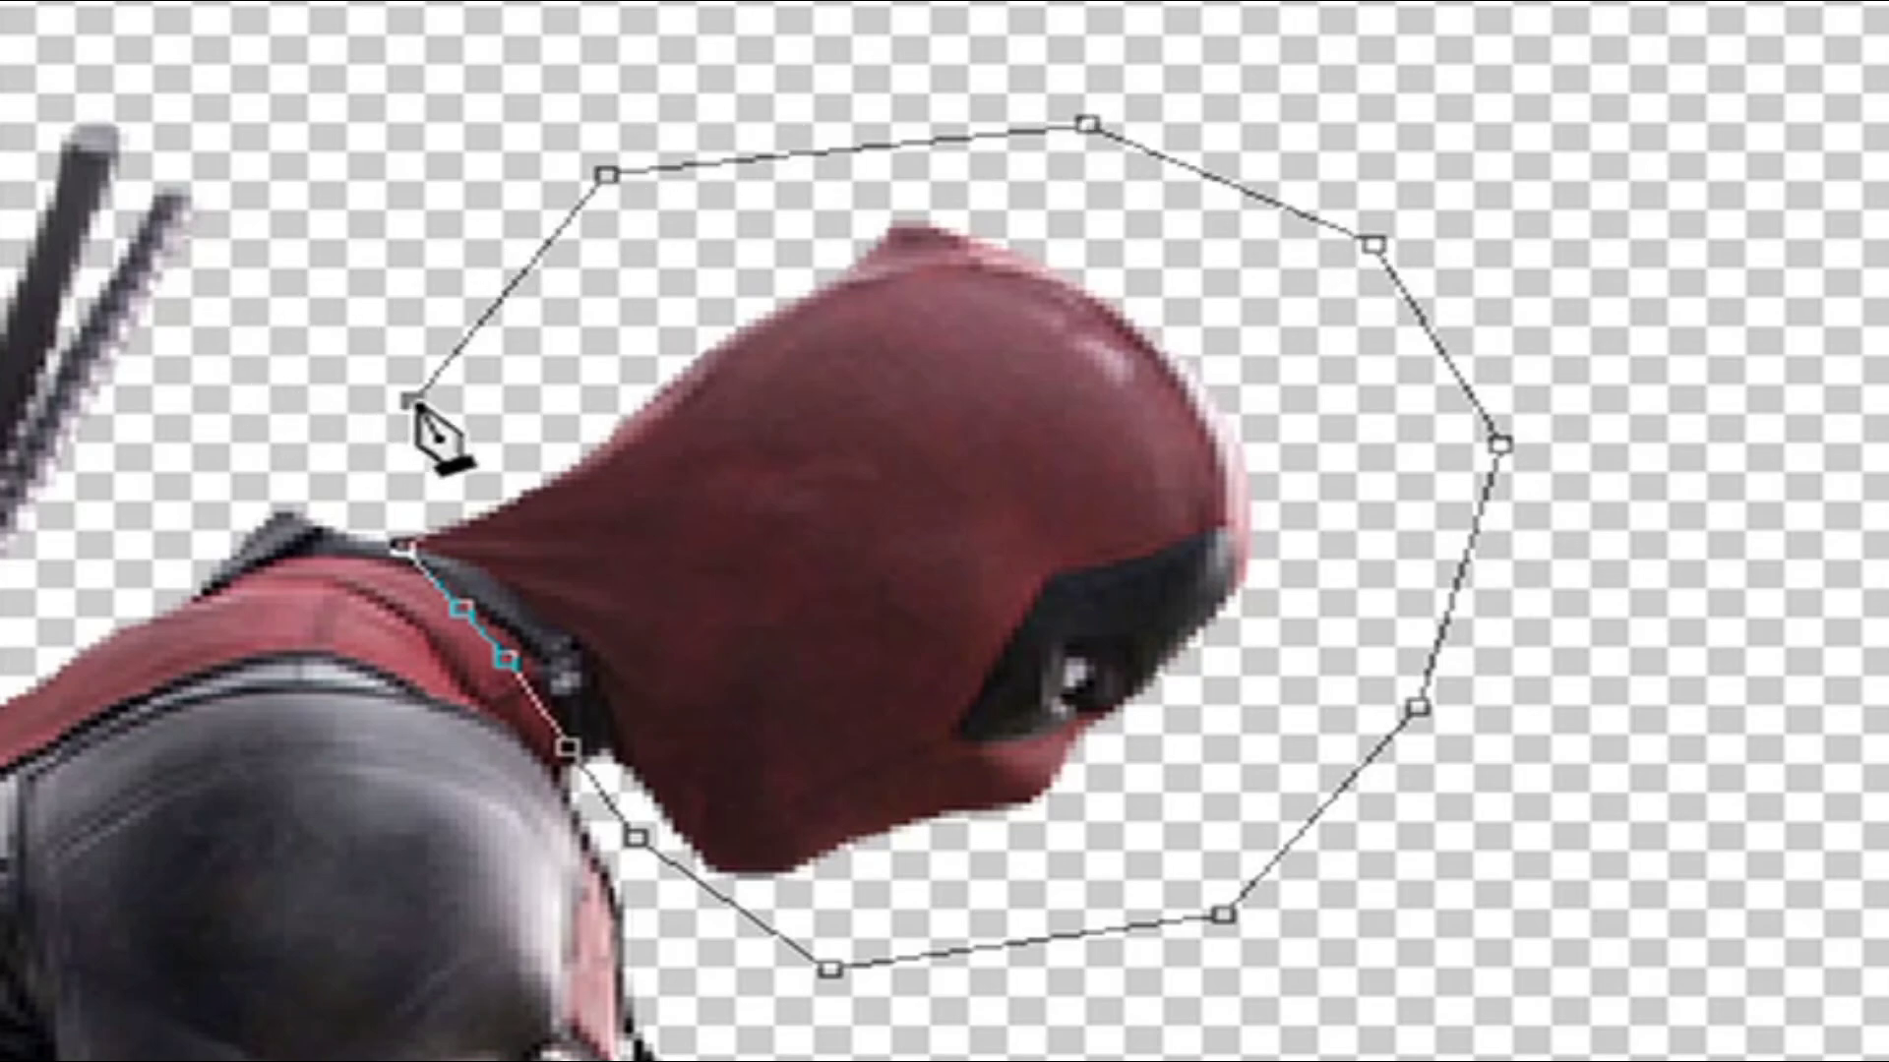
left_click(408, 468)
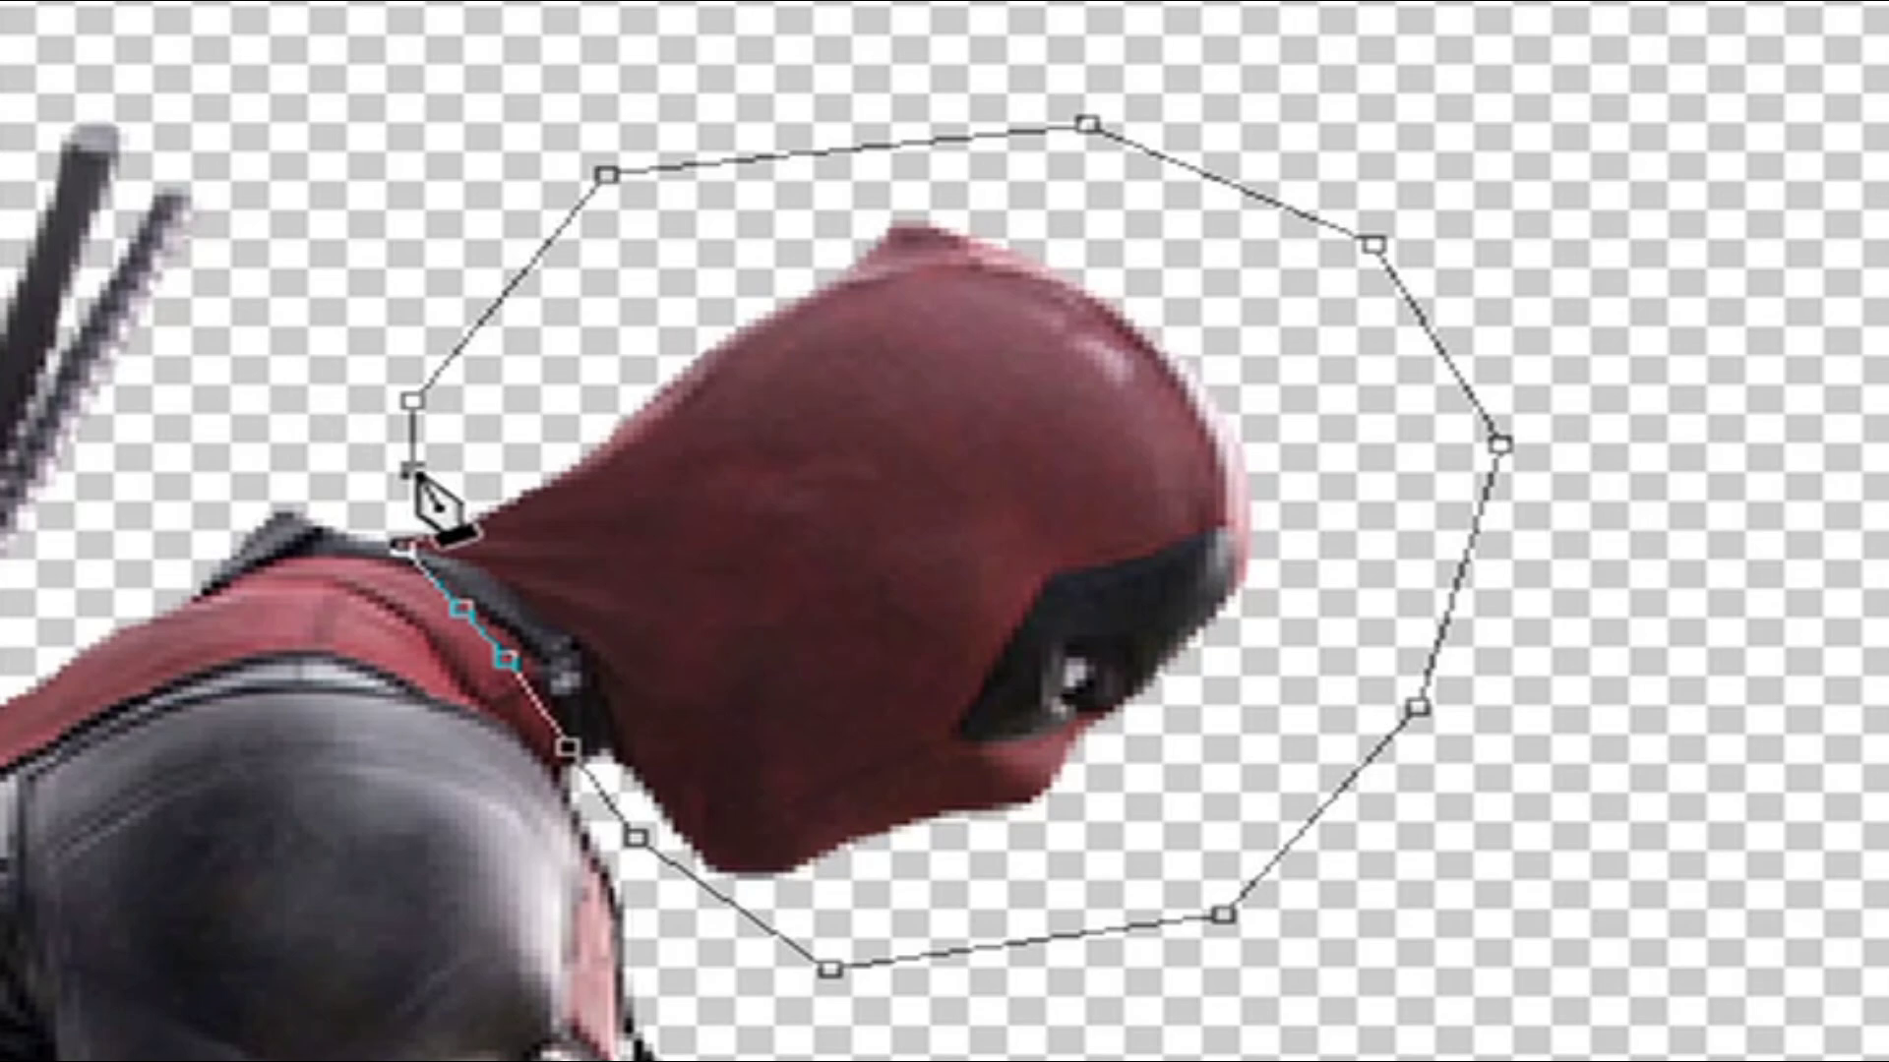
left_click(403, 542)
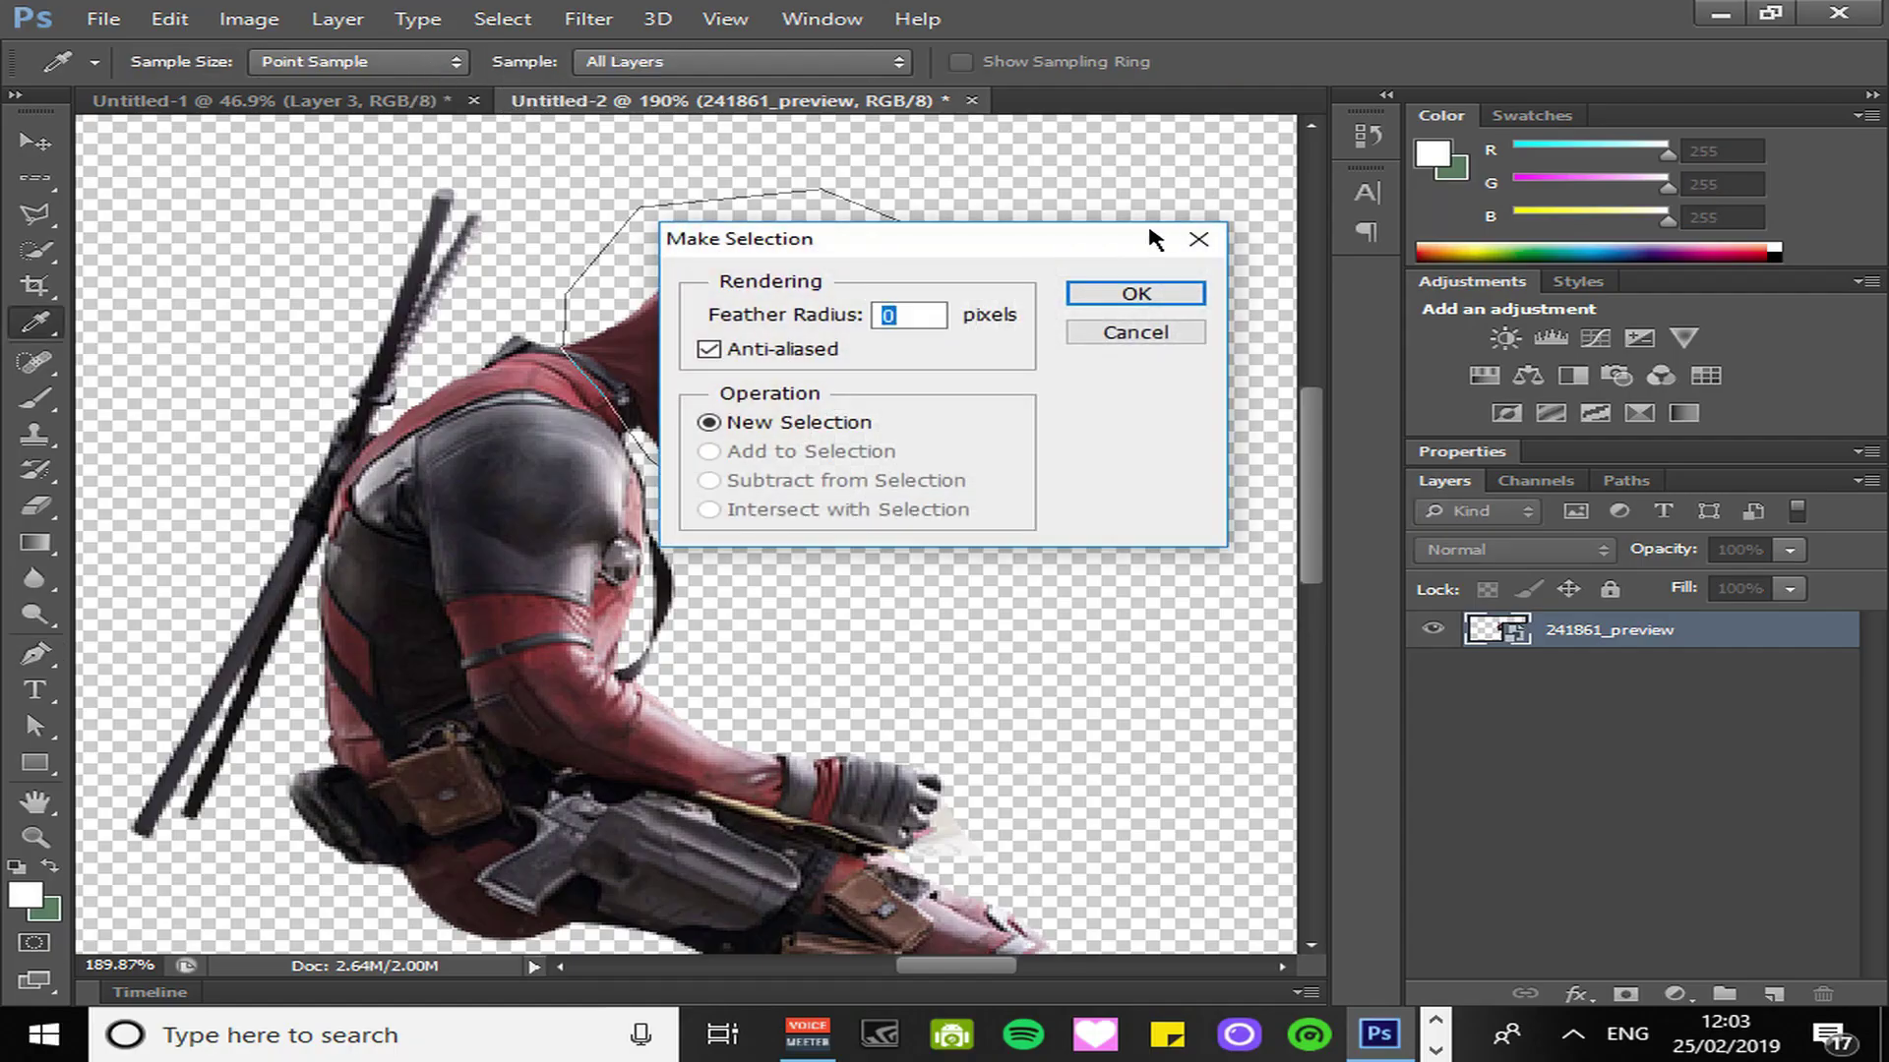
Turn the path into a selection, rasterize the 241861_preview layer, and erase the face and hood.
left_click(1131, 295)
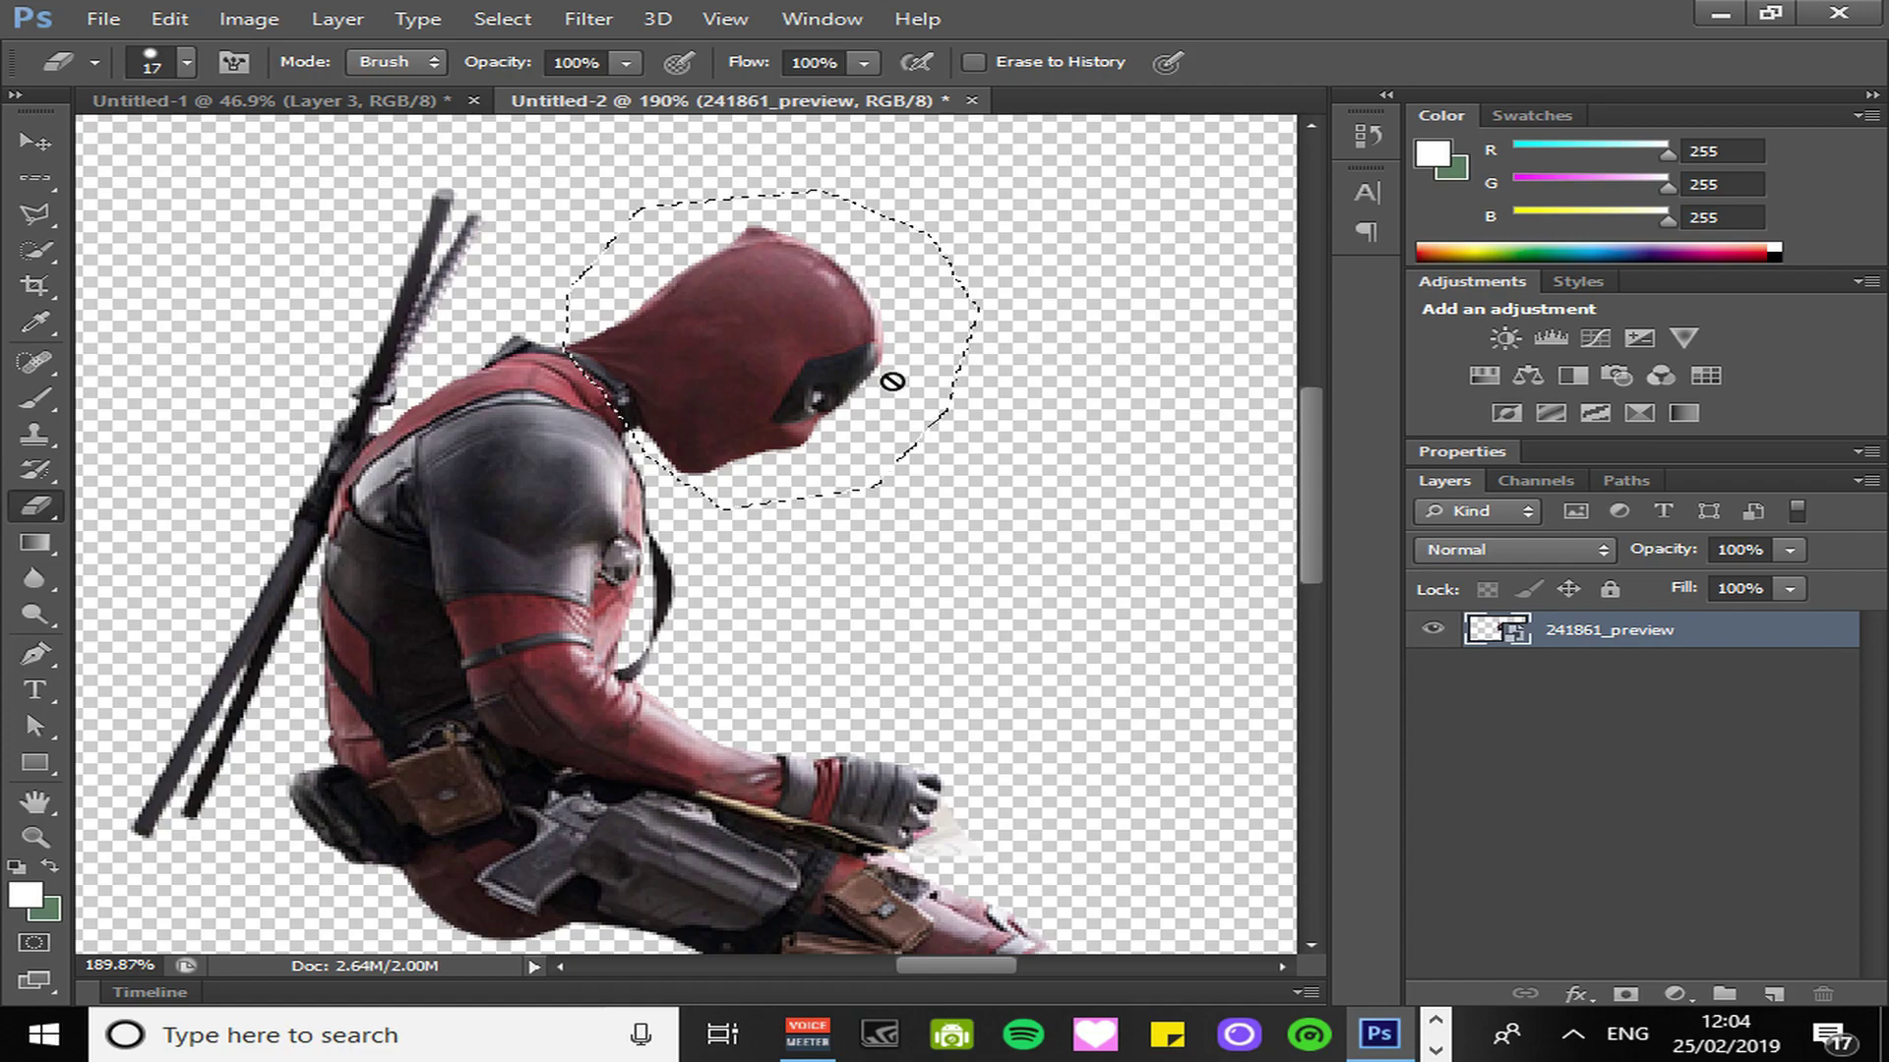
left_click(805, 419)
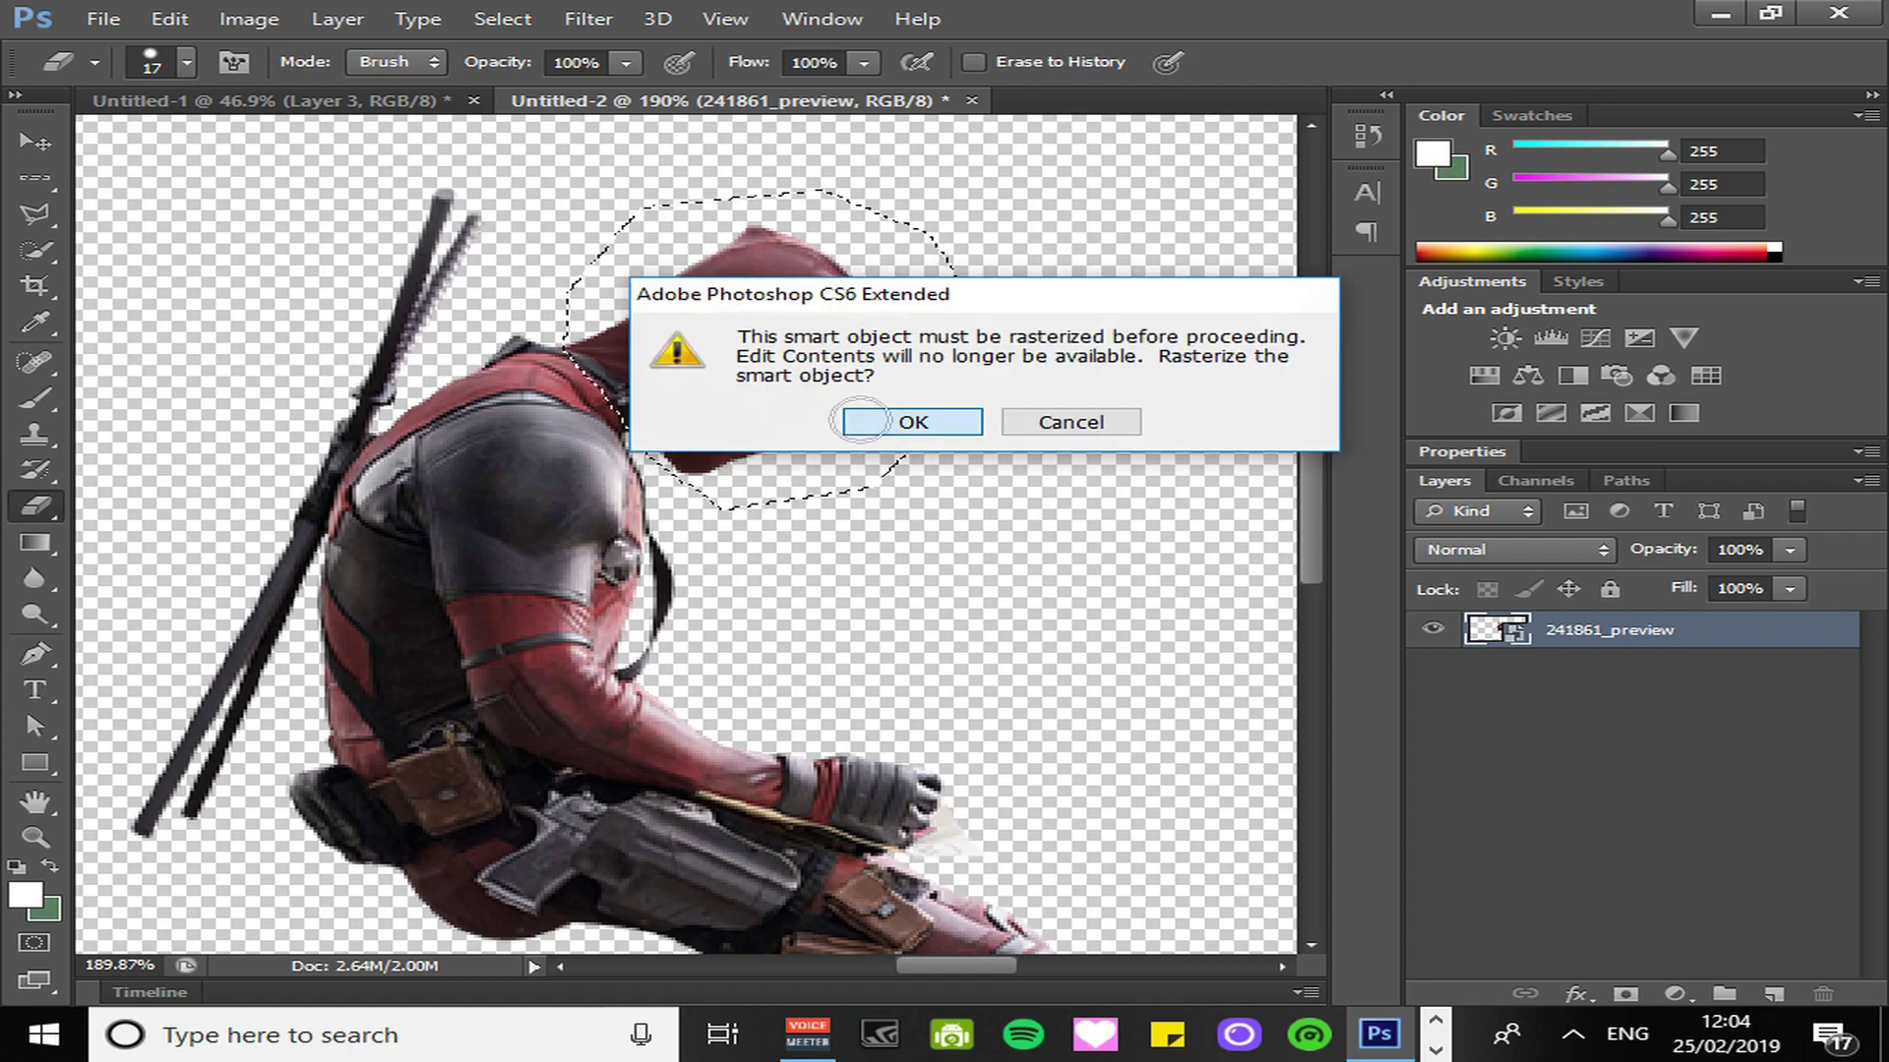
left_click(864, 424)
mouse_move(855, 418)
left_mouse_down()
mouse_move(787, 393)
mouse_move(728, 414)
mouse_move(824, 360)
mouse_move(748, 432)
mouse_move(969, 285)
mouse_move(504, 327)
left_mouse_up()
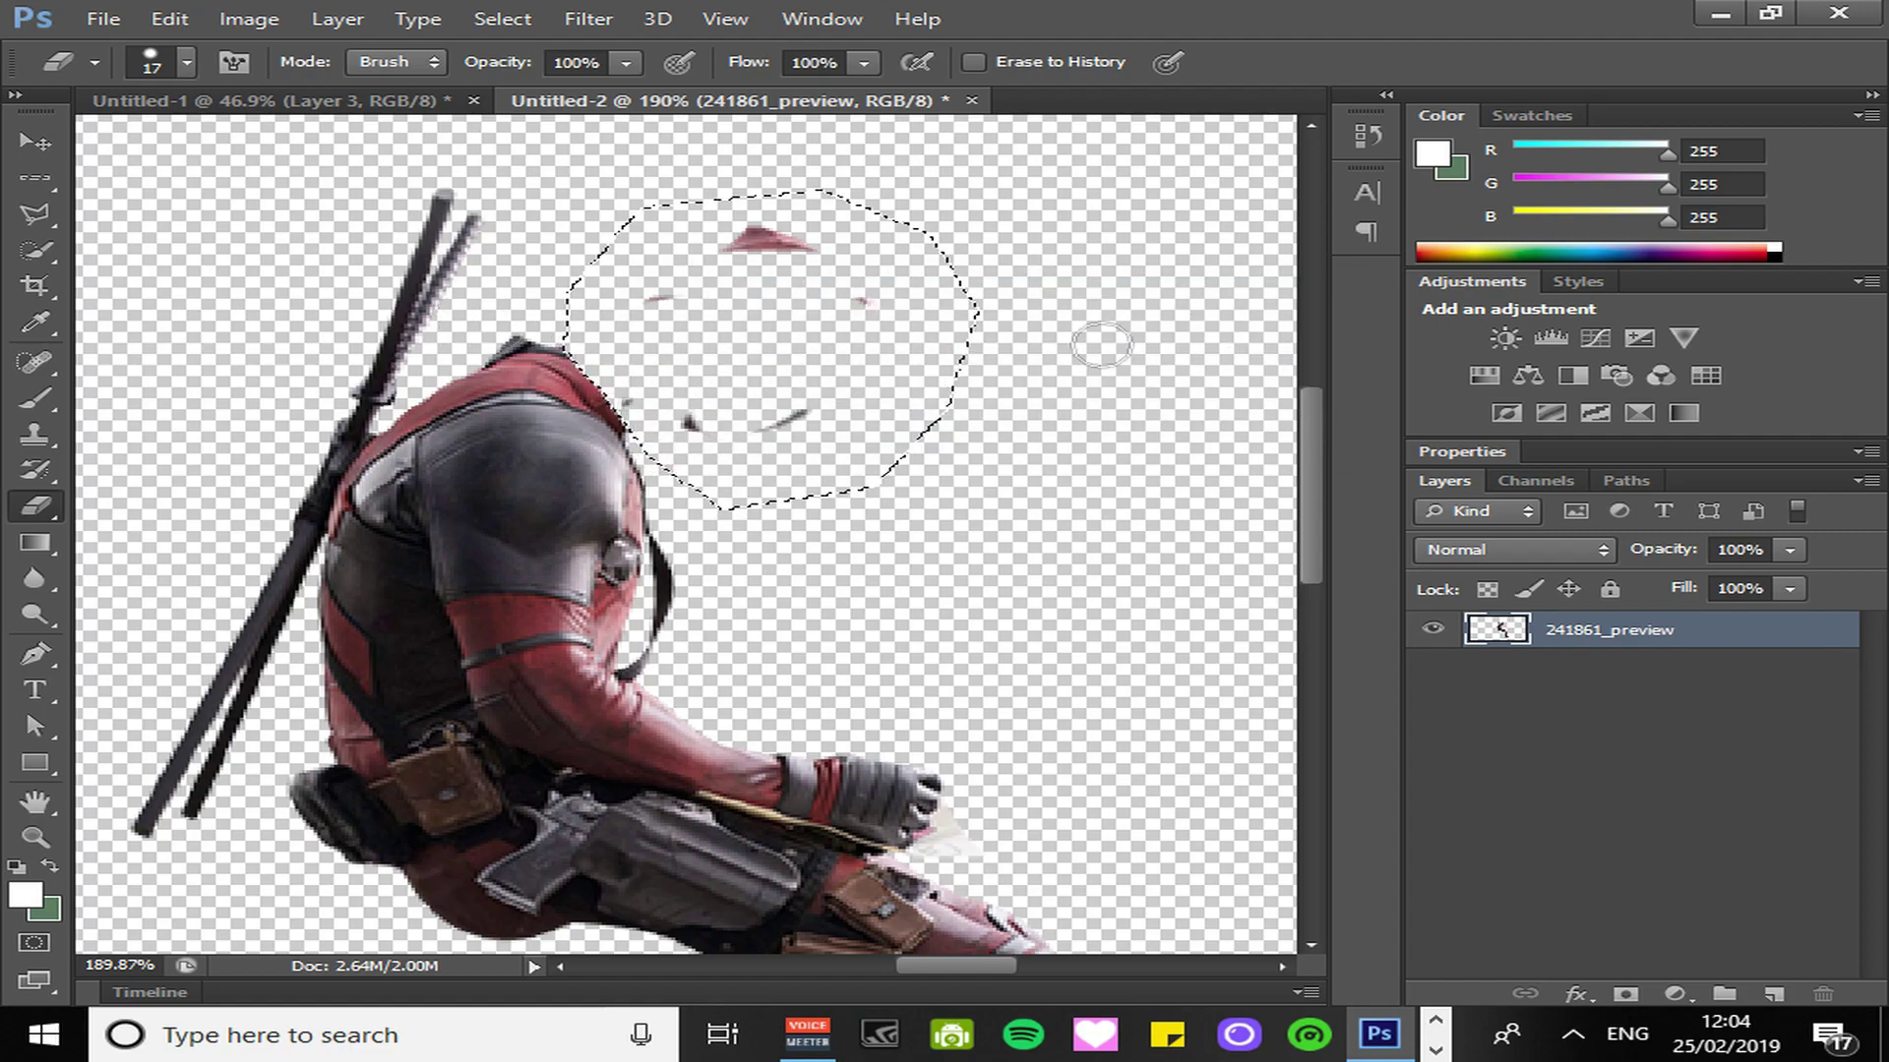
left_click_drag(1104, 345, 768, 241)
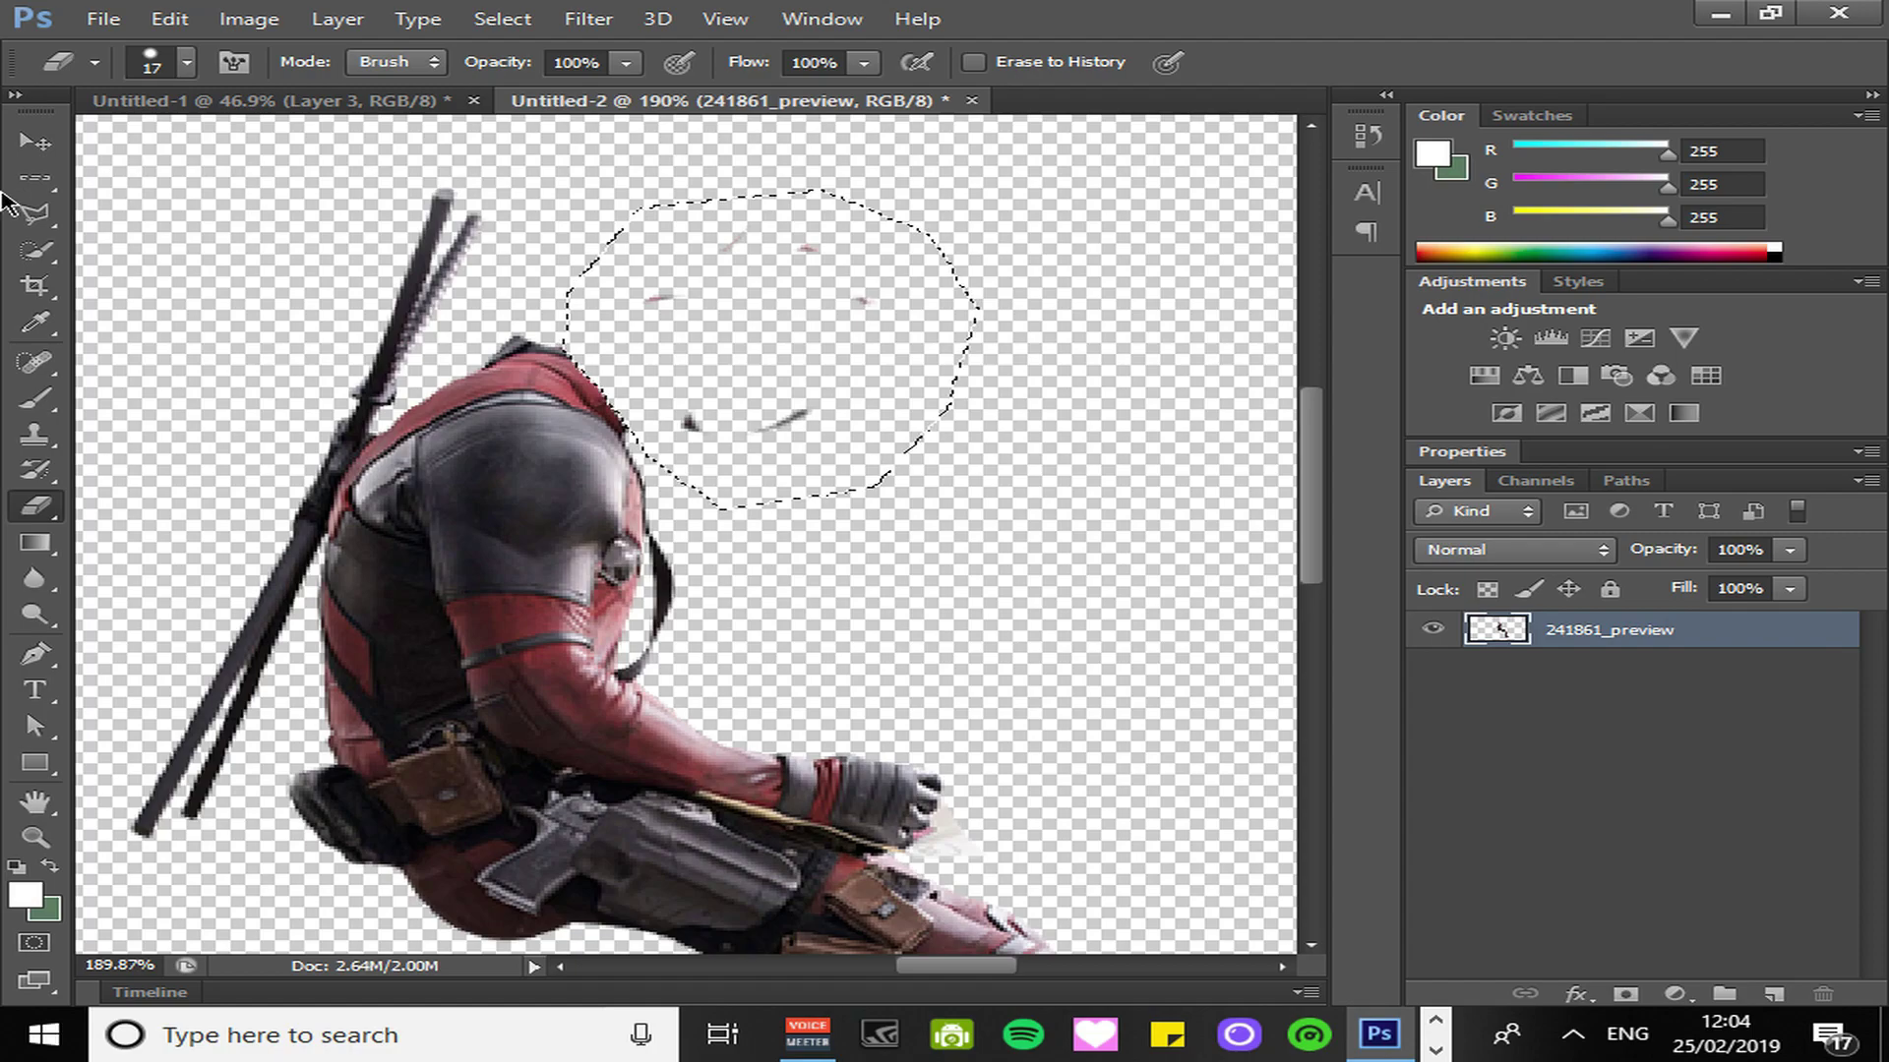
left_click_drag(823, 433, 657, 434)
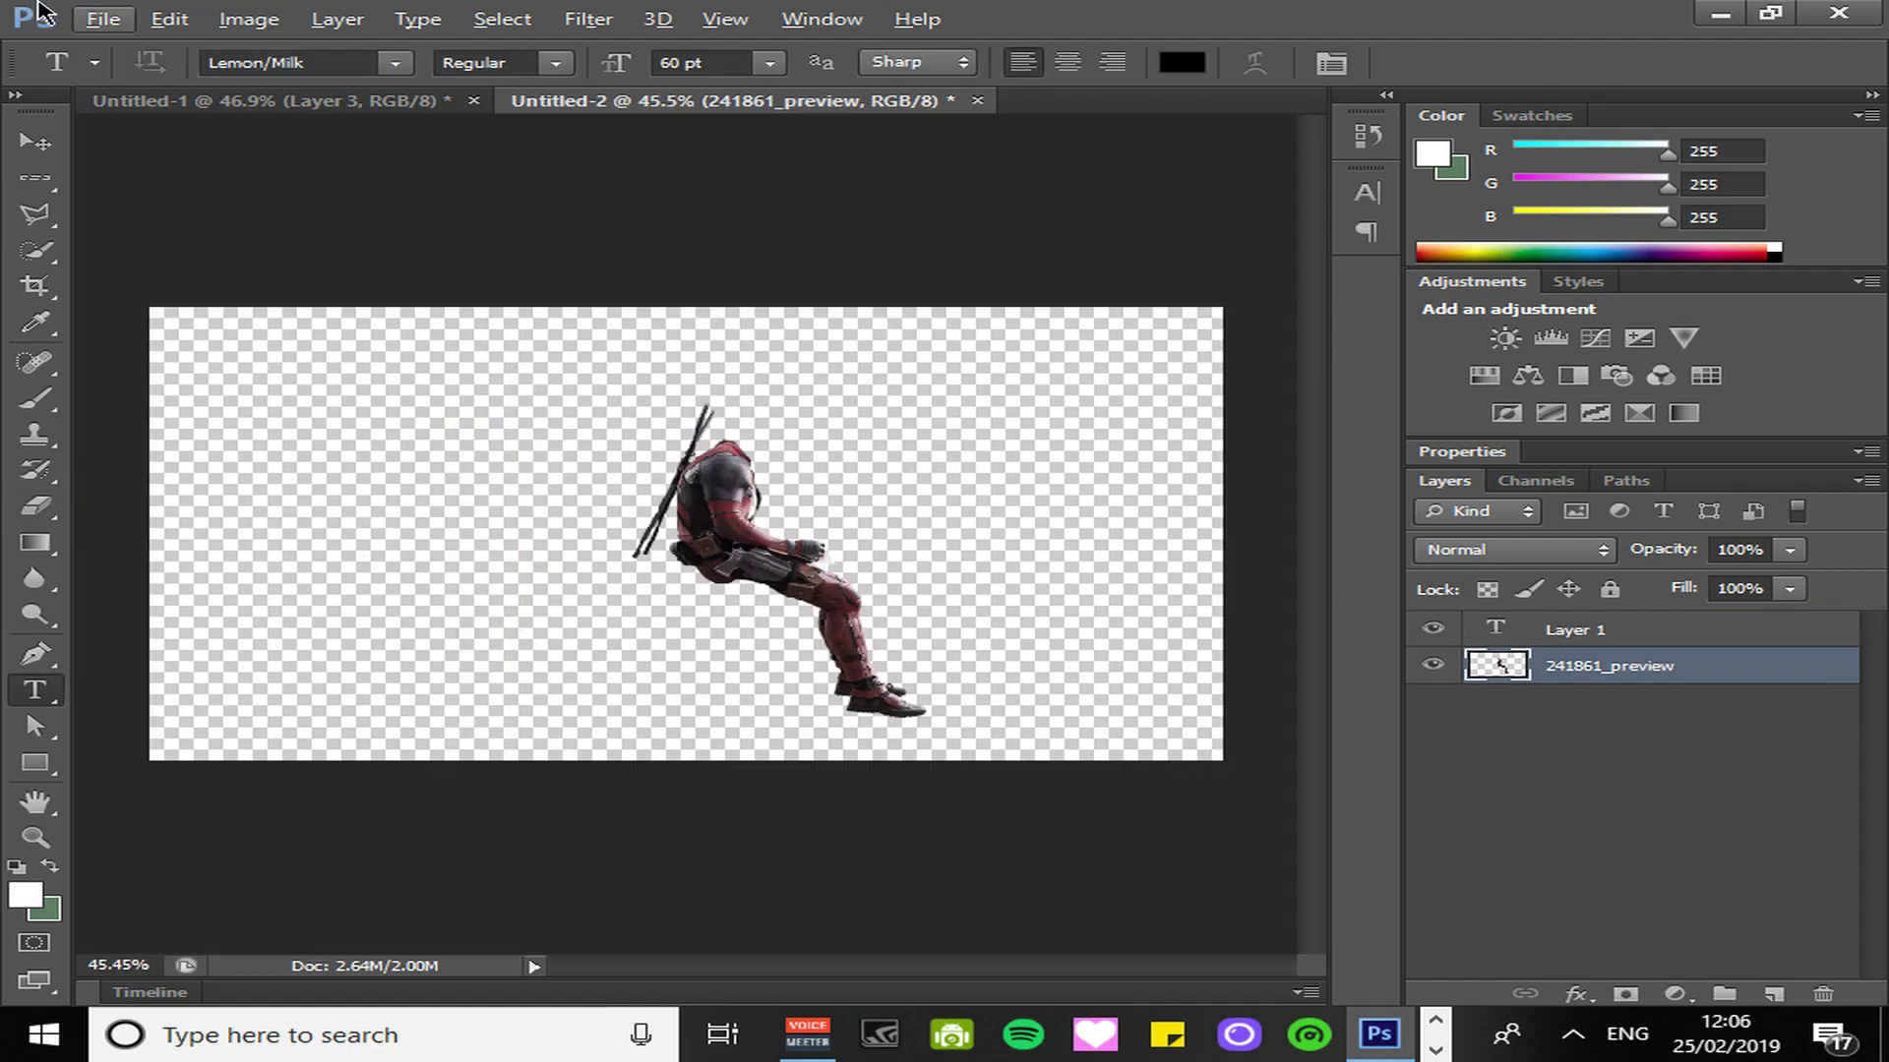
Save the headless Deadpool image in PNG format to Saved Pictures.
left_click(126, 20)
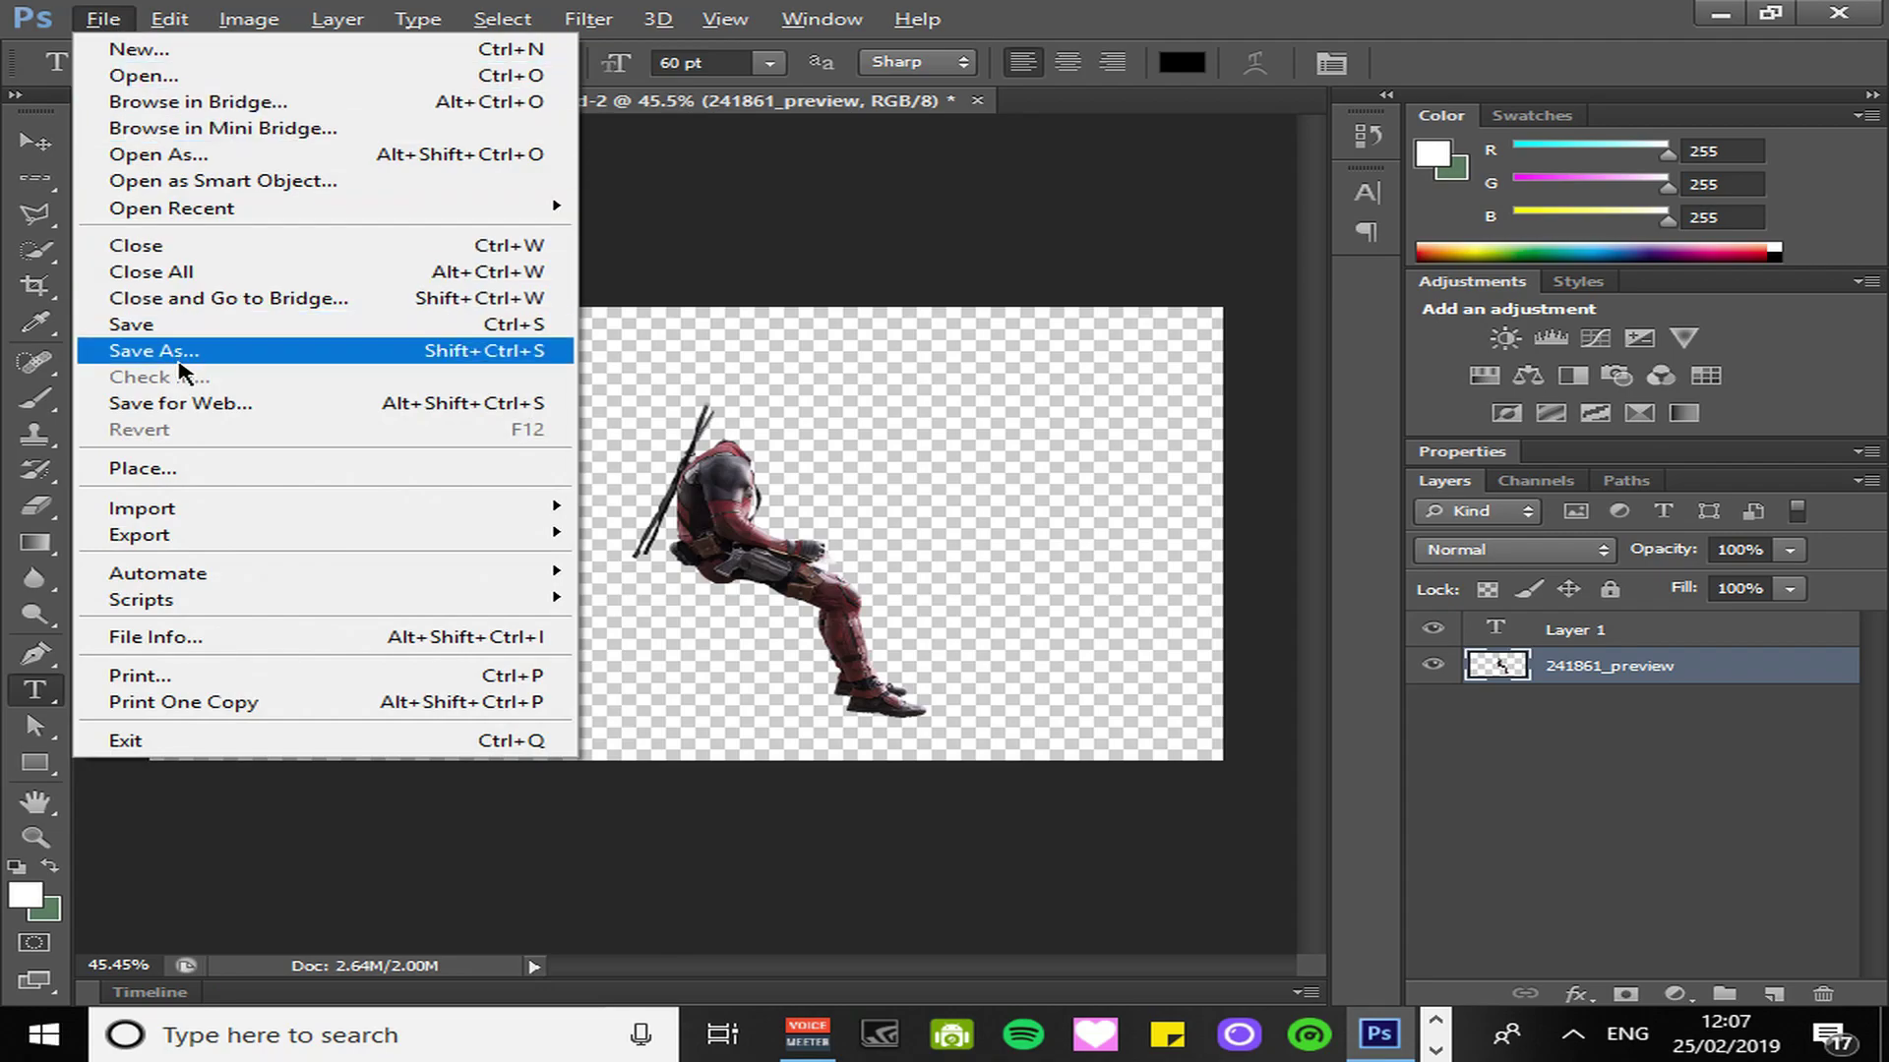
left_click(180, 353)
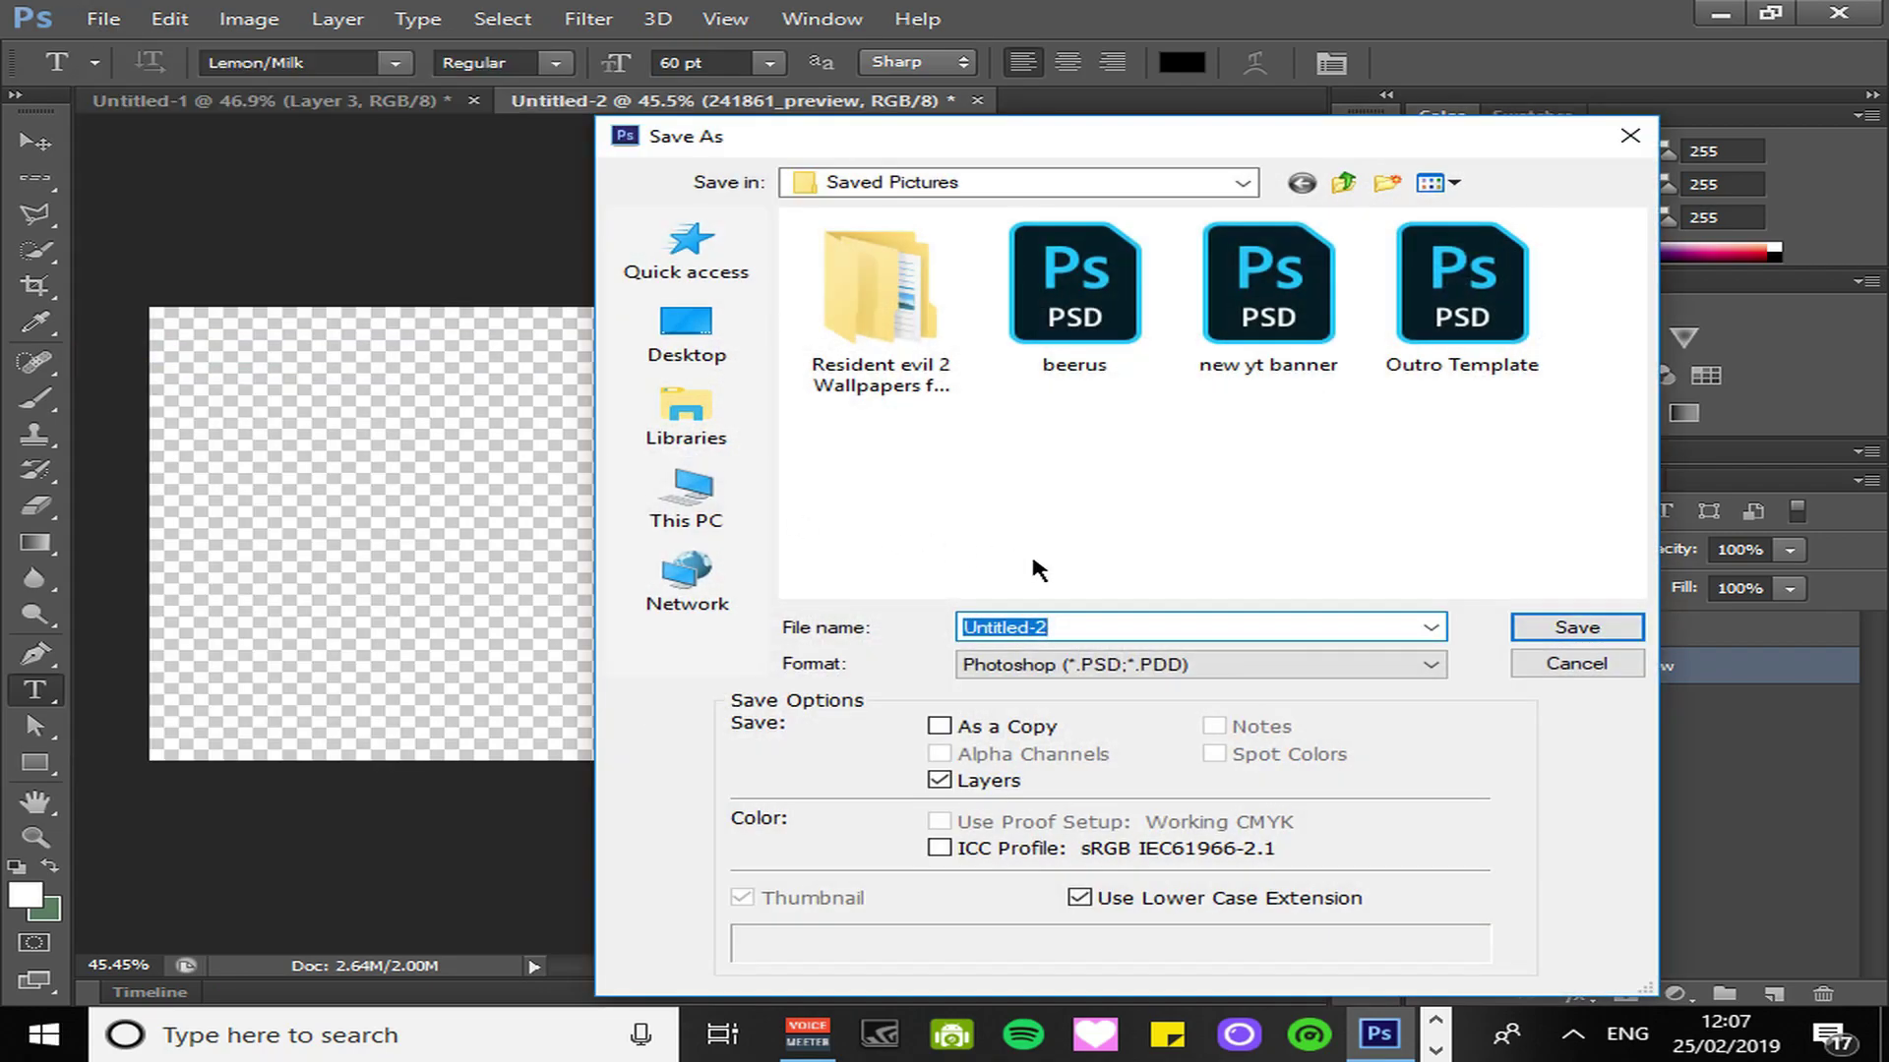
left_click(1087, 665)
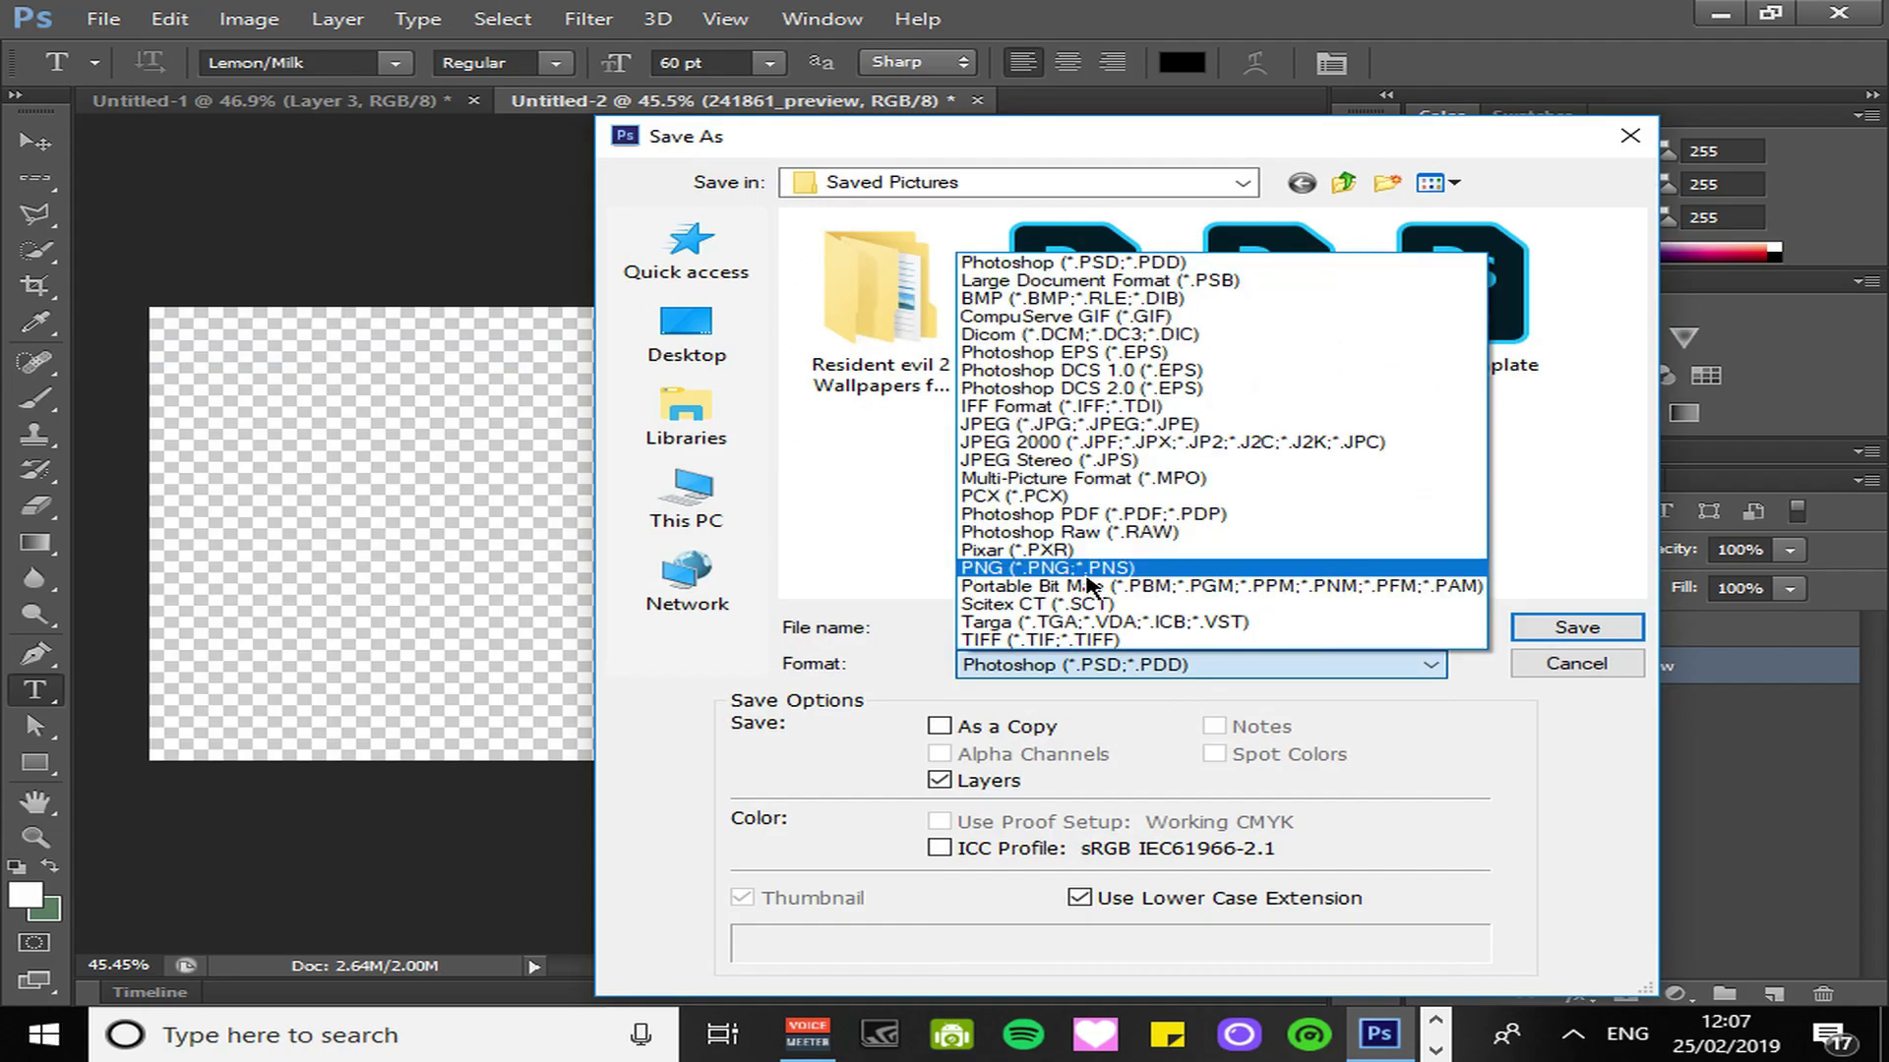
left_click(1090, 569)
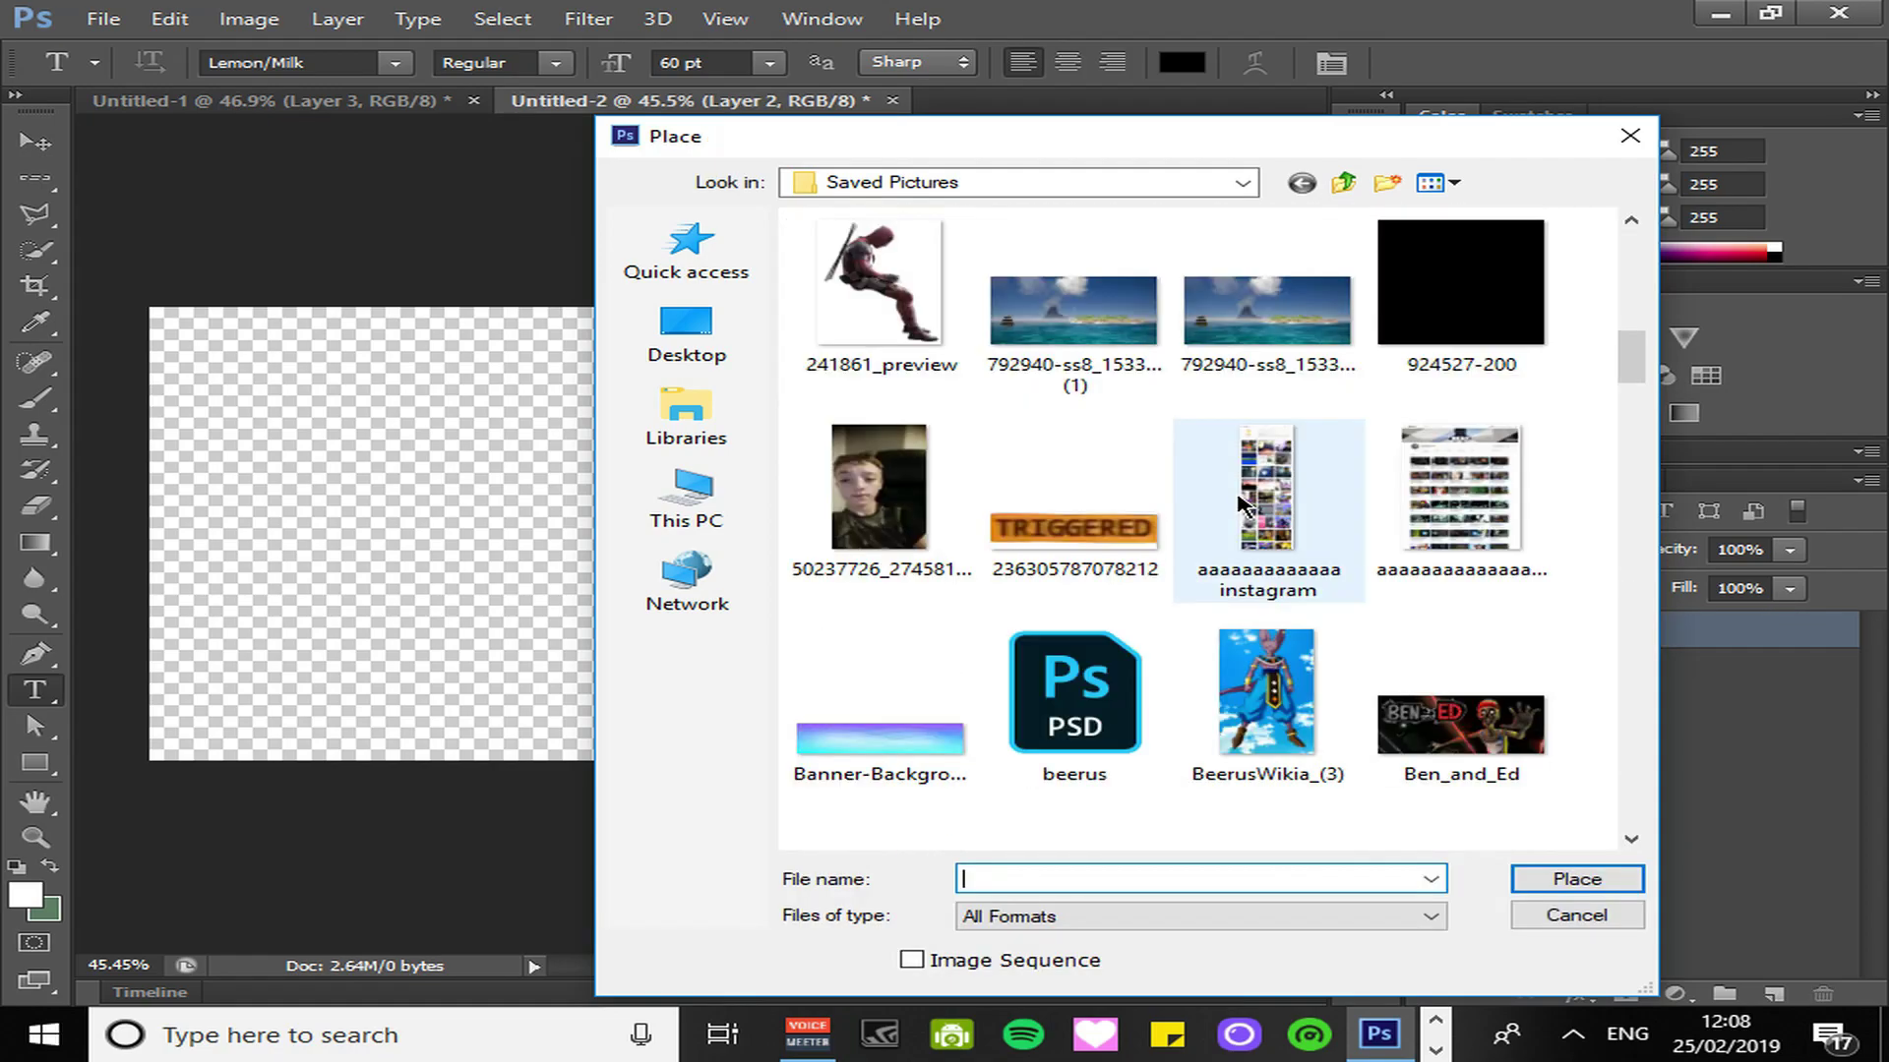
scroll(1242, 503, "up", 3)
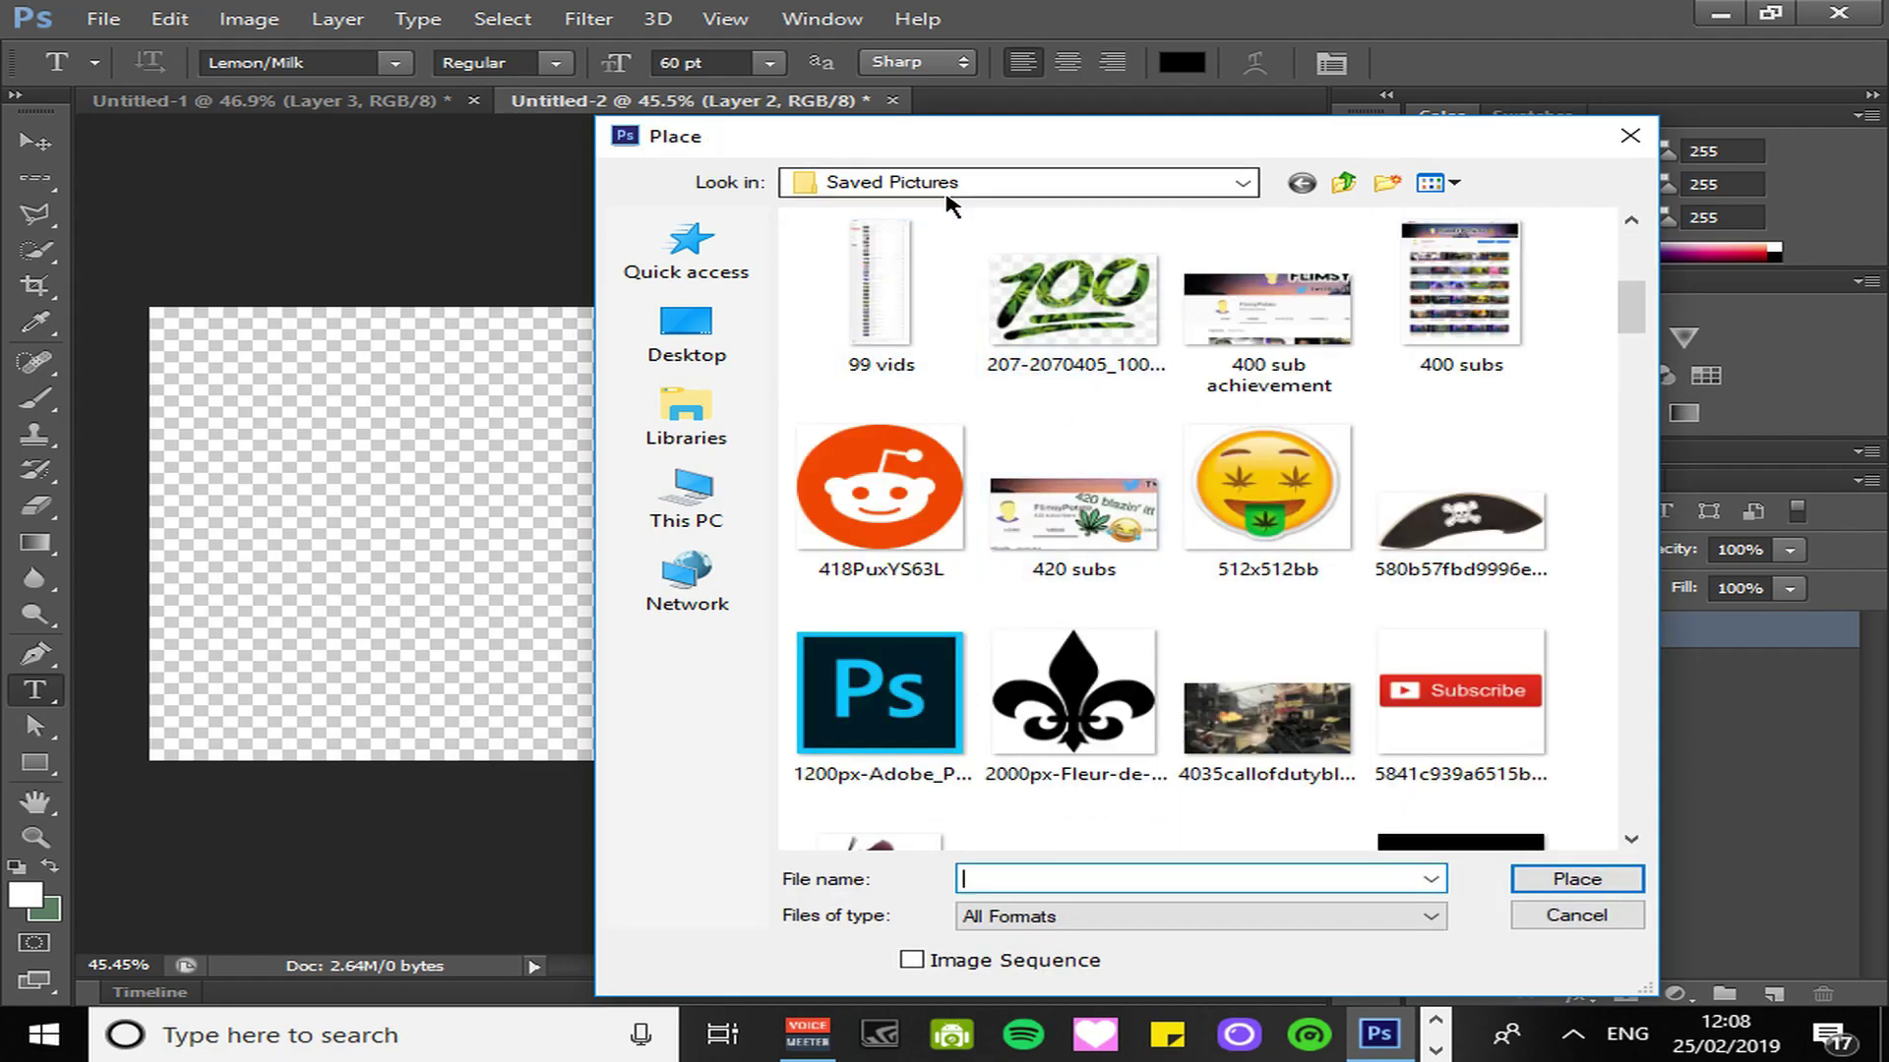
Place the photo 2019-02-05_15-08-58 into Untitled-2.
scroll(1313, 494, "down", 15)
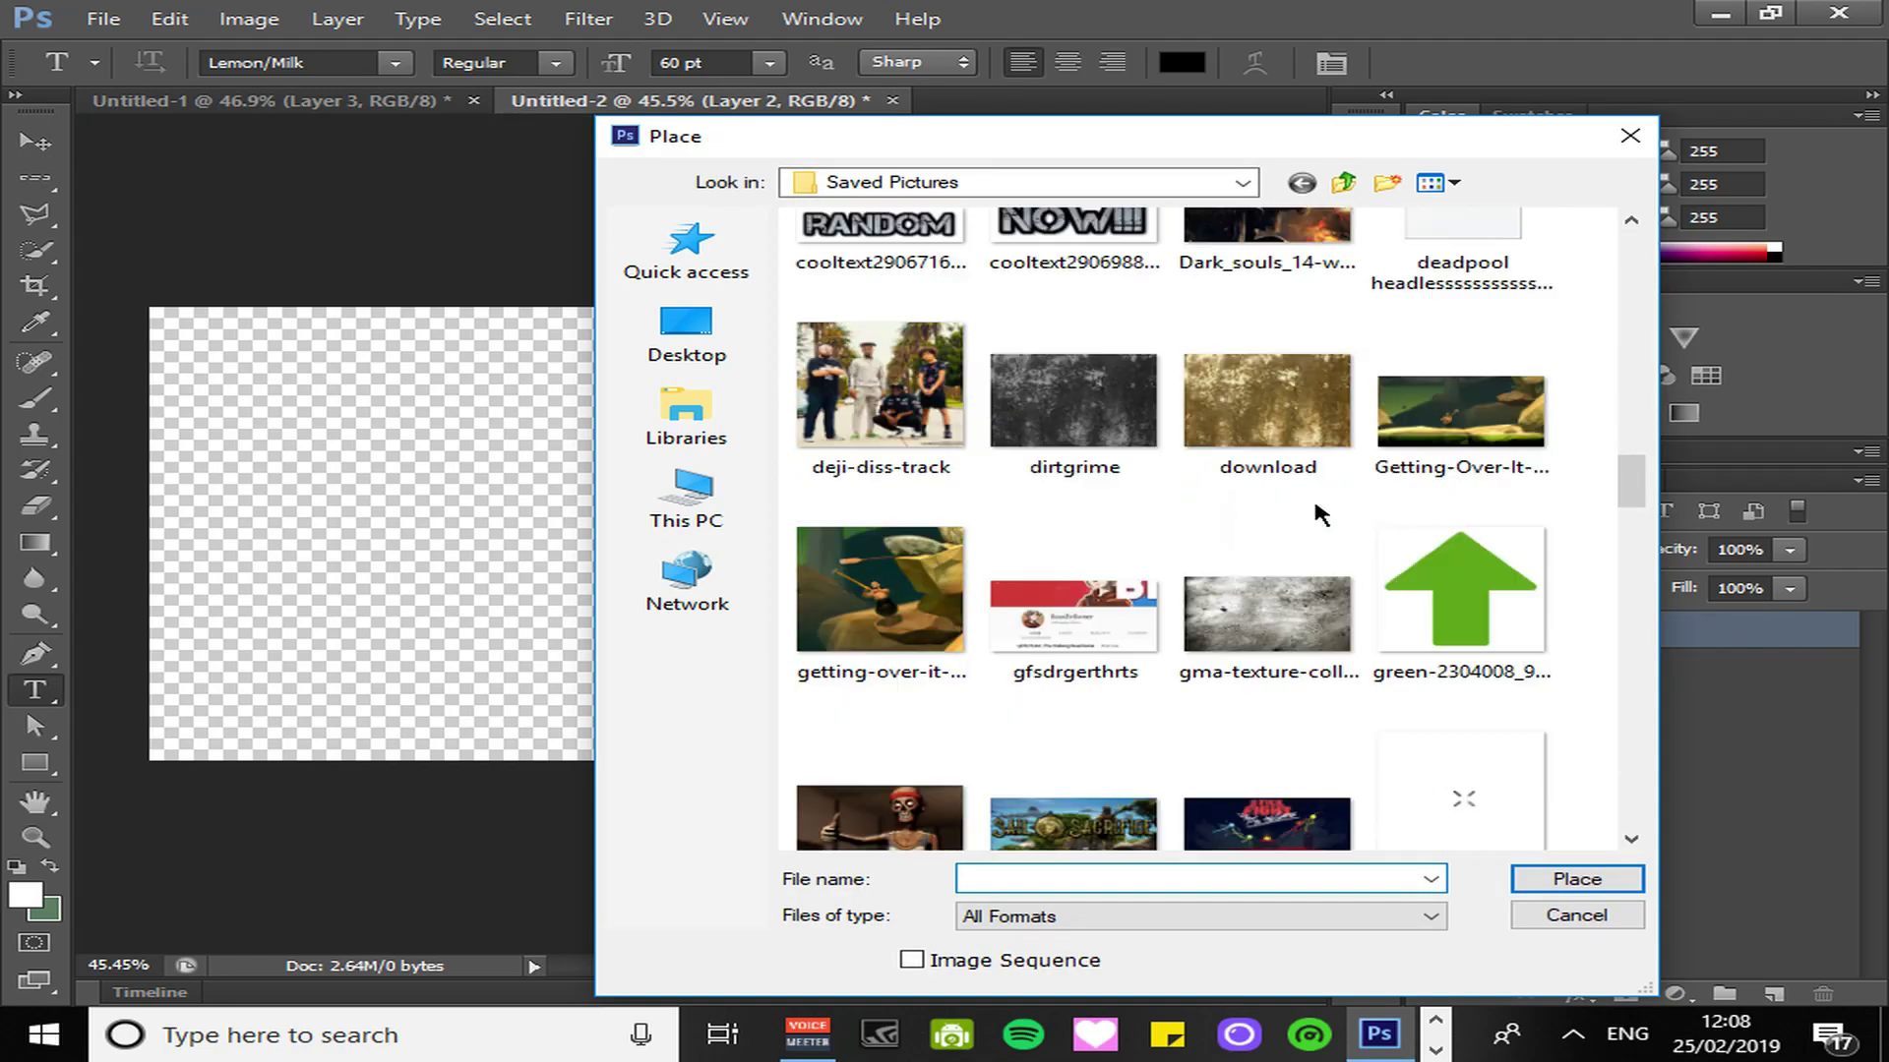
scroll(1296, 475, "up", 3)
scroll(1296, 475, "down", 3)
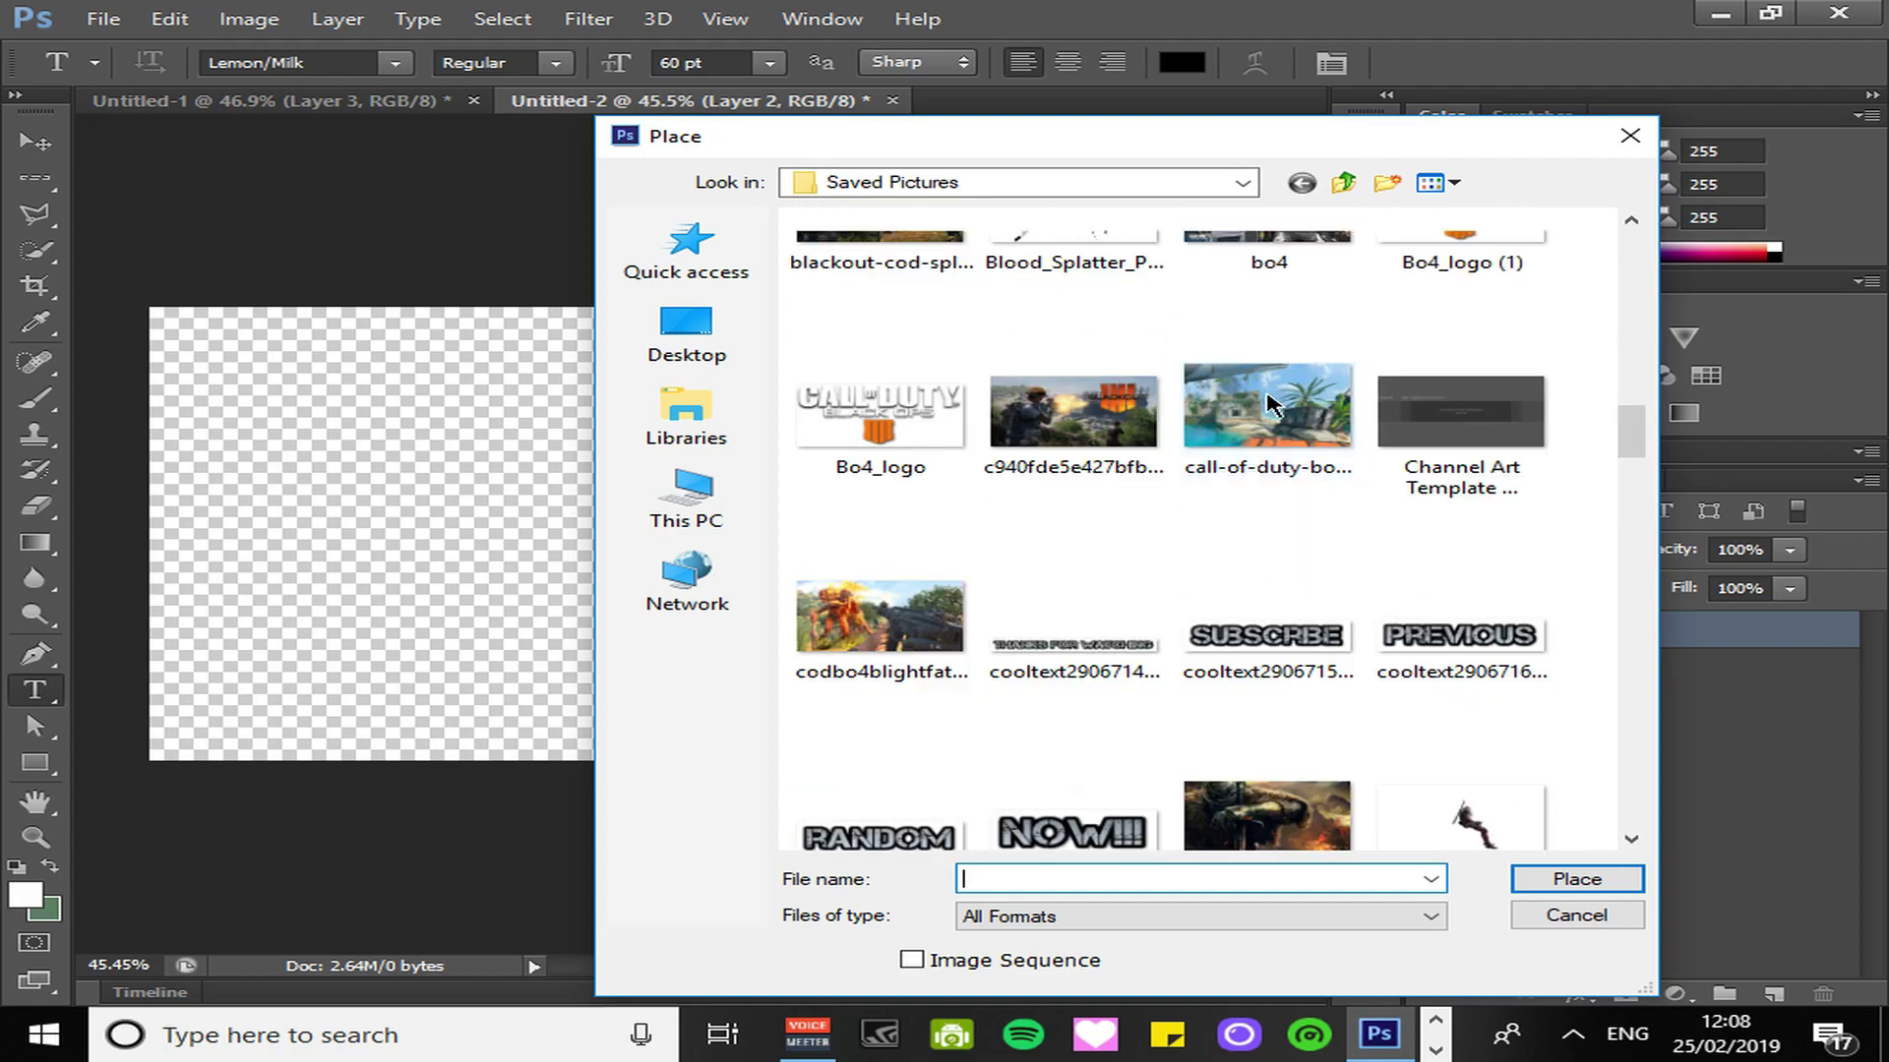
left_click(1193, 182)
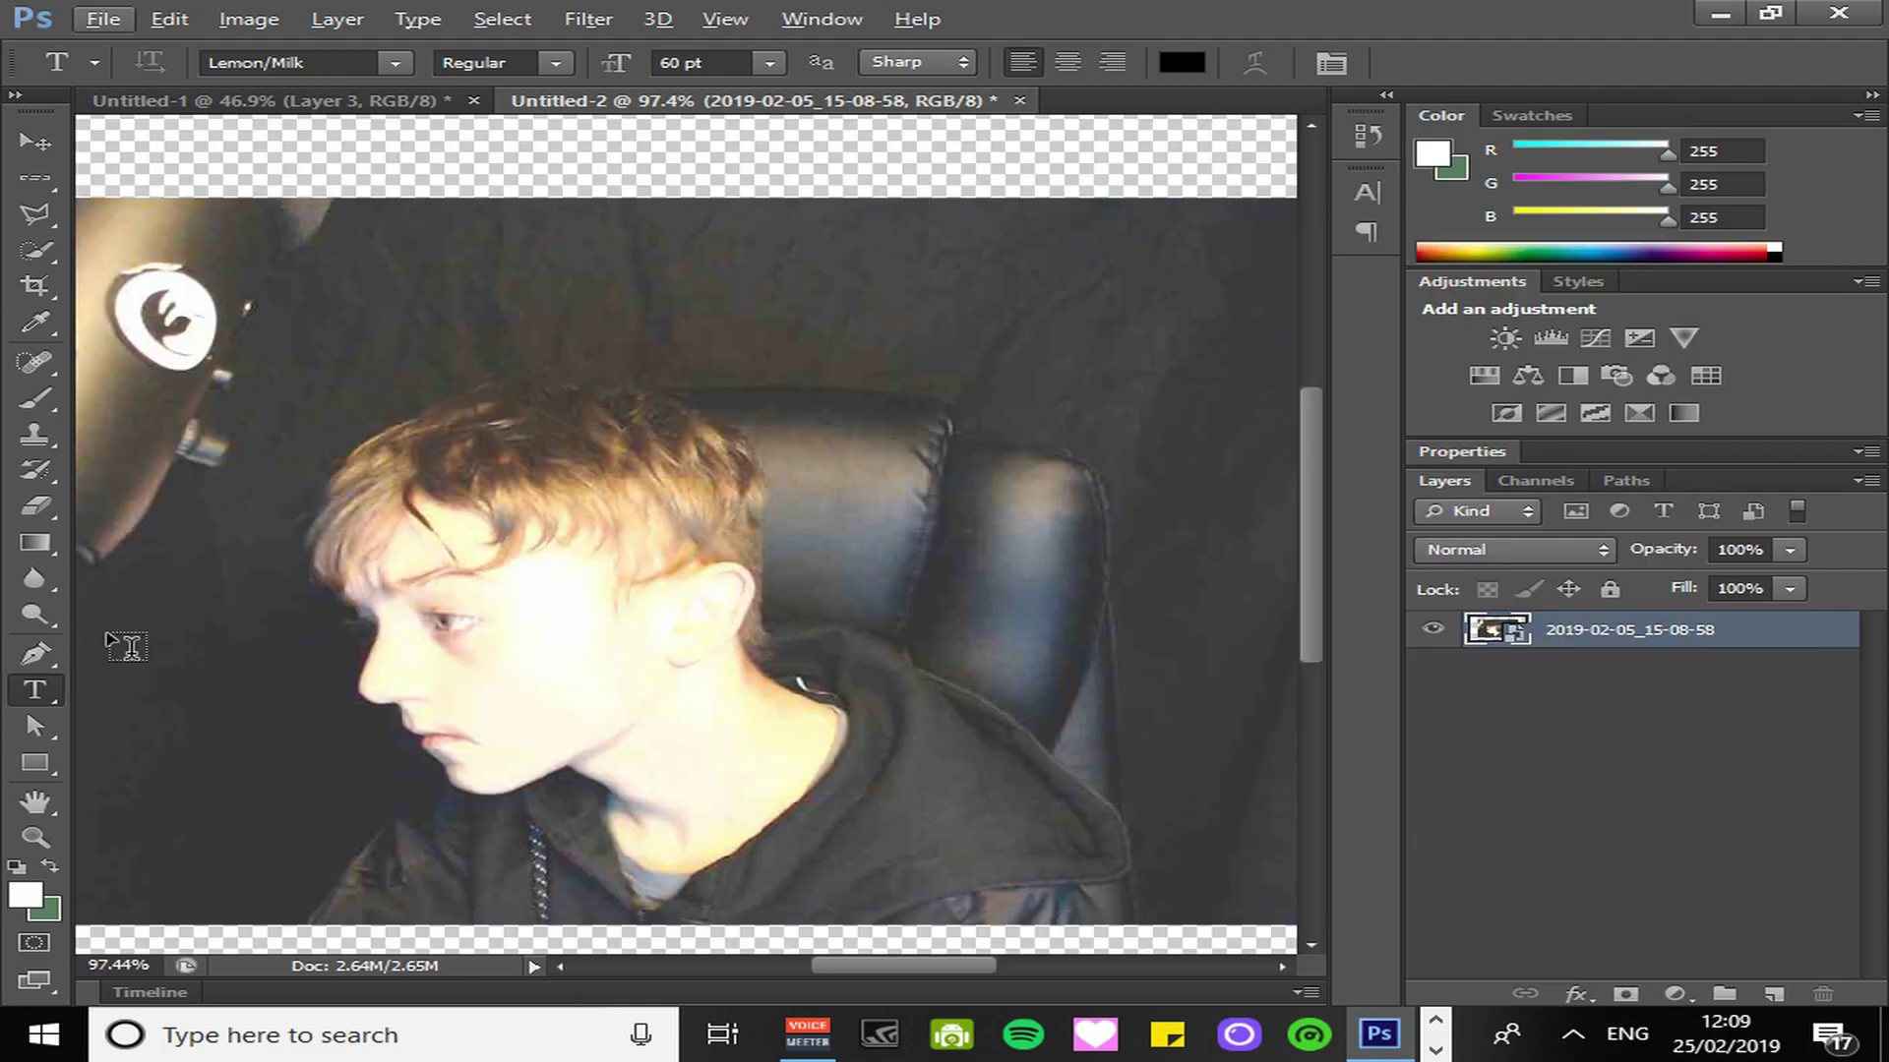
Outline the person's head with a closed Pen path and make it a vector mask.
left_click(35, 654)
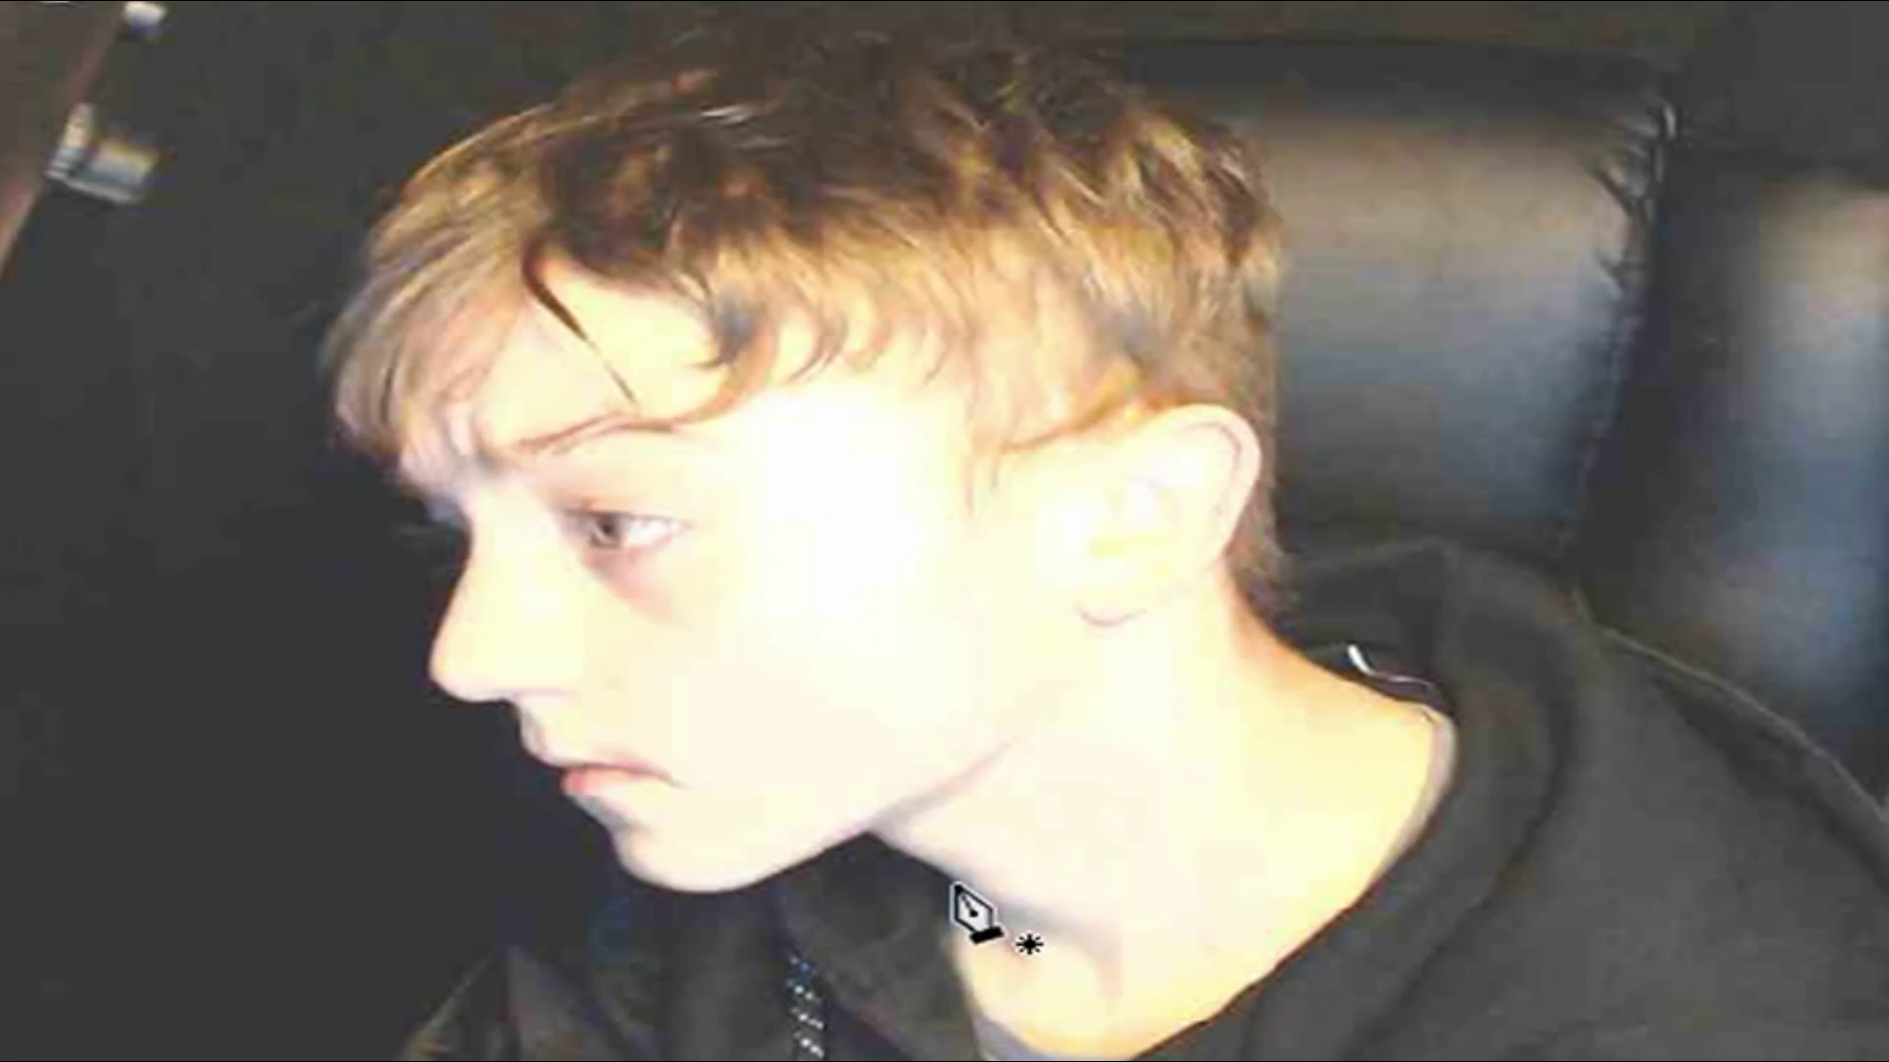
left_click(946, 872)
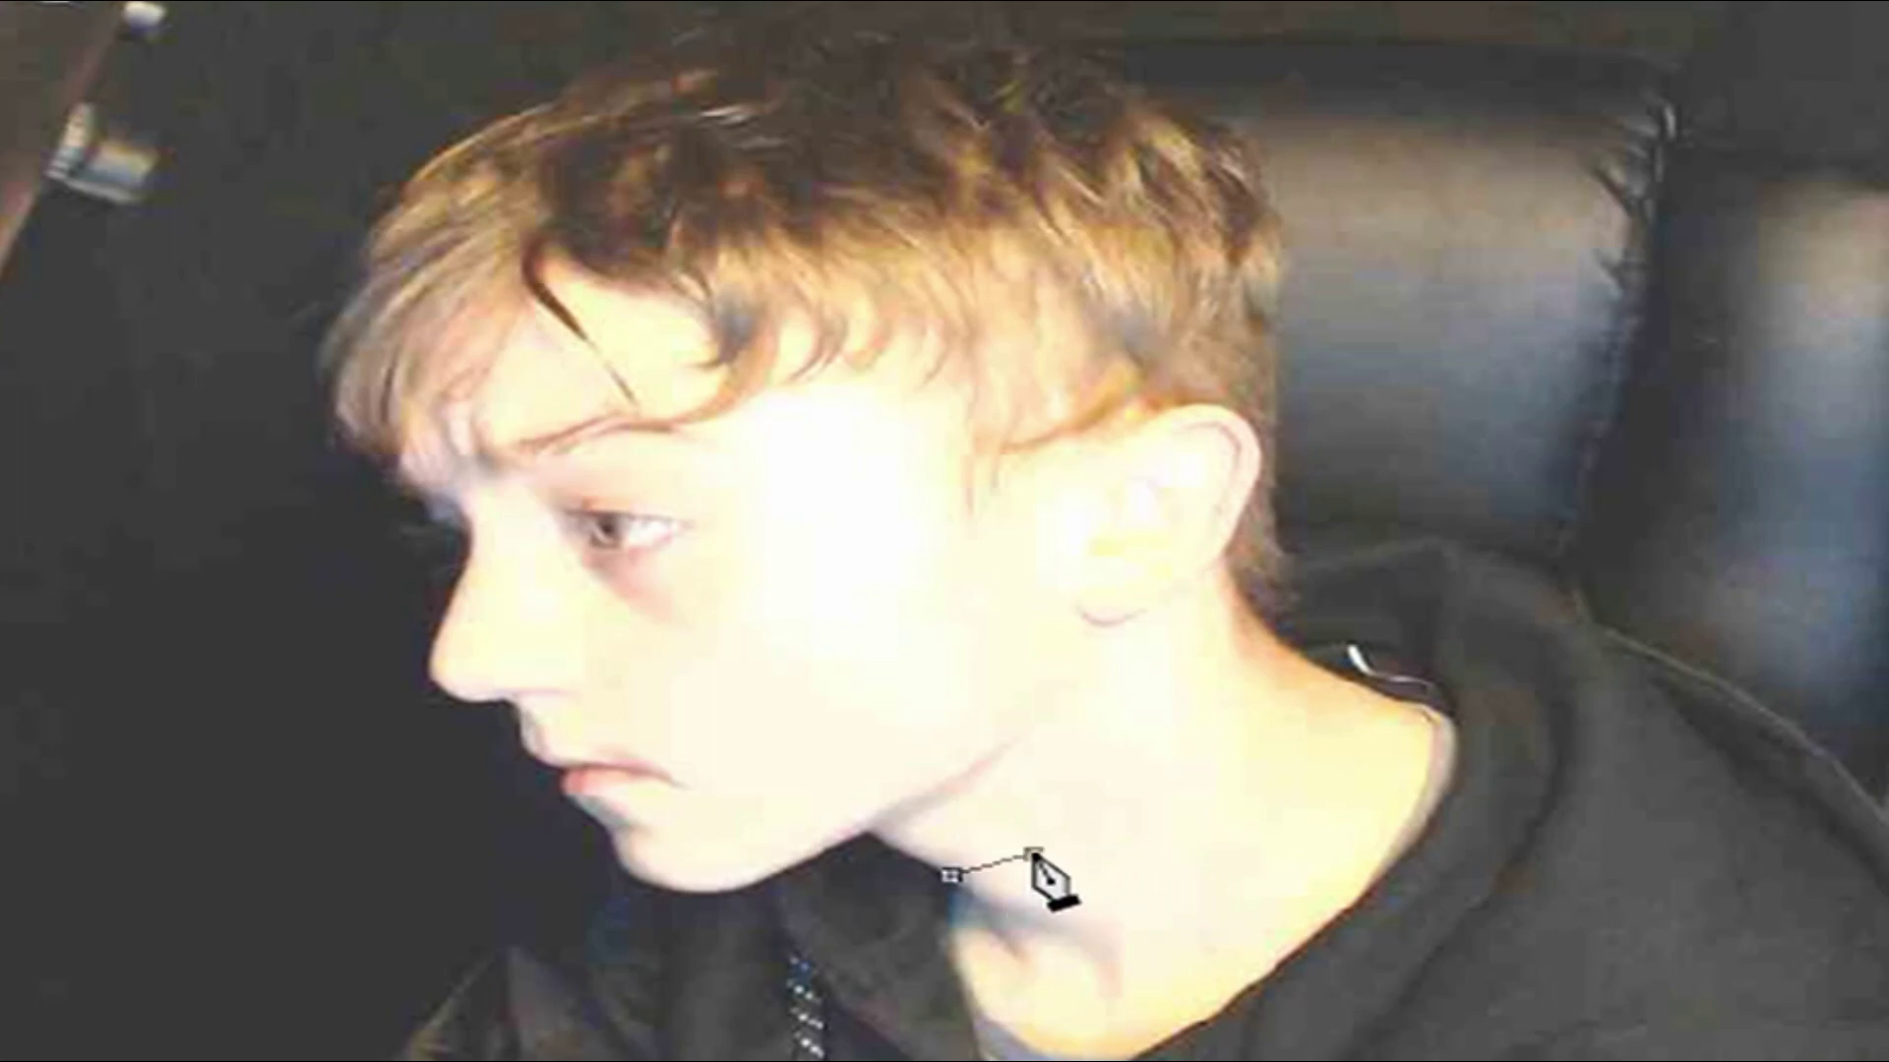
scroll(1111, 824, "up", 10)
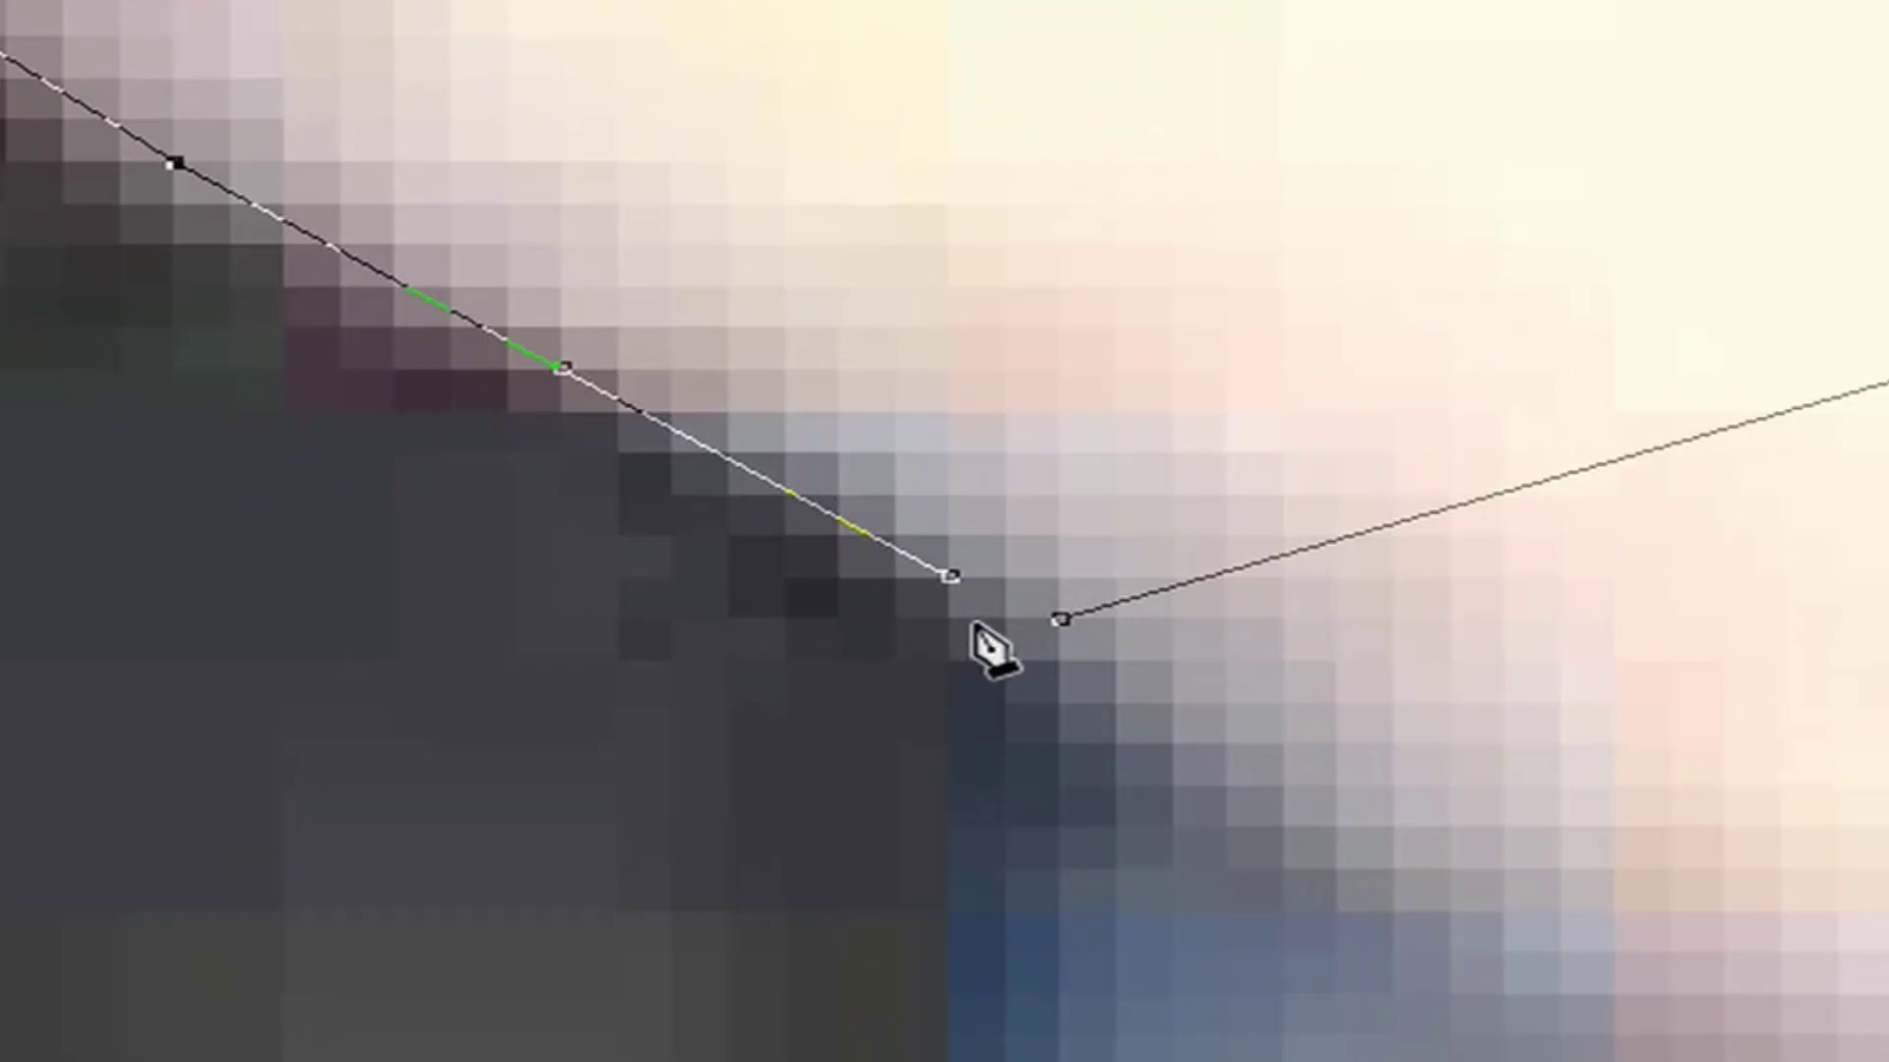
left_click(1061, 617)
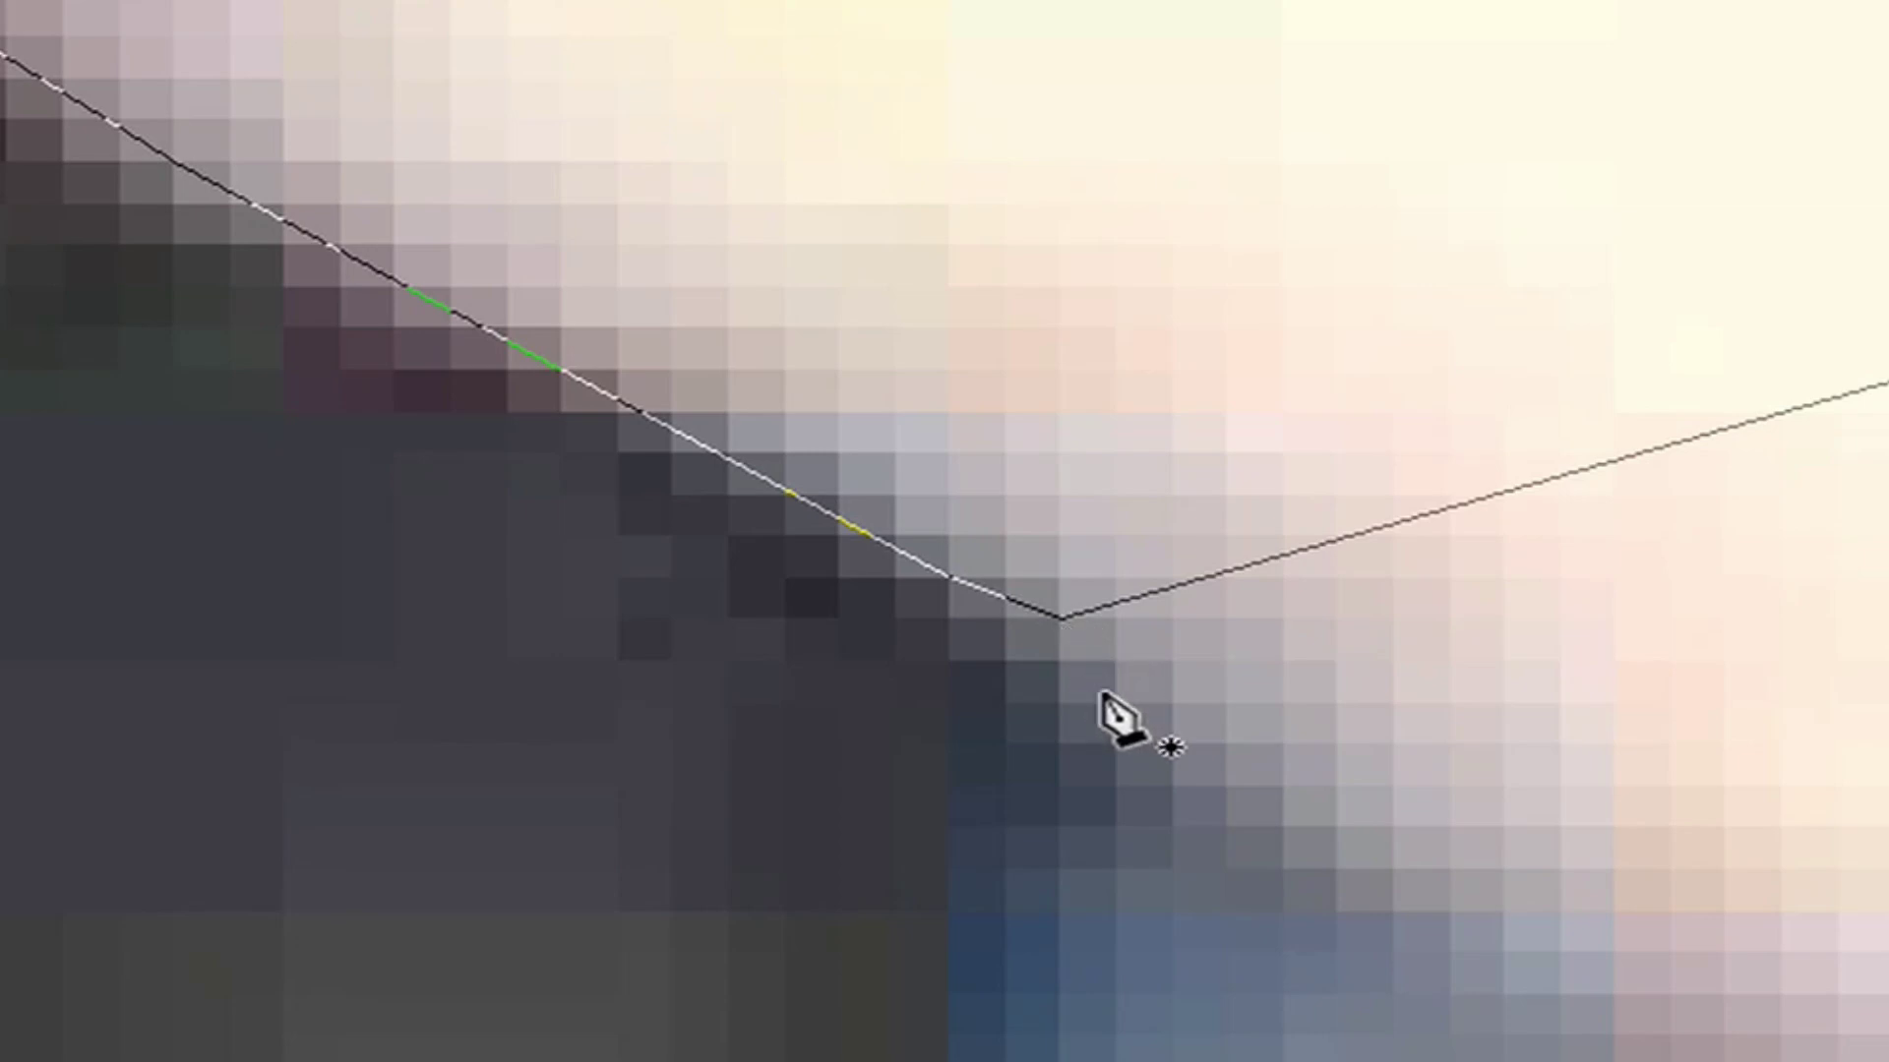
scroll(1116, 716, "down", 4)
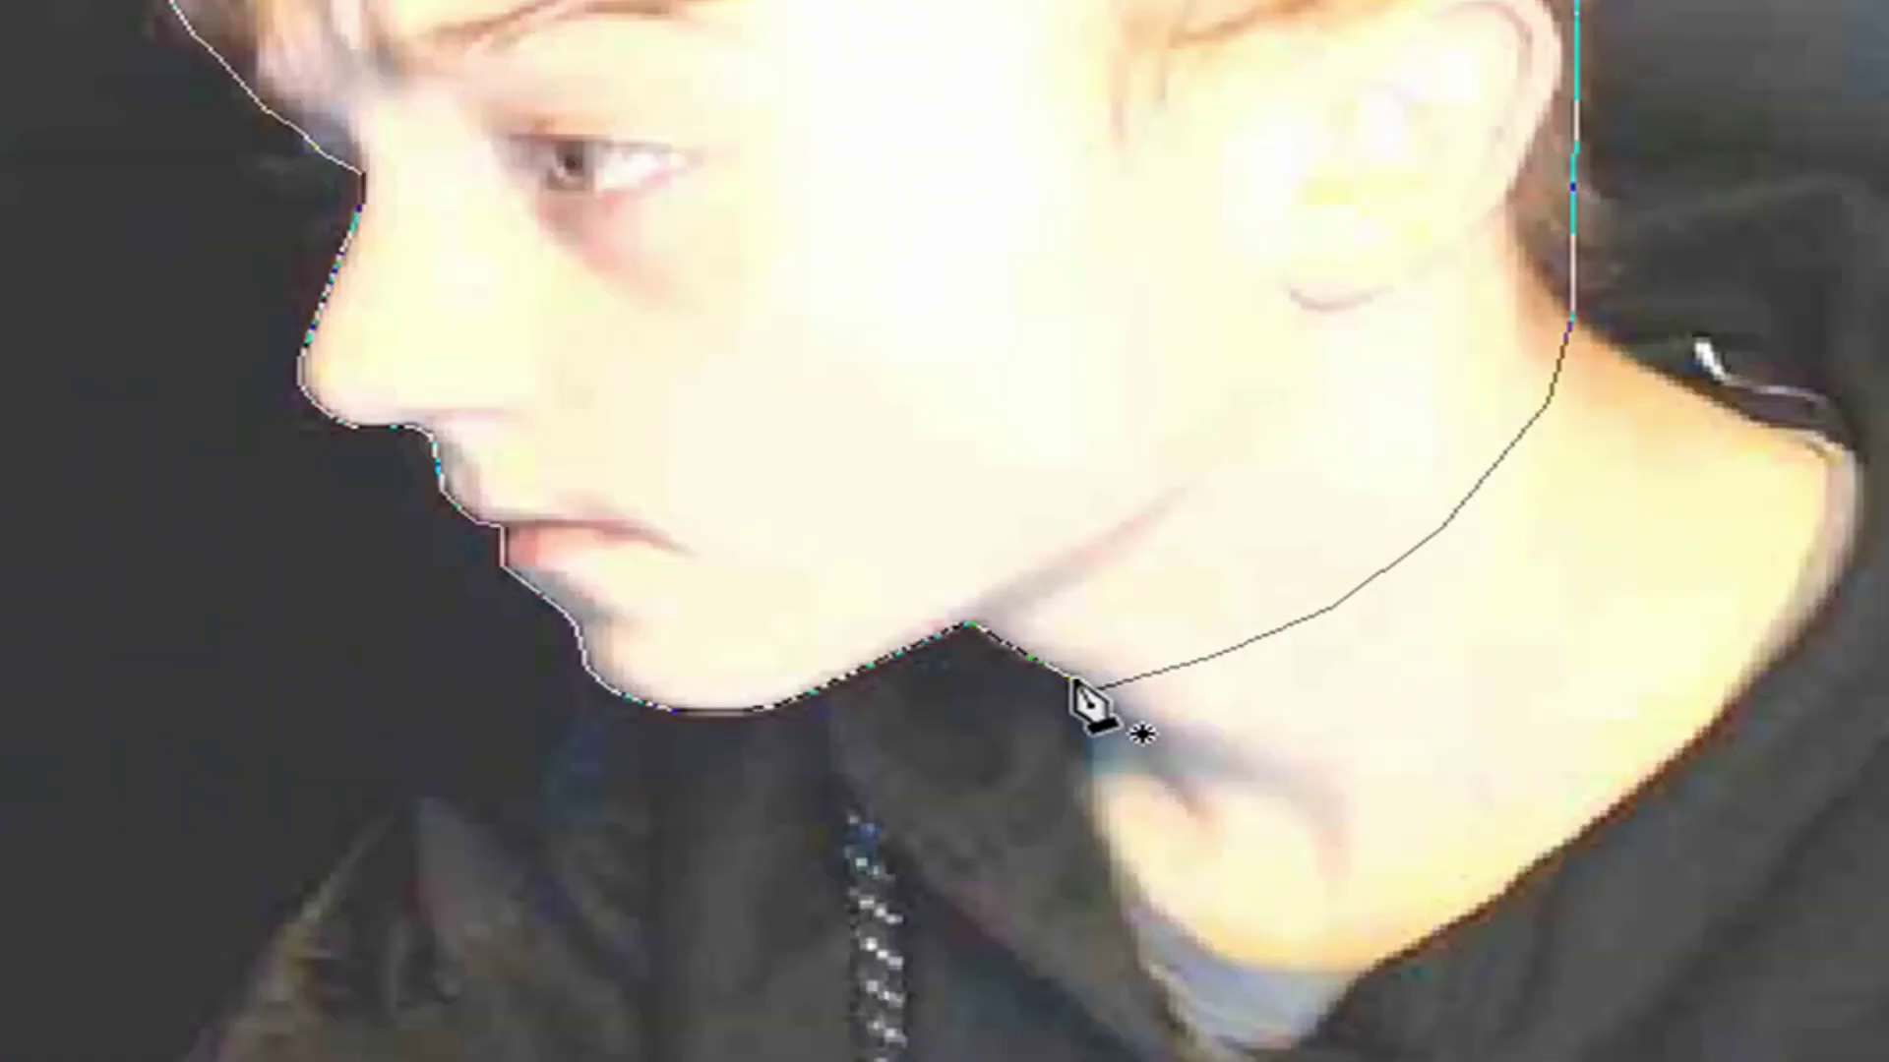
scroll(1090, 702, "down", 2)
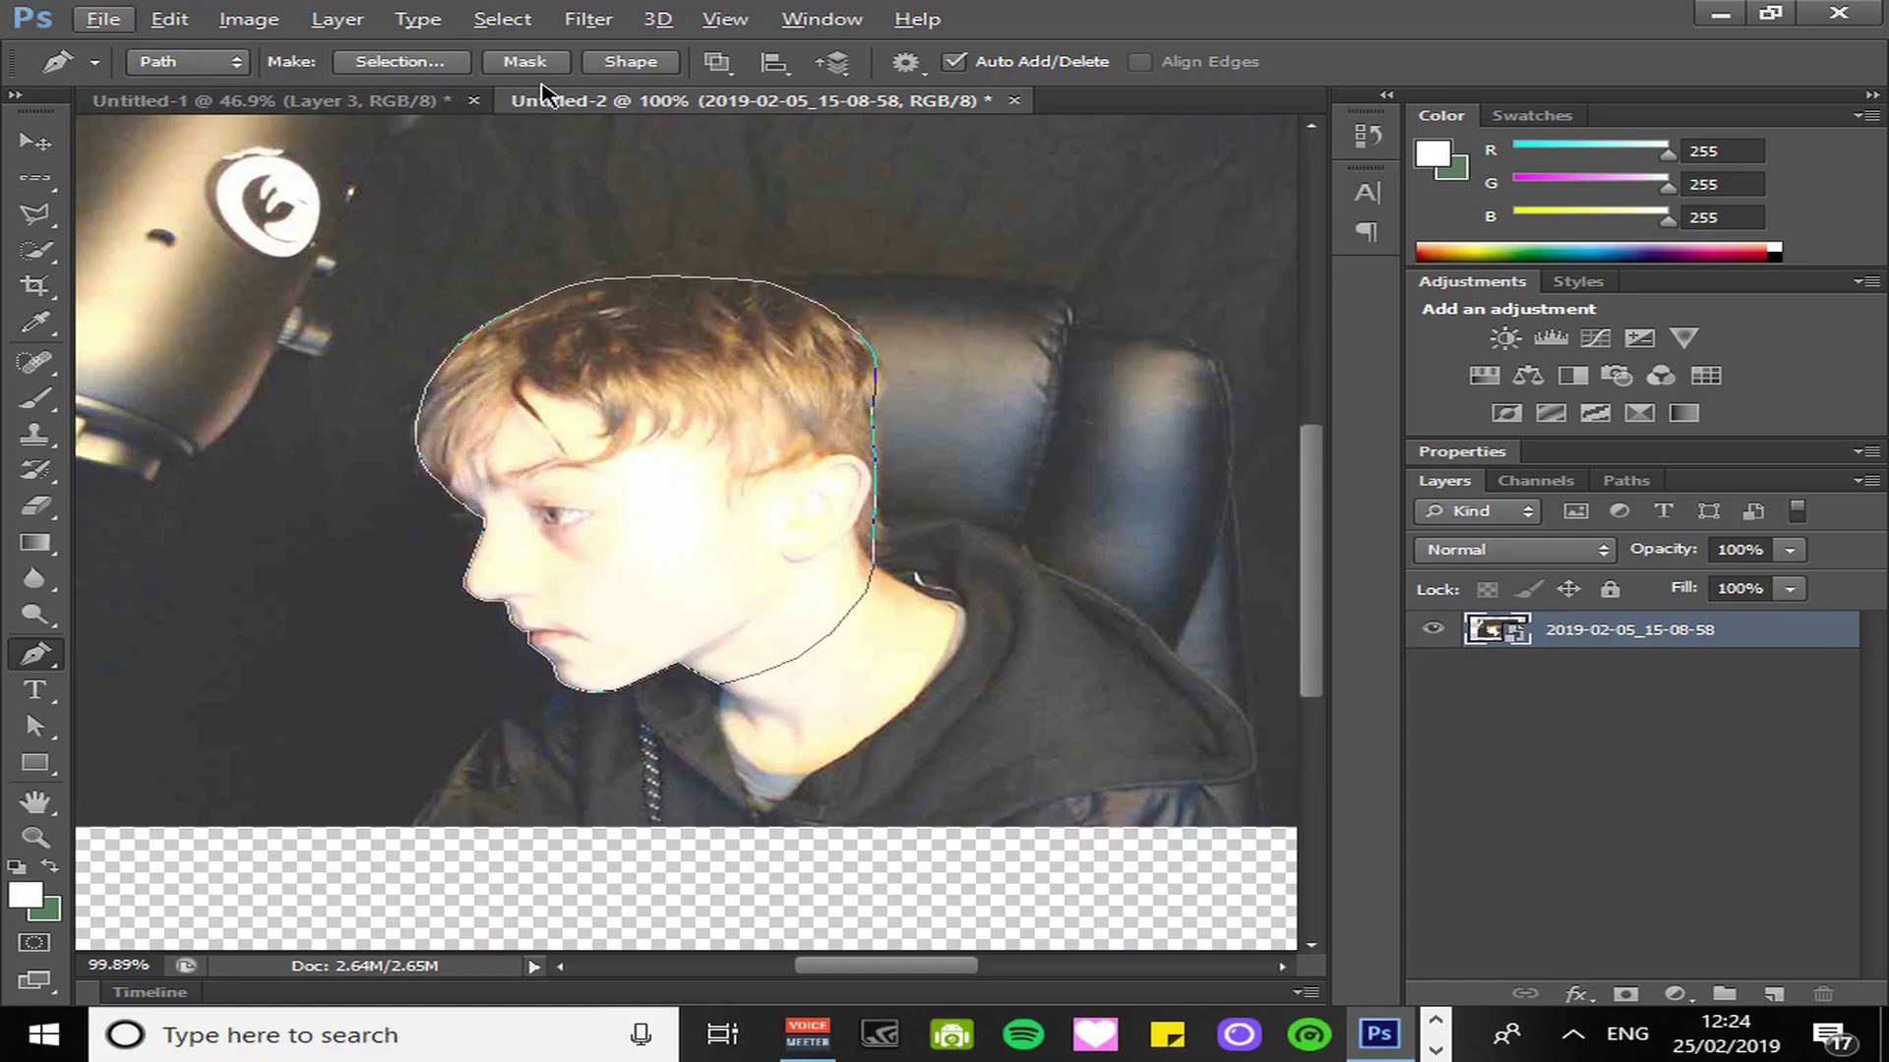
left_click(544, 65)
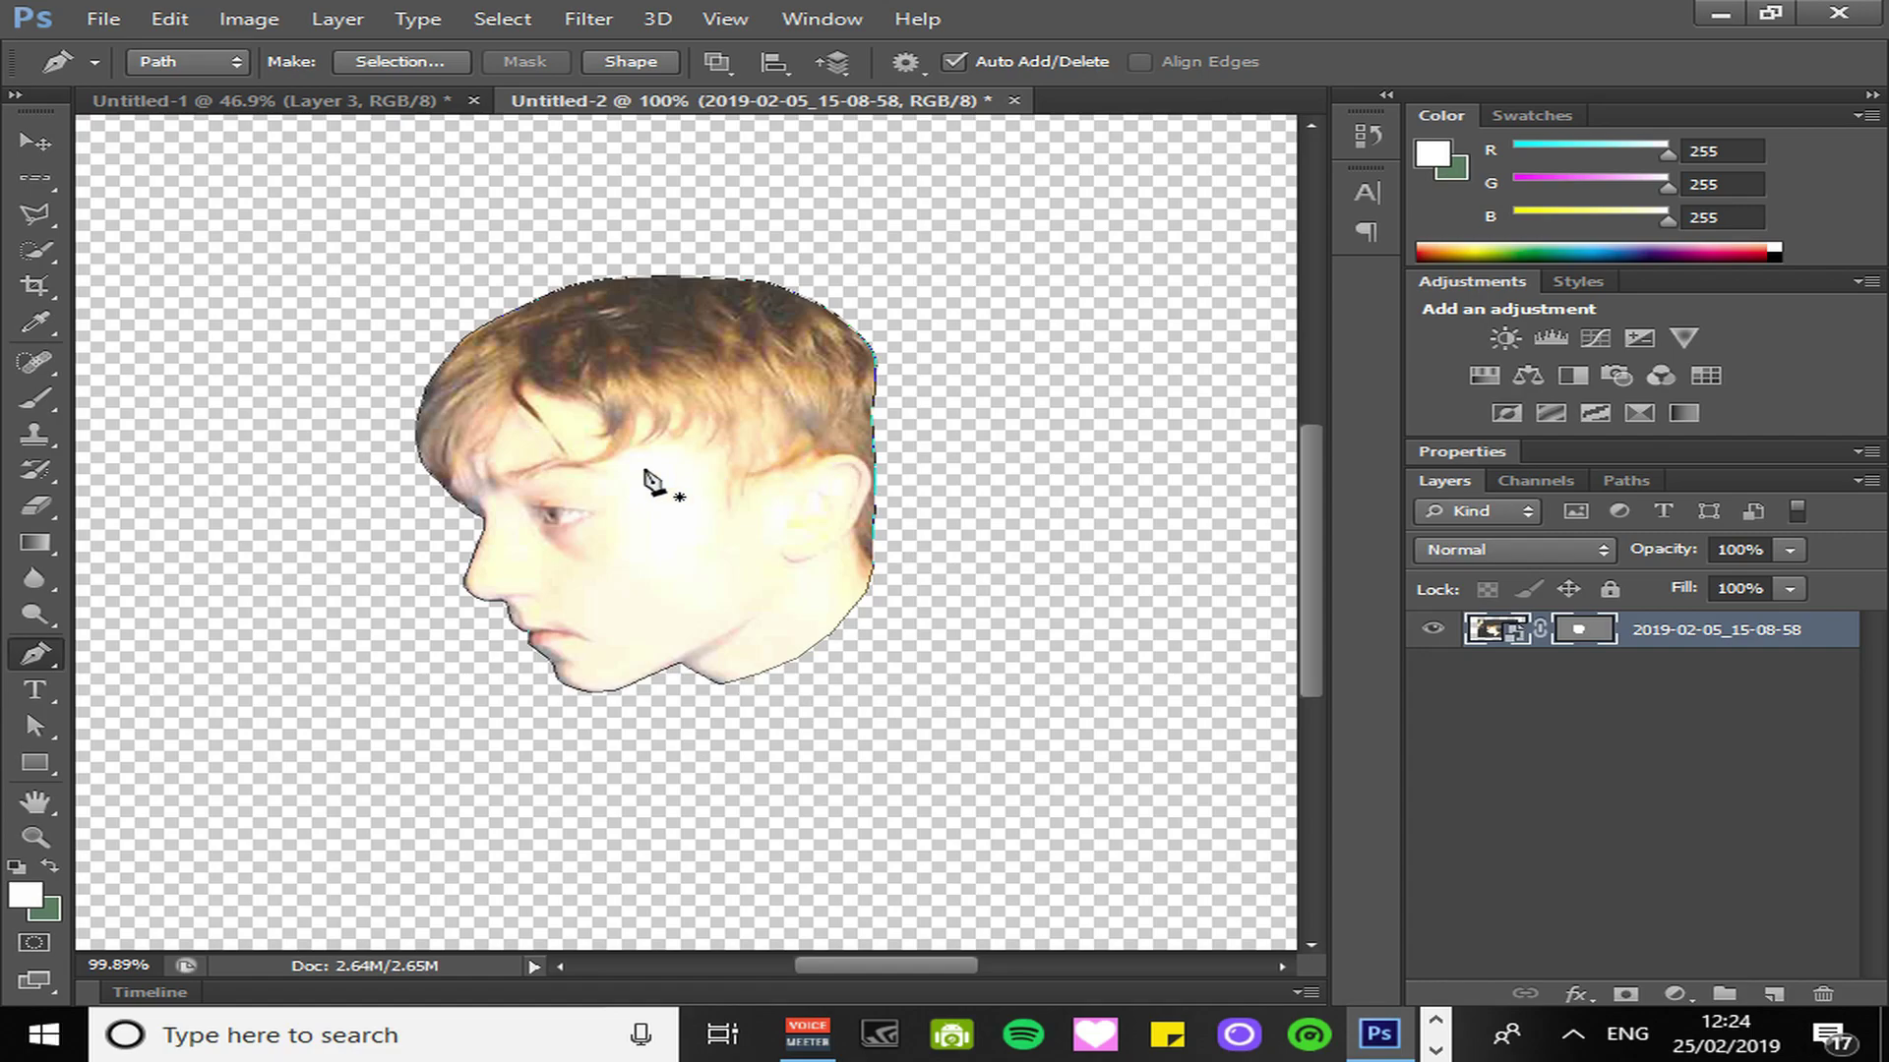
Save the masked head as PNG 'cdsrtestfswrzsdzfwzsd' in the LogiCapture folder with default PNG options.
key("ctrl+shift+s")
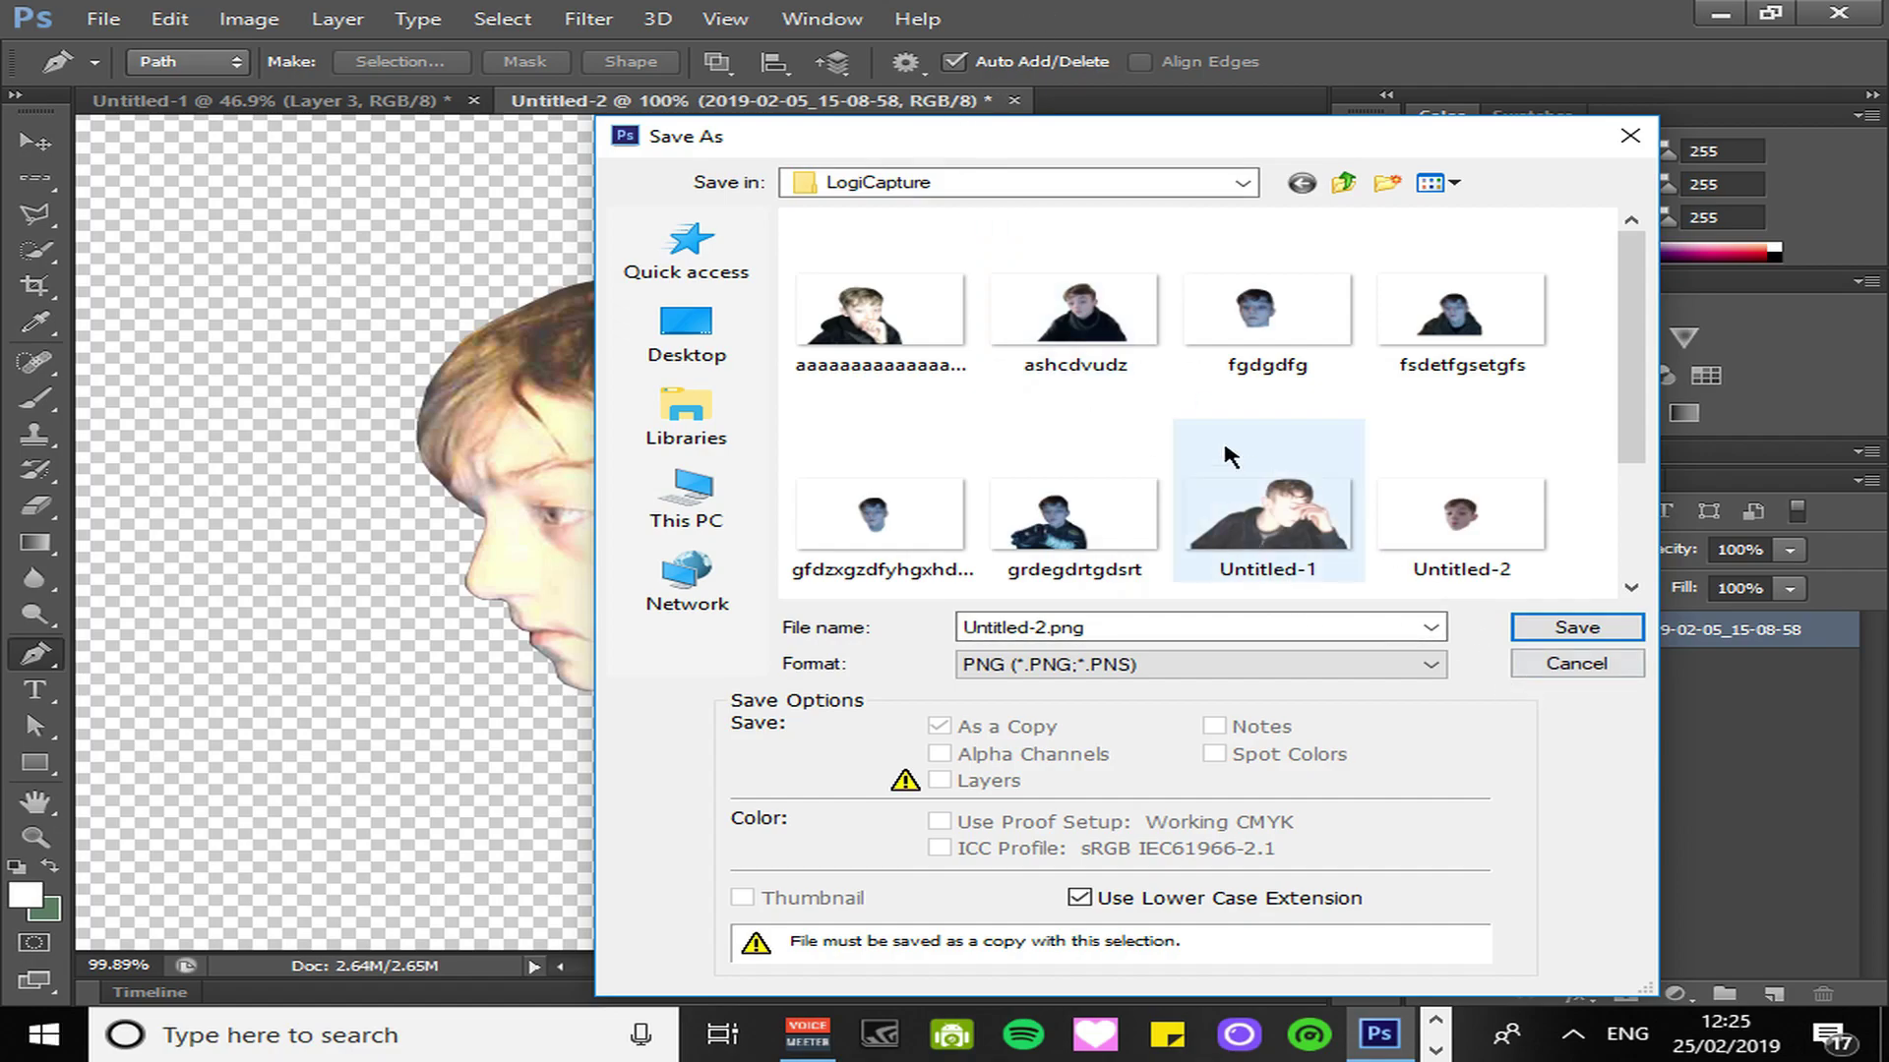
scroll(1048, 437, "down", 2)
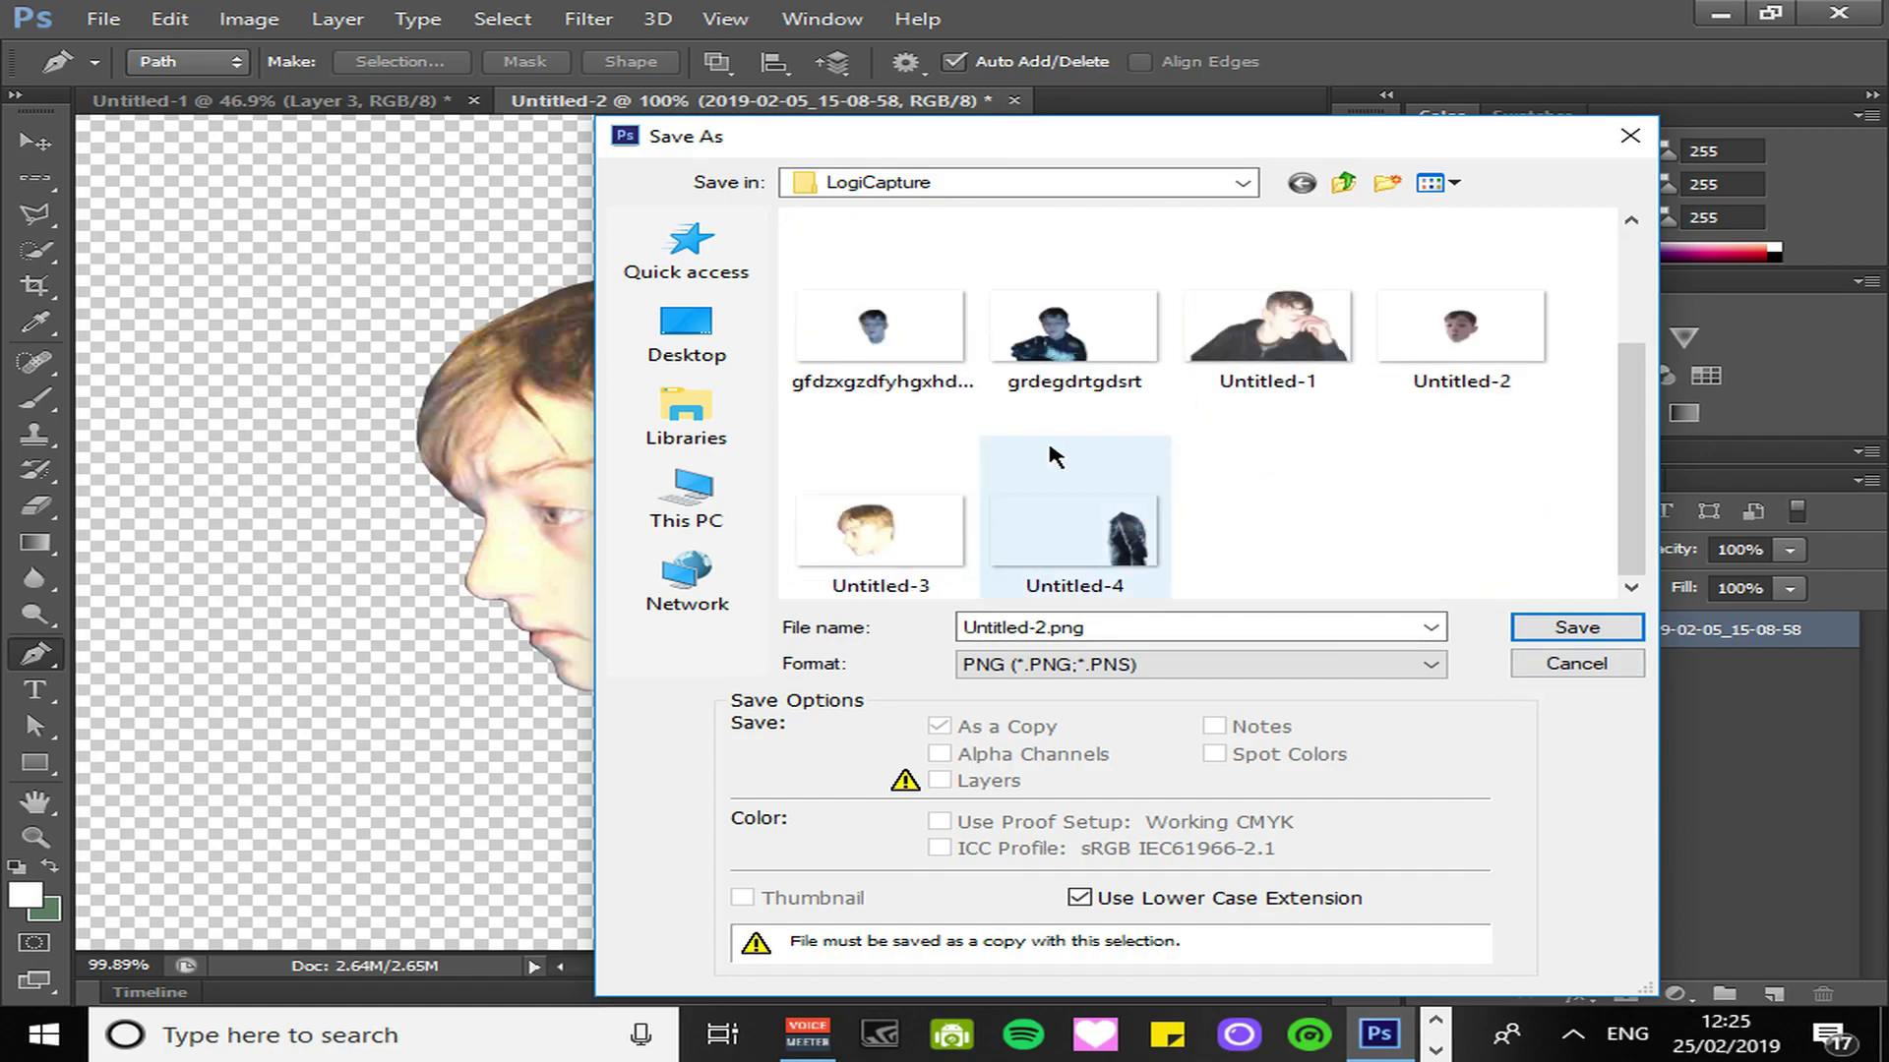
scroll(1071, 433, "up", 2)
scroll(1039, 472, "down", 2)
scroll(1096, 476, "up", 2)
scroll(846, 512, "down", 2)
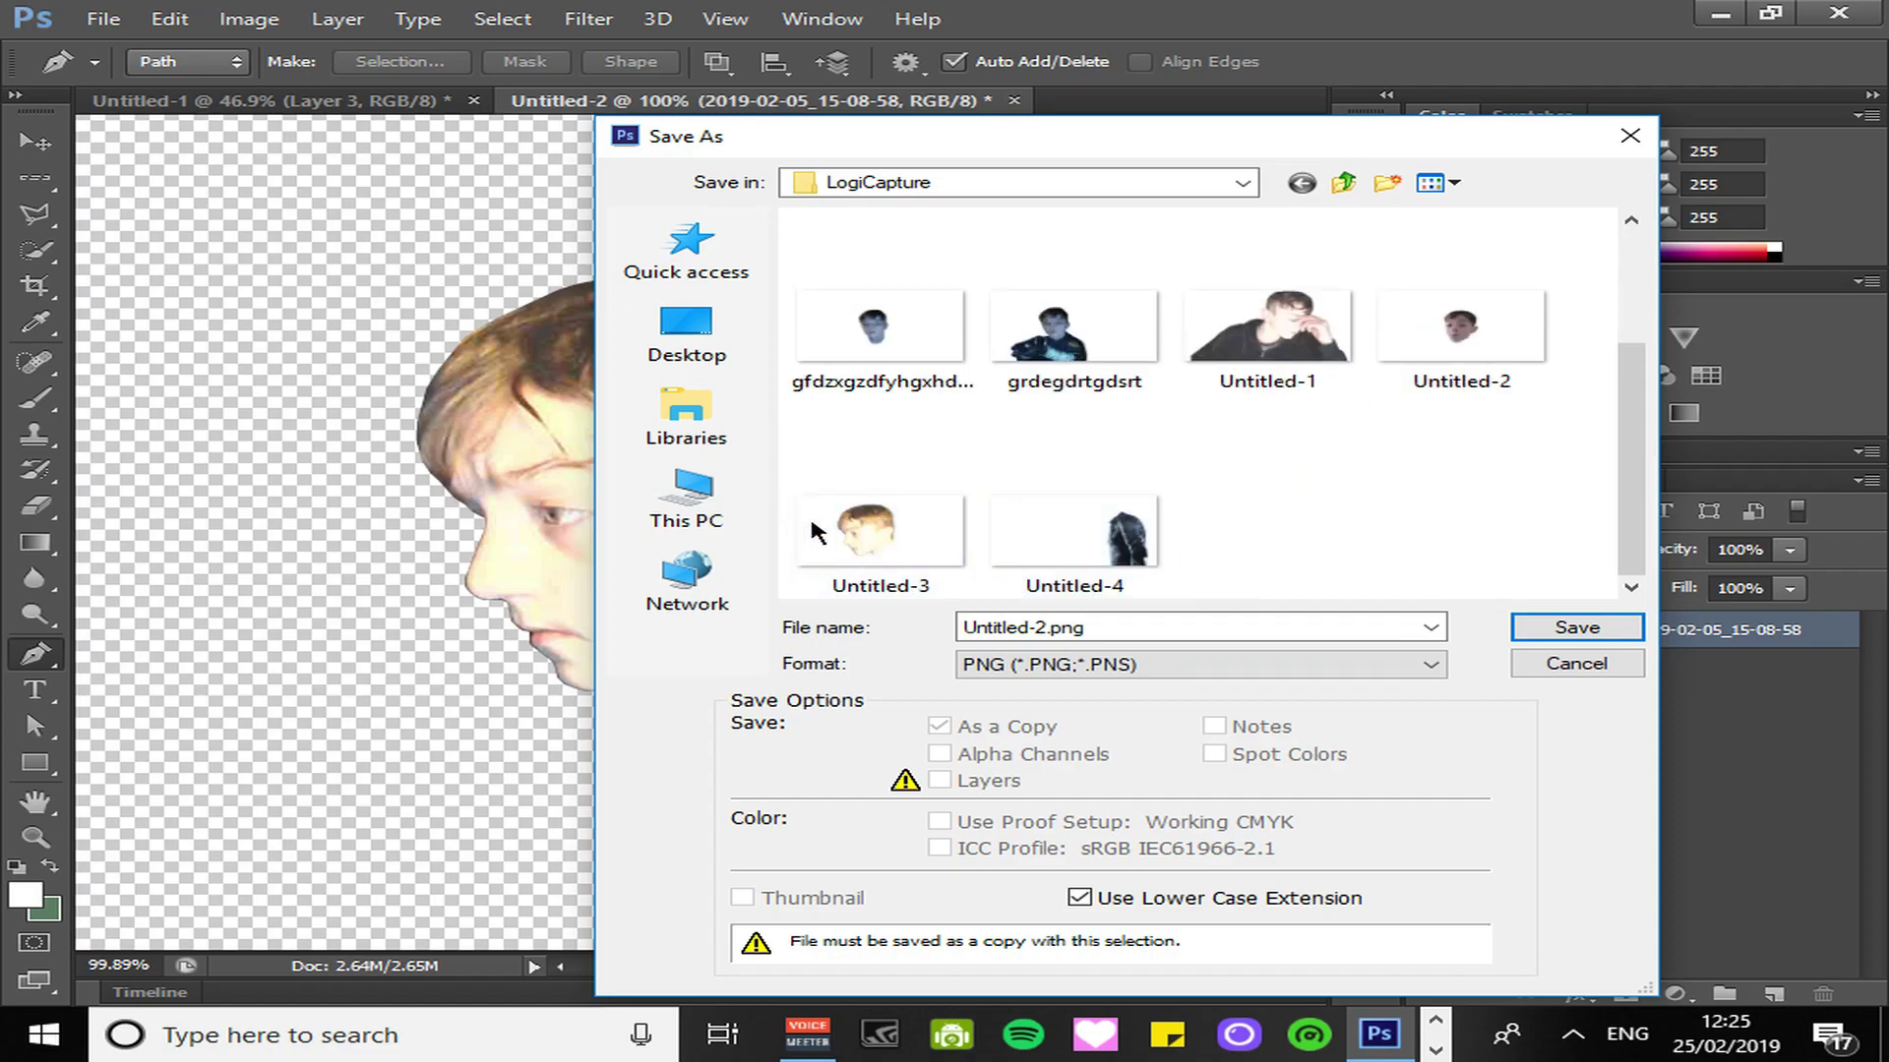
scroll(1230, 590, "up", 1)
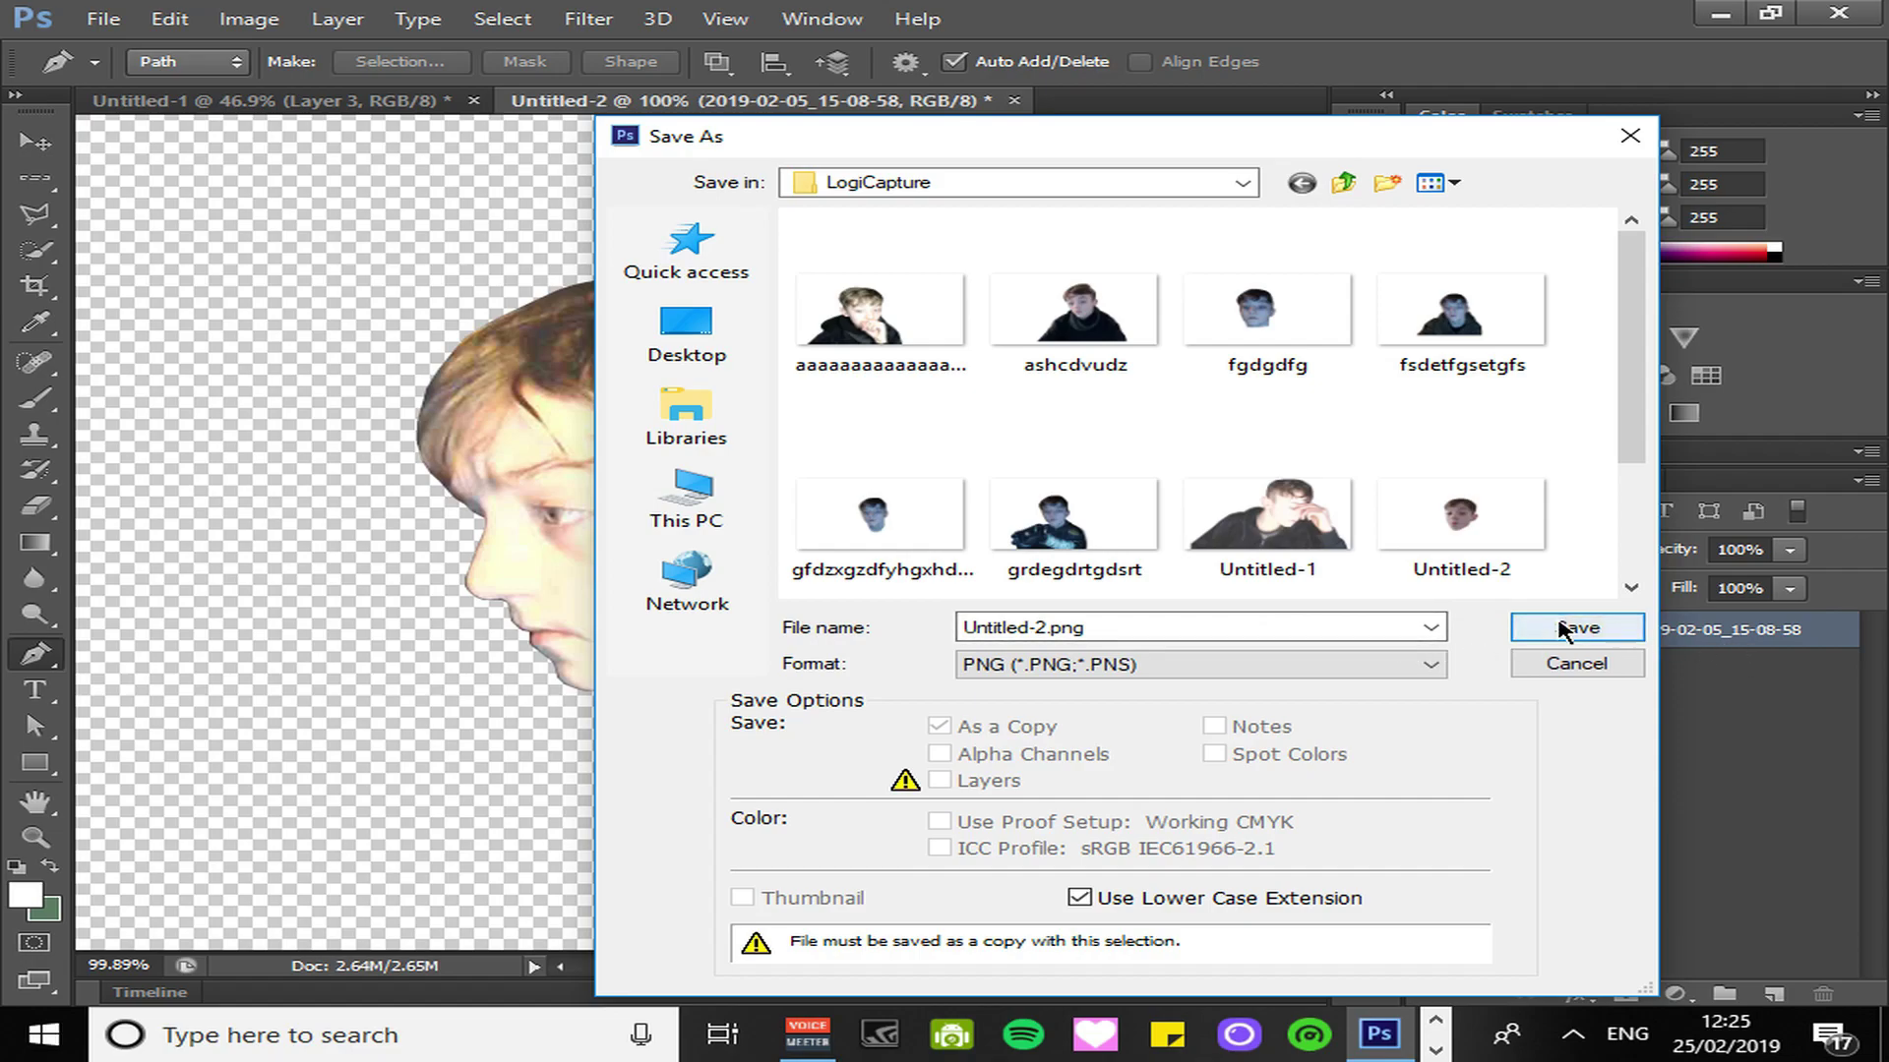
left_click(1132, 628)
type("cdsrtestfswrzsdzfwzsd")
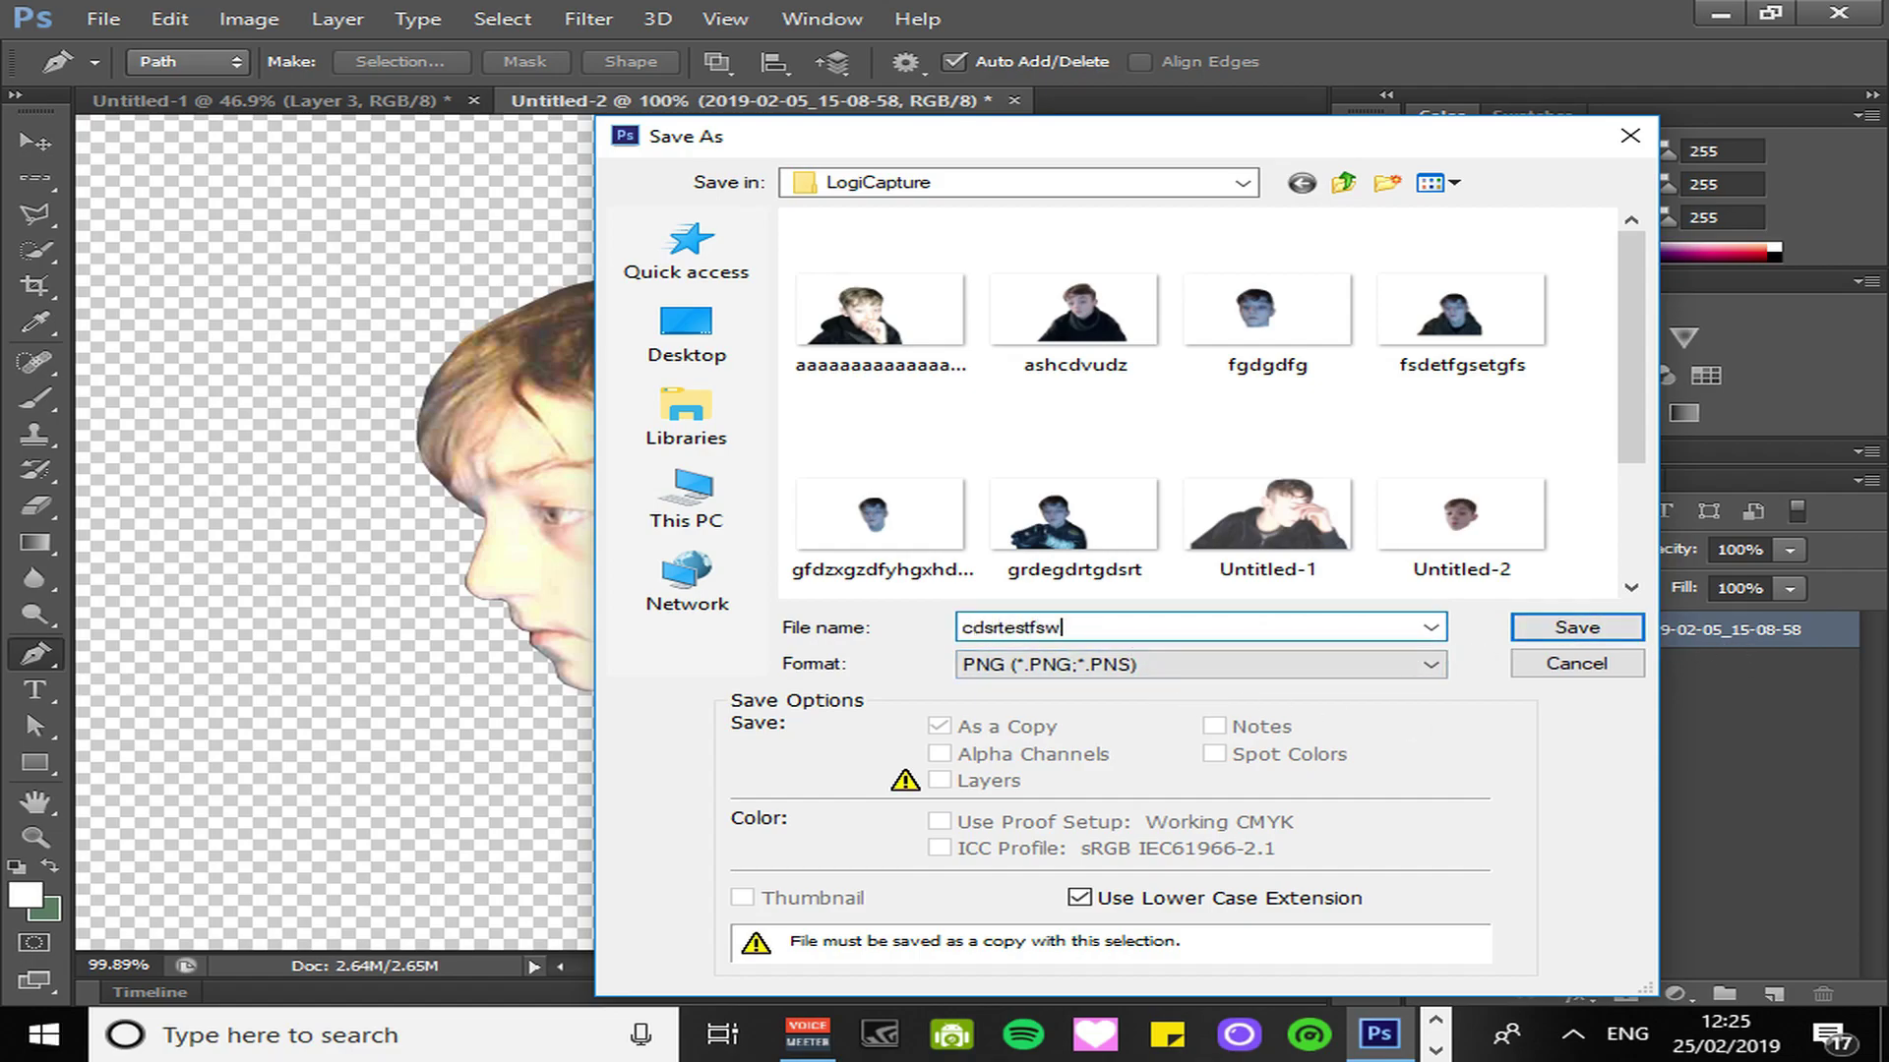
left_click(1584, 629)
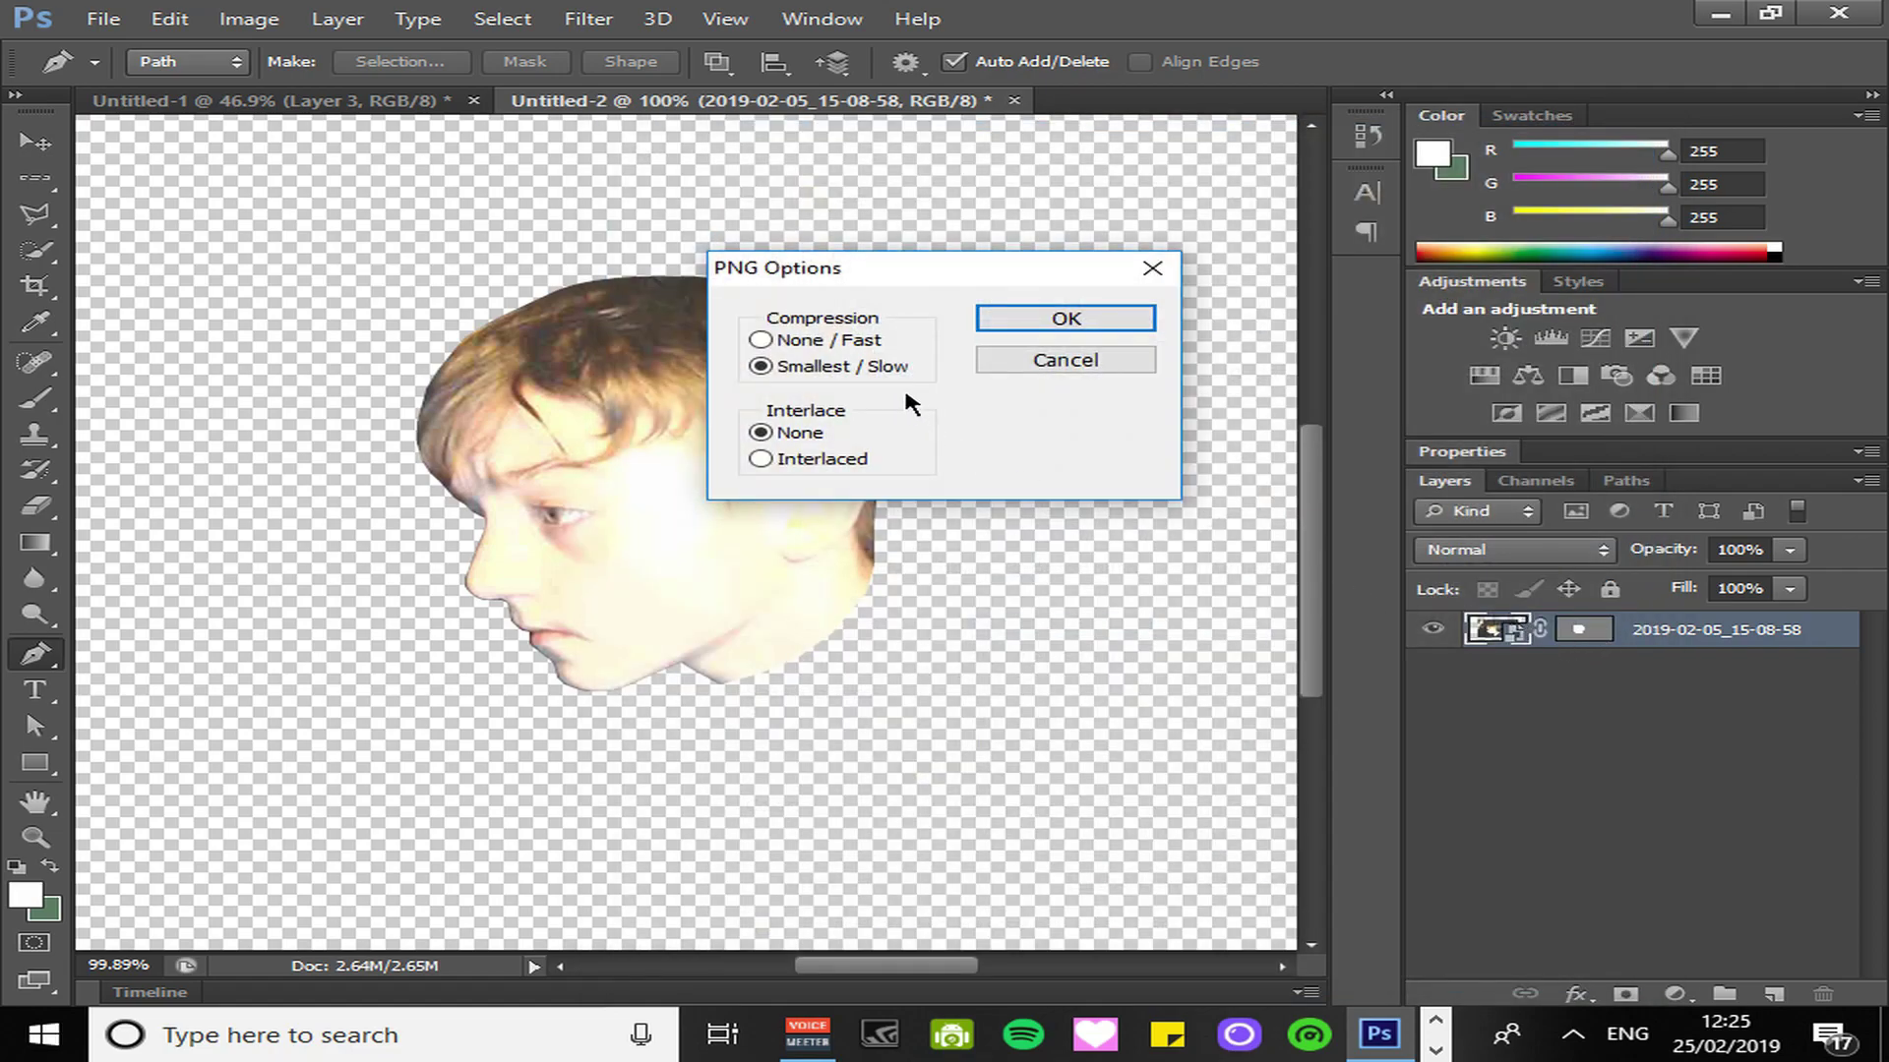
left_click(1046, 325)
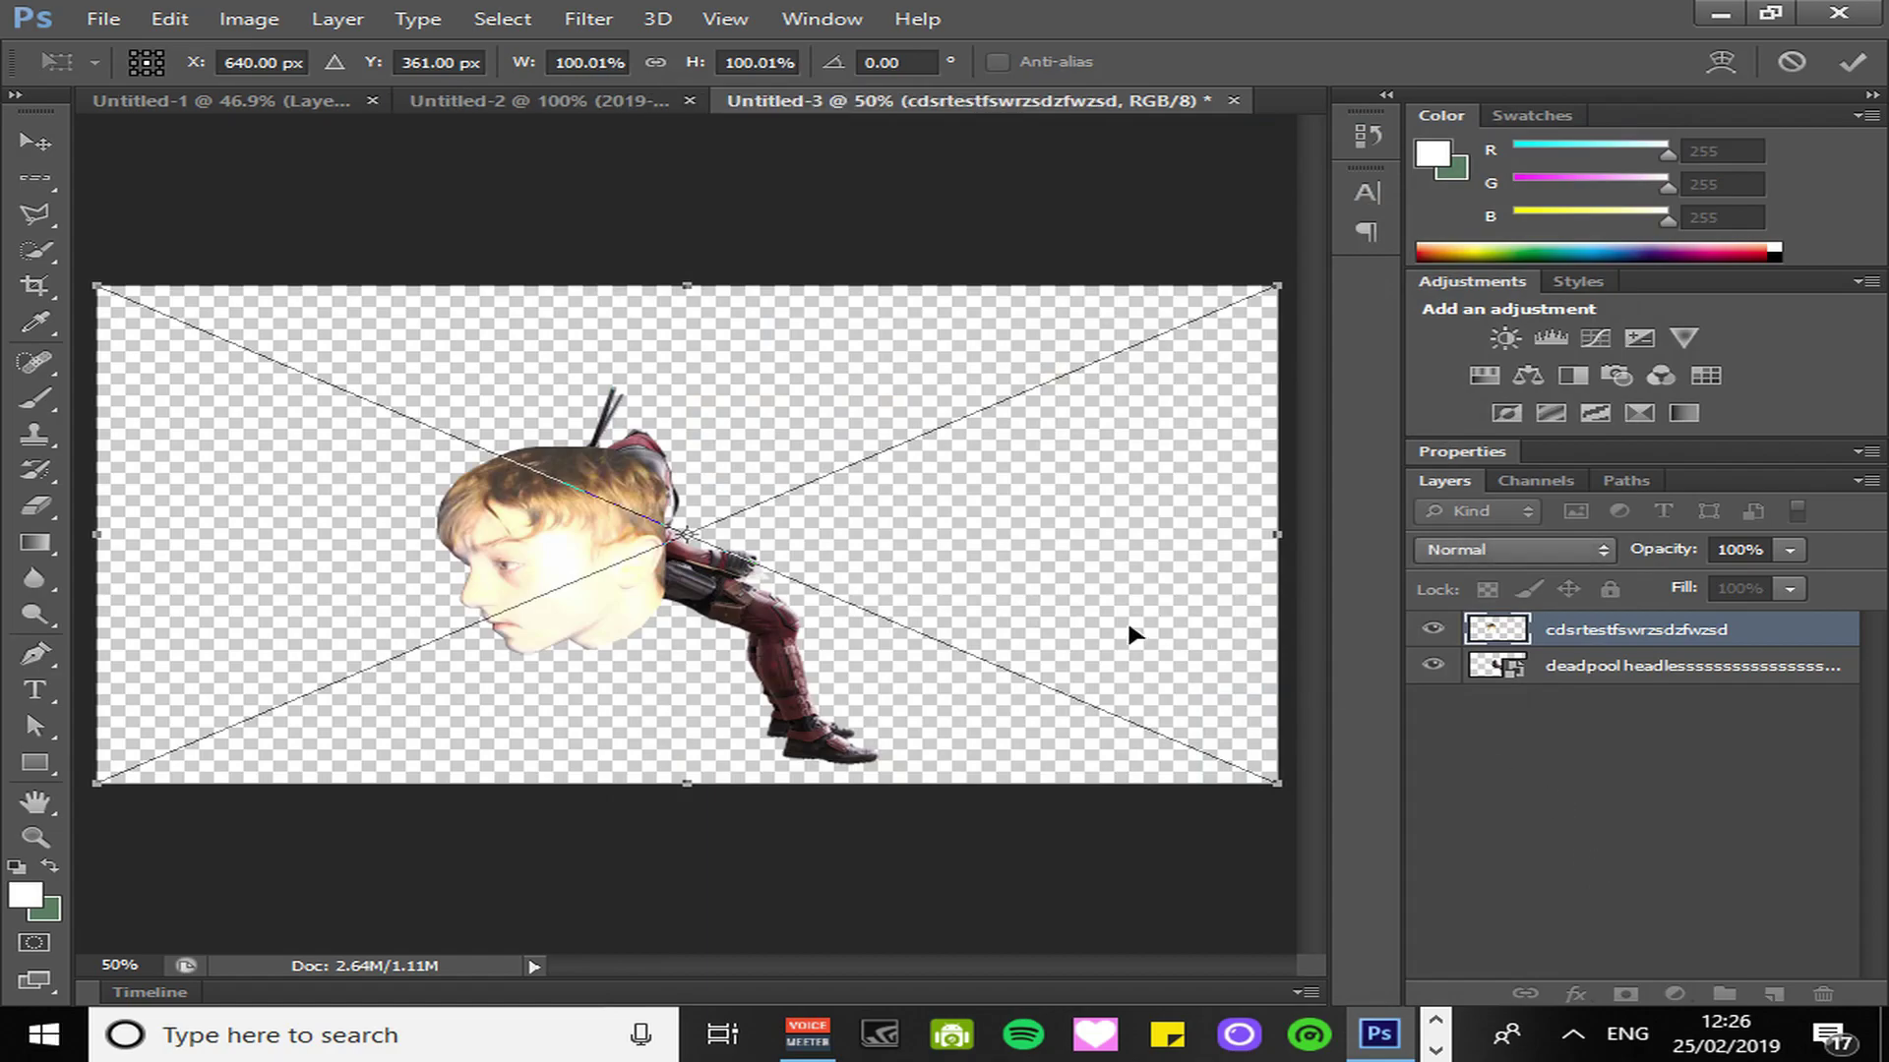
Place the cdsrtestfswrzsdzfwzsd head into Untitled-3 and position it over the body.
left_click_drag(809, 744, 952, 640)
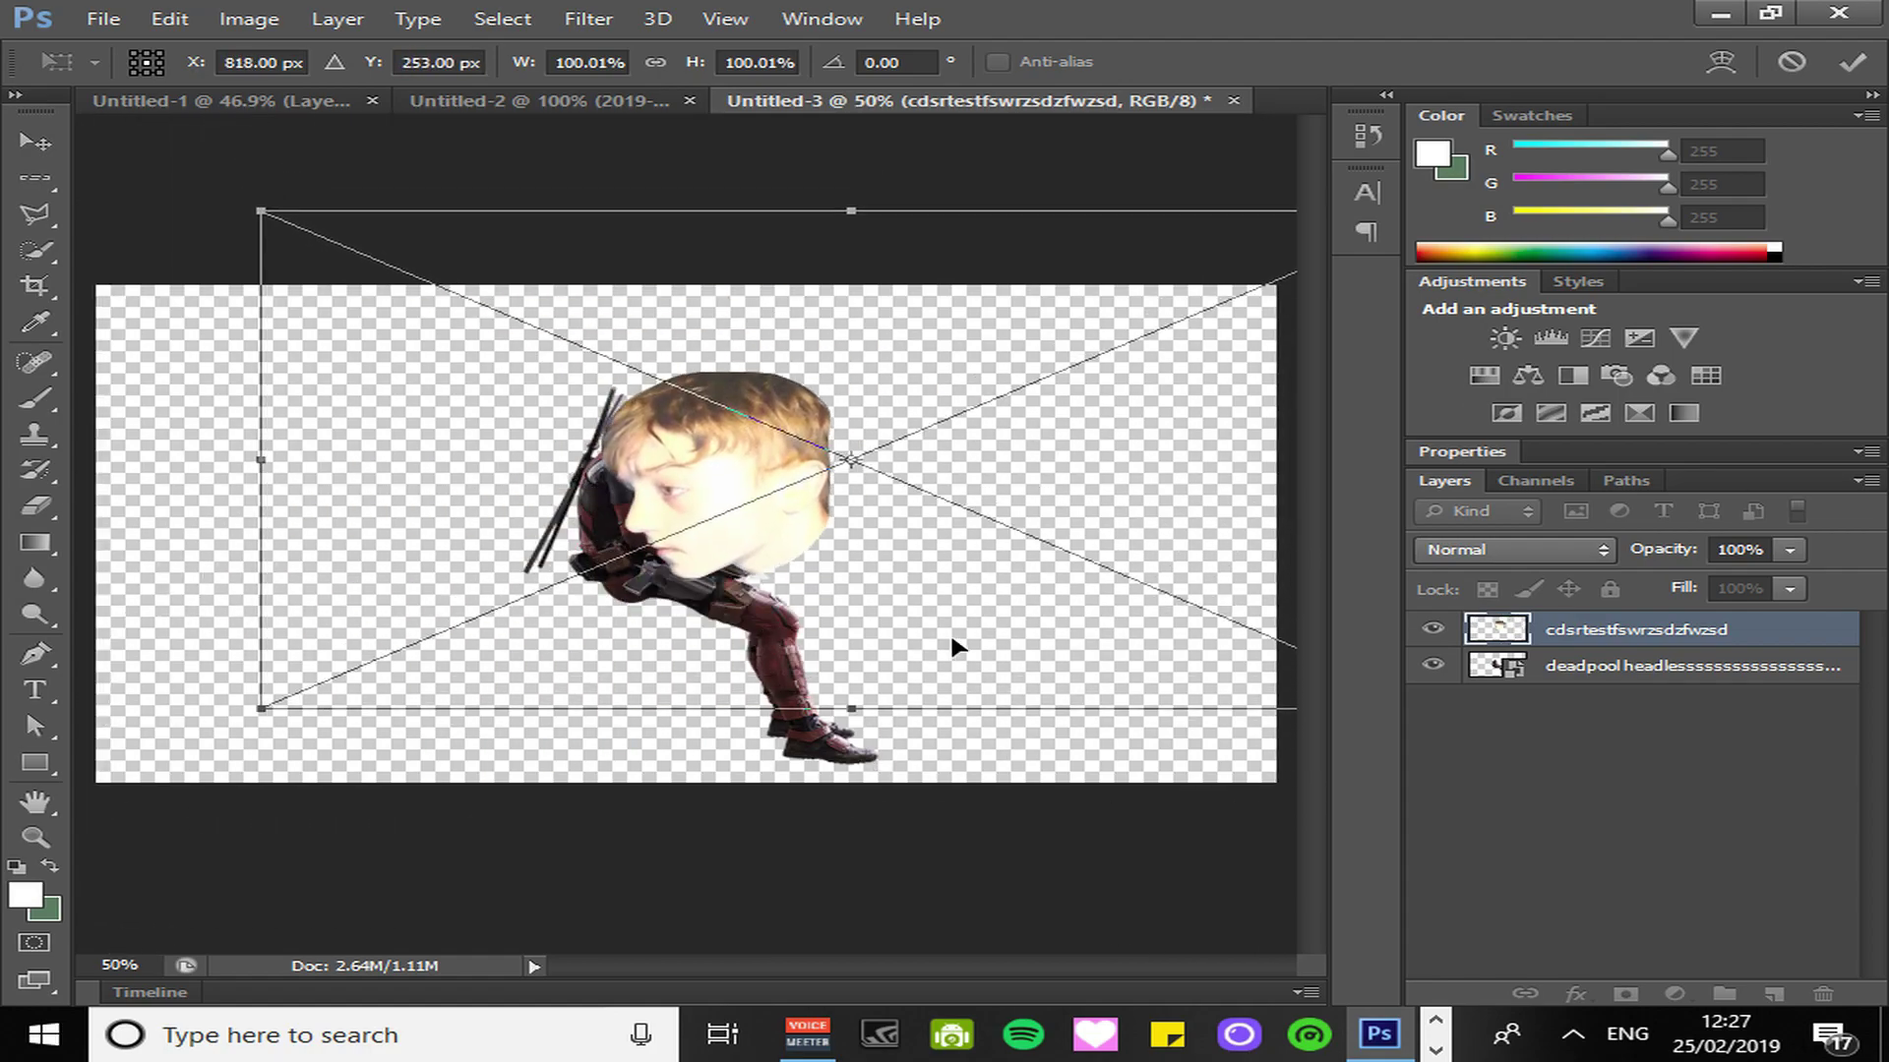
left_click_drag(999, 549, 965, 565)
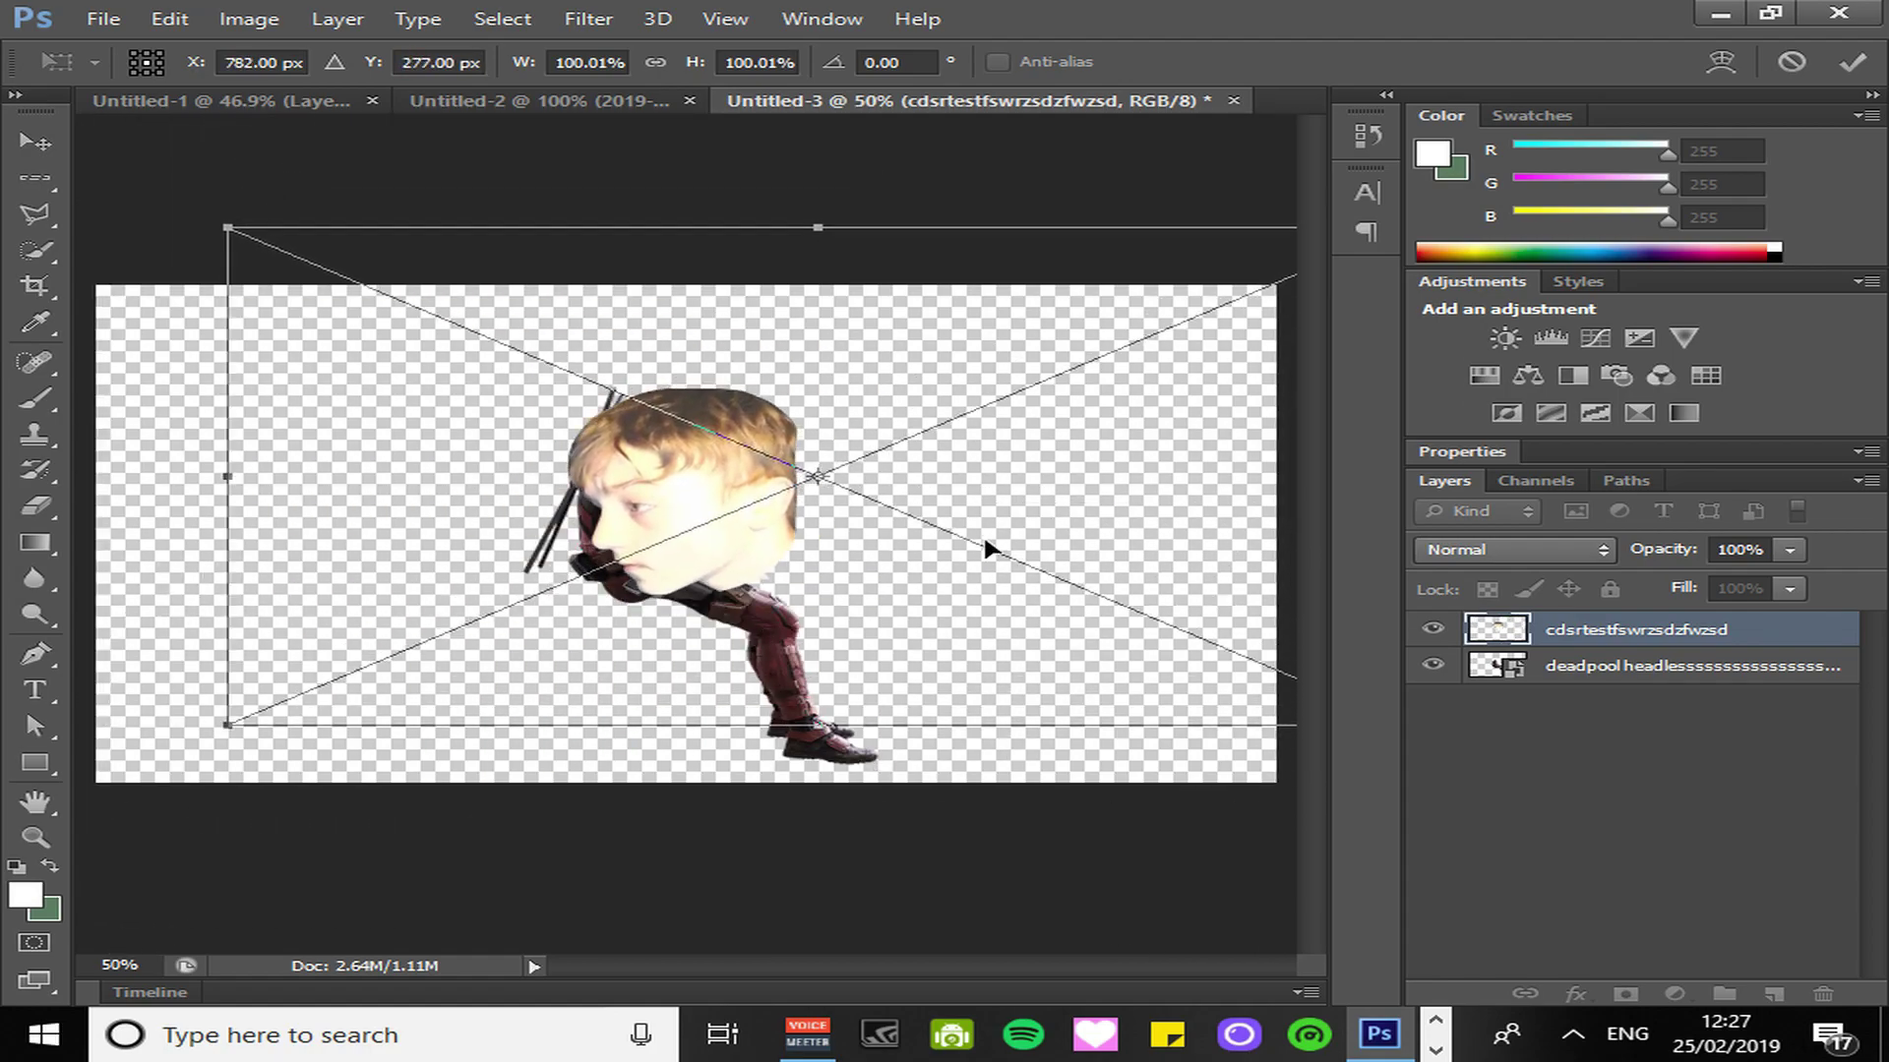
scroll(1006, 495, "down", 3)
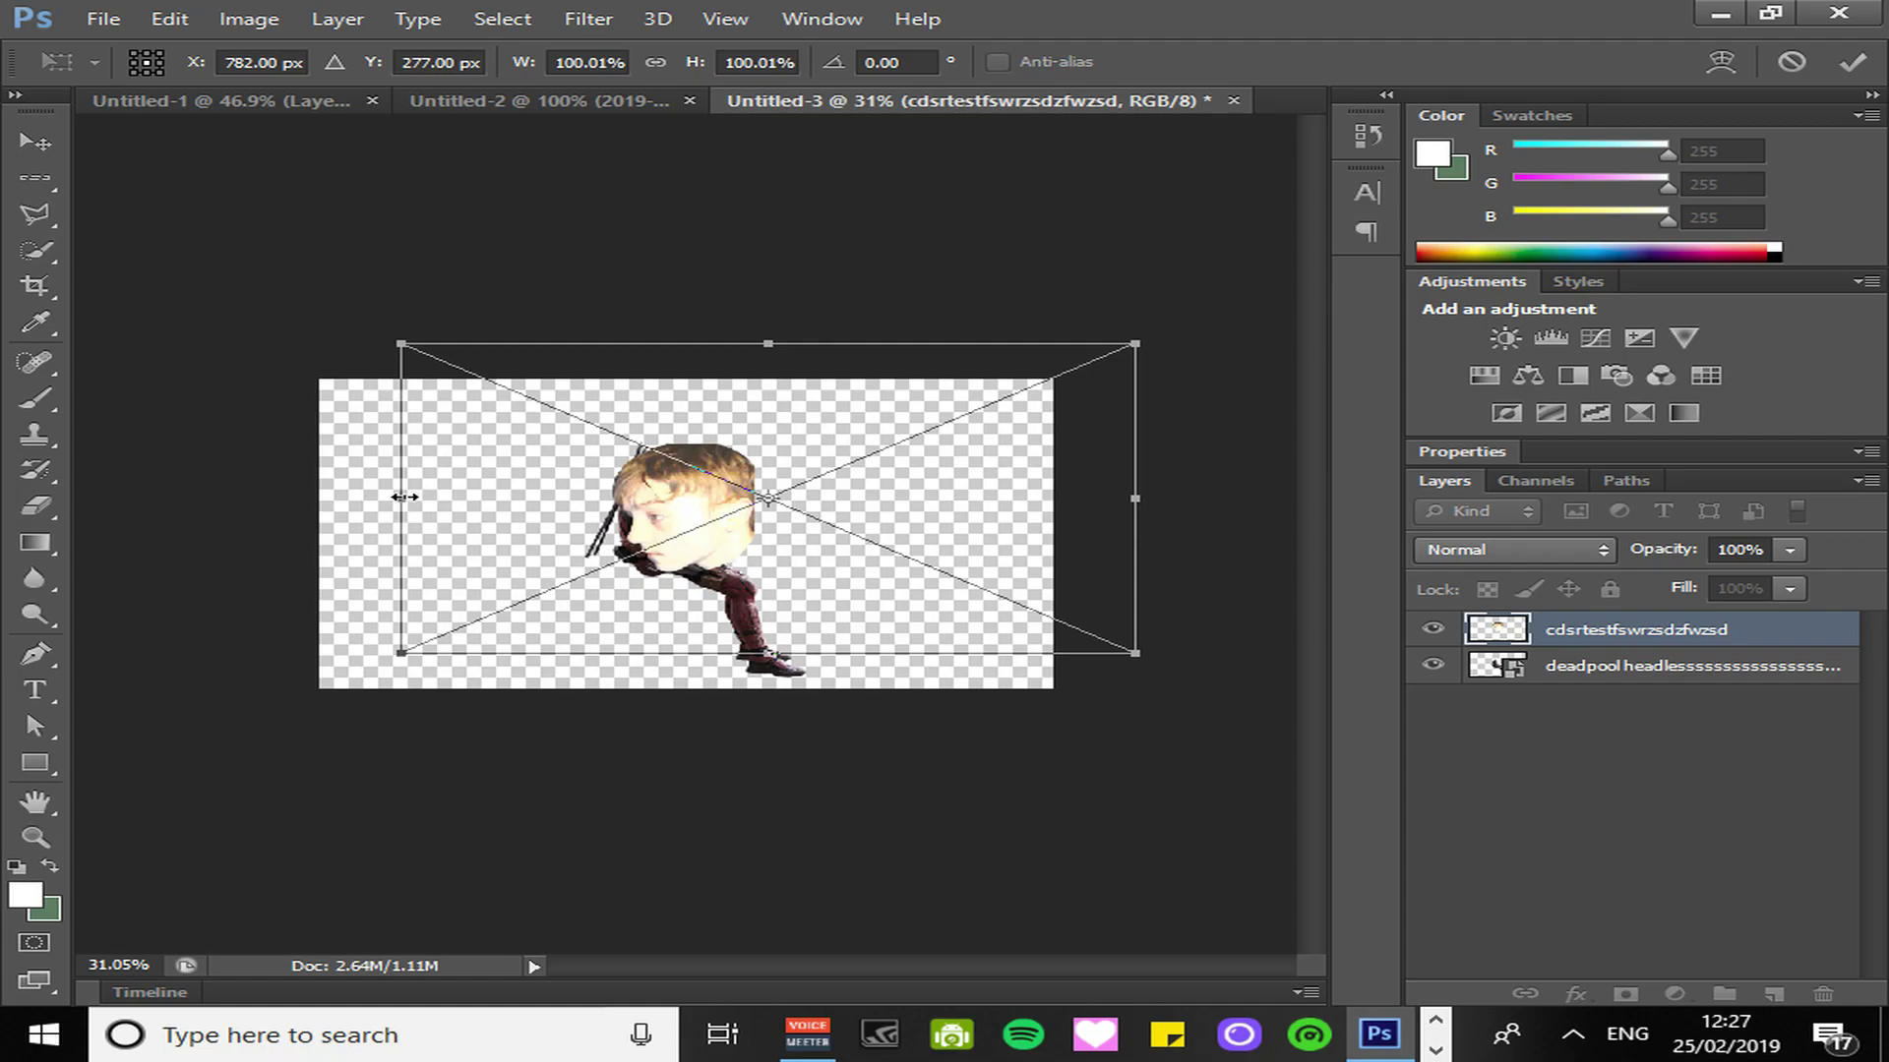
Mirror and widen the head, commit it, and move its layer beneath the headless body.
left_click_drag(424, 500, 1655, 521)
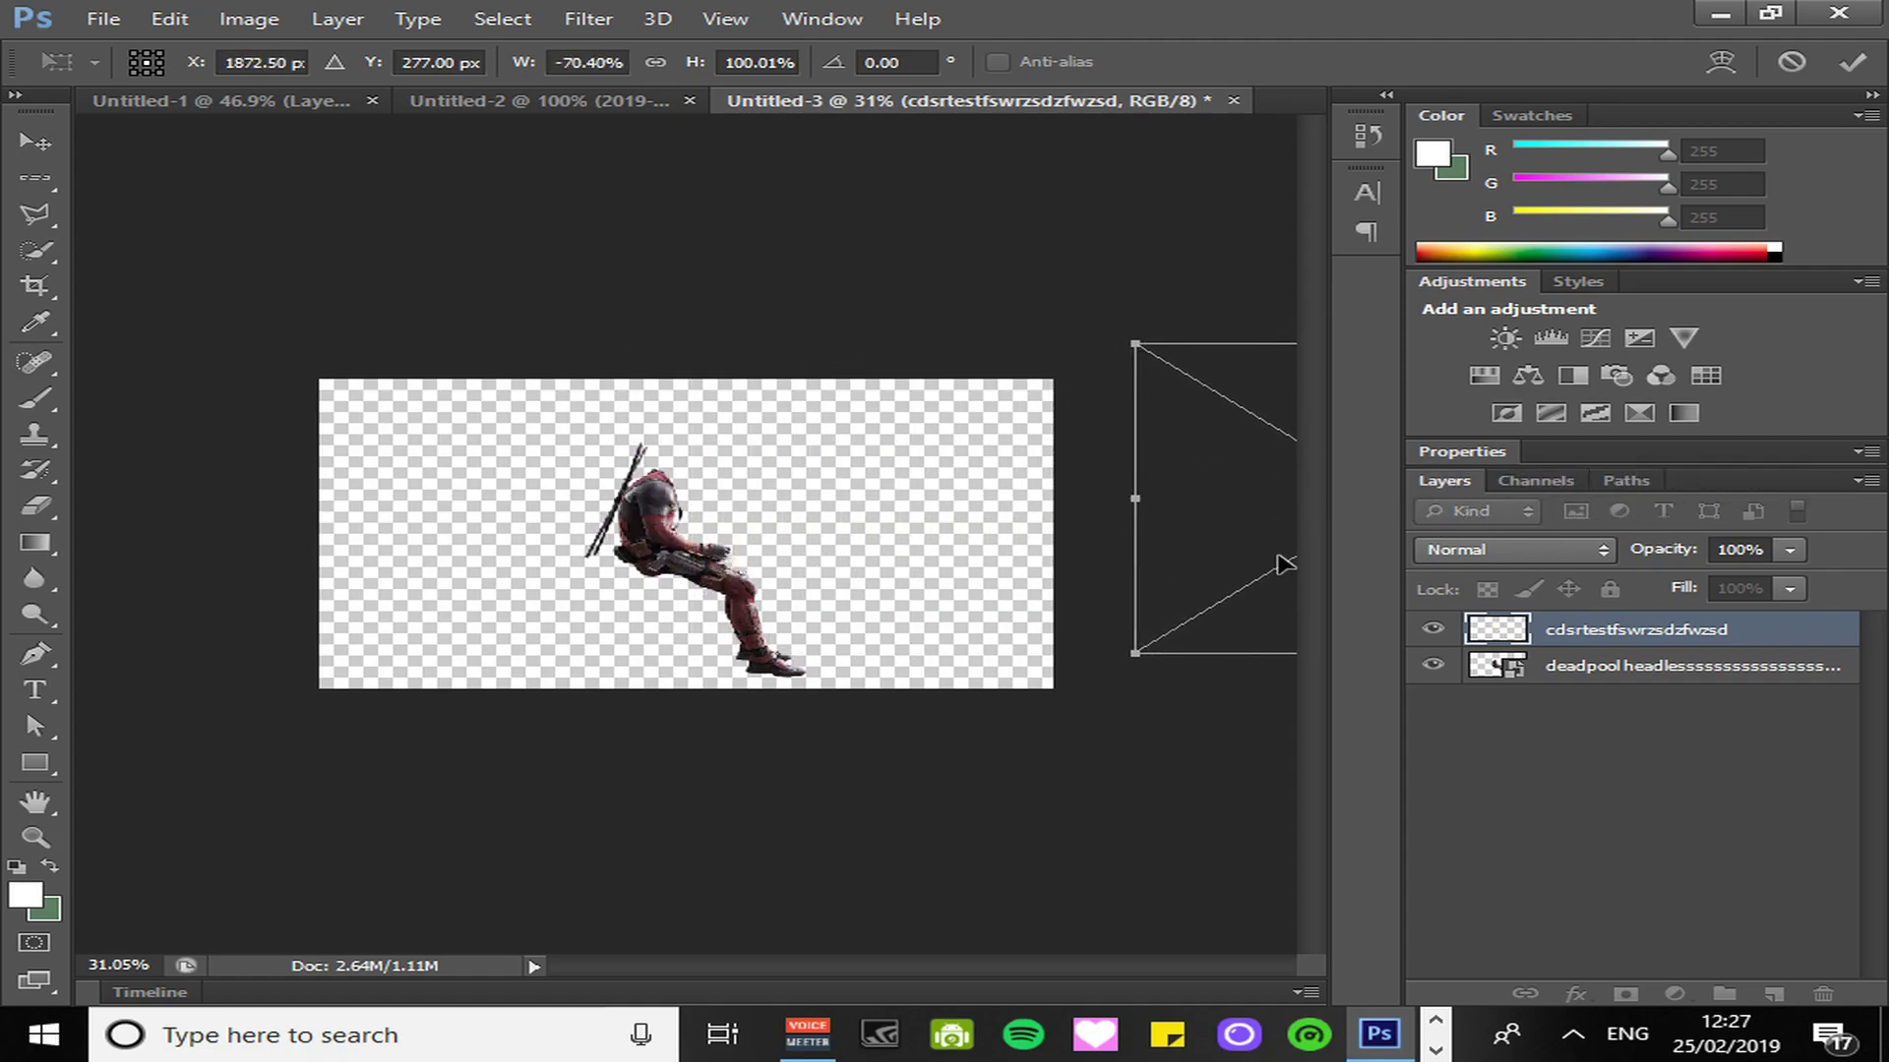
left_click_drag(1283, 564, 517, 593)
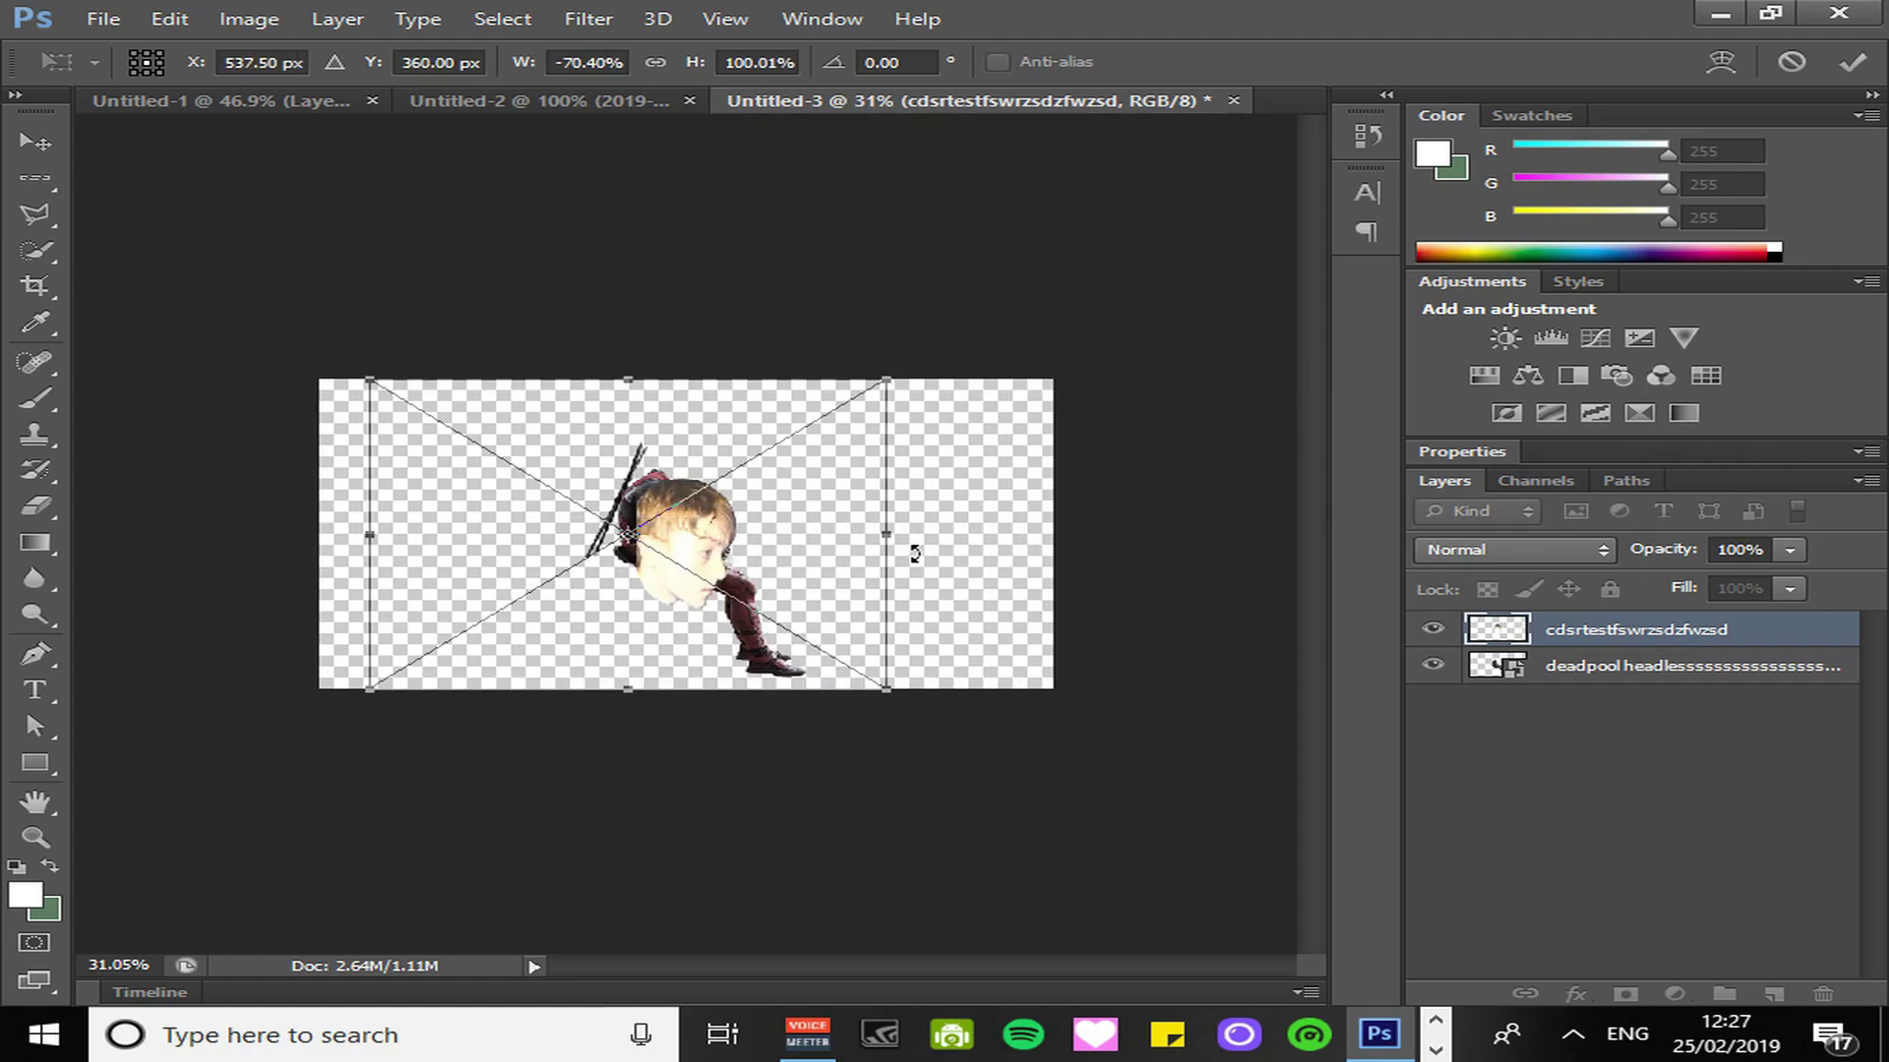
left_click_drag(899, 532, 981, 531)
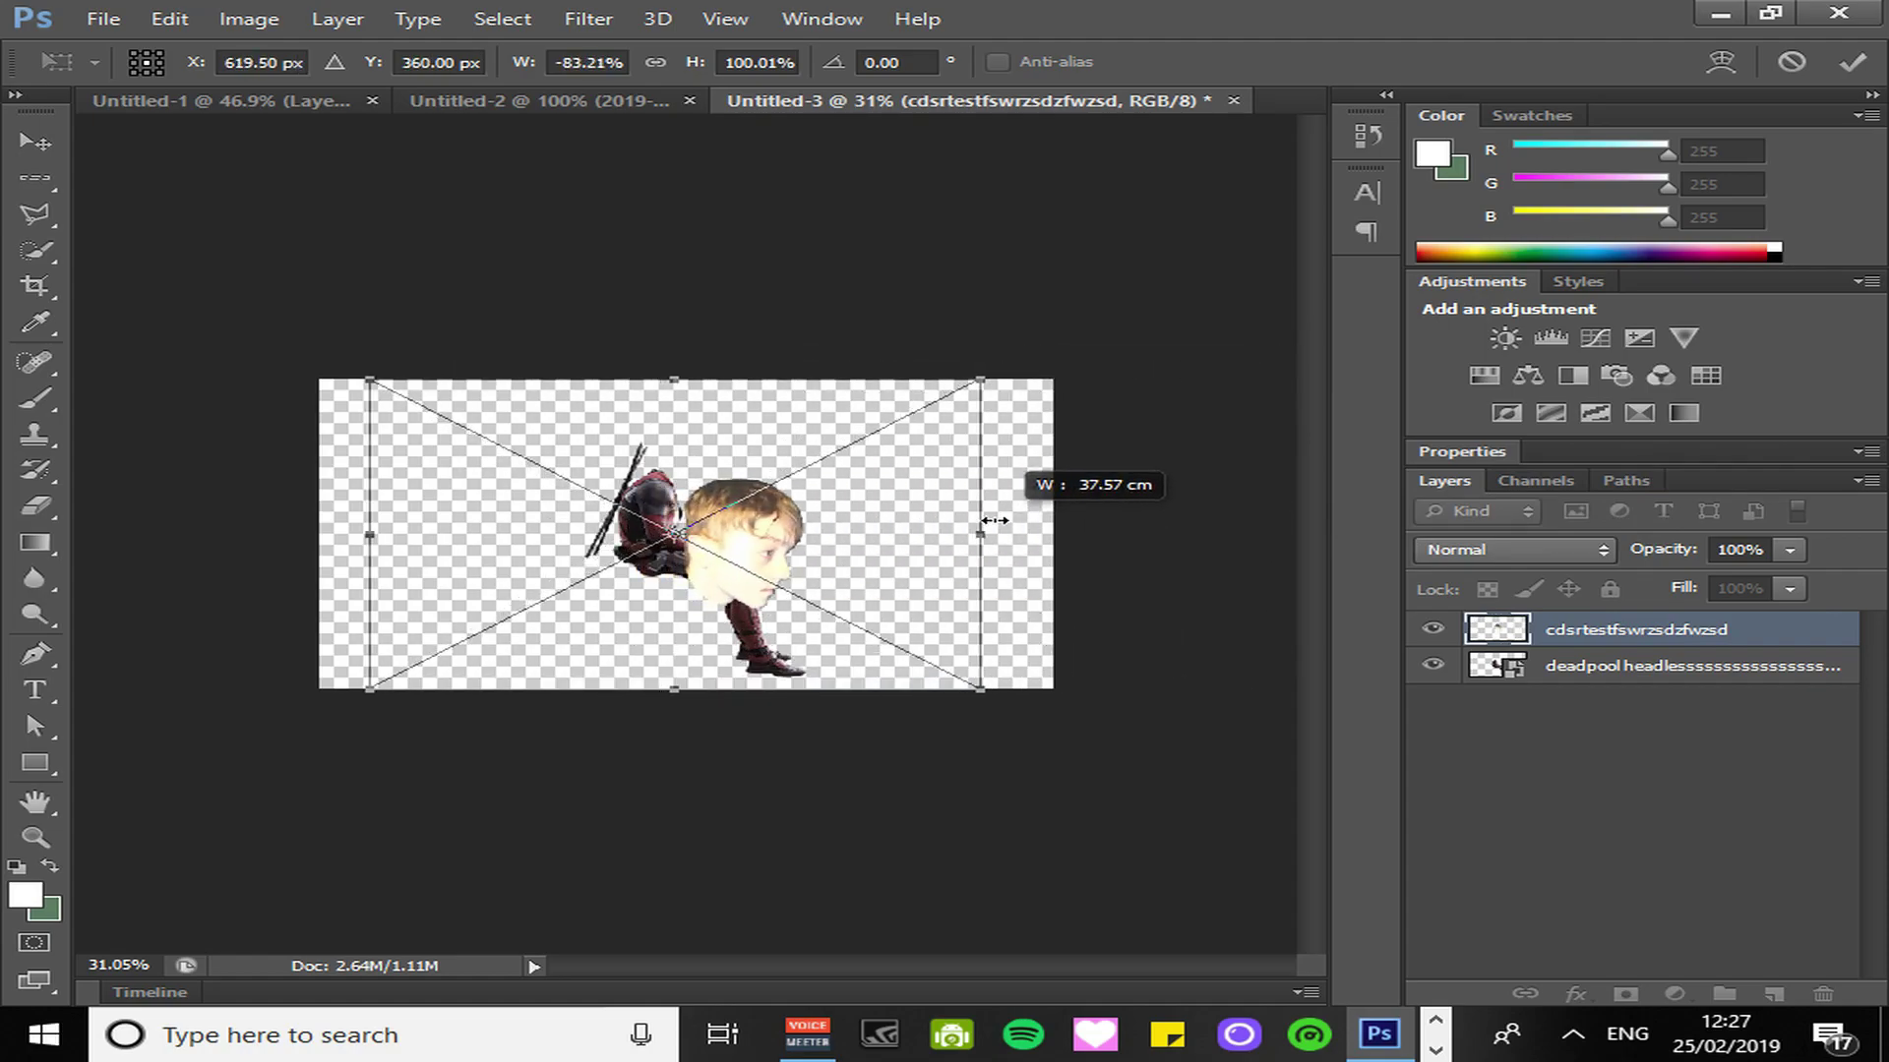
left_click_drag(763, 598, 858, 576)
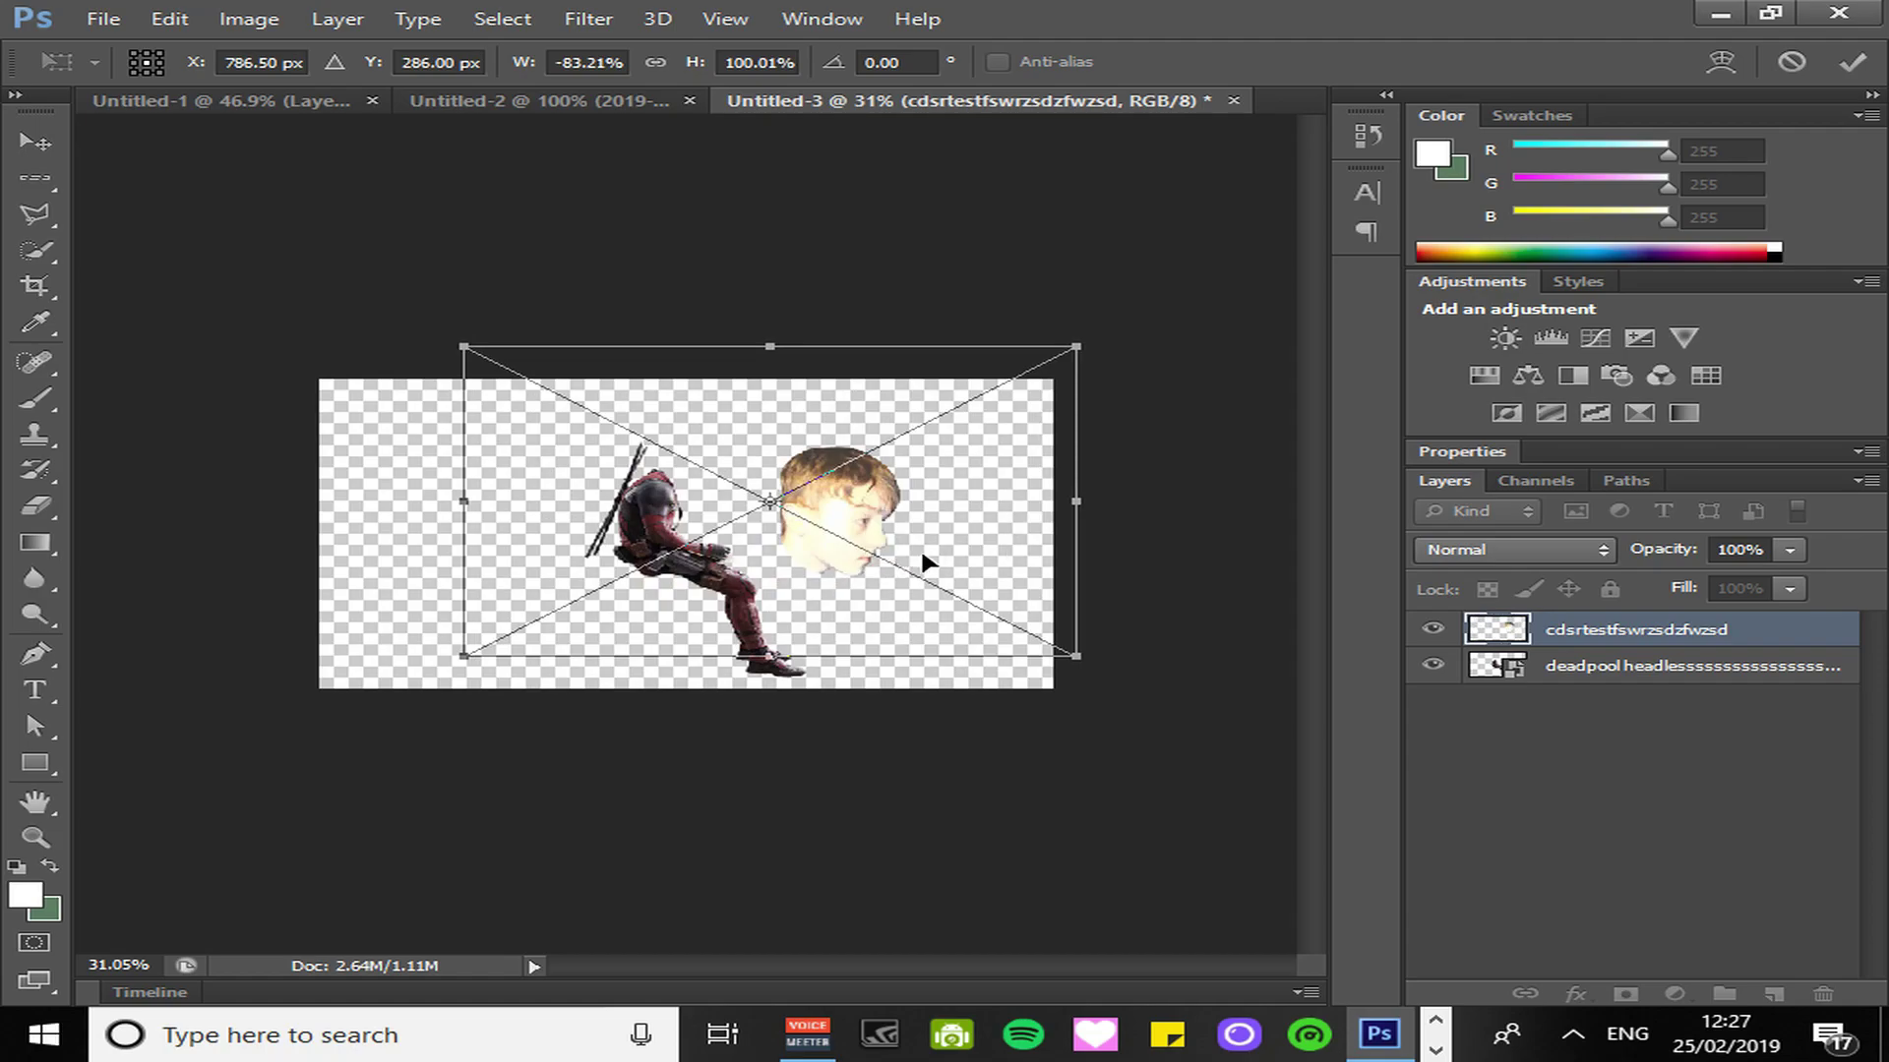
key("Return")
left_click_drag(1594, 635, 1604, 689)
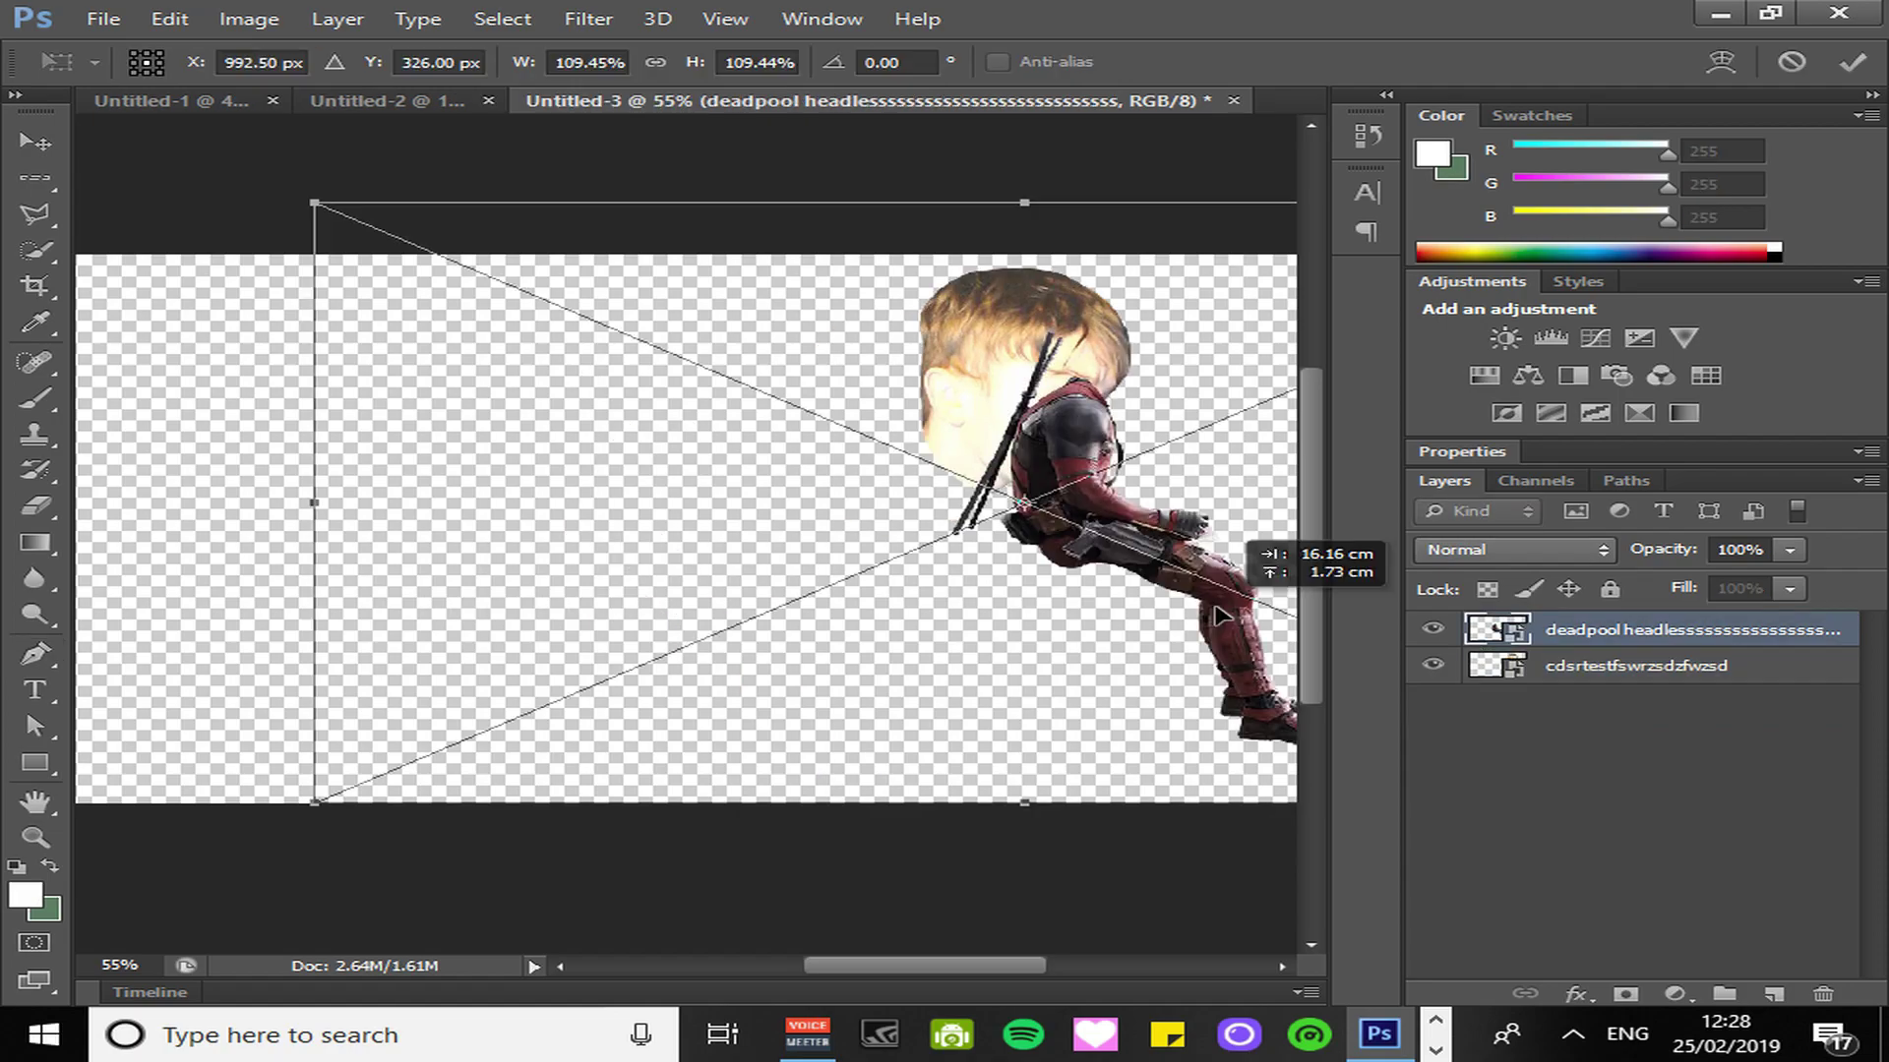
Enlarge and reposition the headless body and head, then choose 1200px-Adobe_Photoshop_CC_icon.svg to place.
left_click_drag(1231, 606, 658, 612)
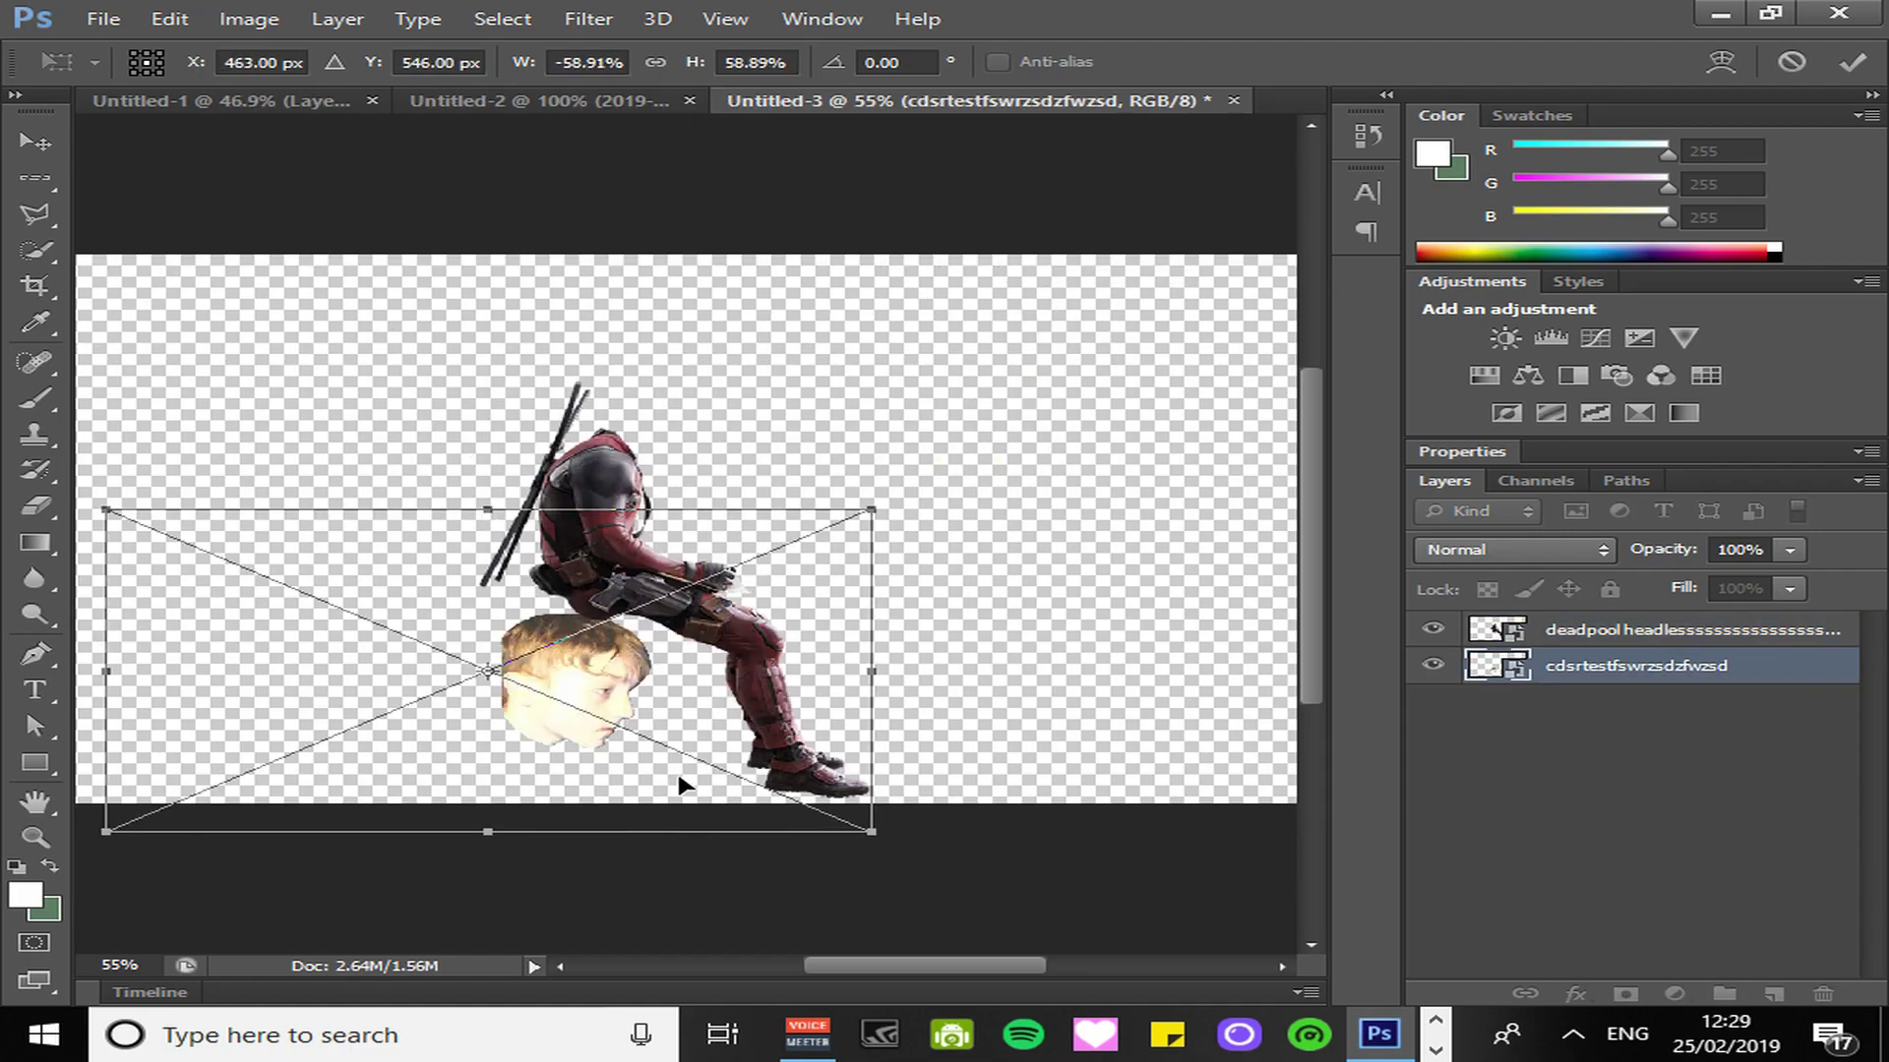
left_click_drag(683, 784, 848, 492)
scroll(748, 526, "up", 5)
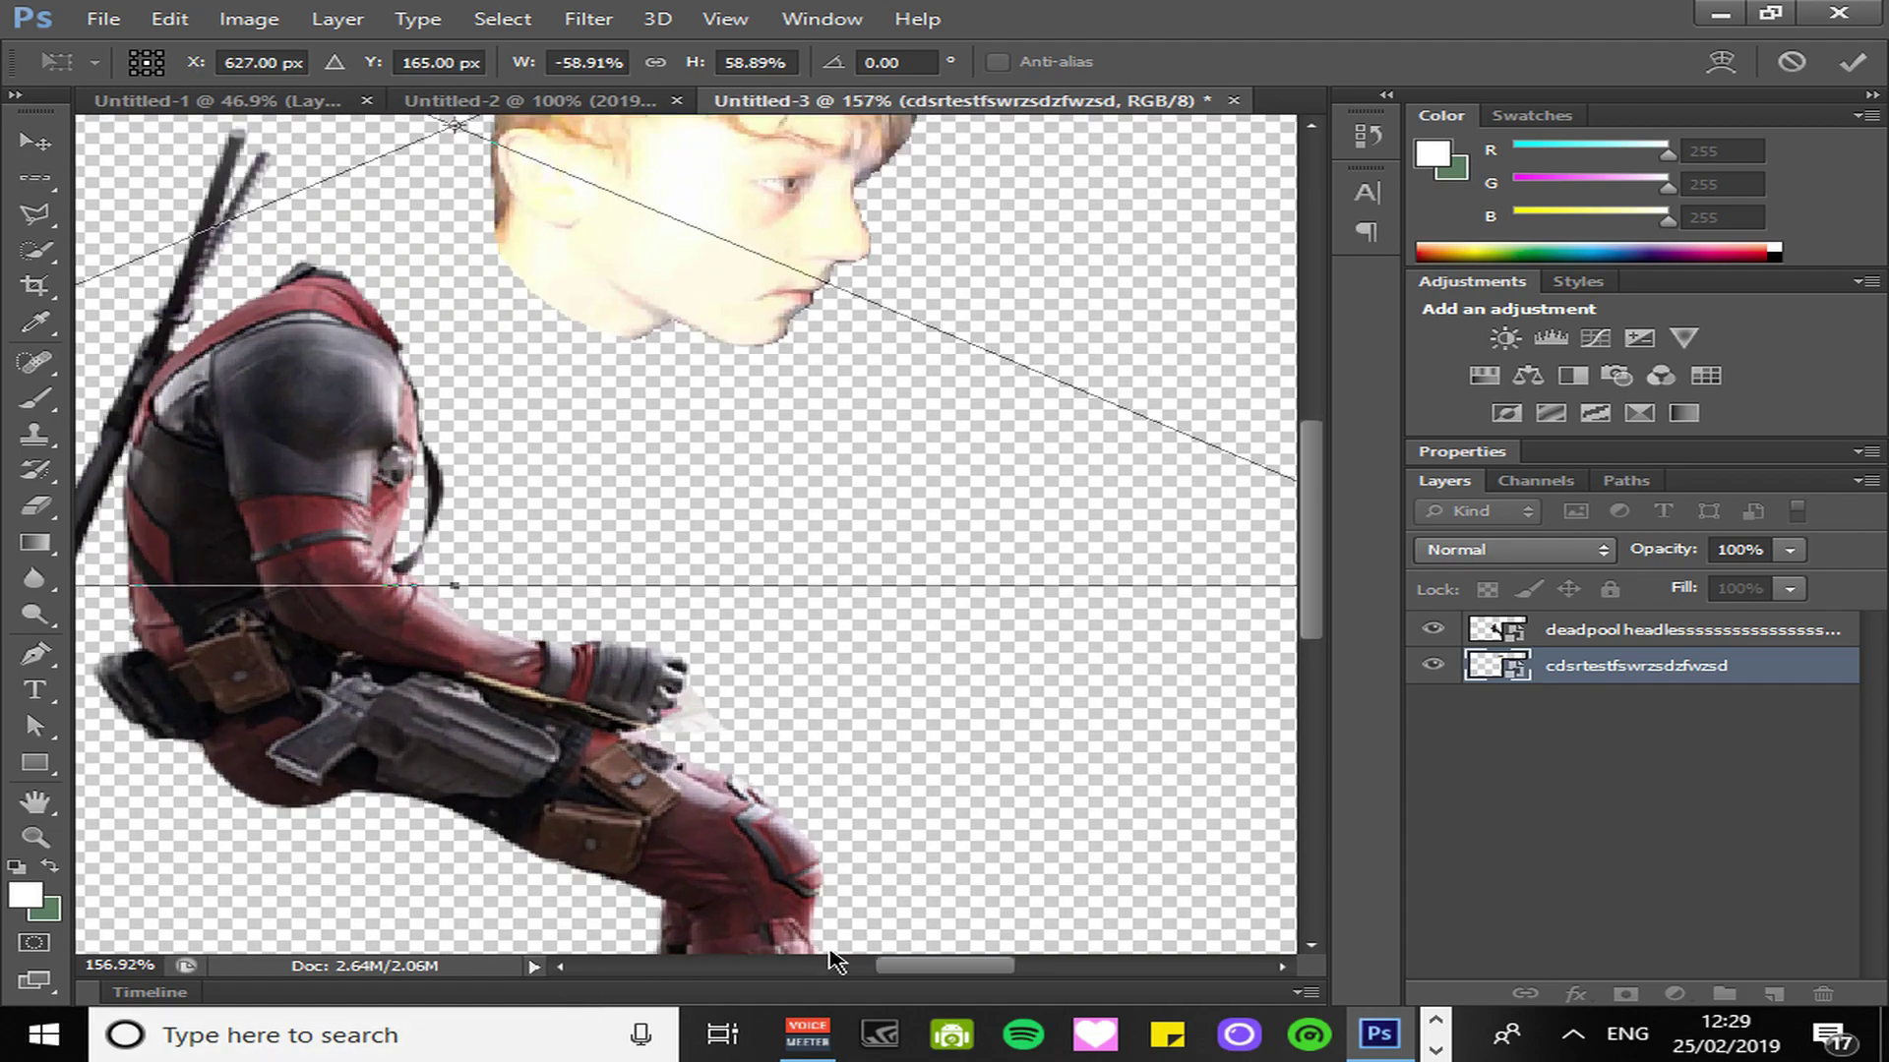
left_click_drag(923, 974, 875, 979)
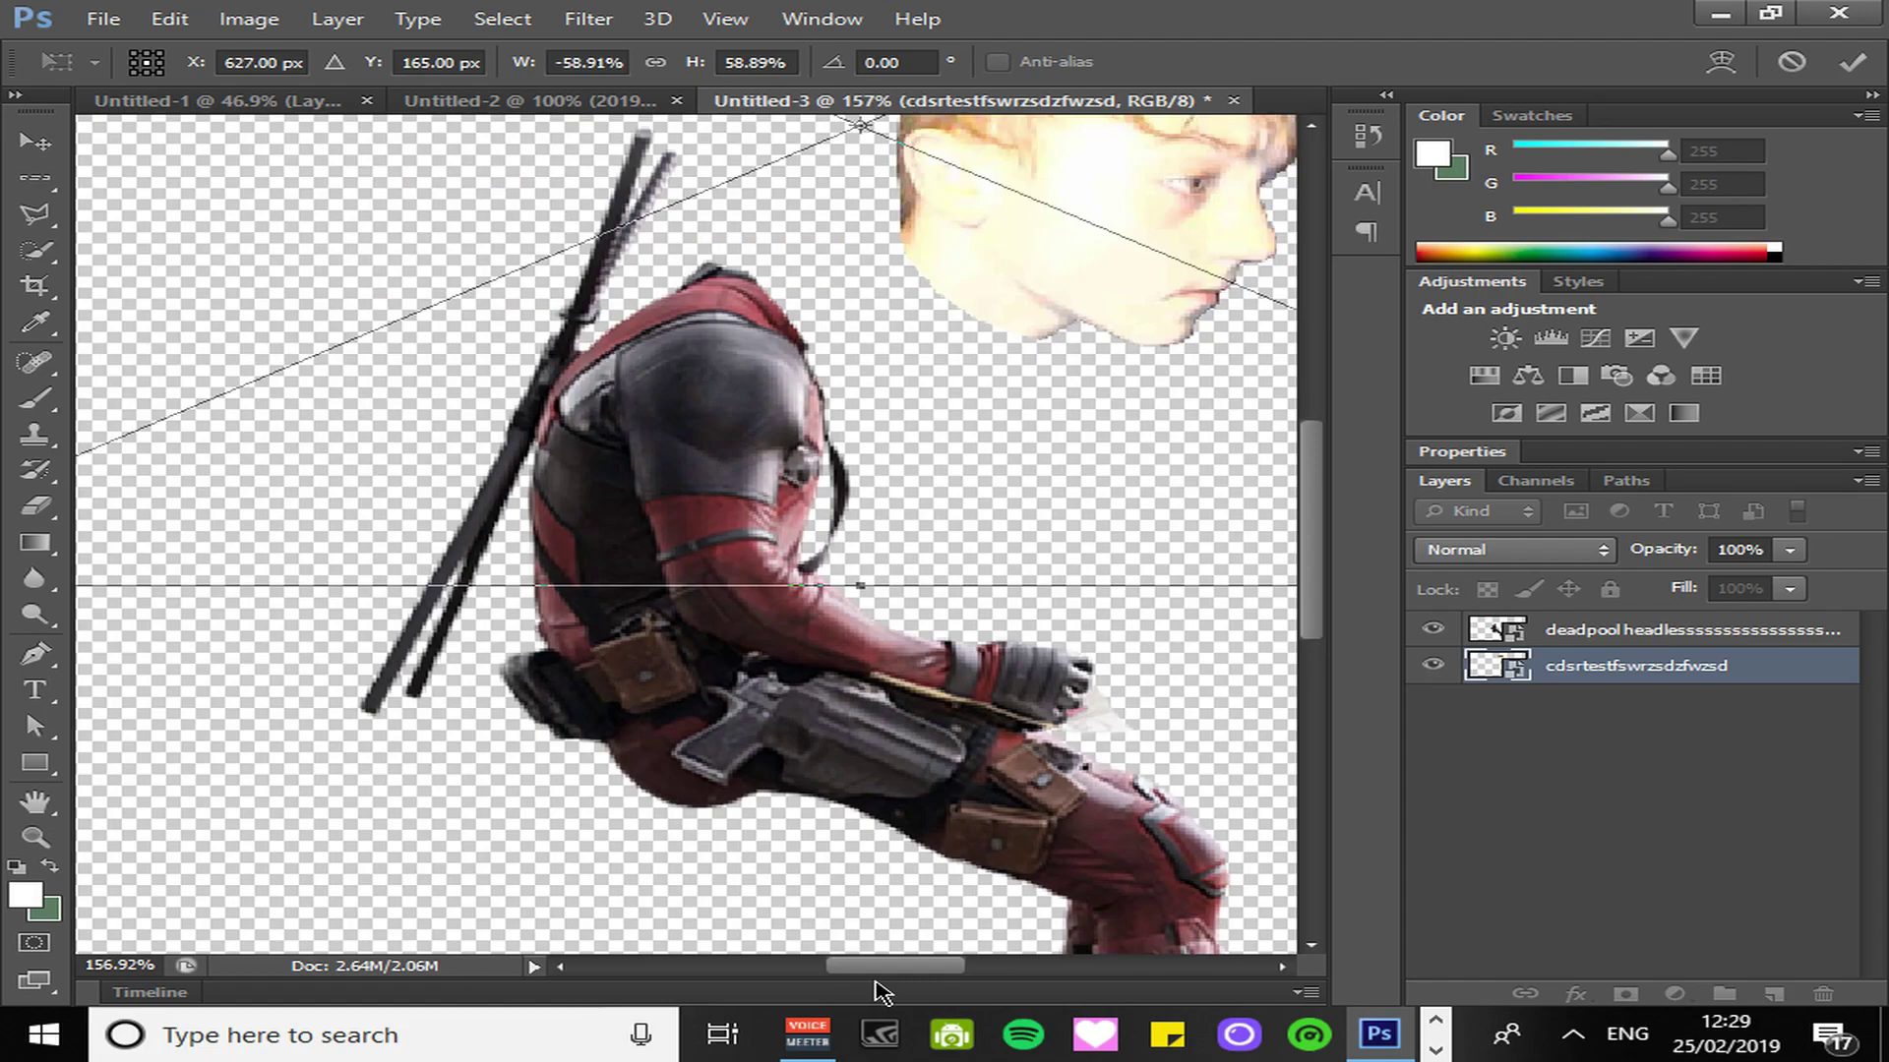
scroll(1062, 733, "up", 2)
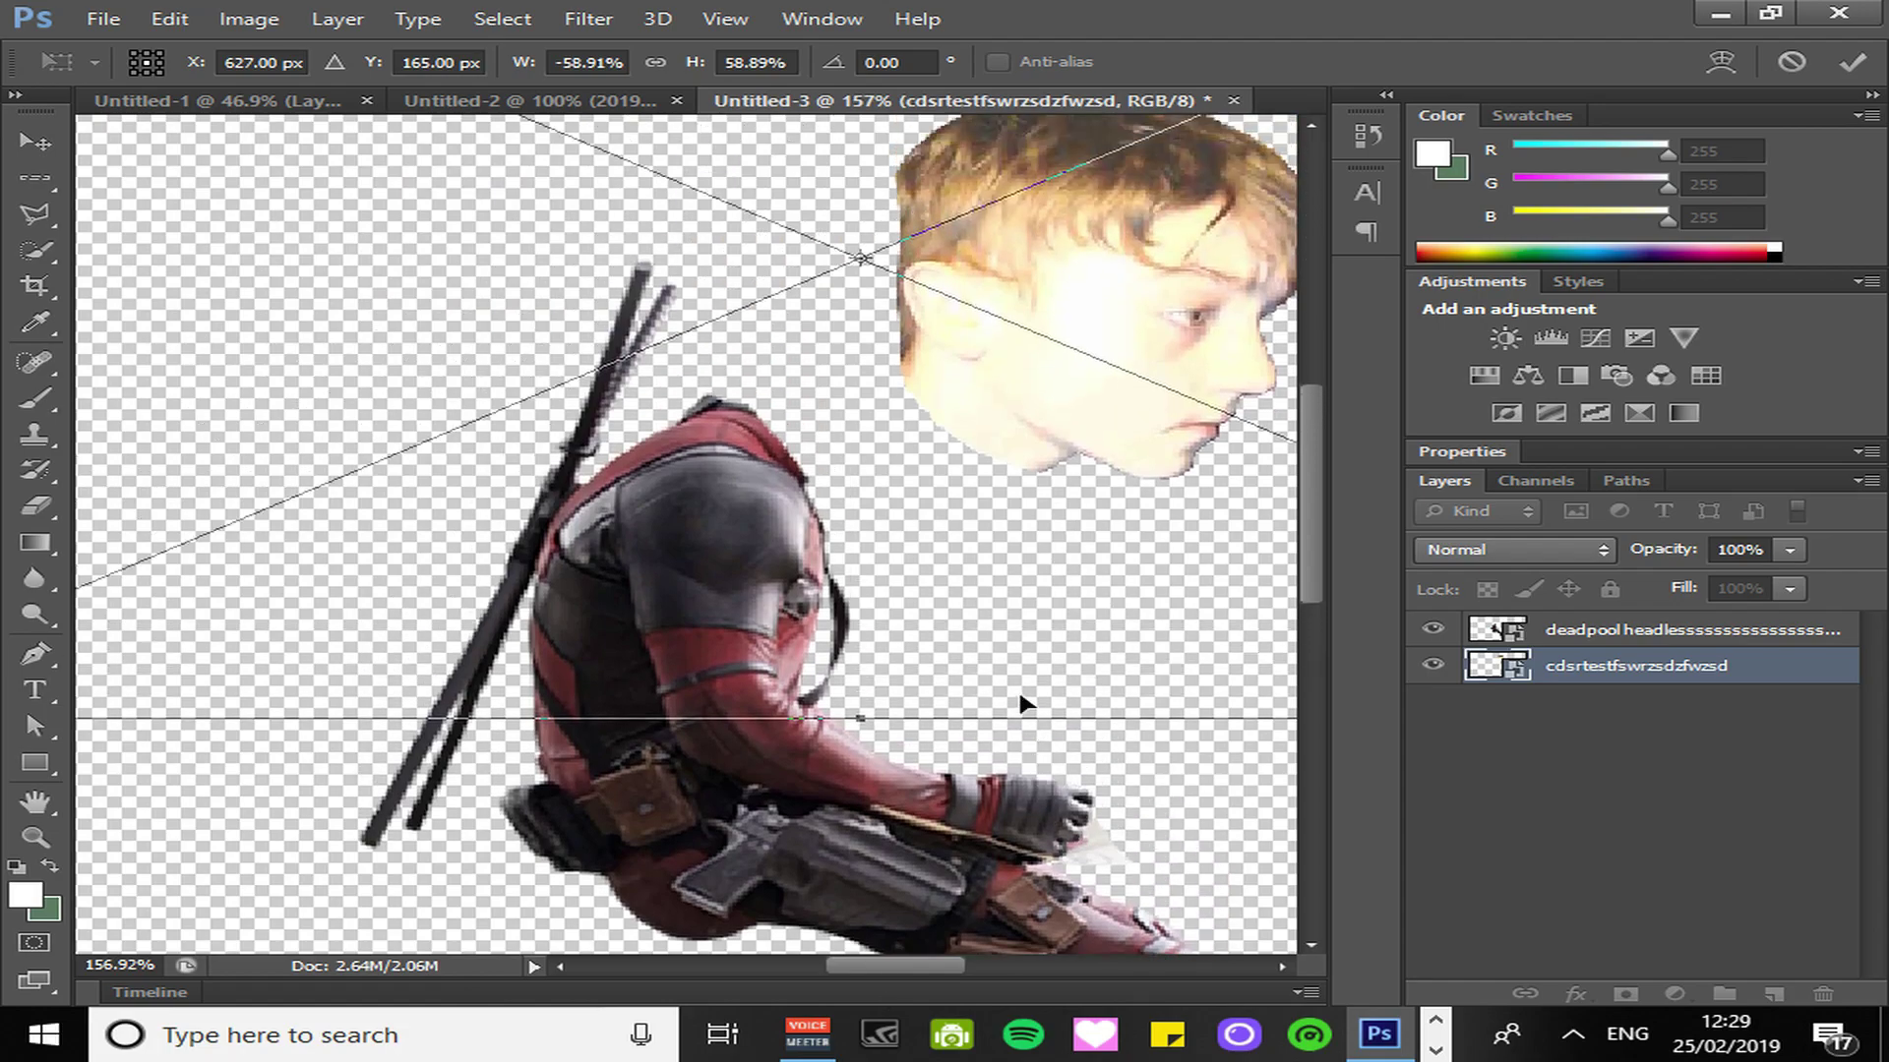
scroll(1080, 528, "down", 2)
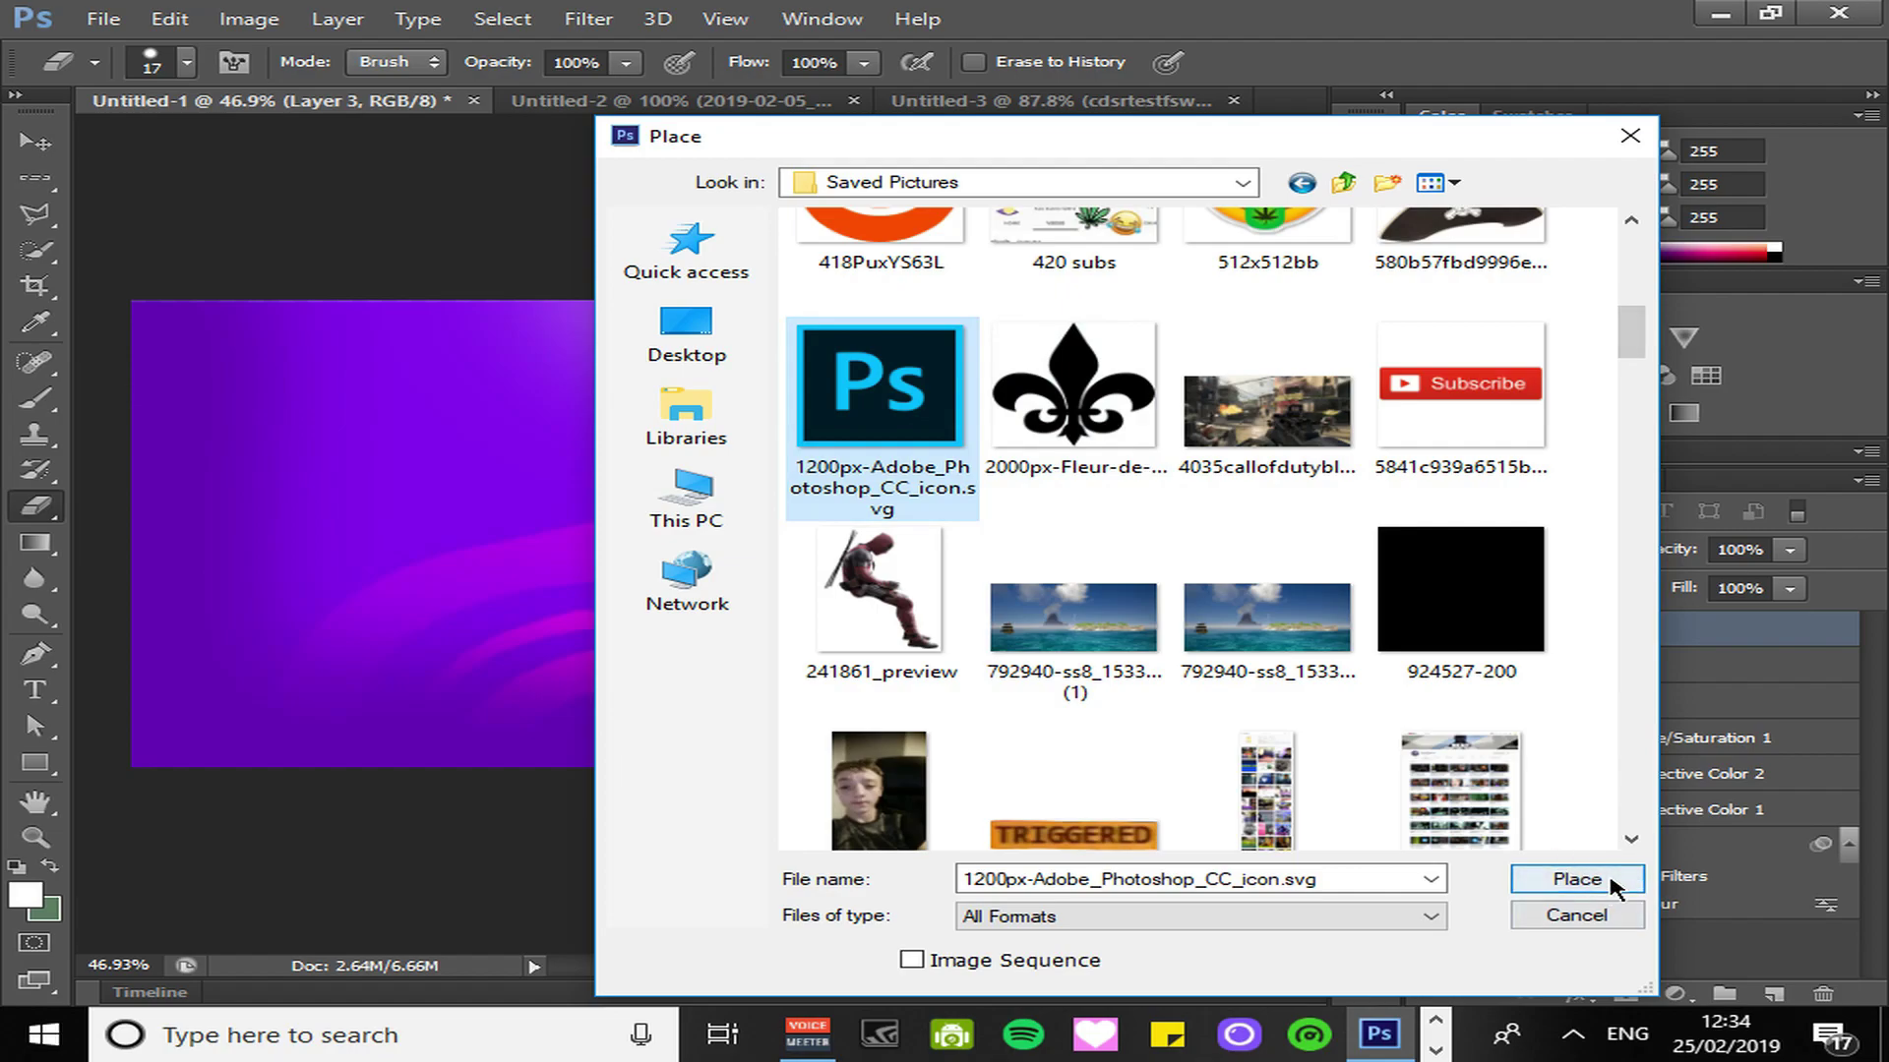
Place the Photoshop CC icon on Untitled-1, scaled to about 33% in the lower-left corner.
left_click(1614, 872)
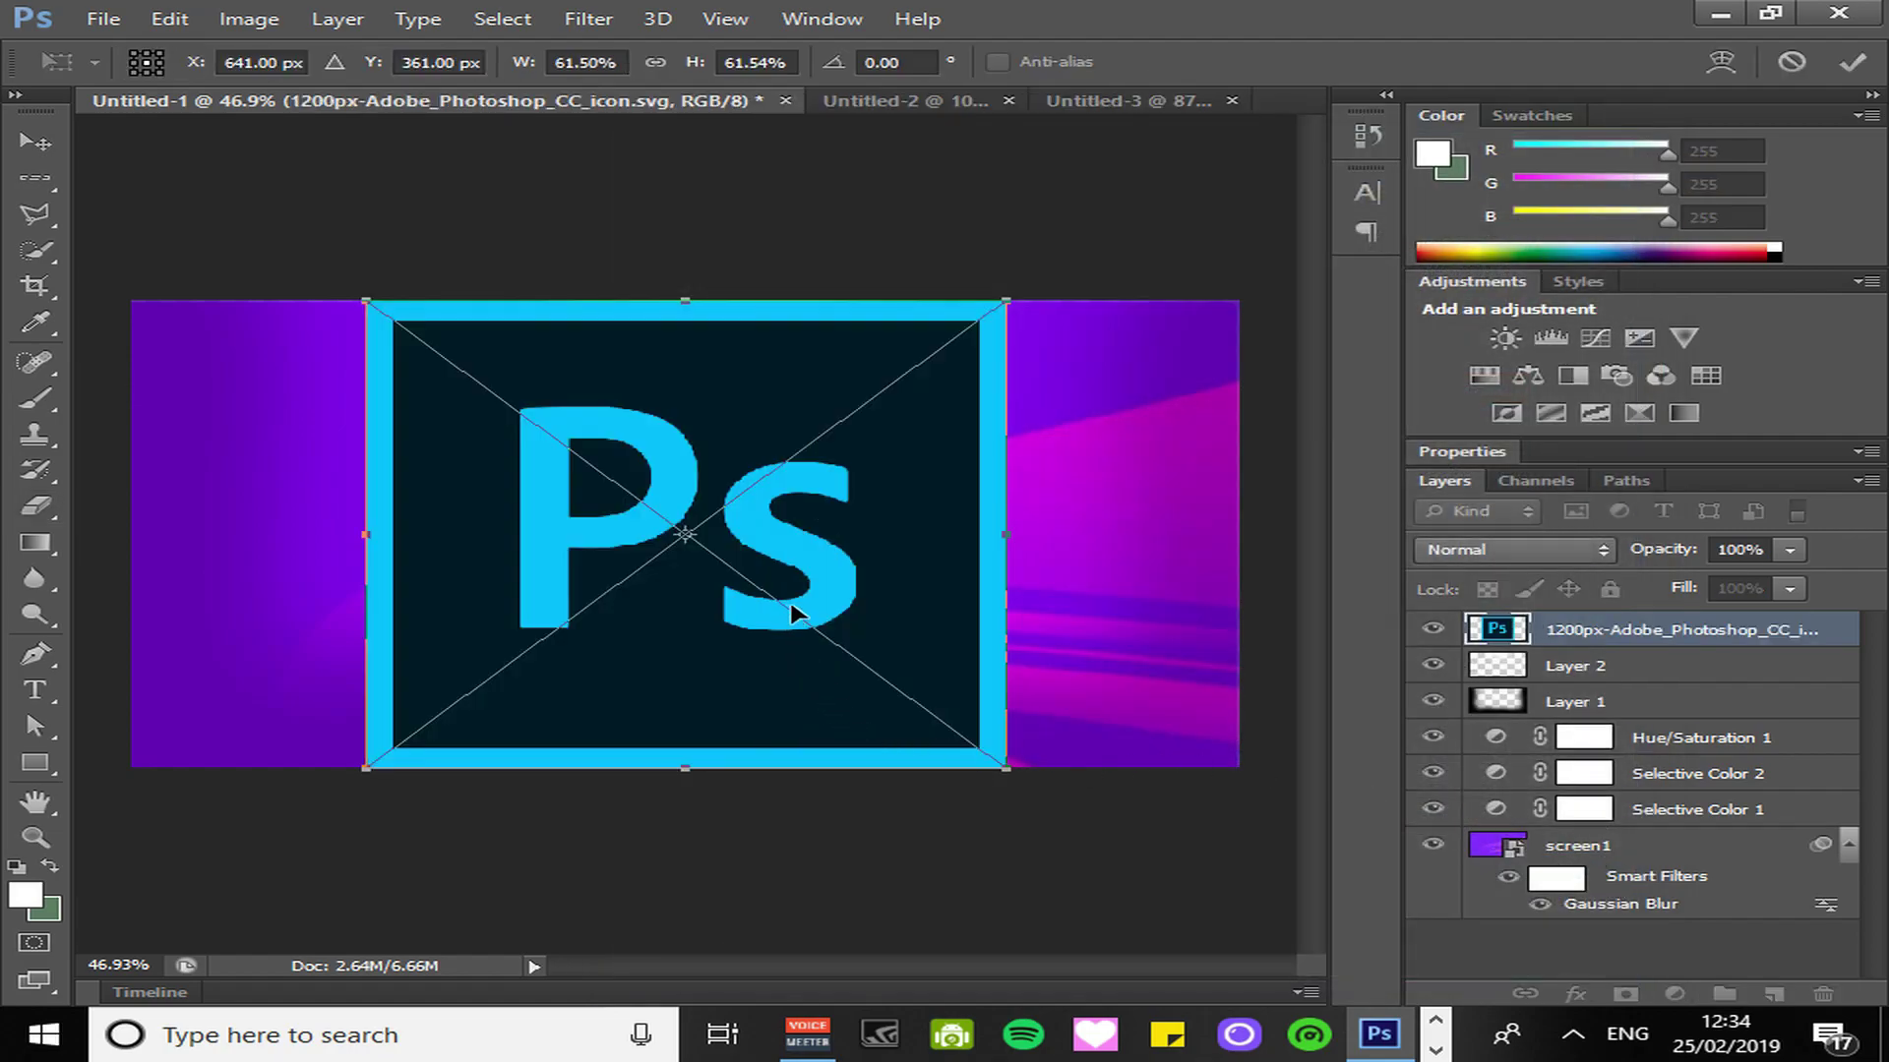
left_click_drag(1014, 292, 639, 588)
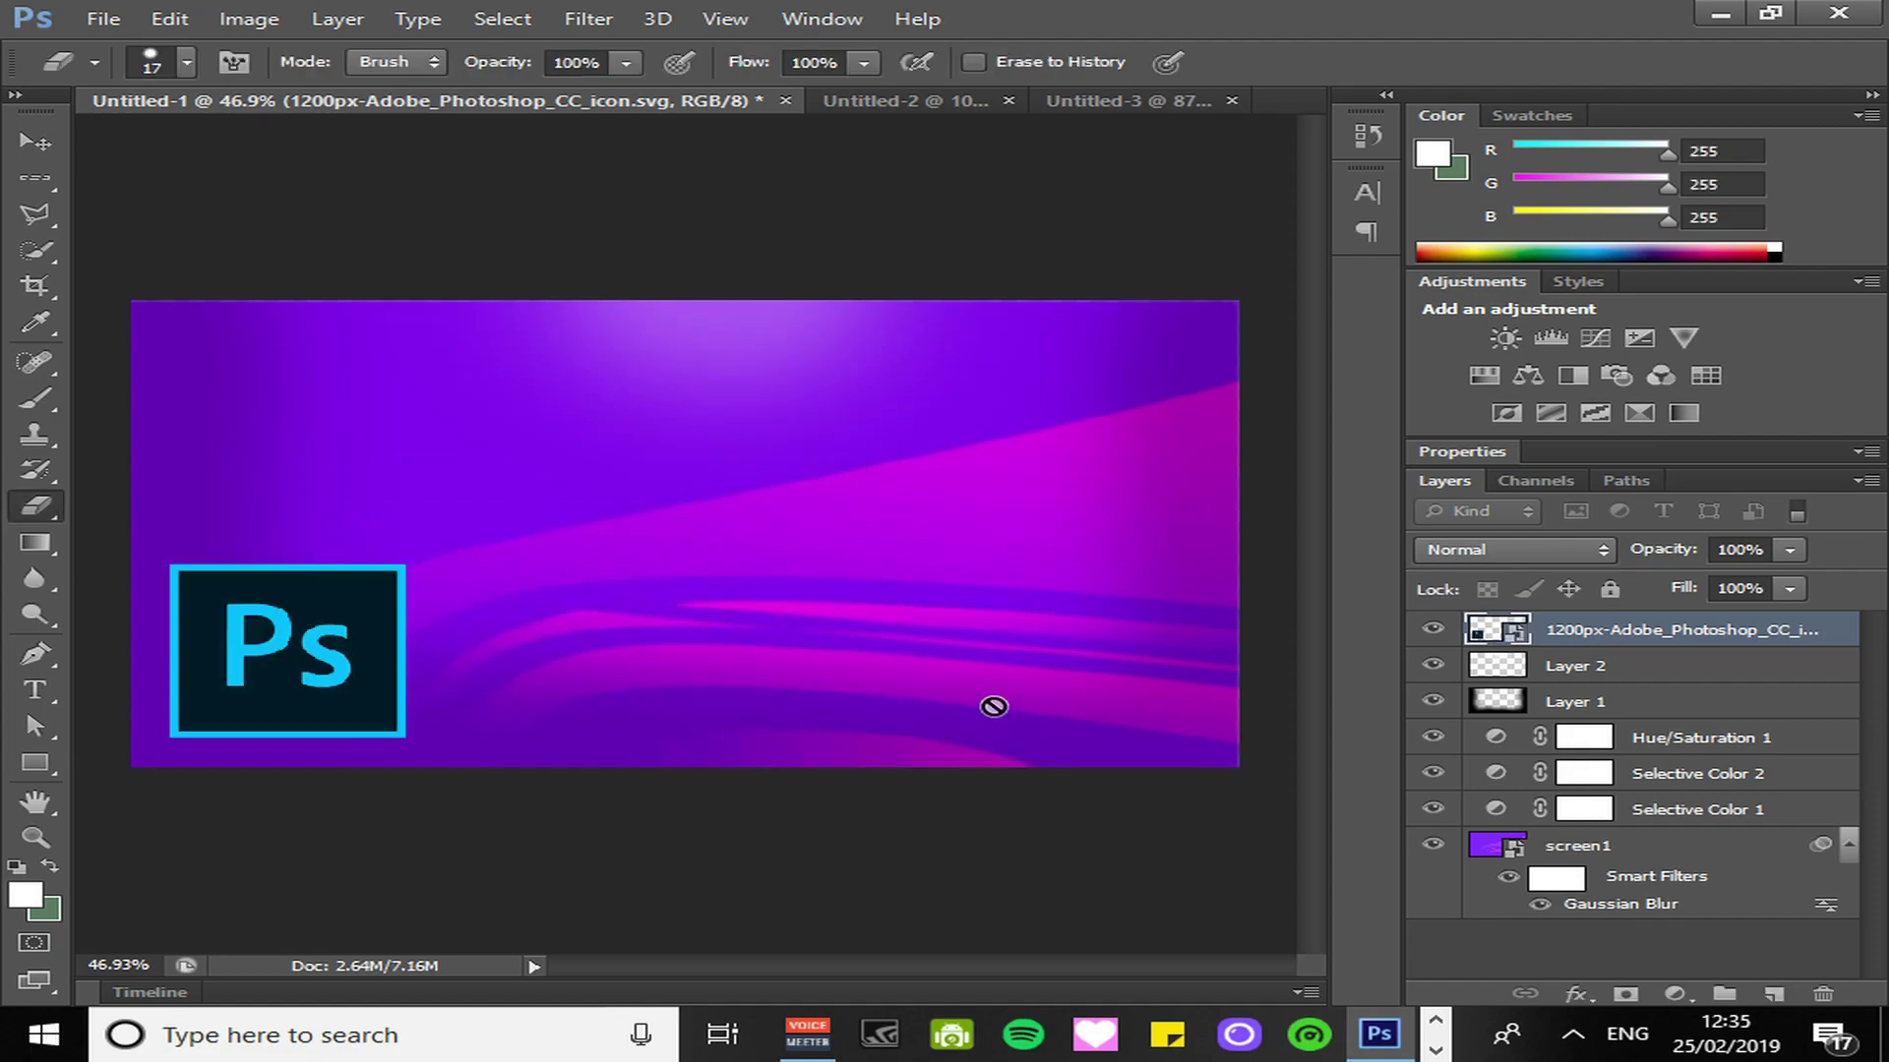
Add a drop shadow to the Ps icon layer and seat the deadpool2 figure on it.
right_click(1734, 650)
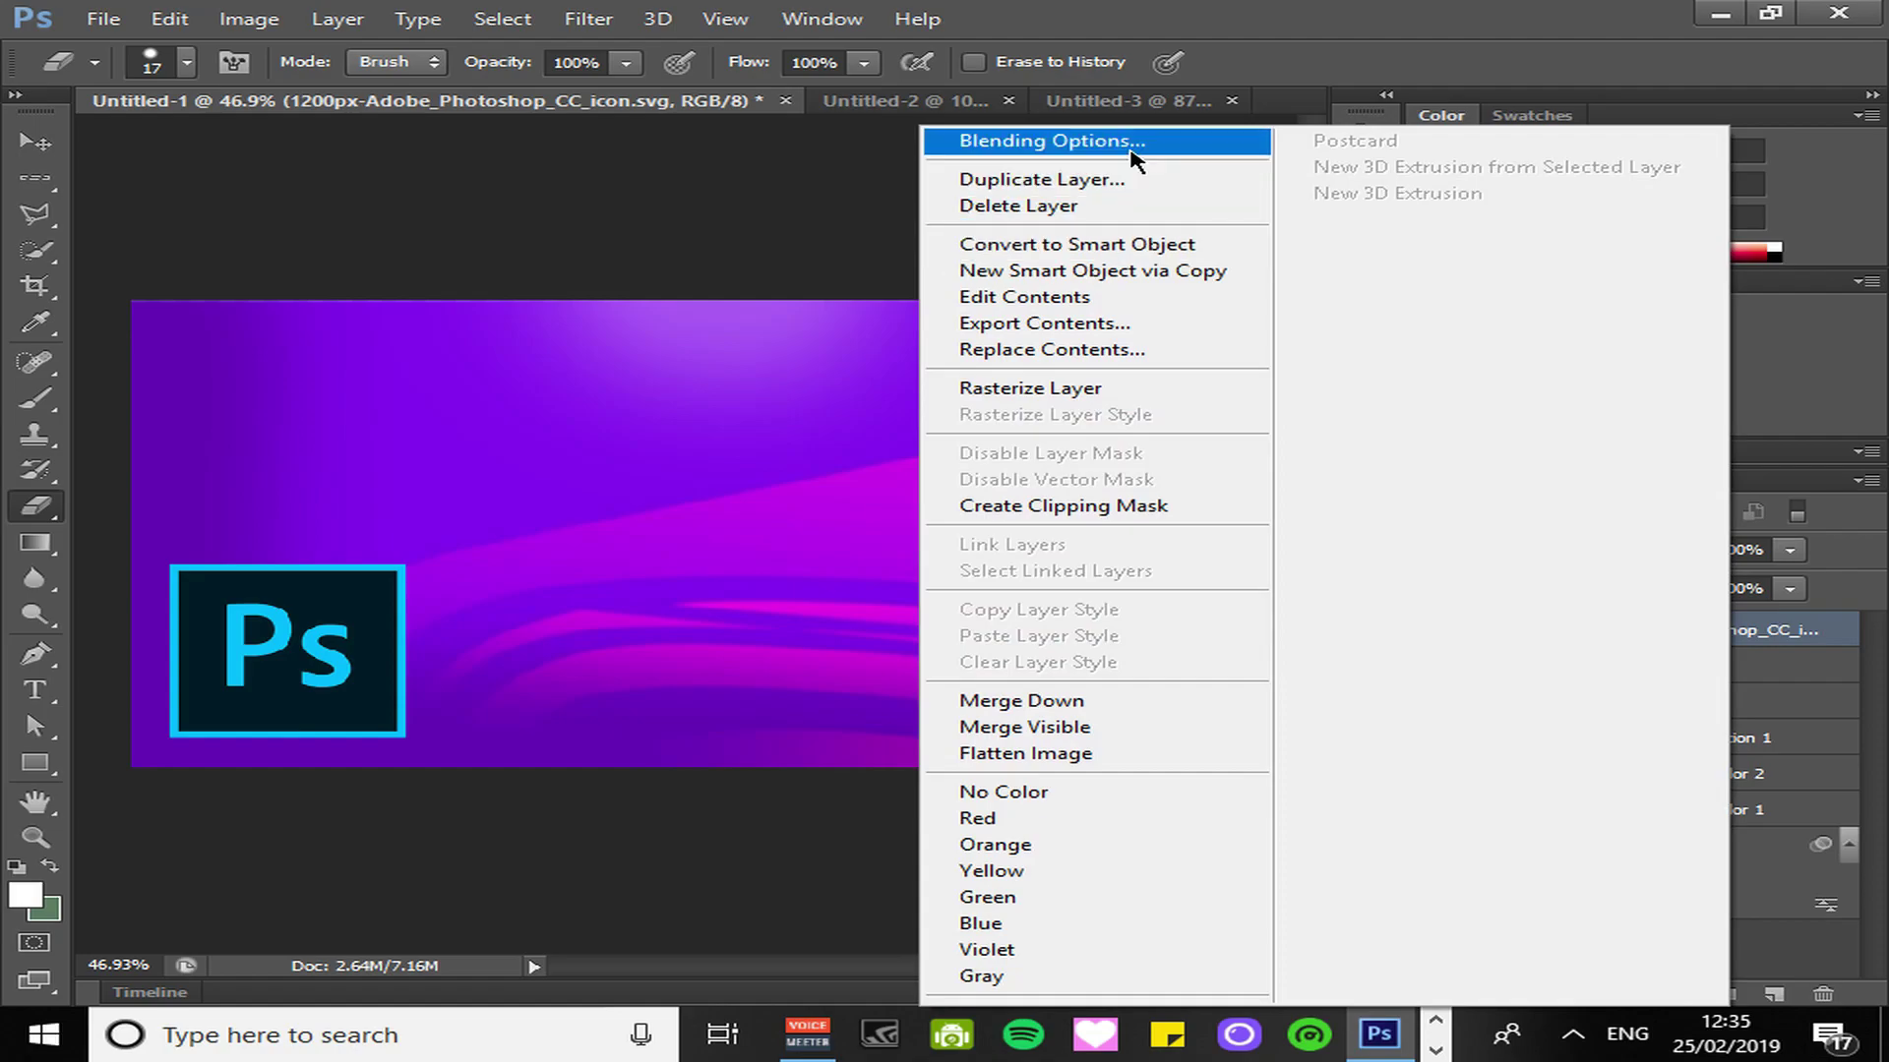
left_click(1133, 156)
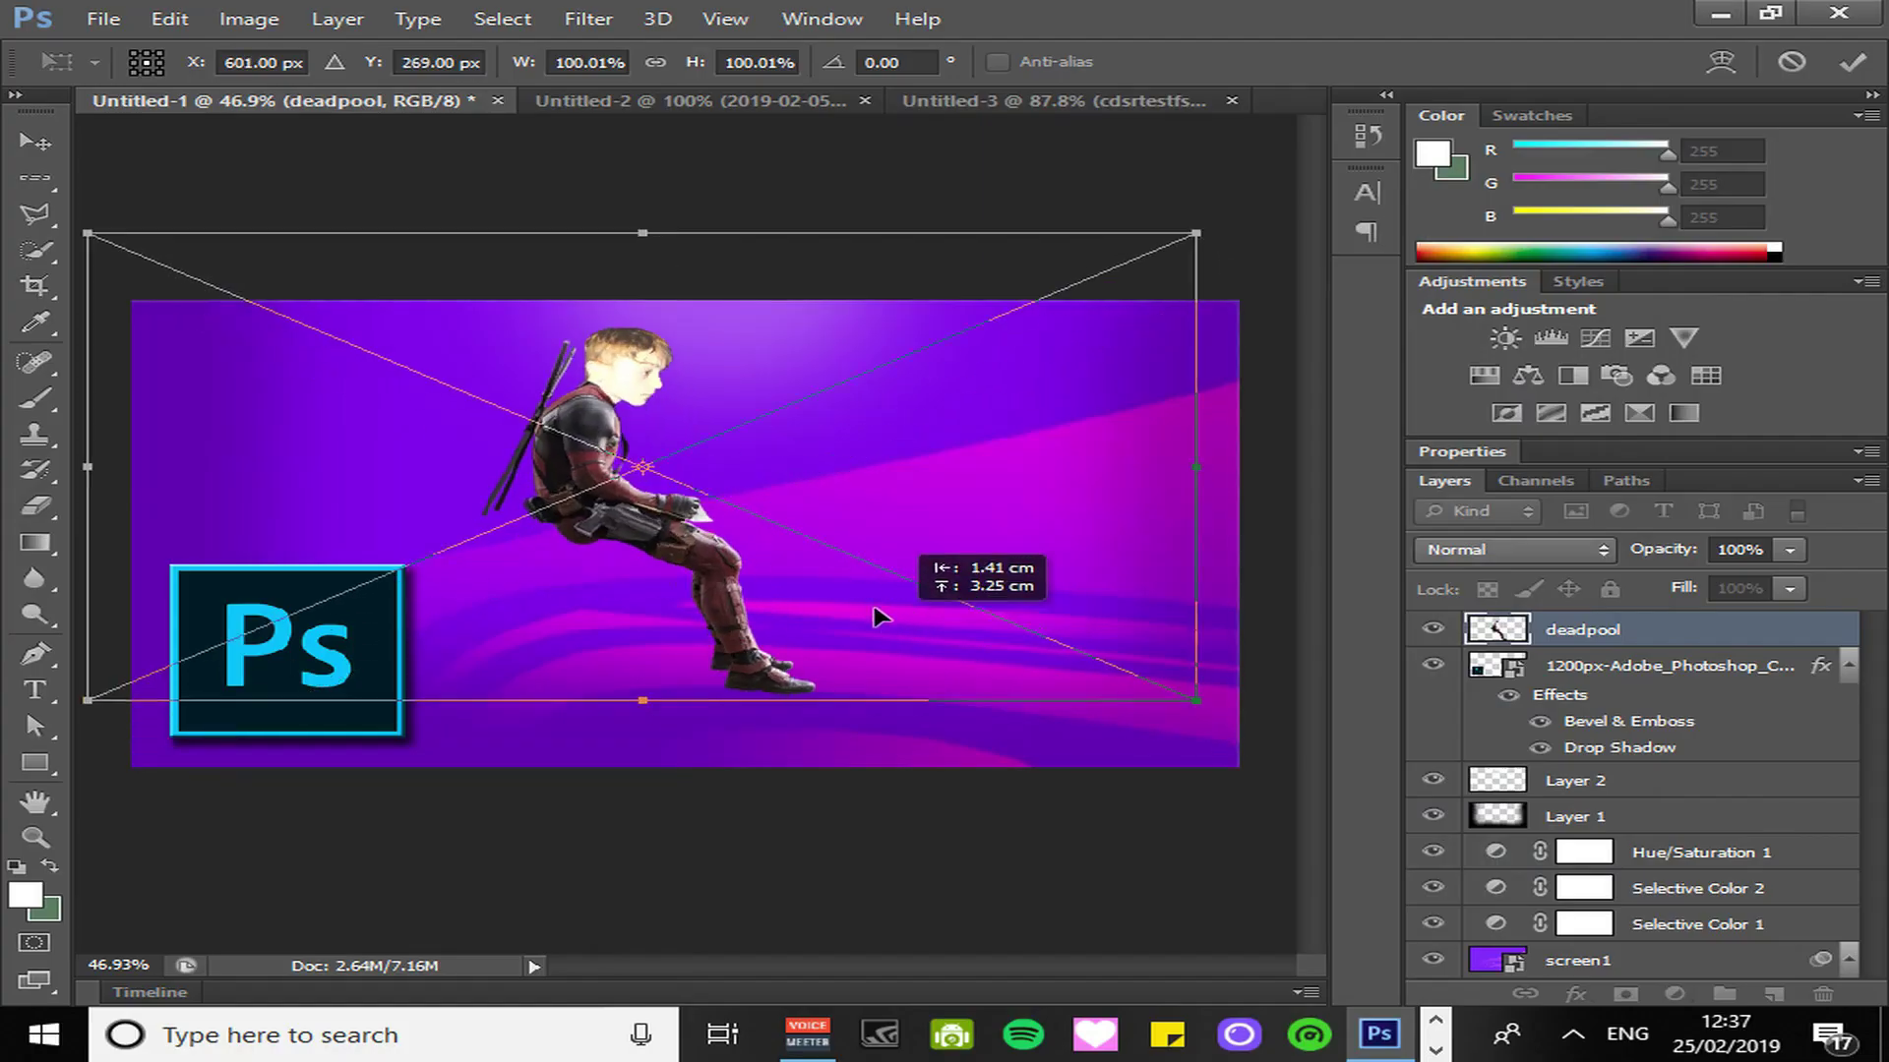
mouse_move(890, 619)
left_mouse_down()
mouse_move(611, 675)
mouse_move(699, 653)
mouse_move(610, 653)
mouse_move(635, 653)
left_mouse_up()
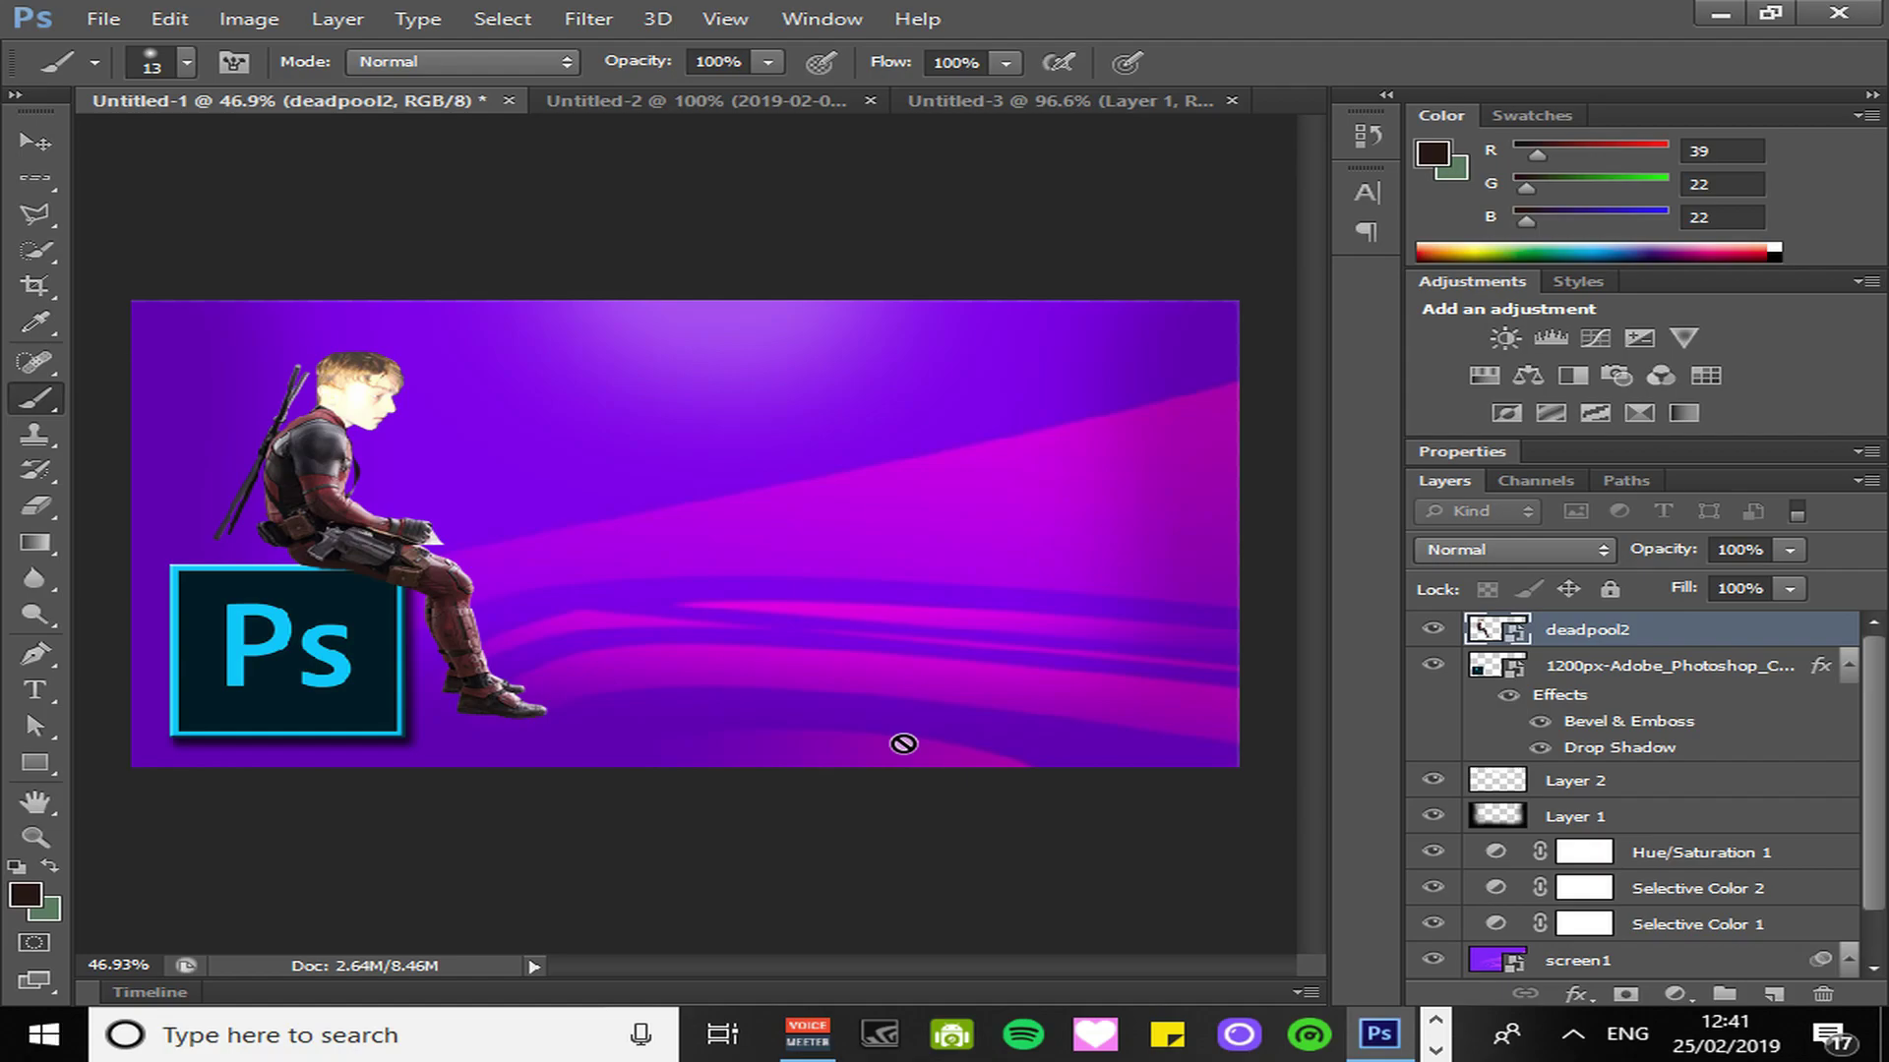
On a new layer, start a Type tool text line beside the figure and browse the font list.
key("ctrl+shift+alt+n")
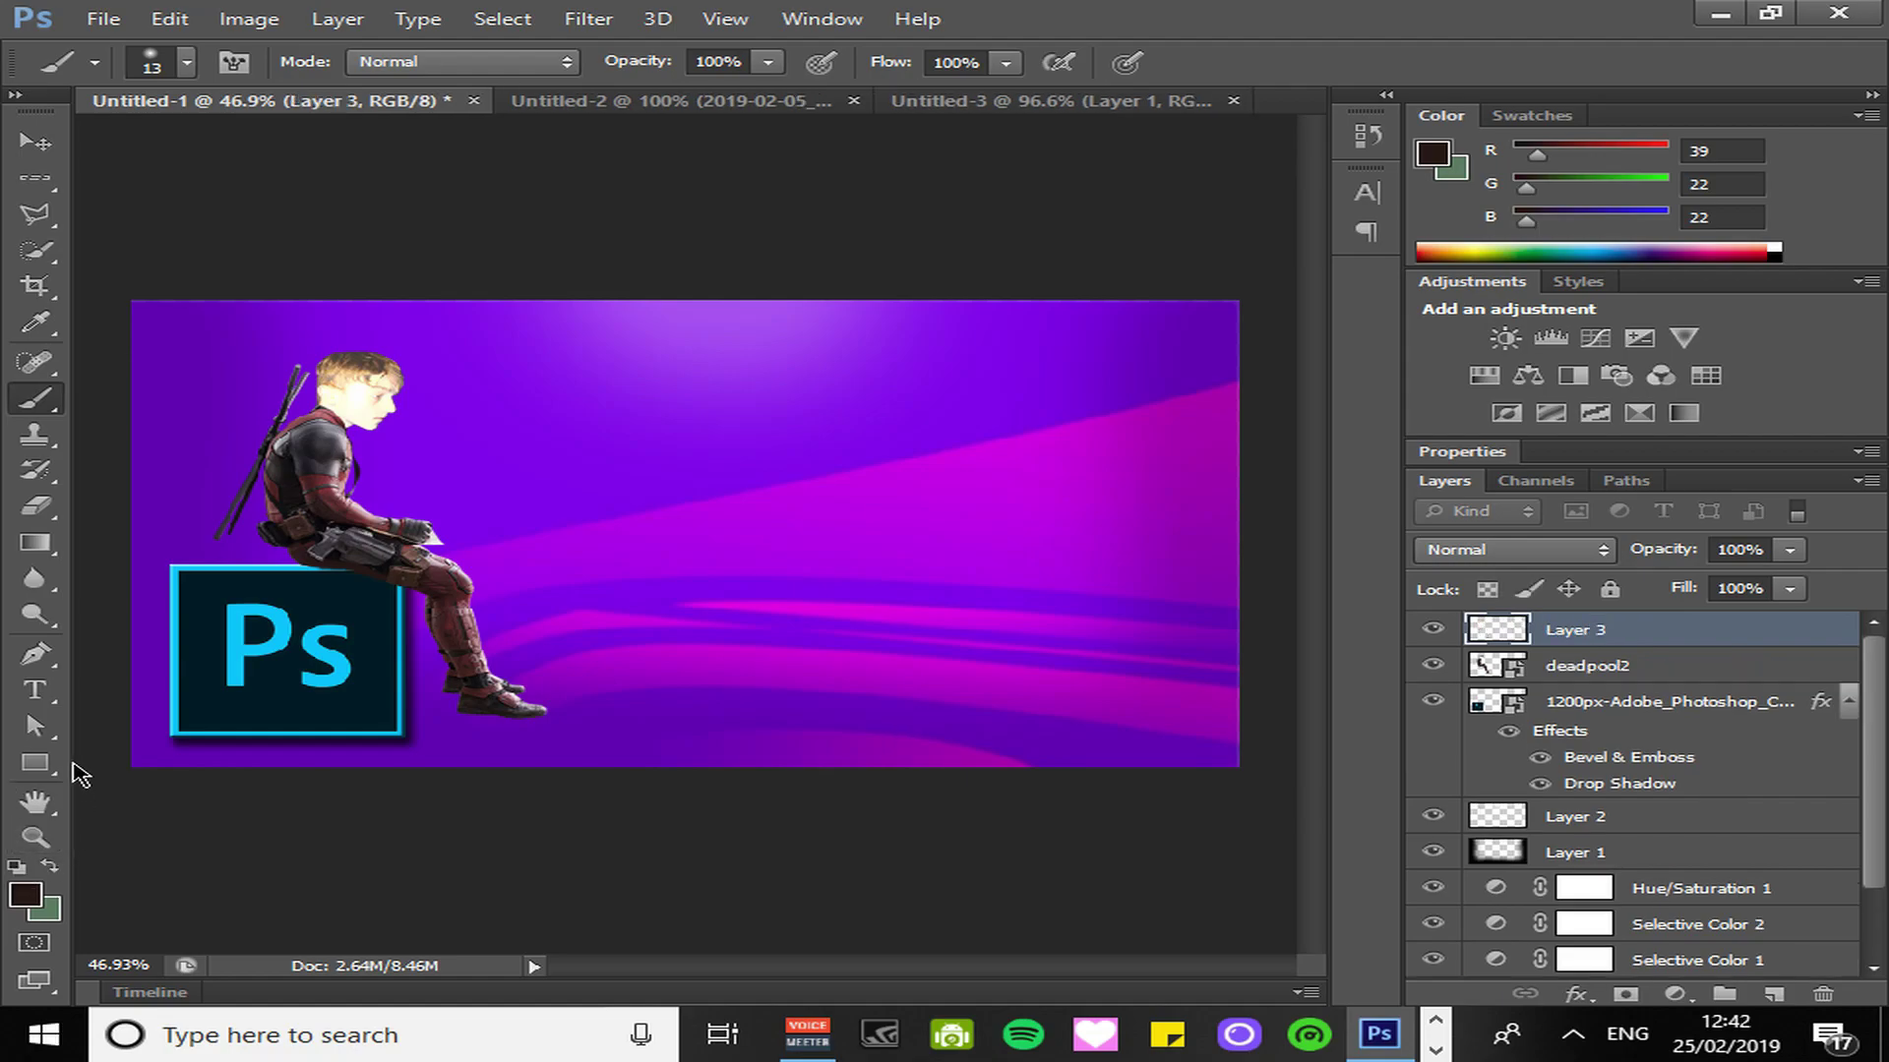
left_click(29, 691)
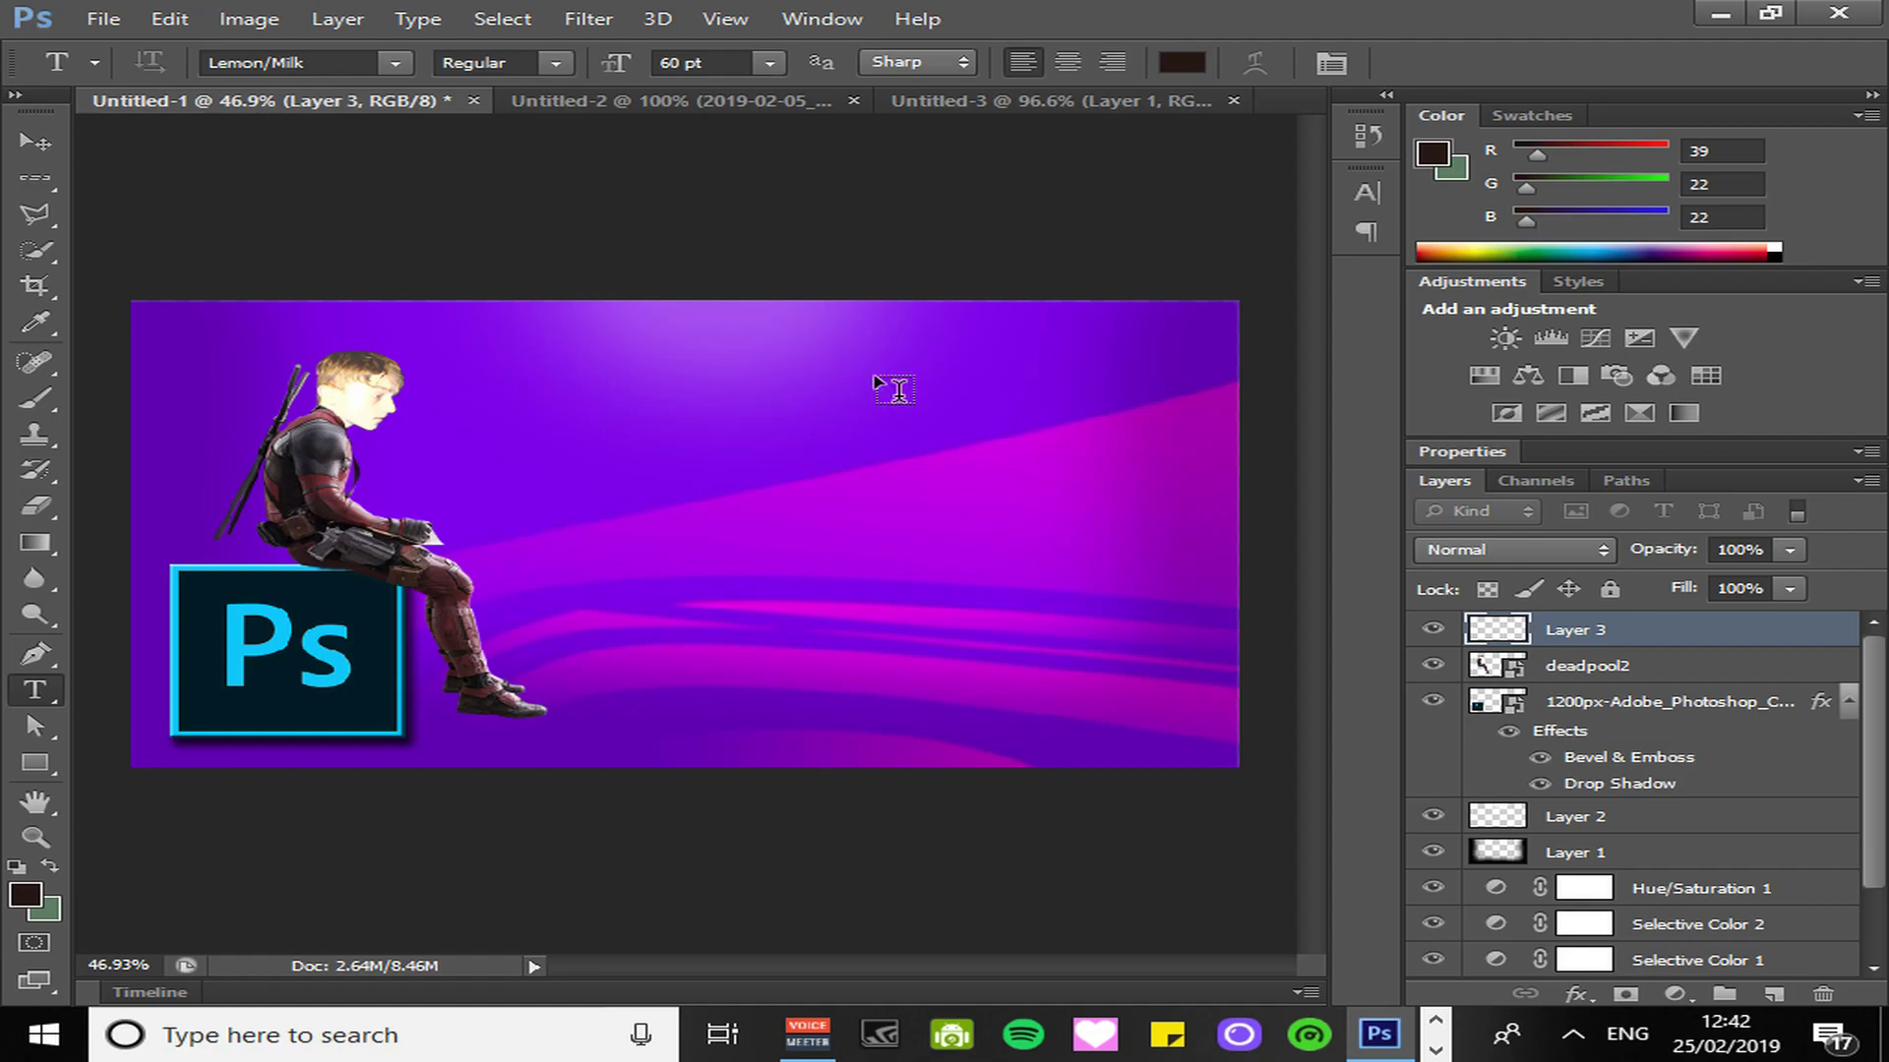
left_click(677, 434)
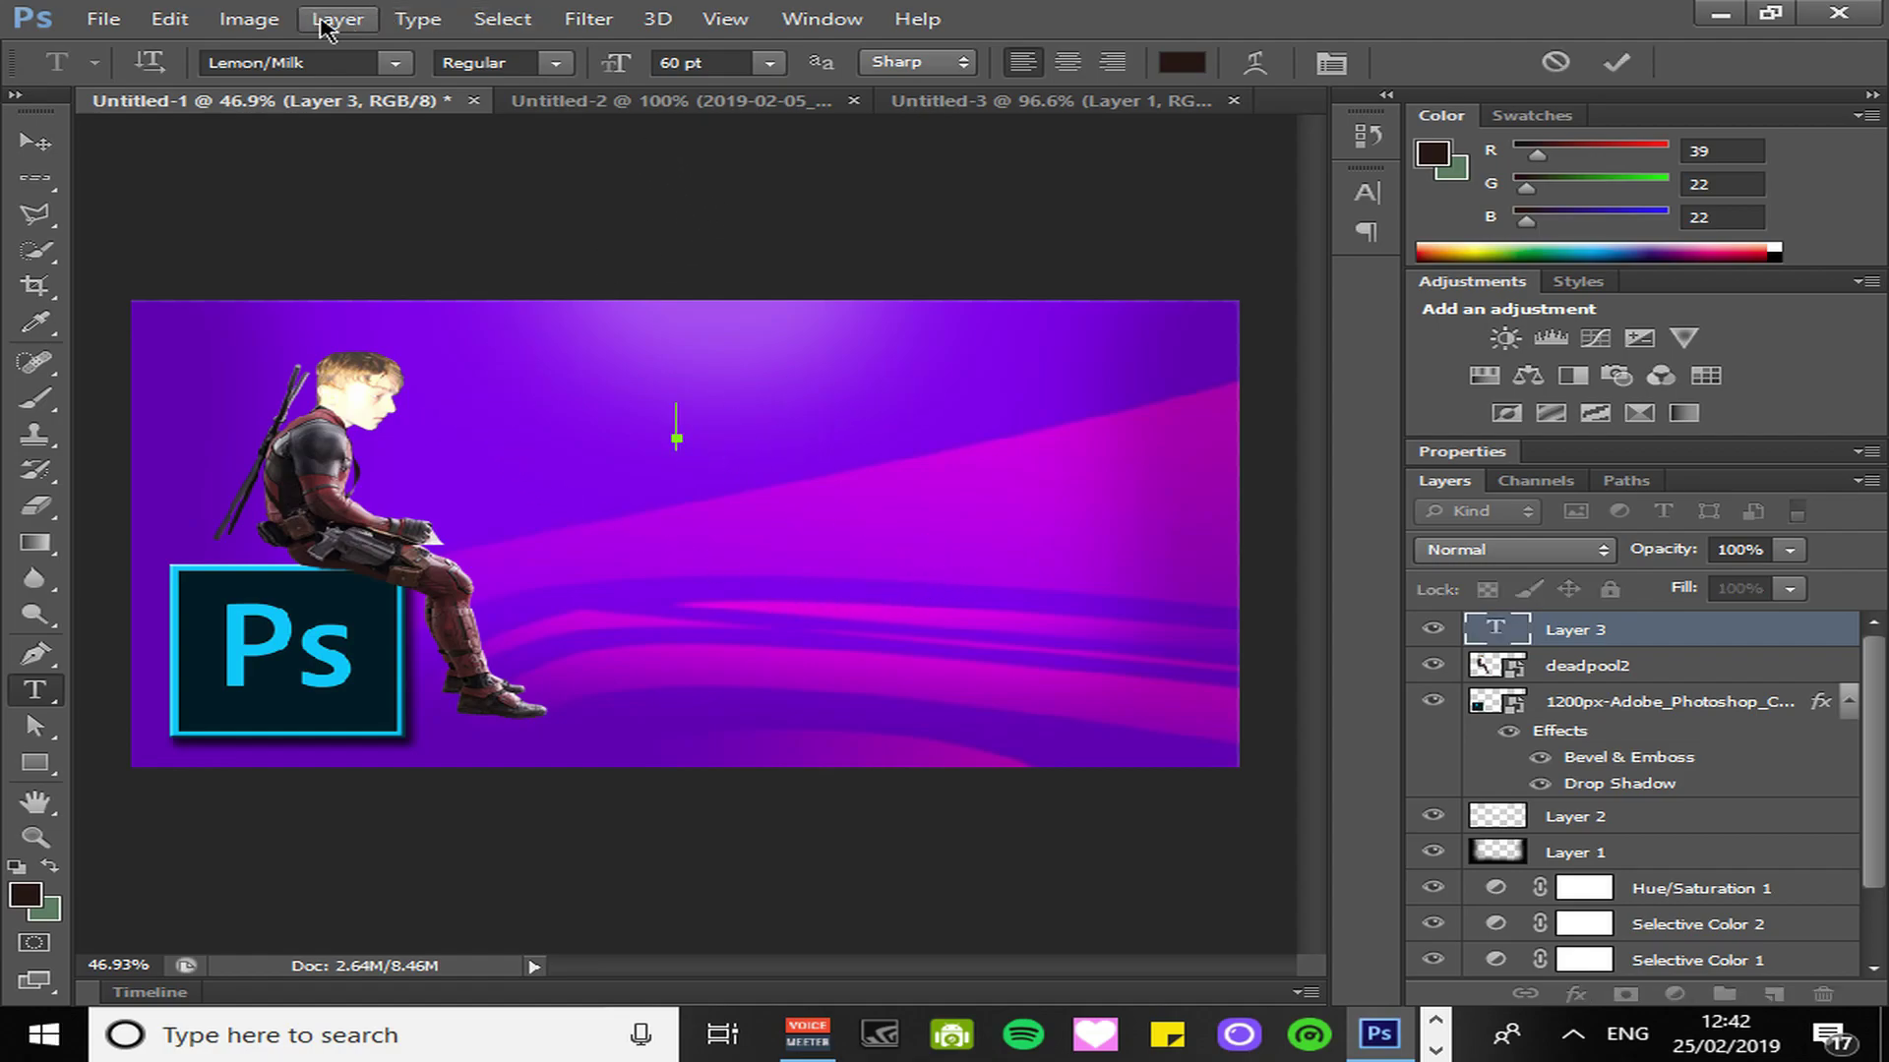
left_click(394, 63)
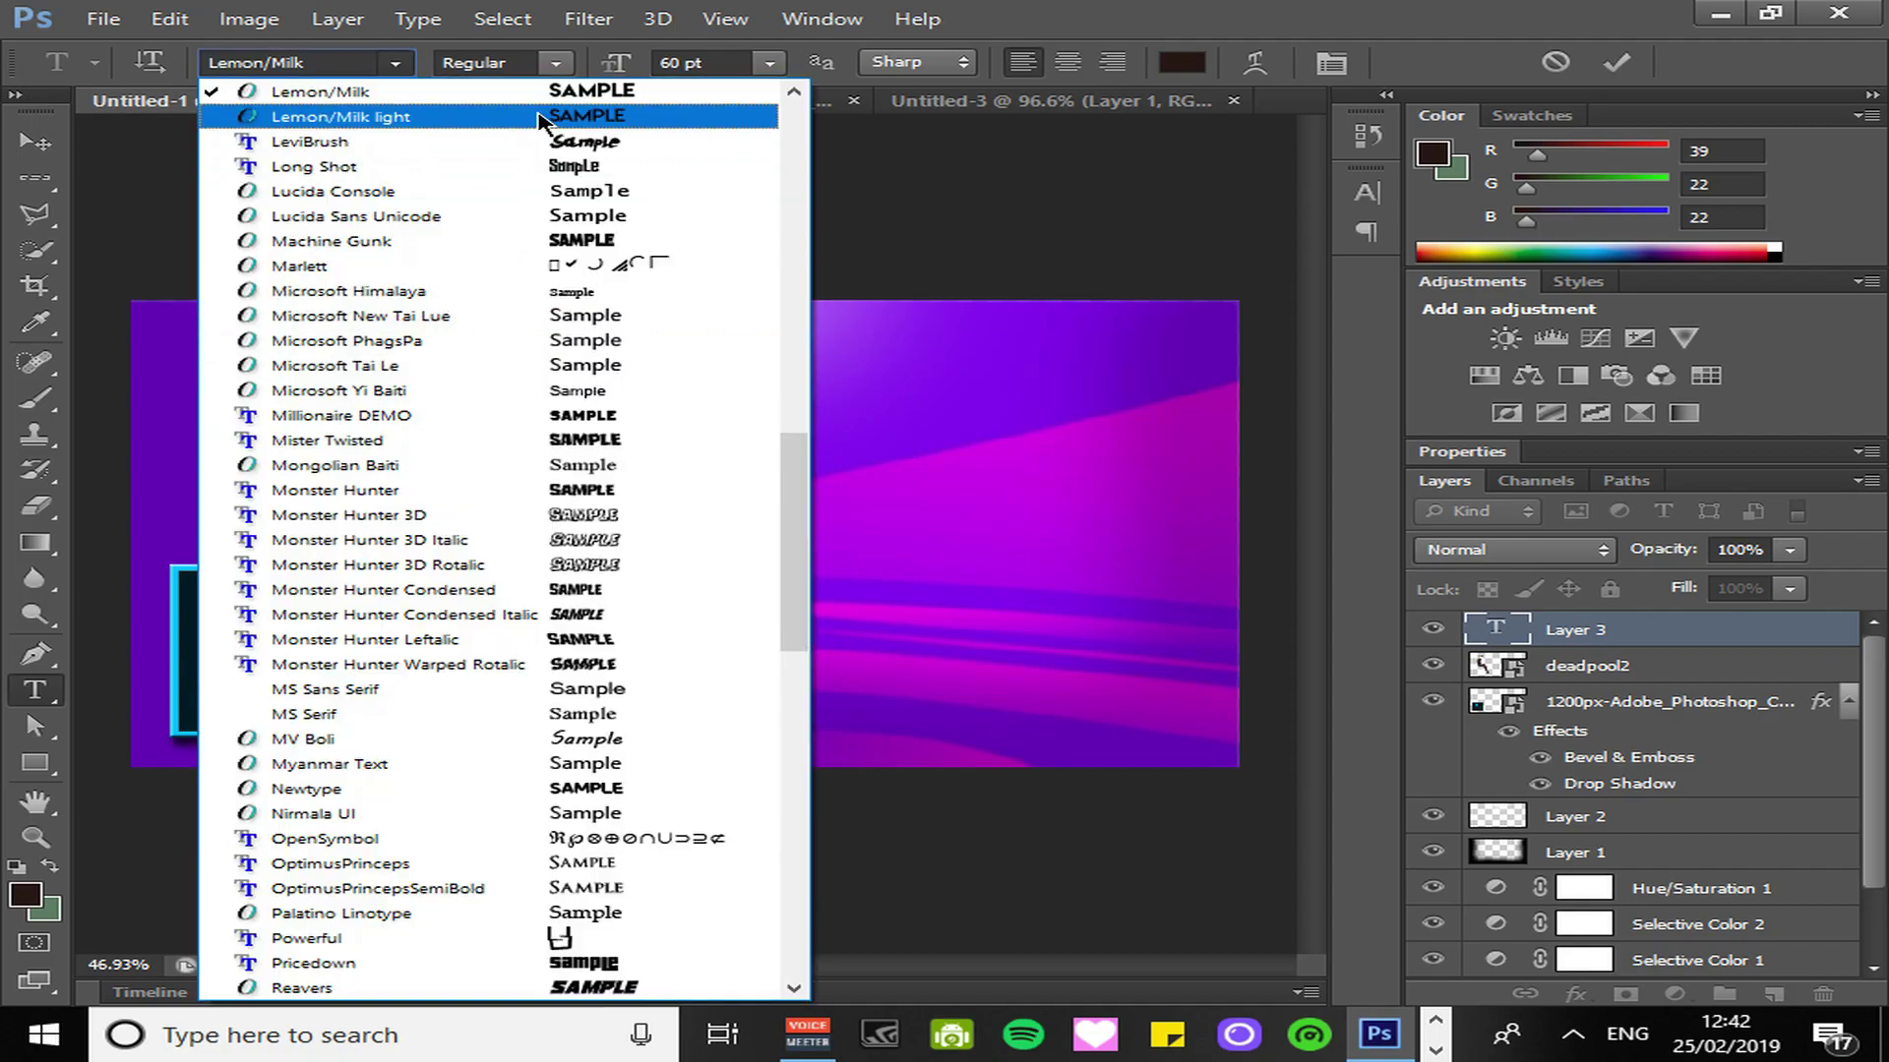
scroll(561, 258, "up", 1)
scroll(565, 309, "up", 1)
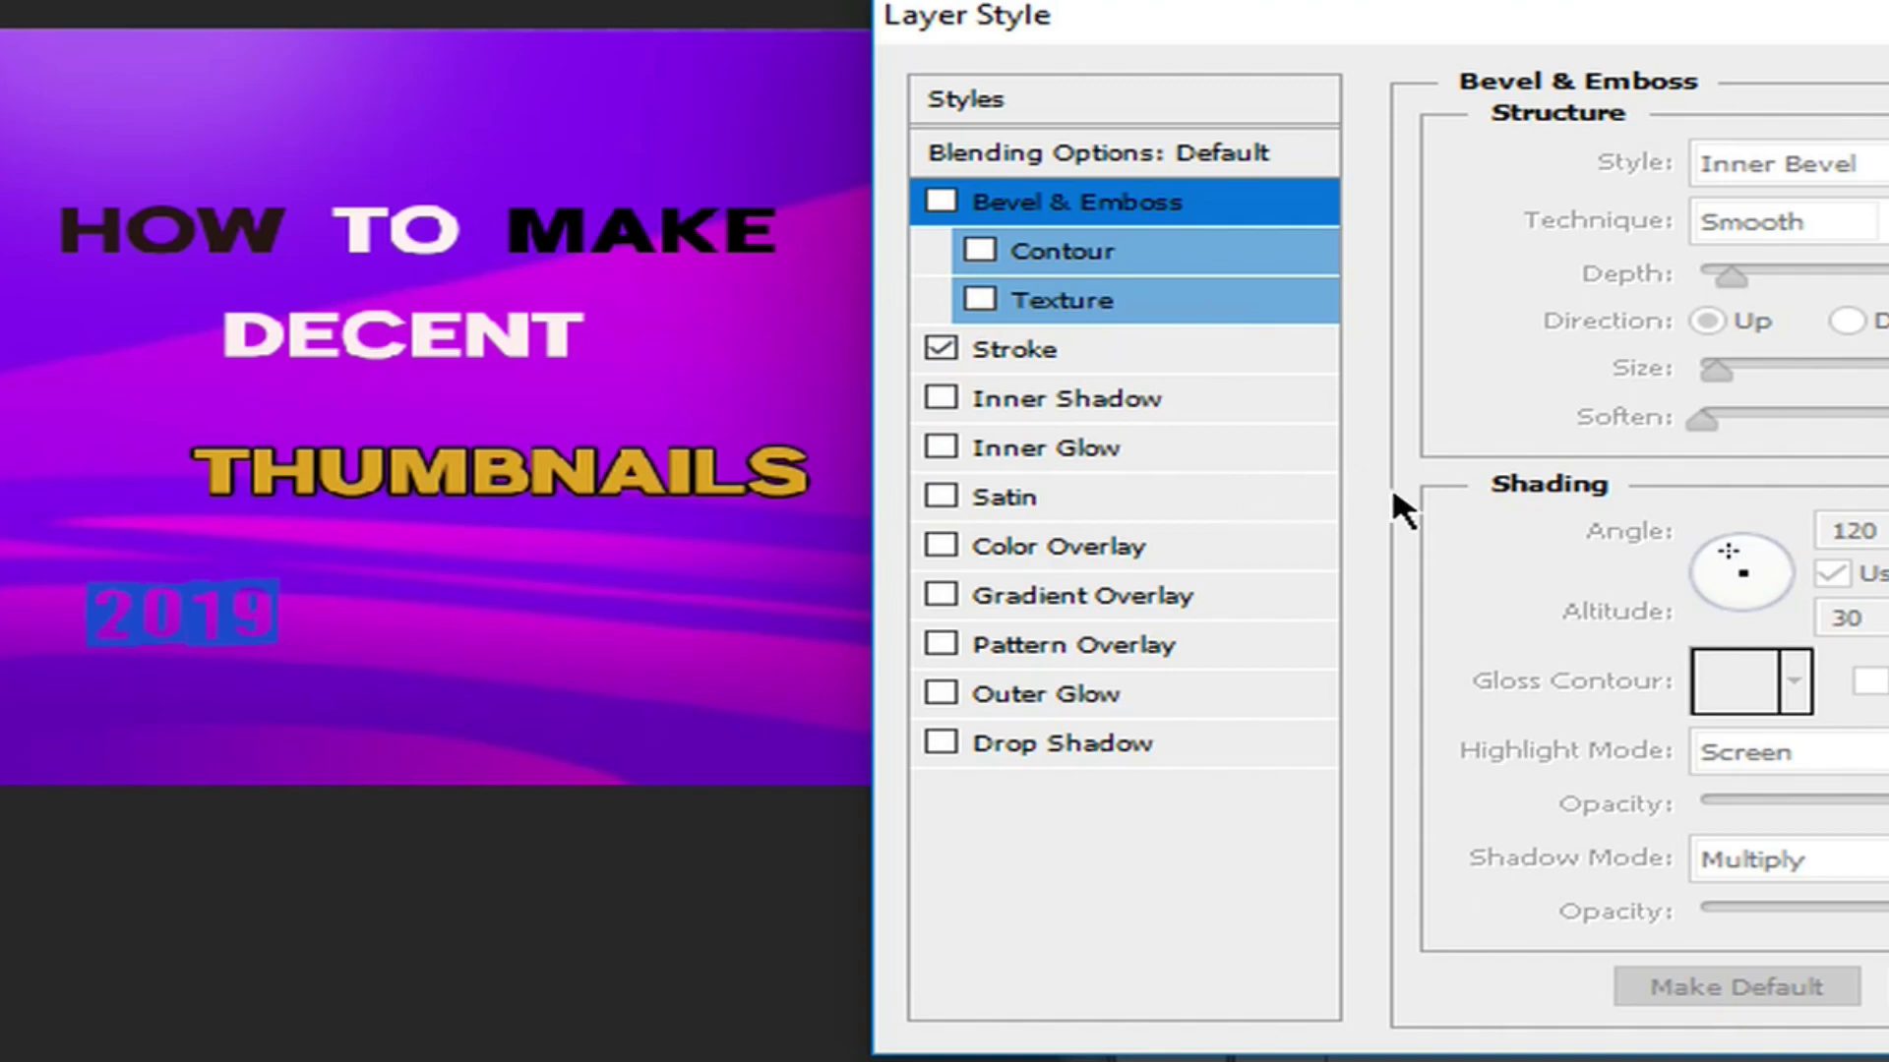
Give the THUMBNAILS text an Inner Glow with near-white colour #fffff5.
left_click(942, 447)
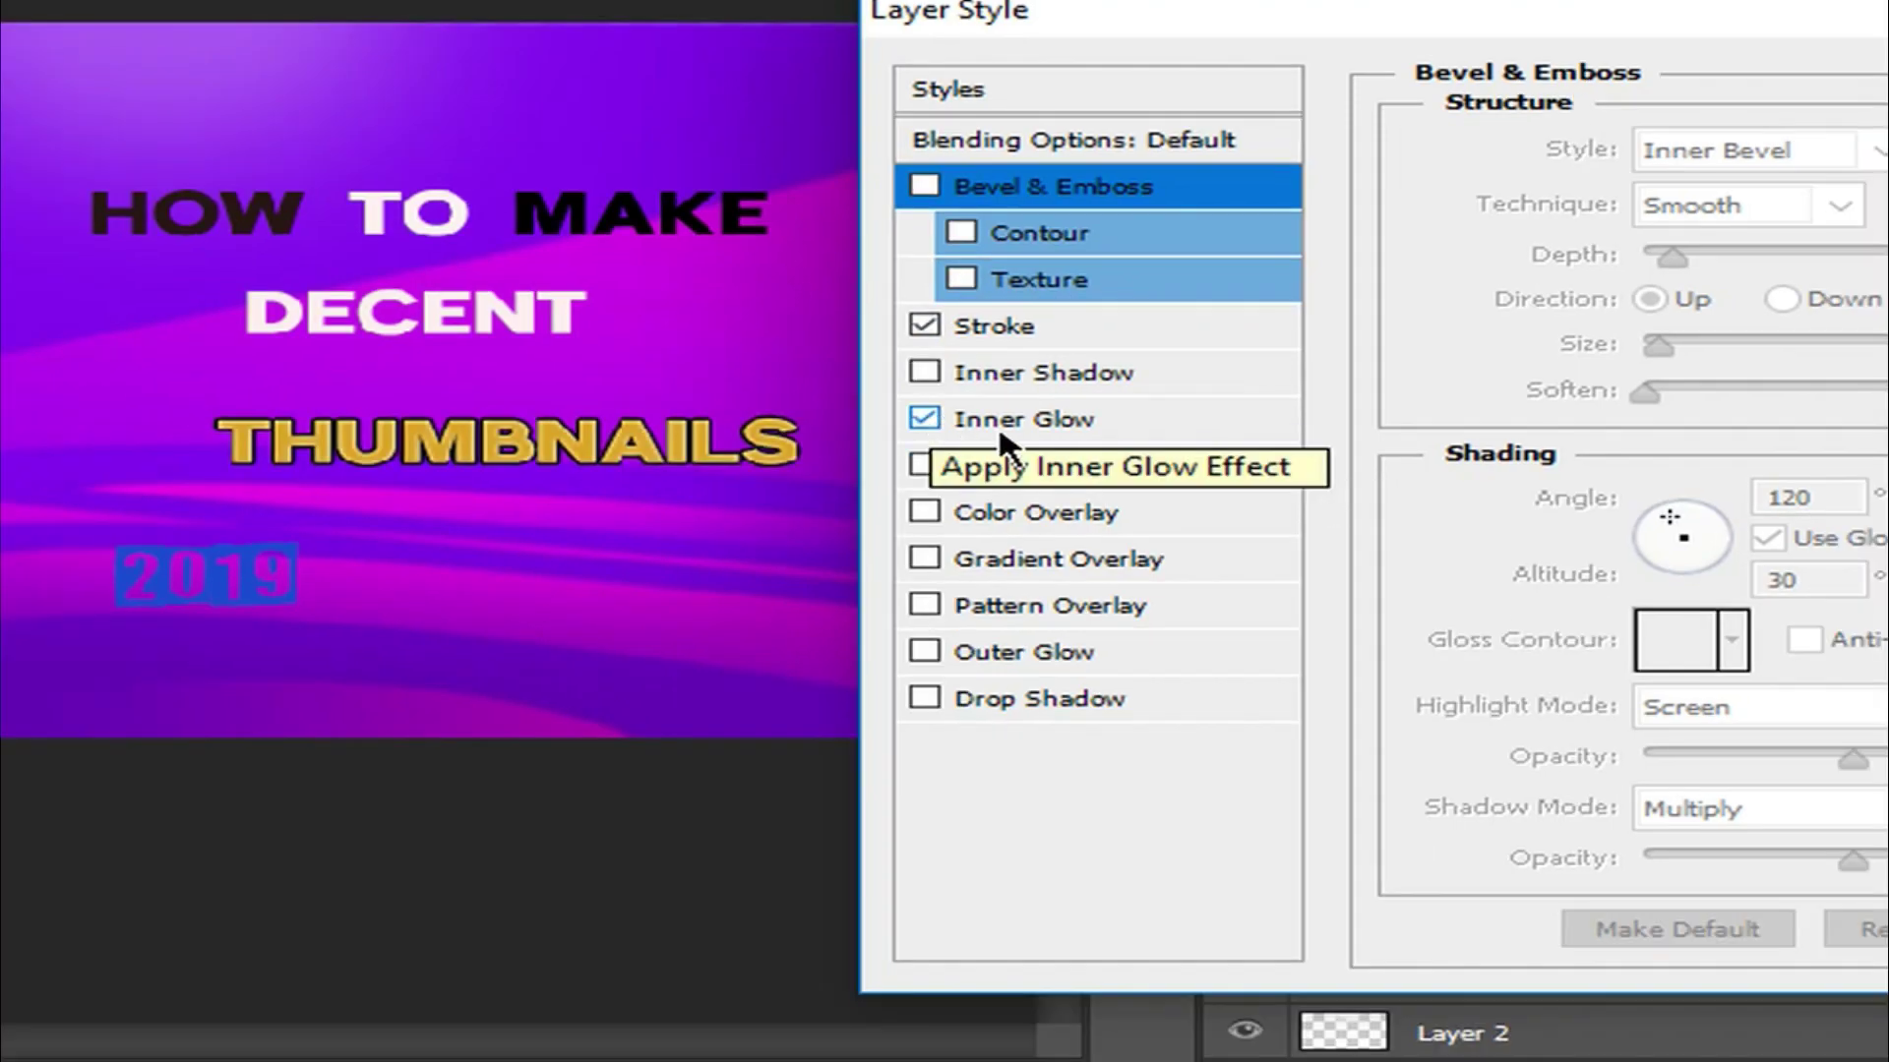
left_click(998, 423)
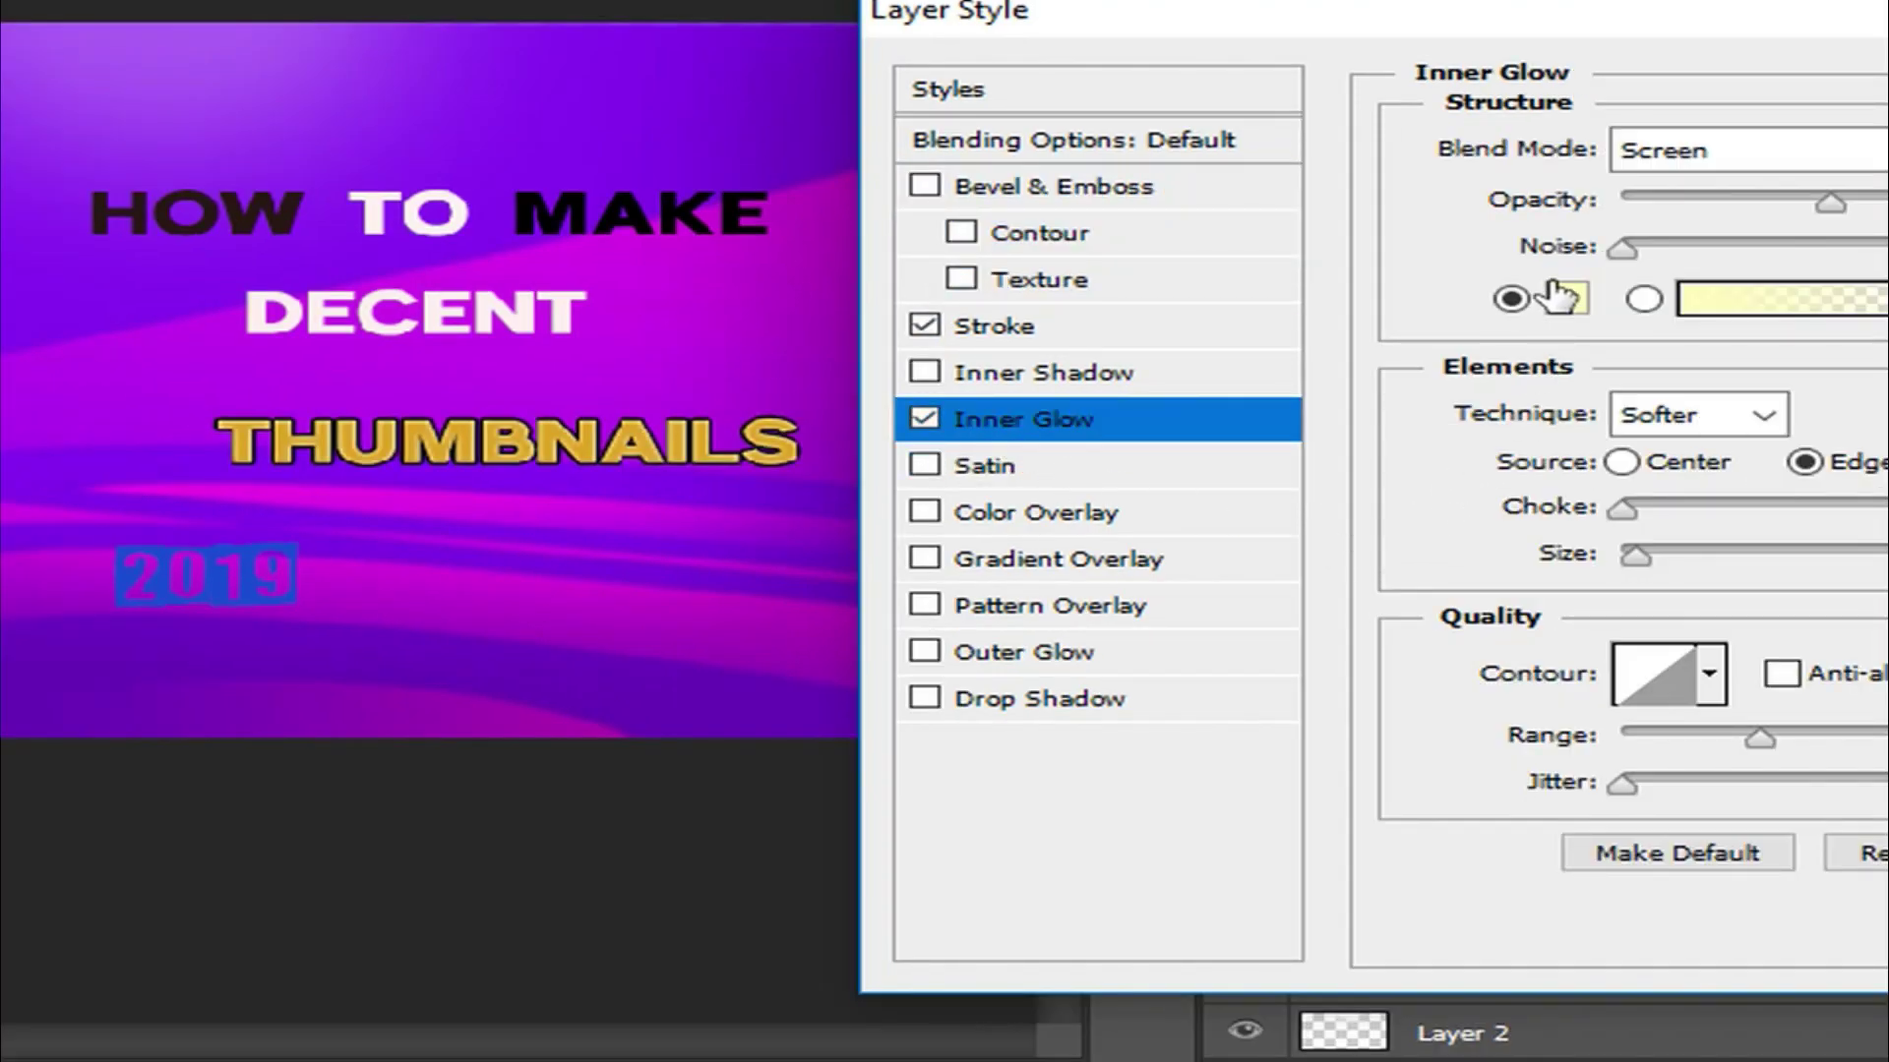
left_click(1562, 298)
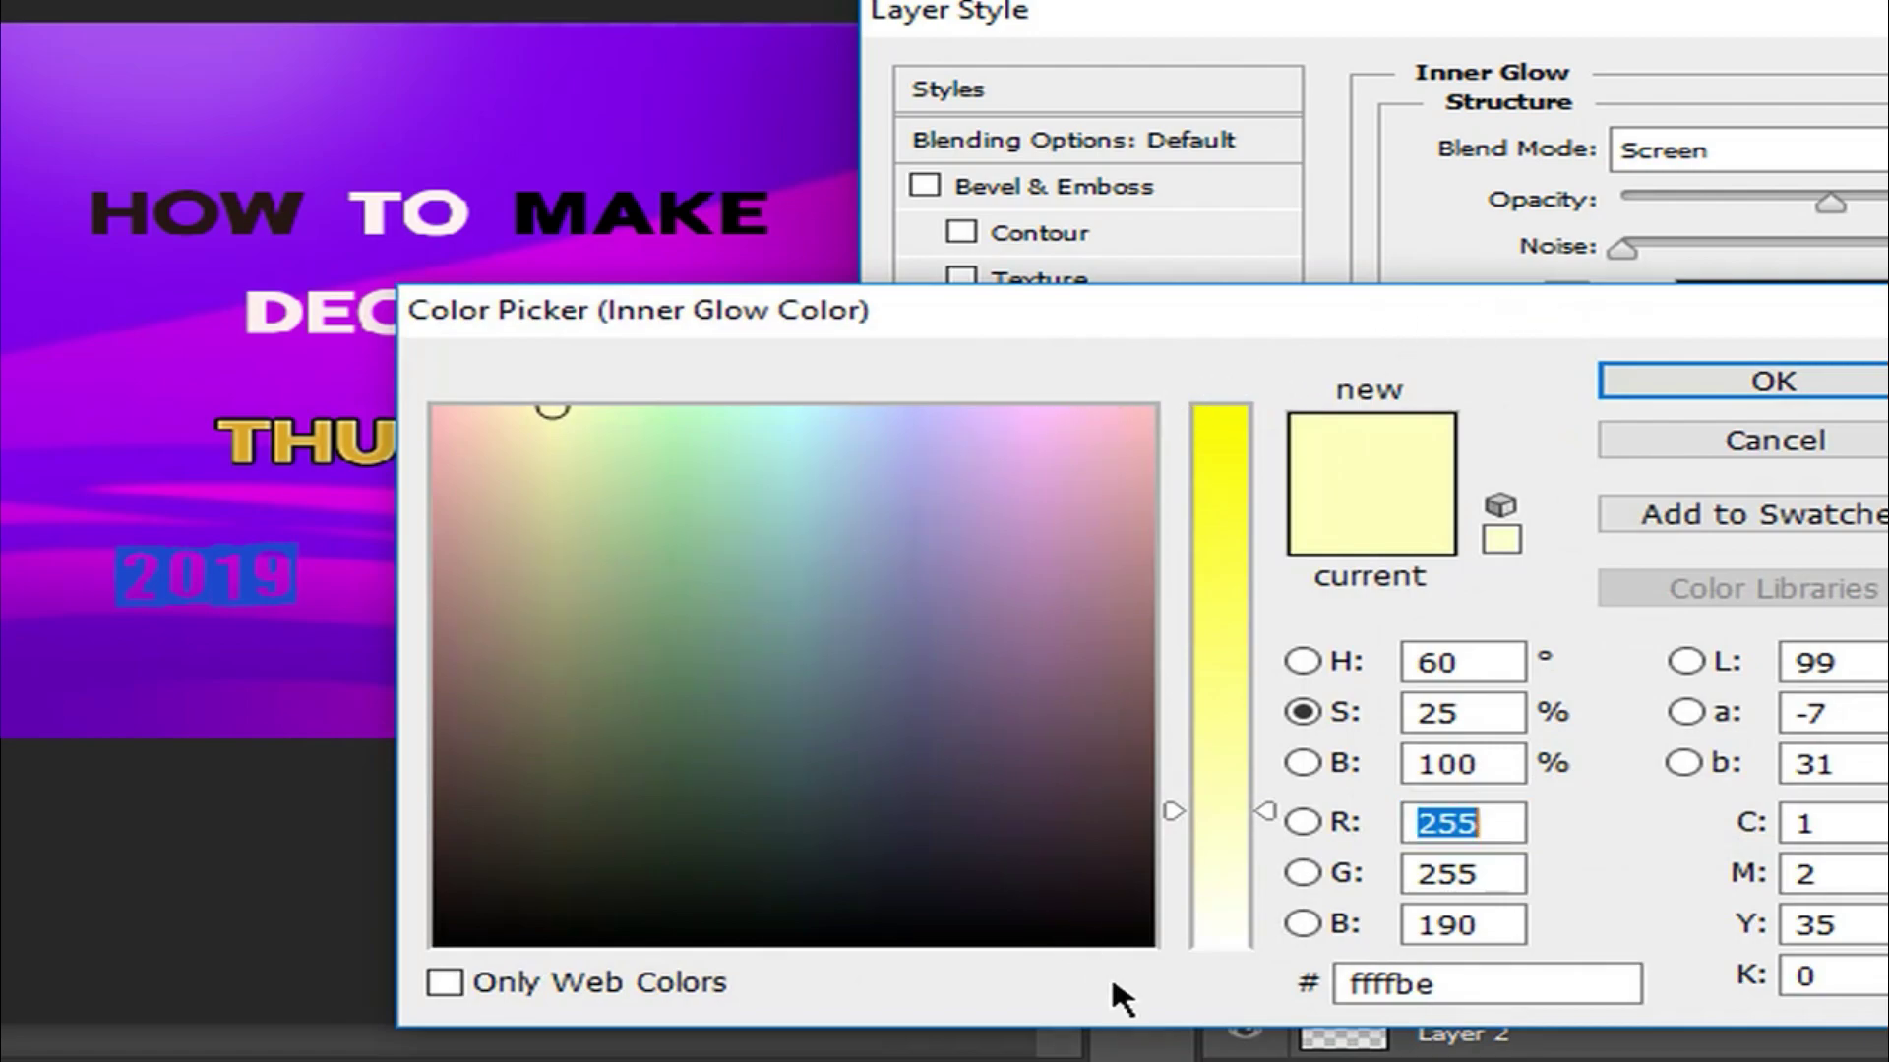
left_click(1247, 921)
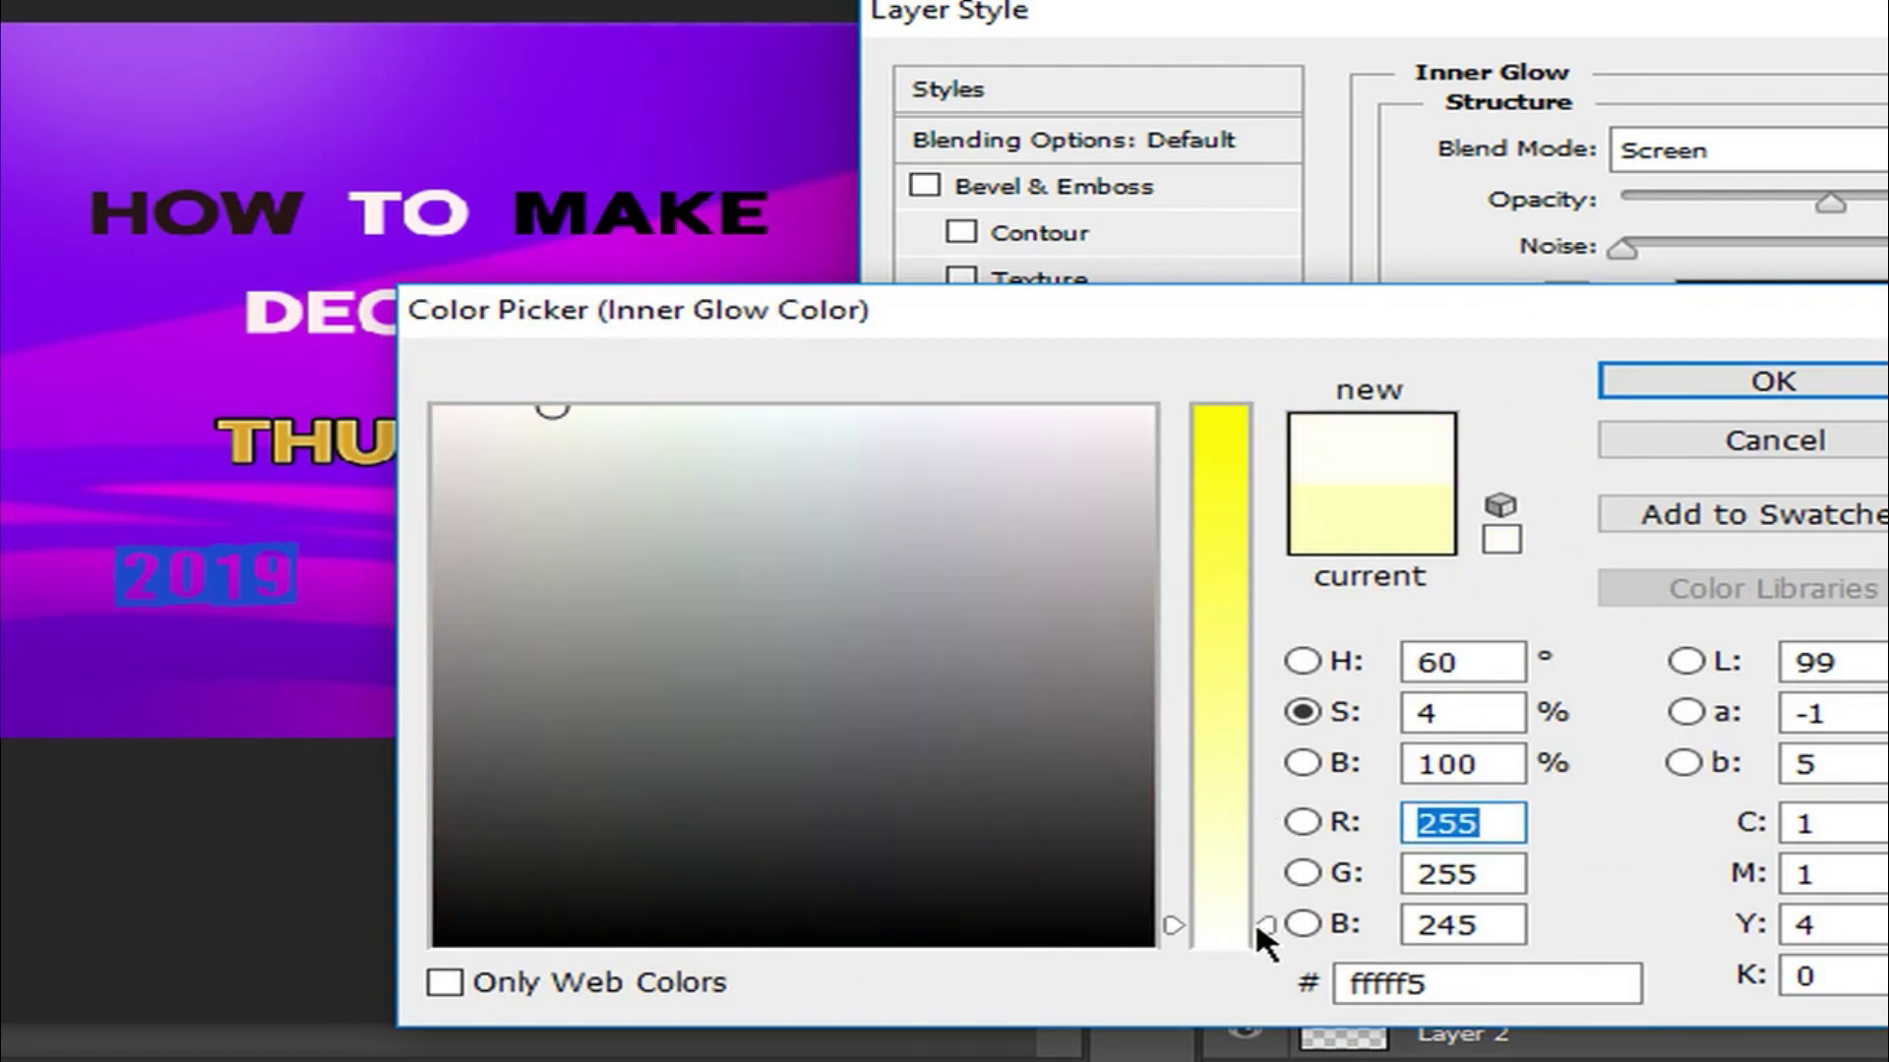
left_click(1762, 381)
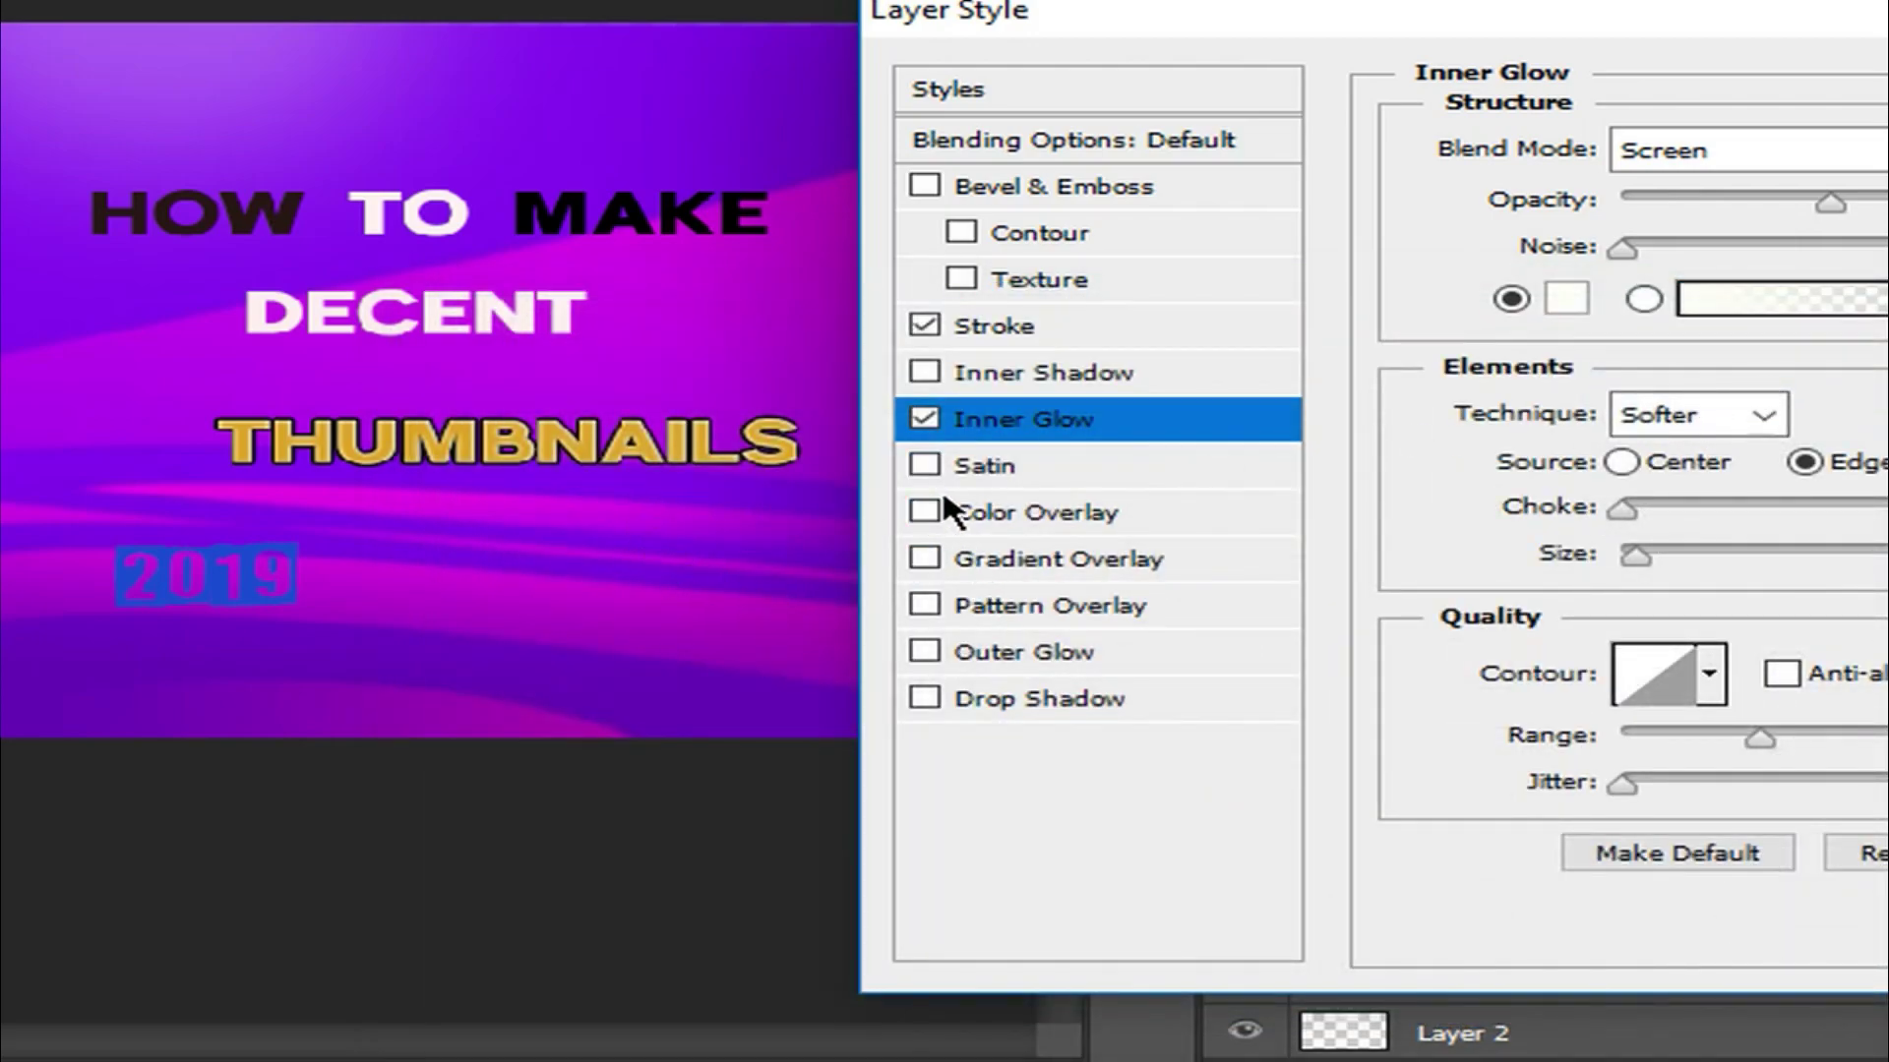
Add a Gradient Overlay using the Neutral Density preset to the THUMBNAILS text.
left_click(923, 558)
left_click(1013, 559)
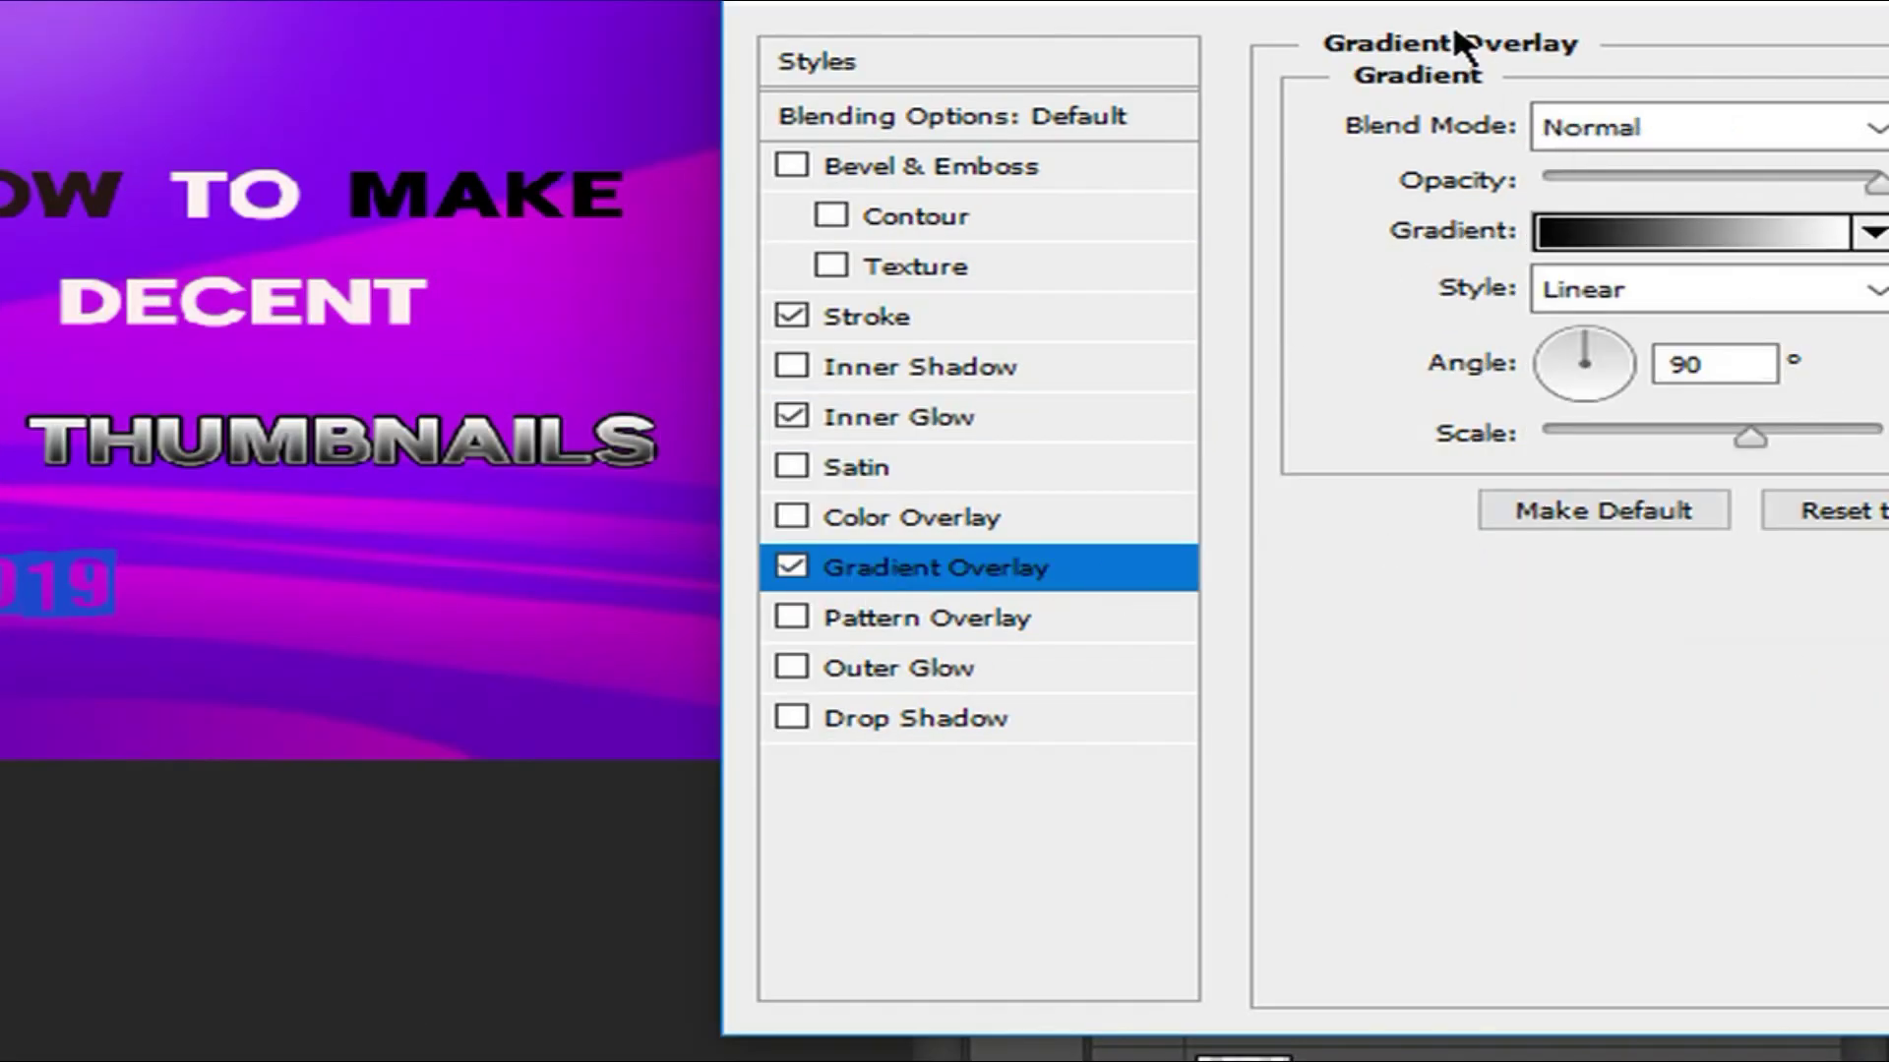
left_click_drag(1403, 3, 1023, 138)
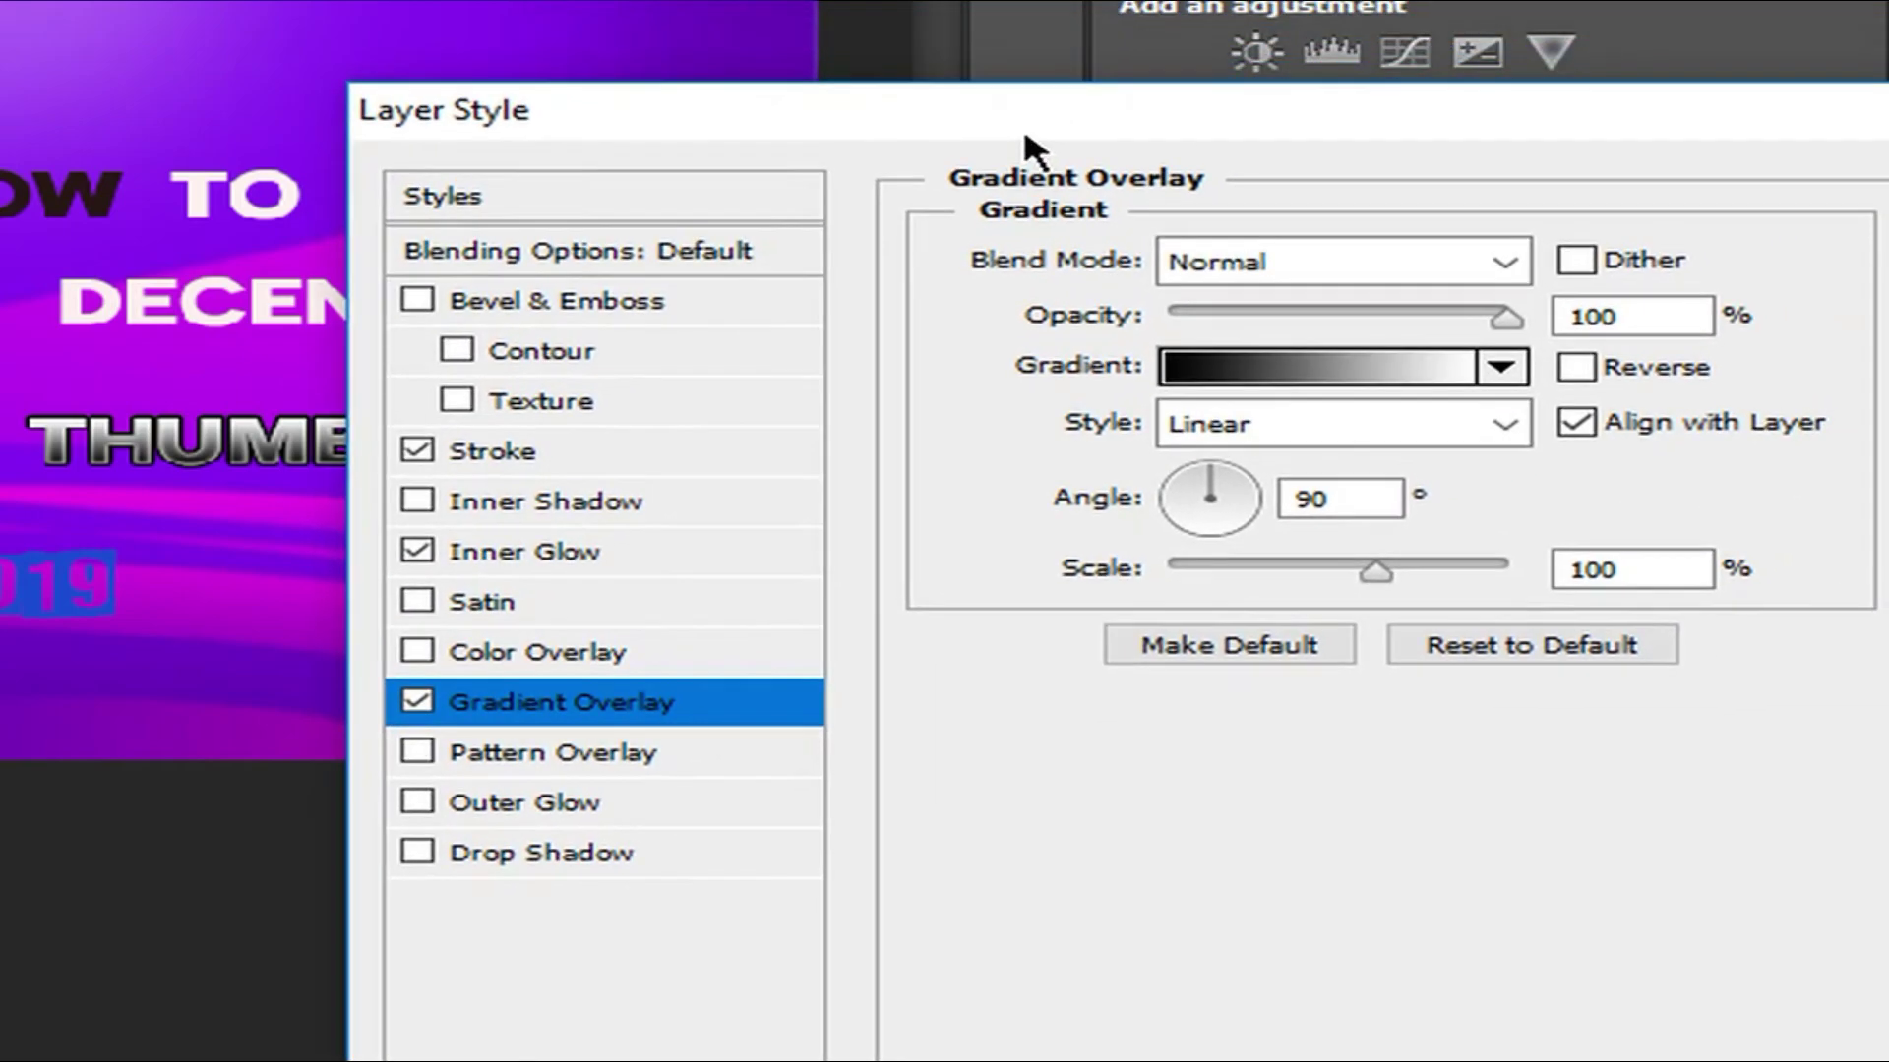
left_click(1480, 376)
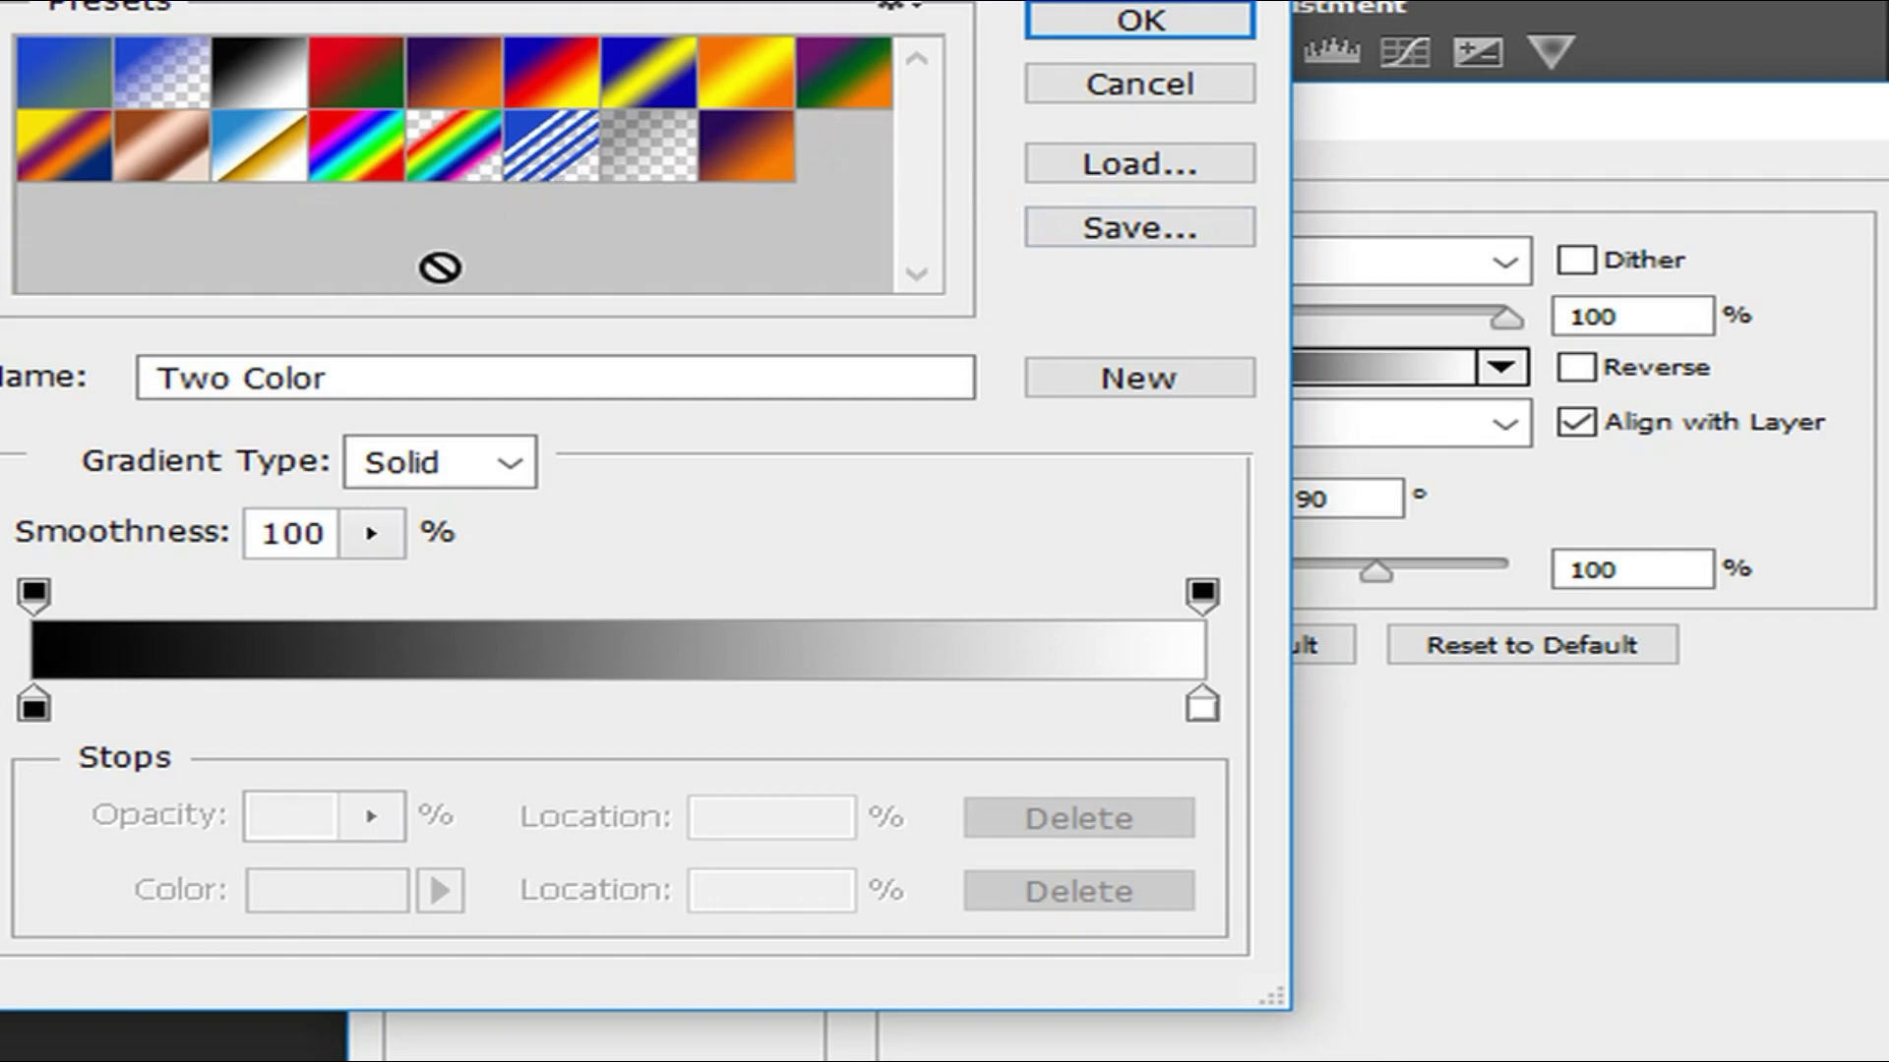
left_click(577, 162)
left_click(619, 156)
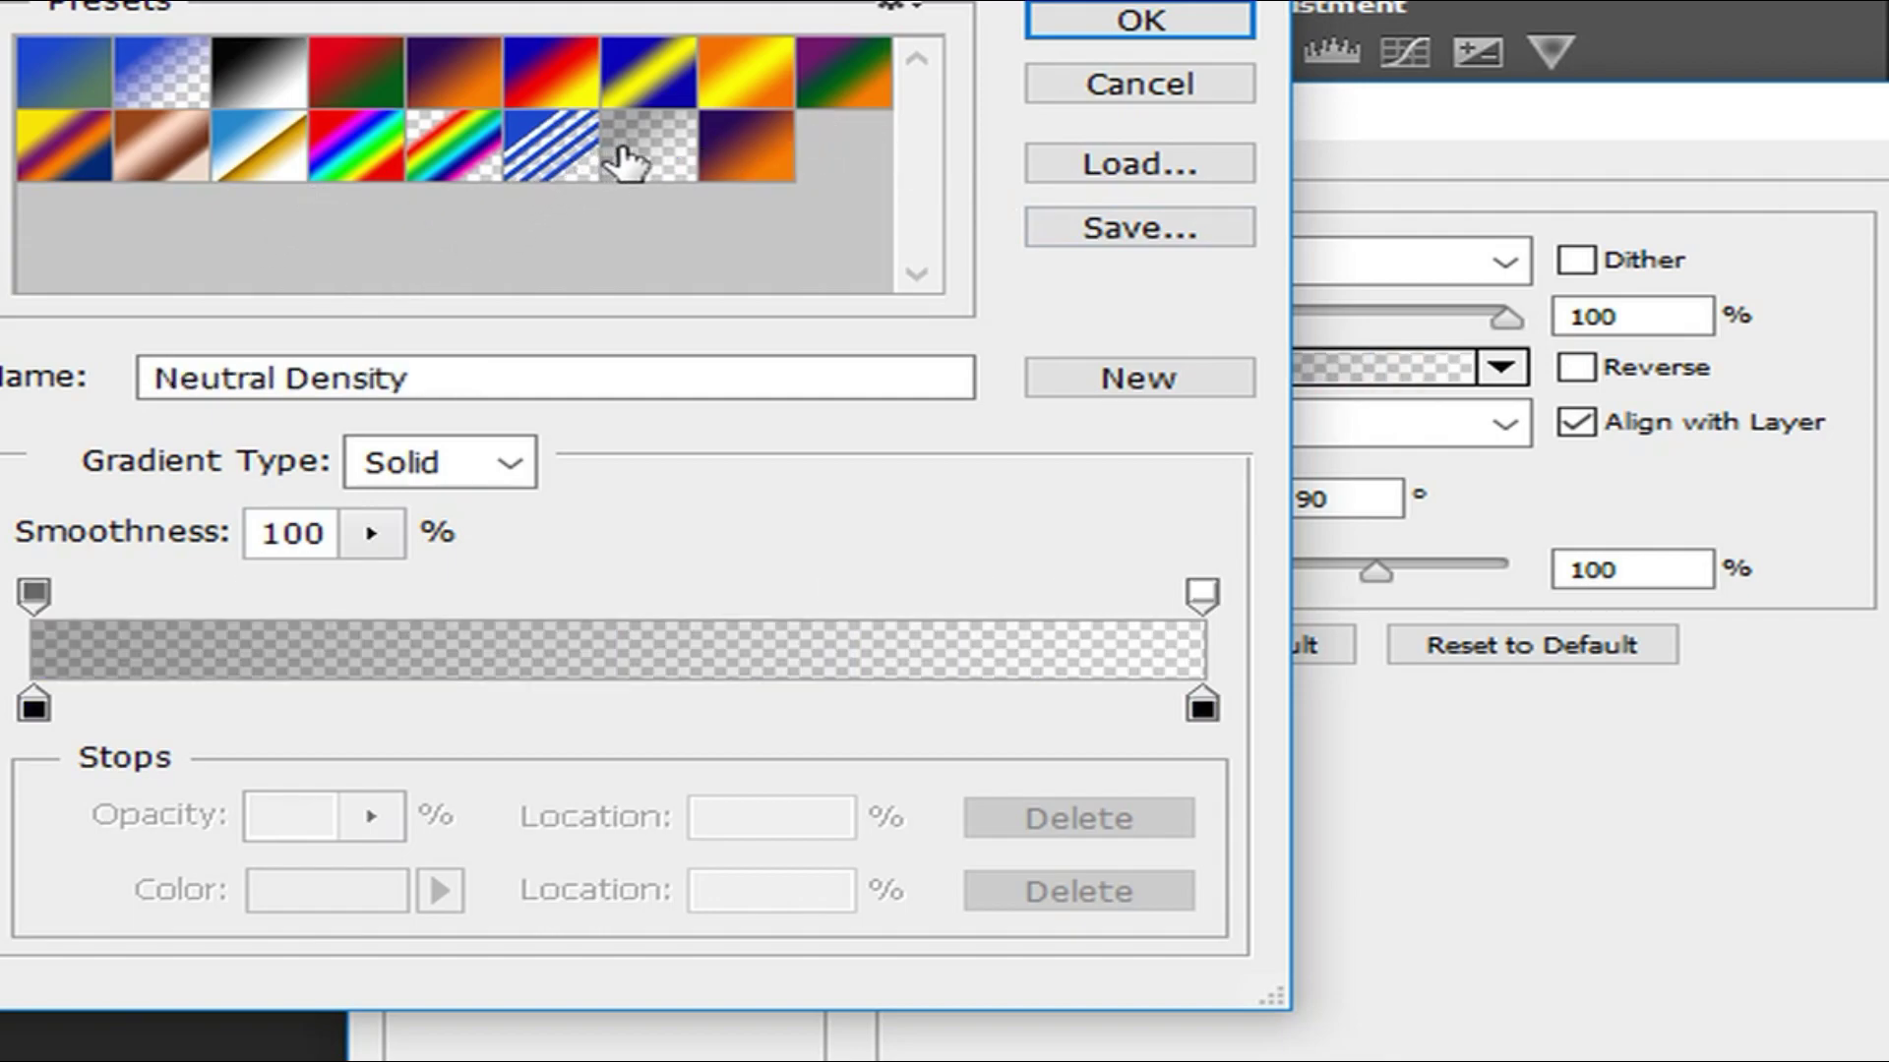
double_click(620, 157)
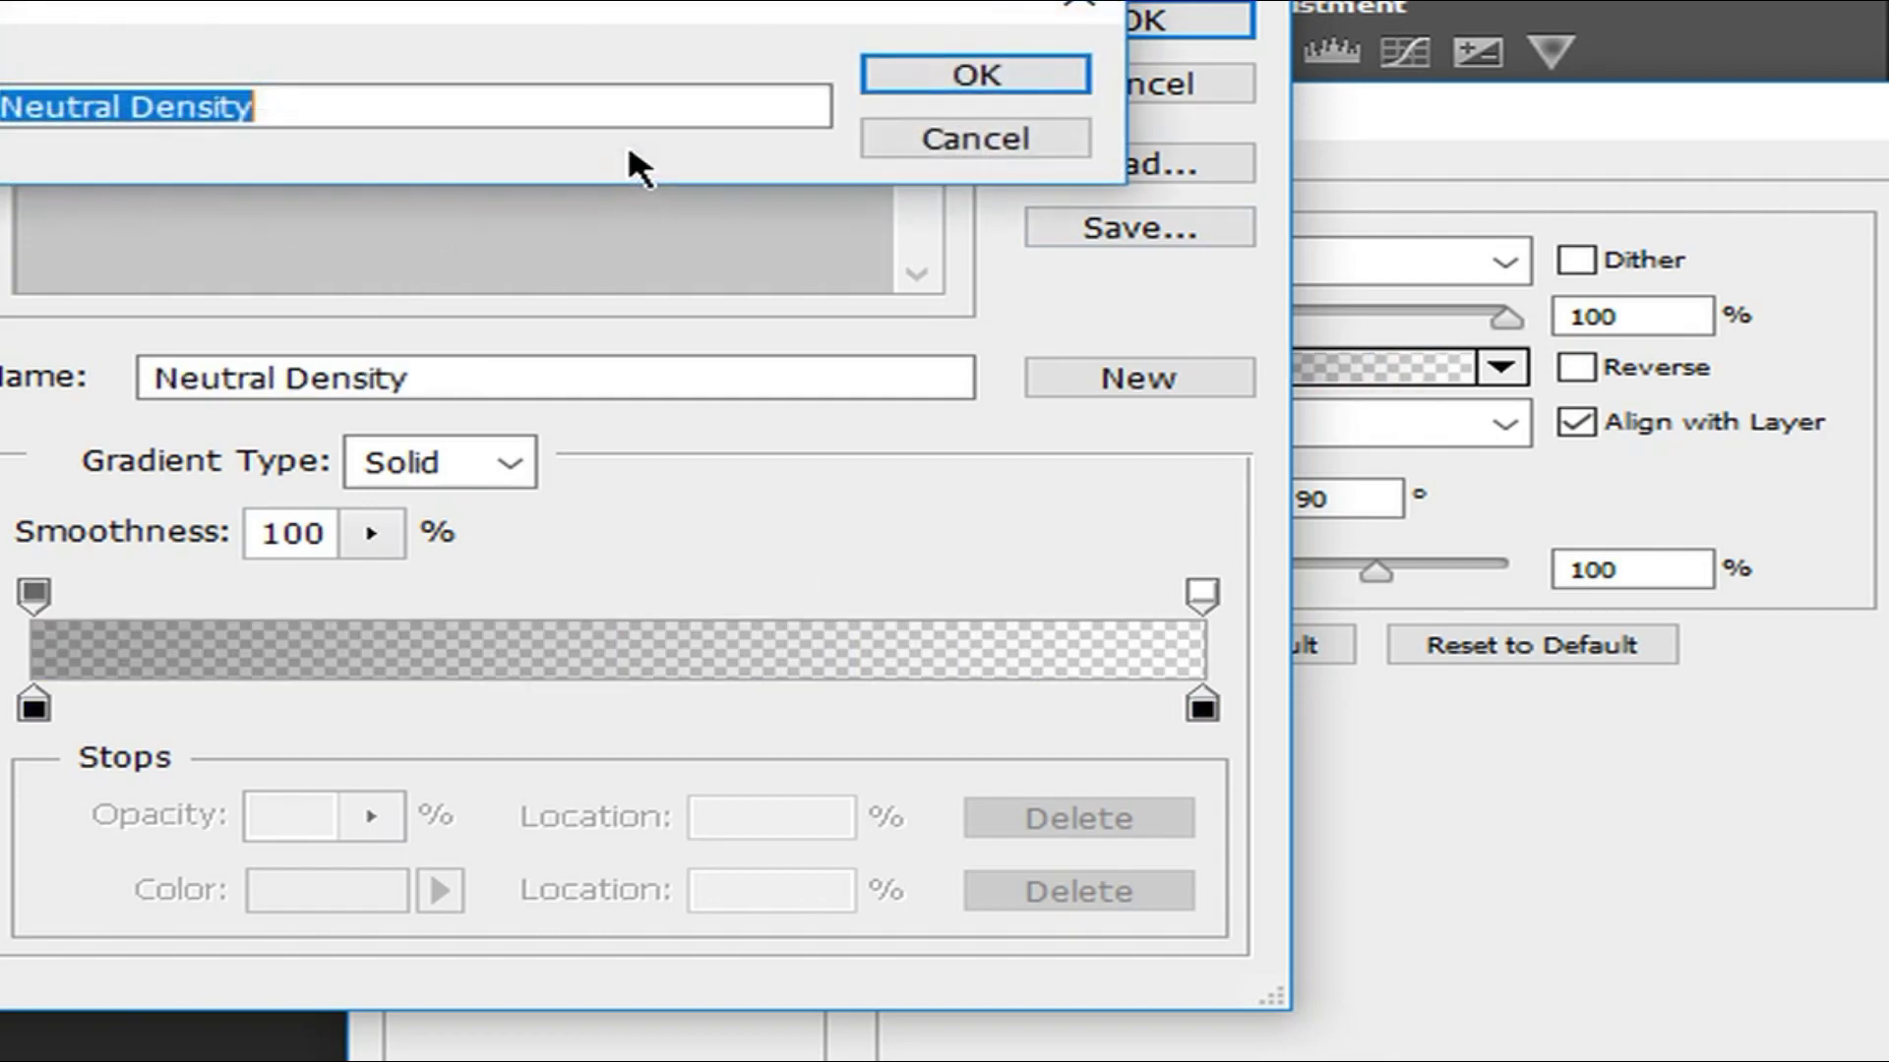
left_click(1001, 55)
left_click(1149, 28)
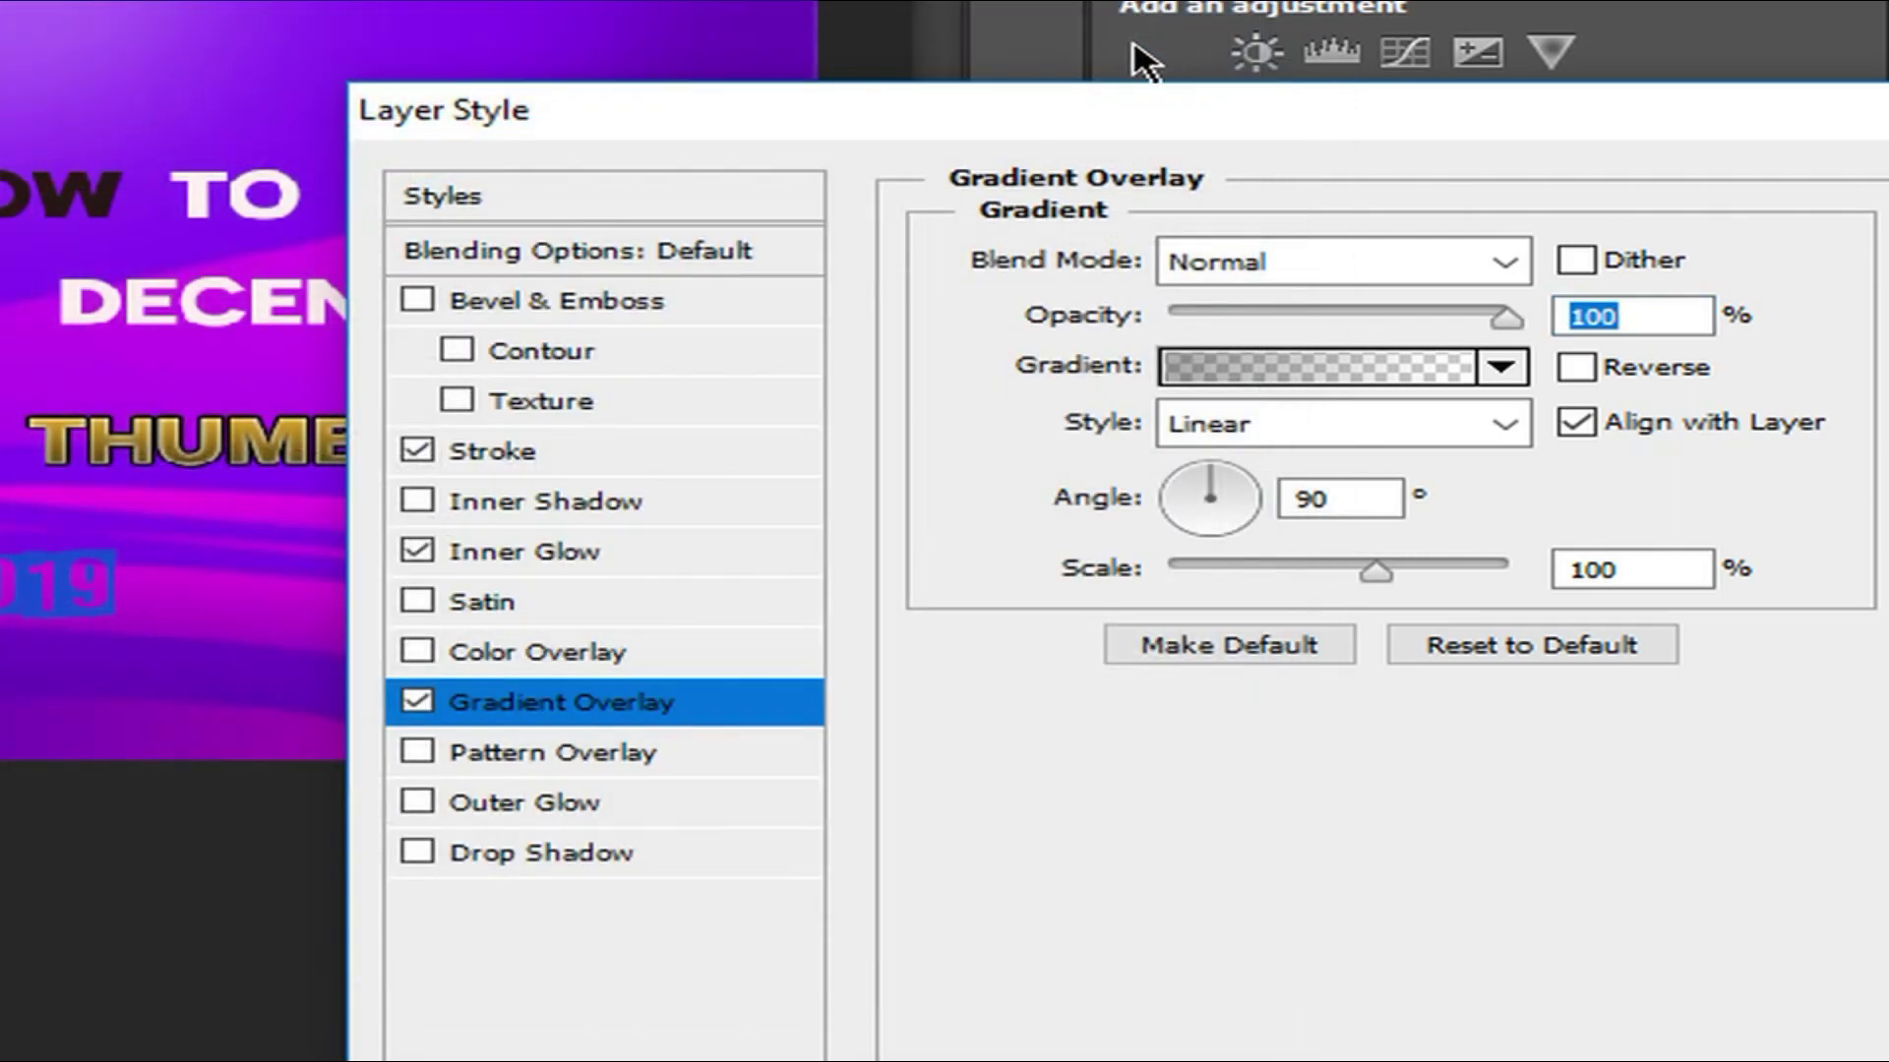
left_click_drag(1065, 91, 1264, 263)
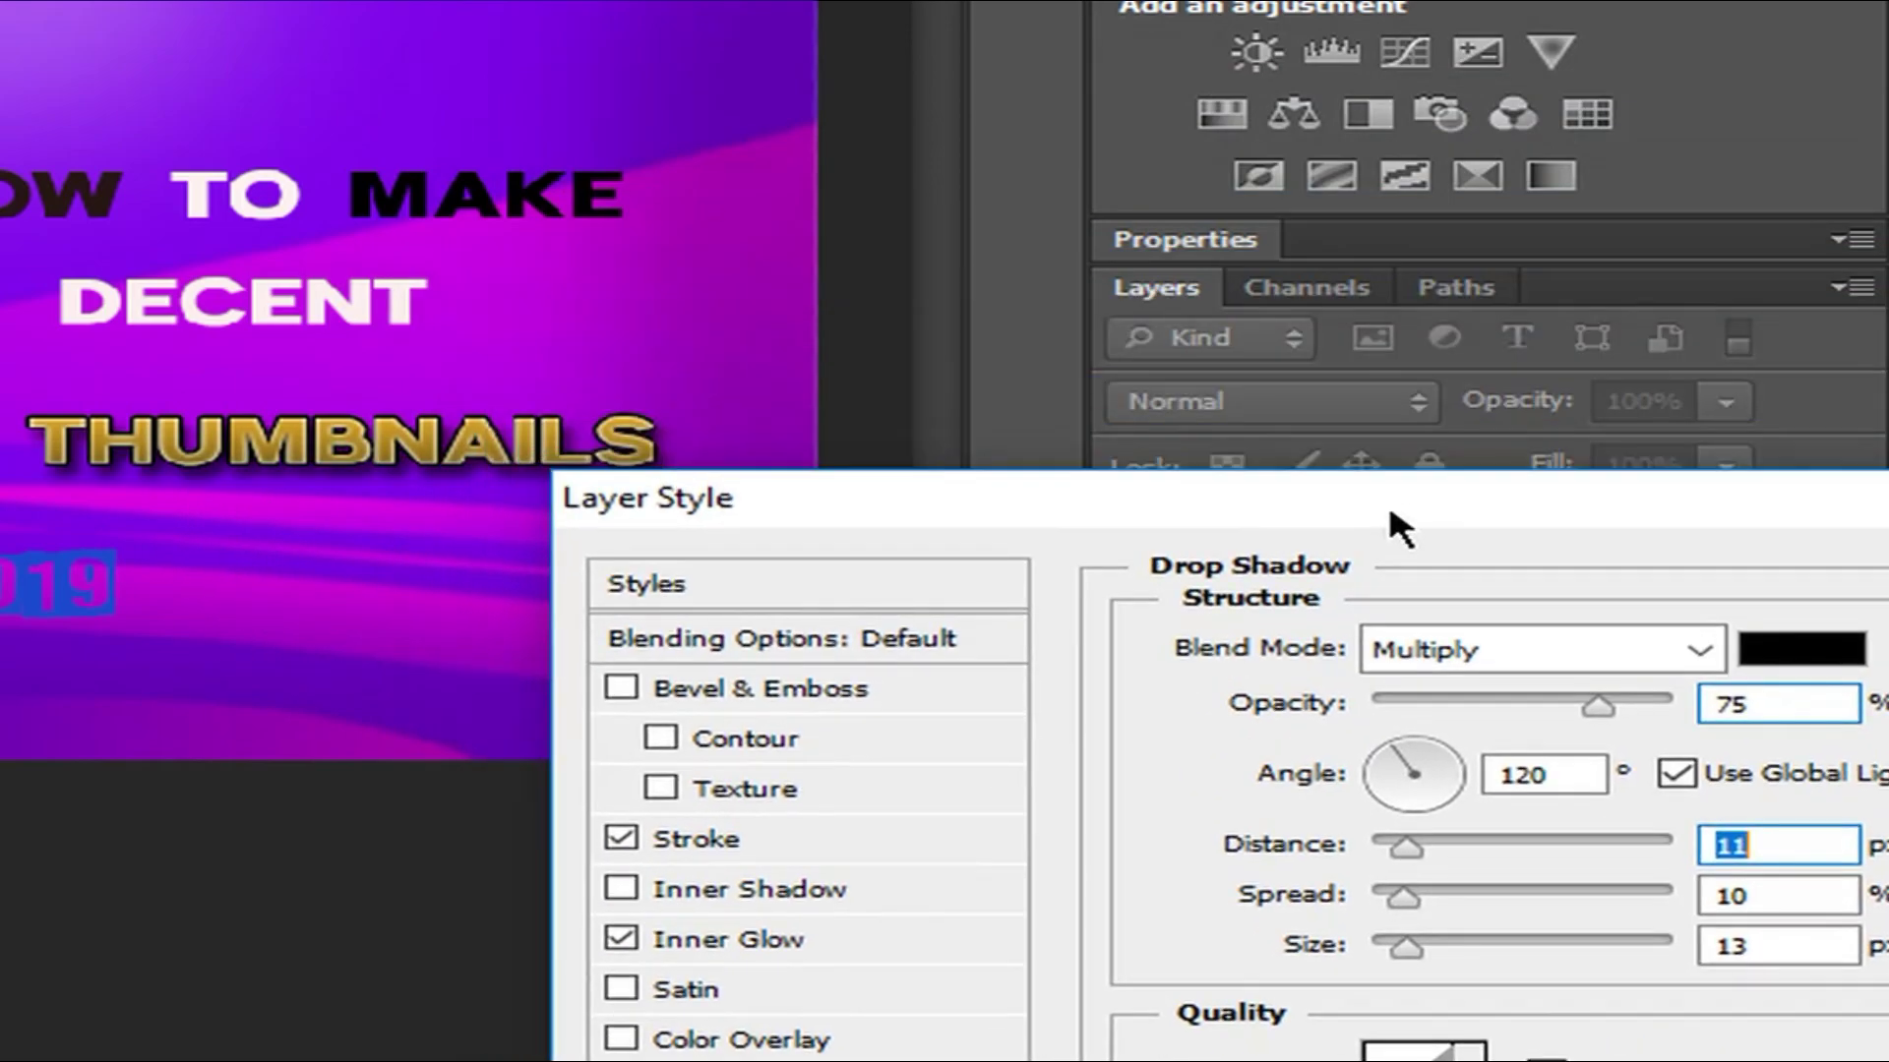
left_click_drag(1387, 499, 1751, 187)
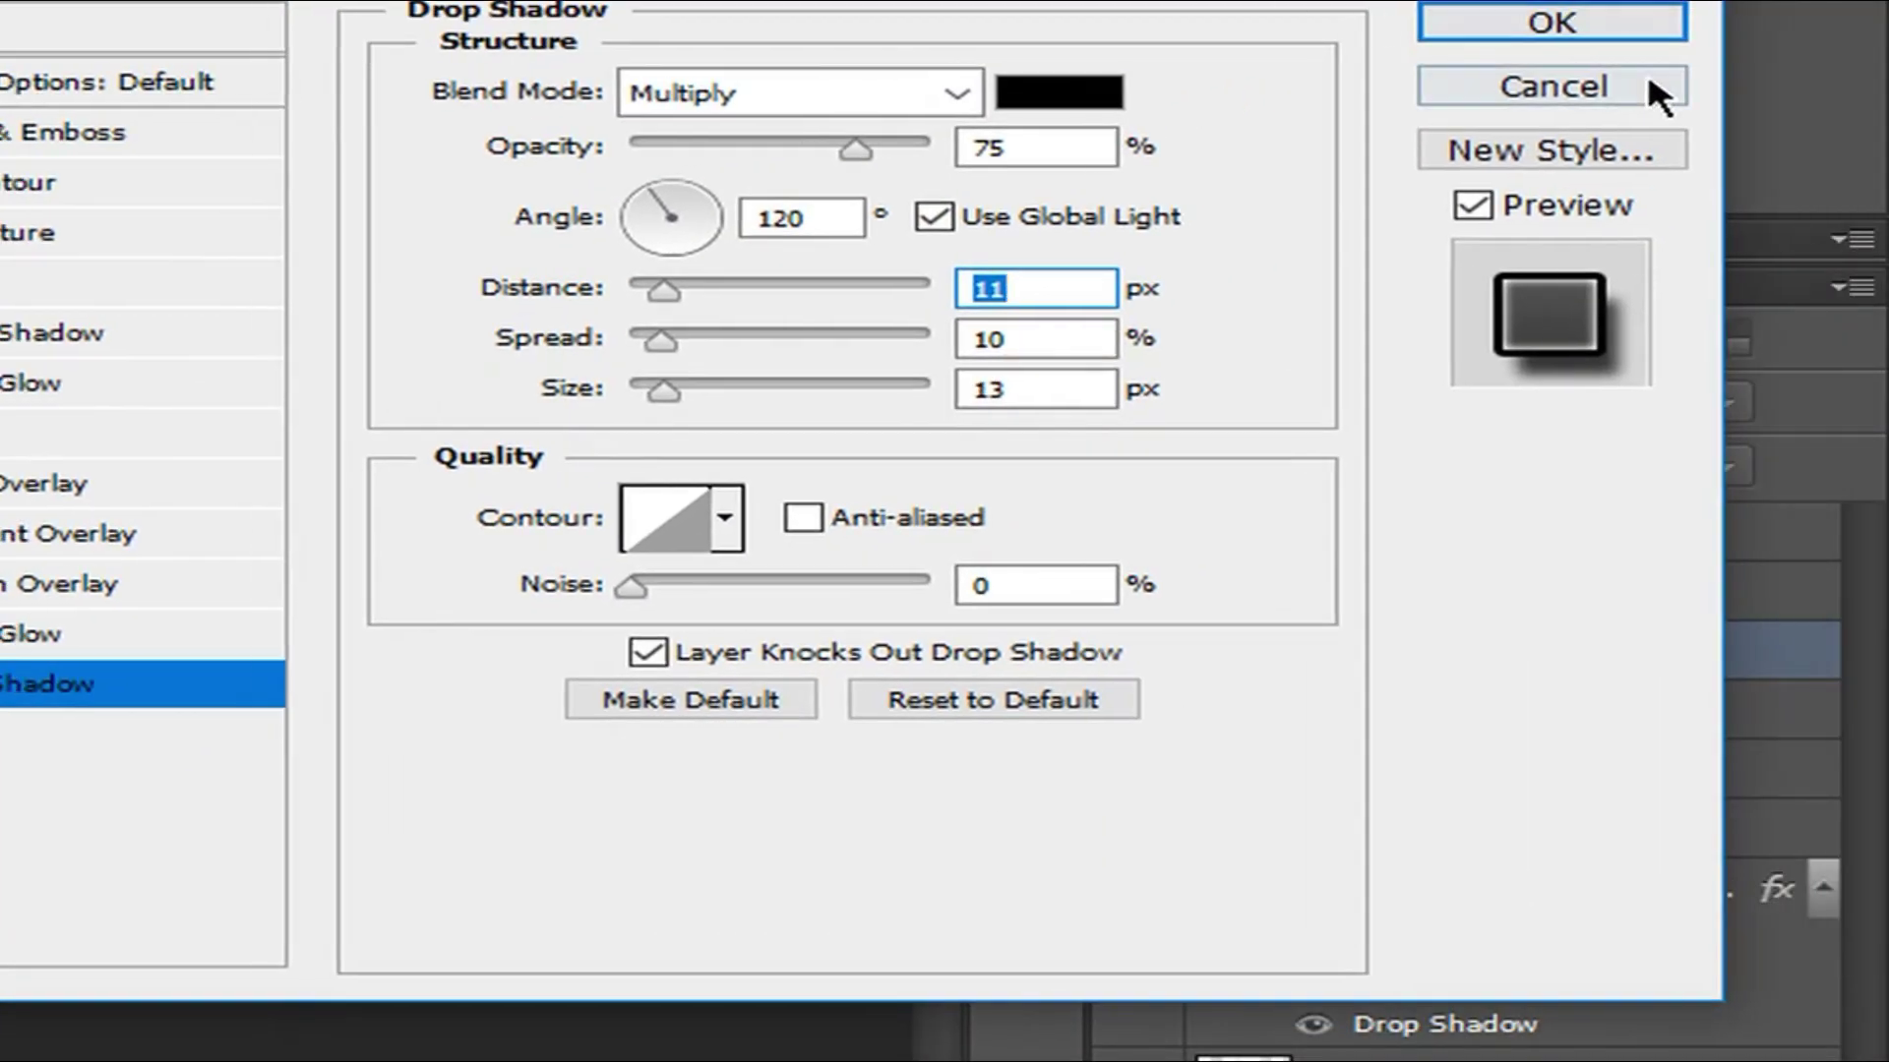
Apply the THUMBNAILS styles, then reposition and enlarge HOW TO MAKE to about 130%.
left_click(1642, 22)
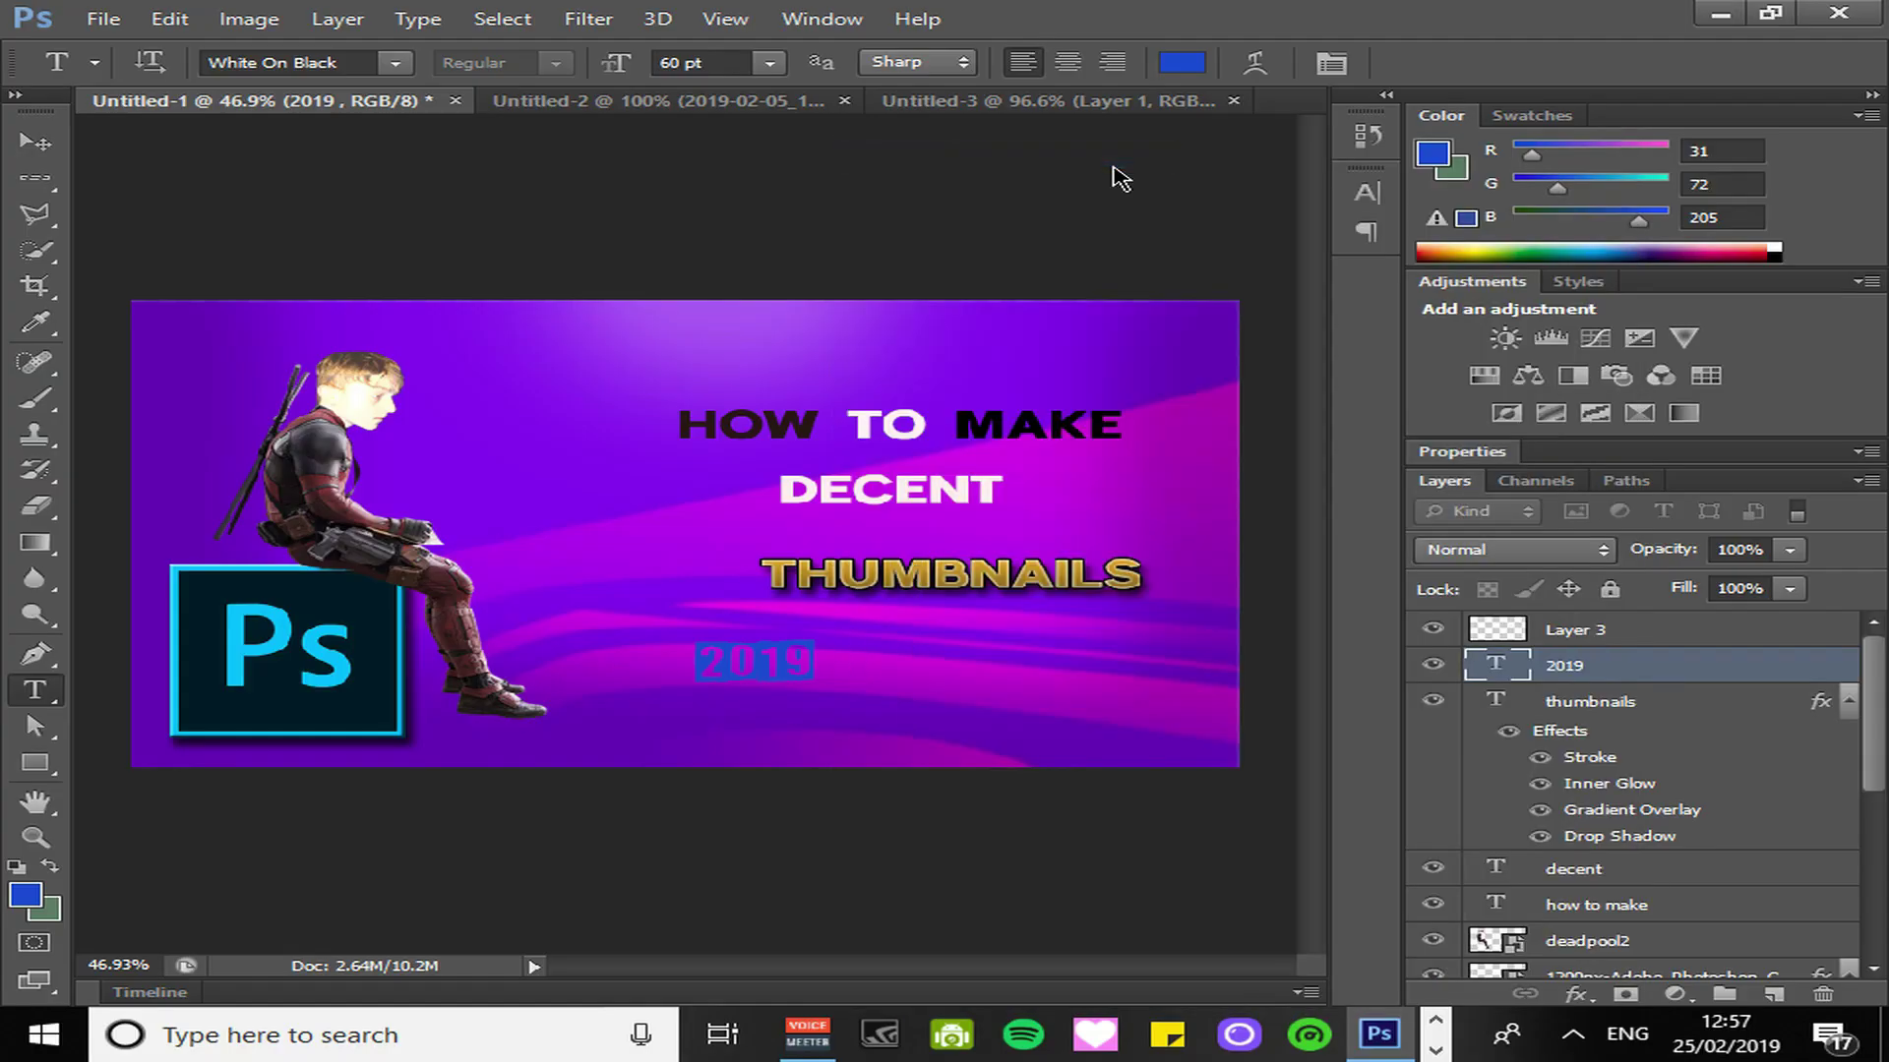
double_click(1692, 665)
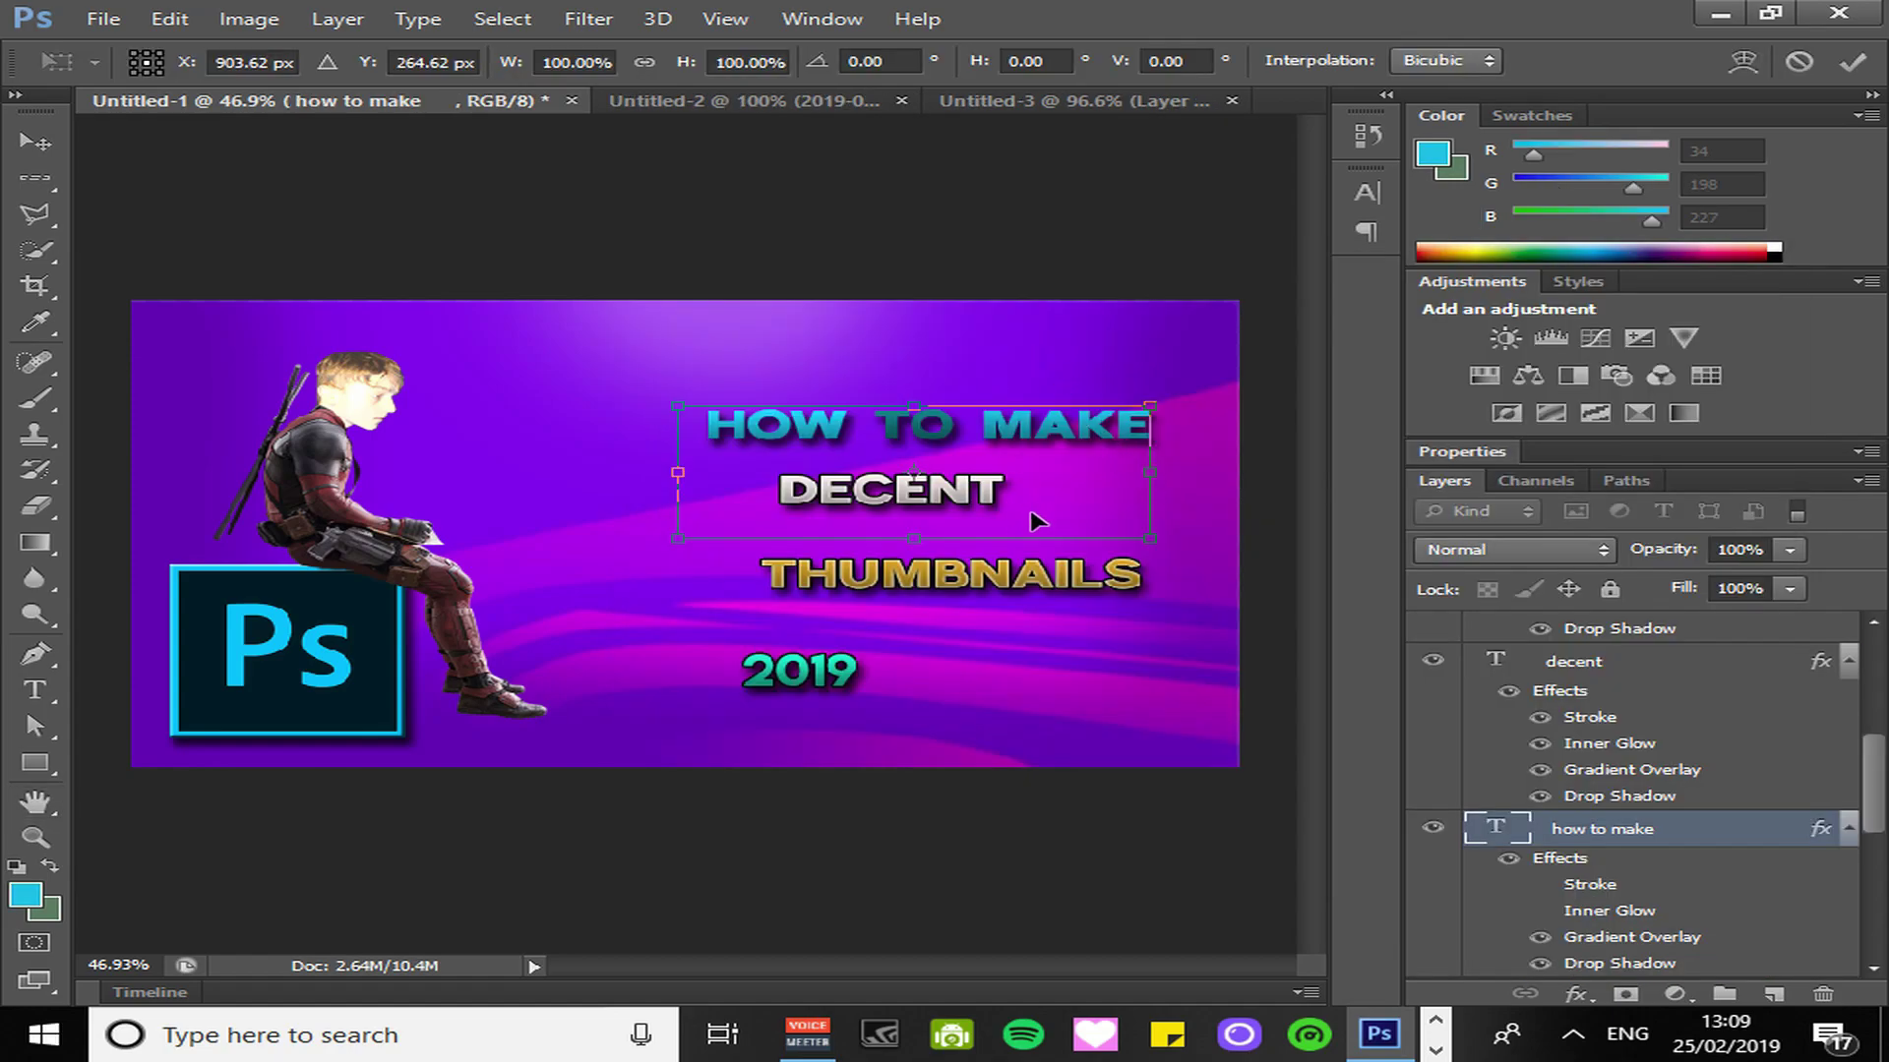
left_click_drag(1038, 522, 998, 470)
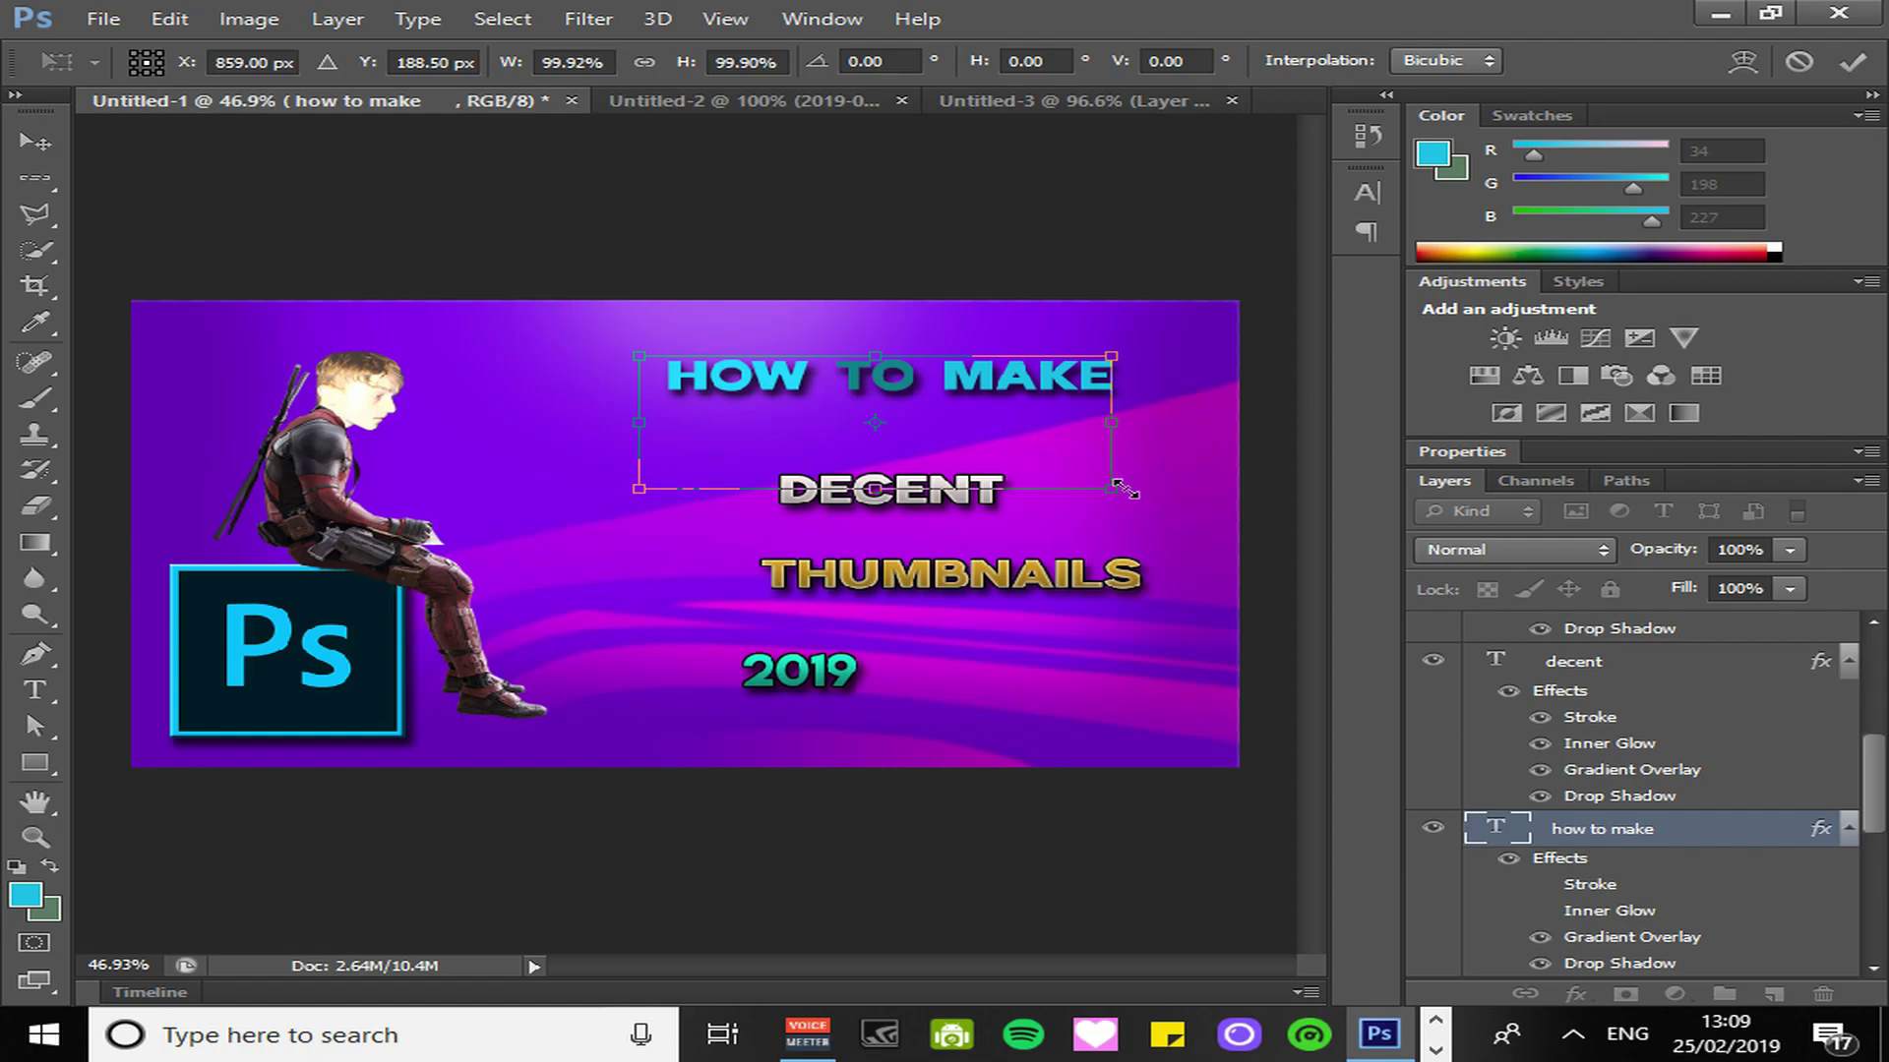
left_click_drag(1121, 487, 1252, 529)
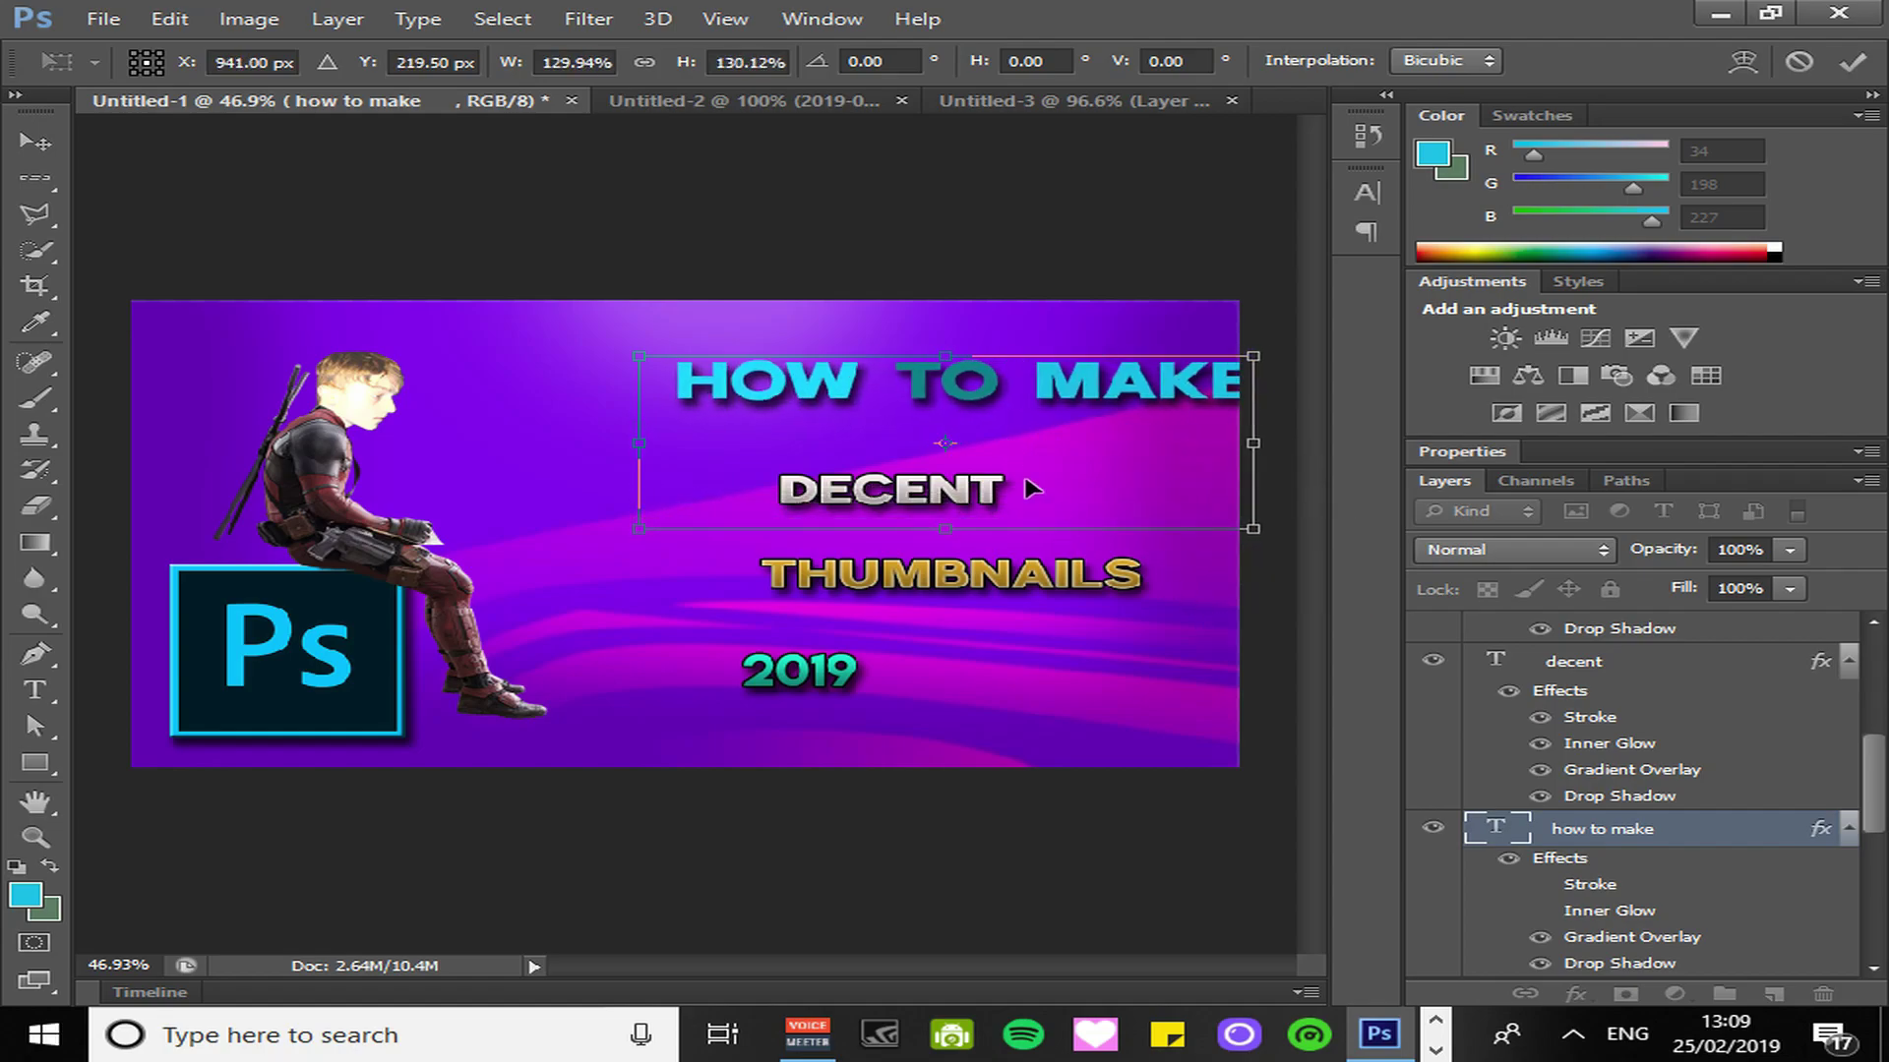
left_click_drag(1031, 489, 966, 551)
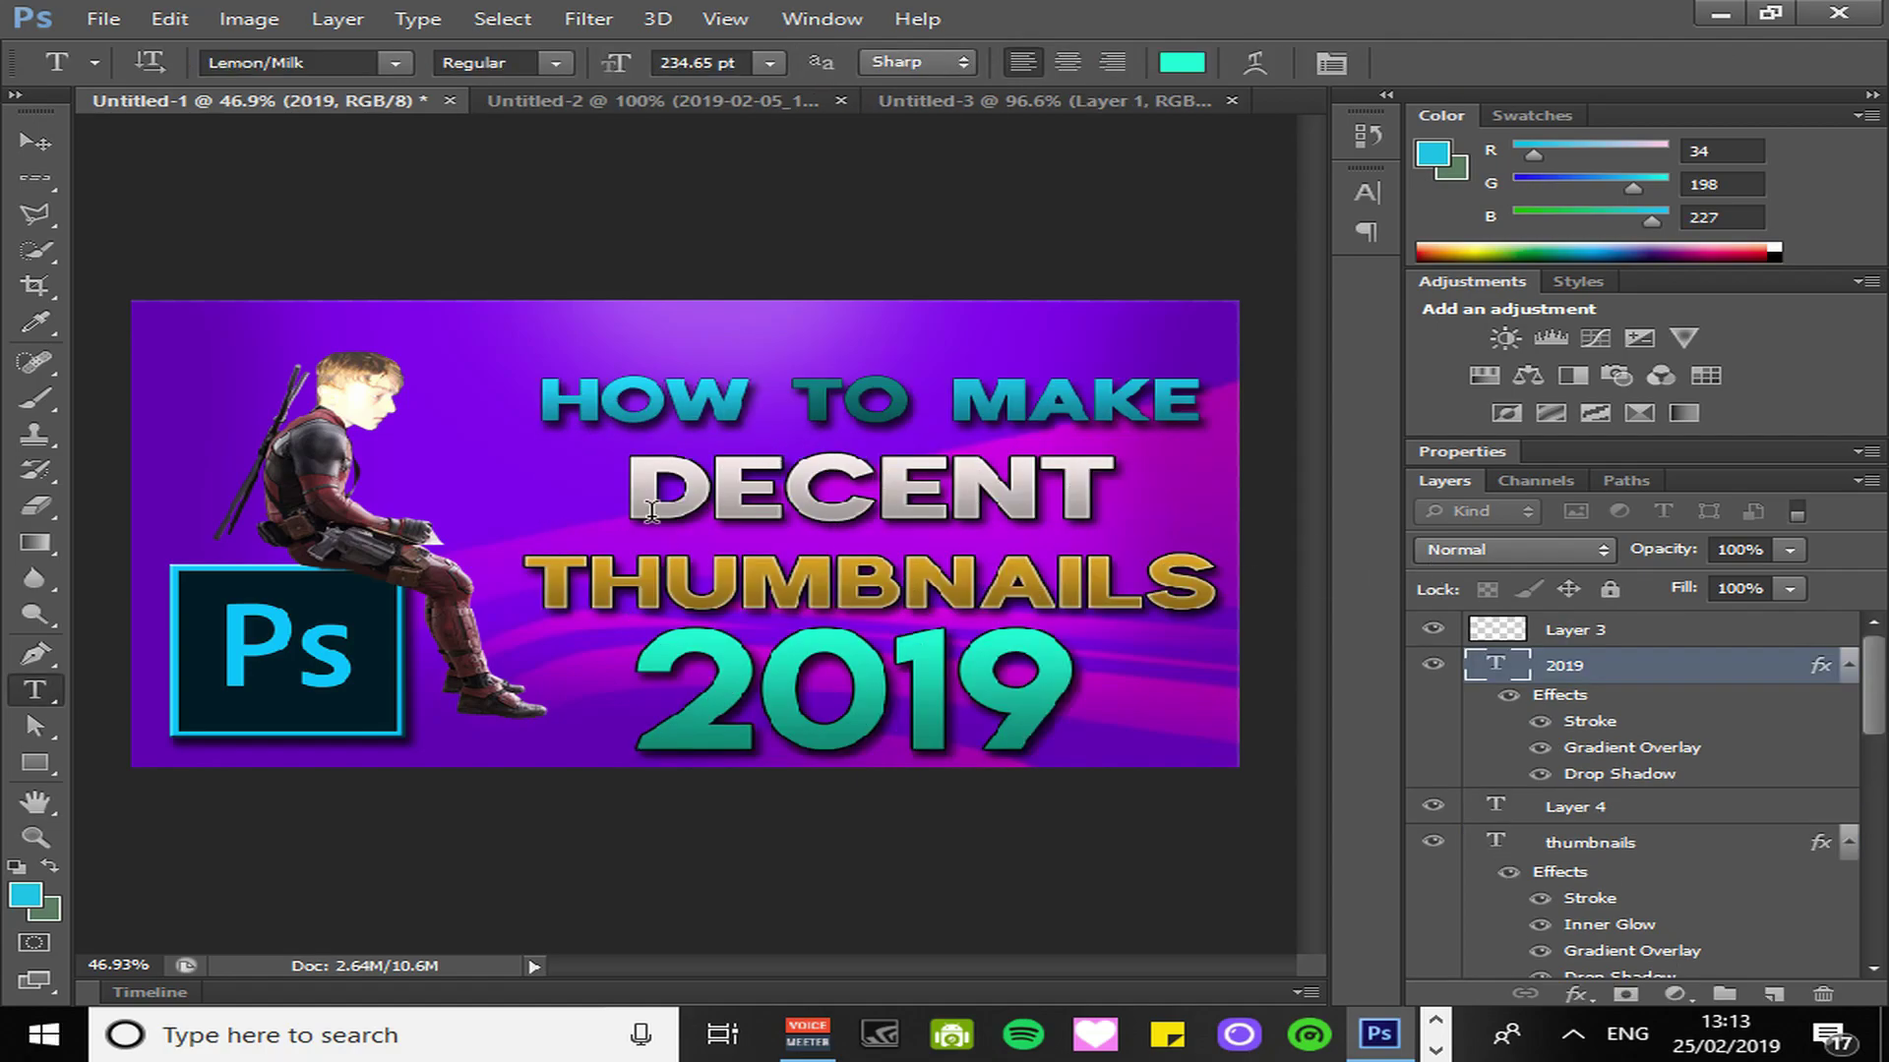